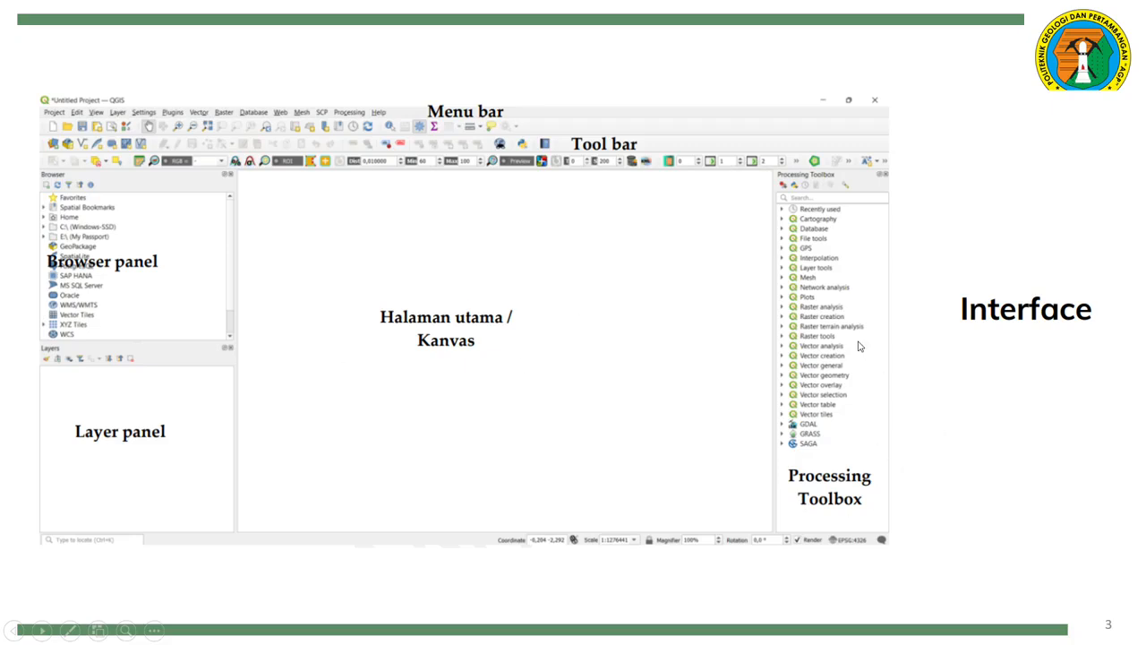
# Step: Leave the slide presentation and switch to Google Earth Pro
pyautogui.click(224, 367)
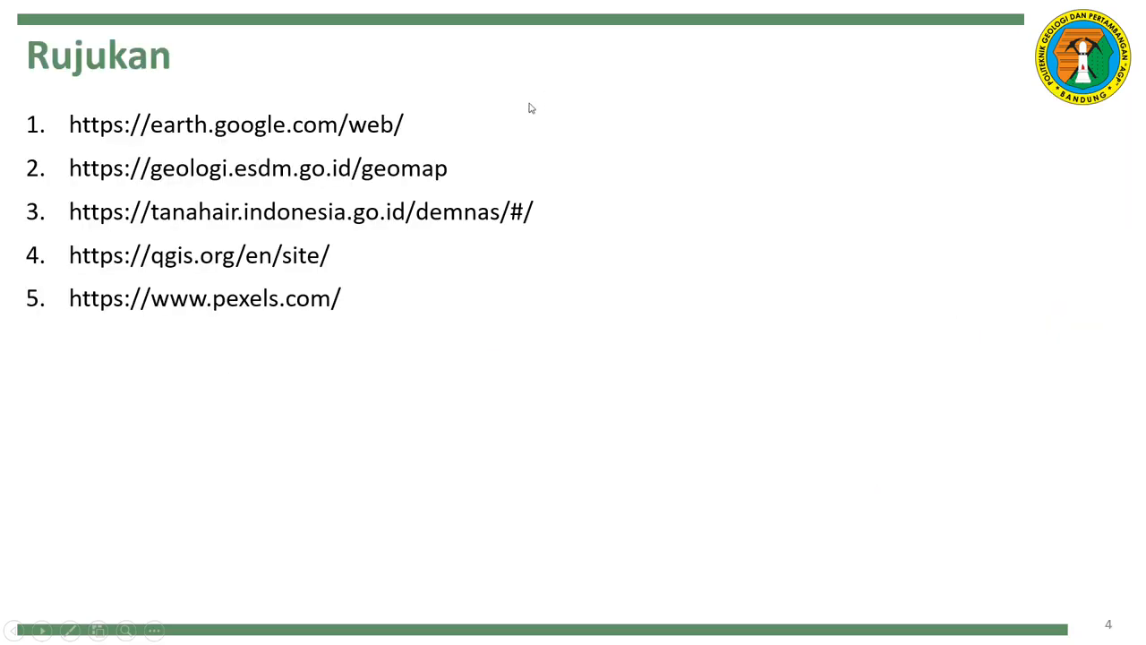
pyautogui.press('super+d')
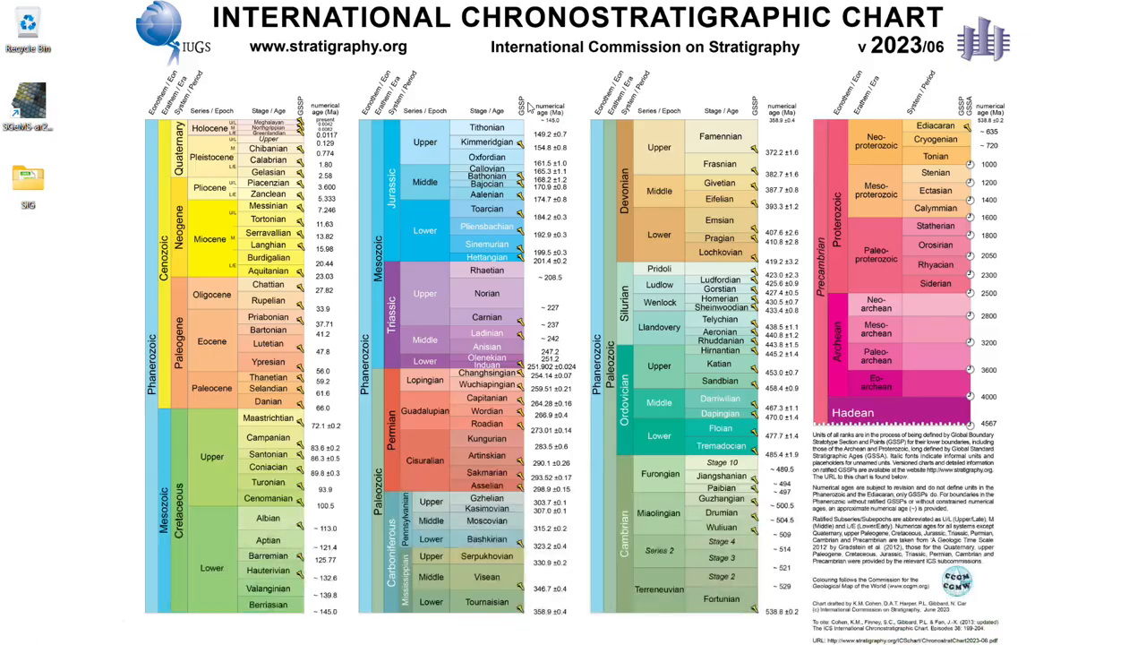
pyautogui.moveTo(439, 640)
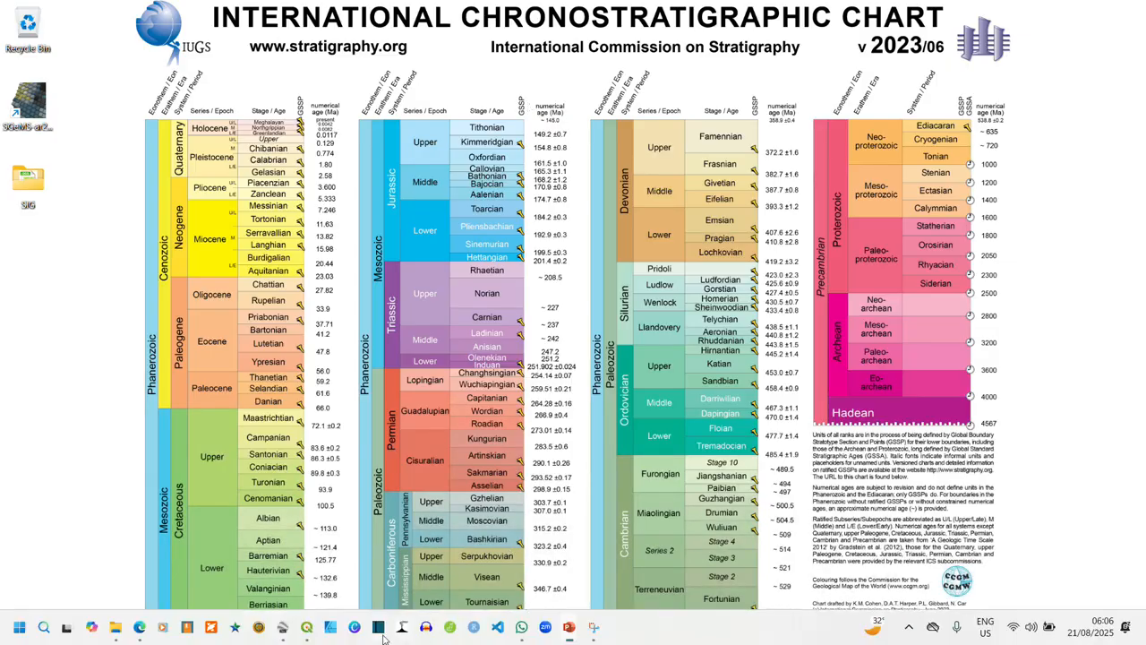
pyautogui.click(288, 636)
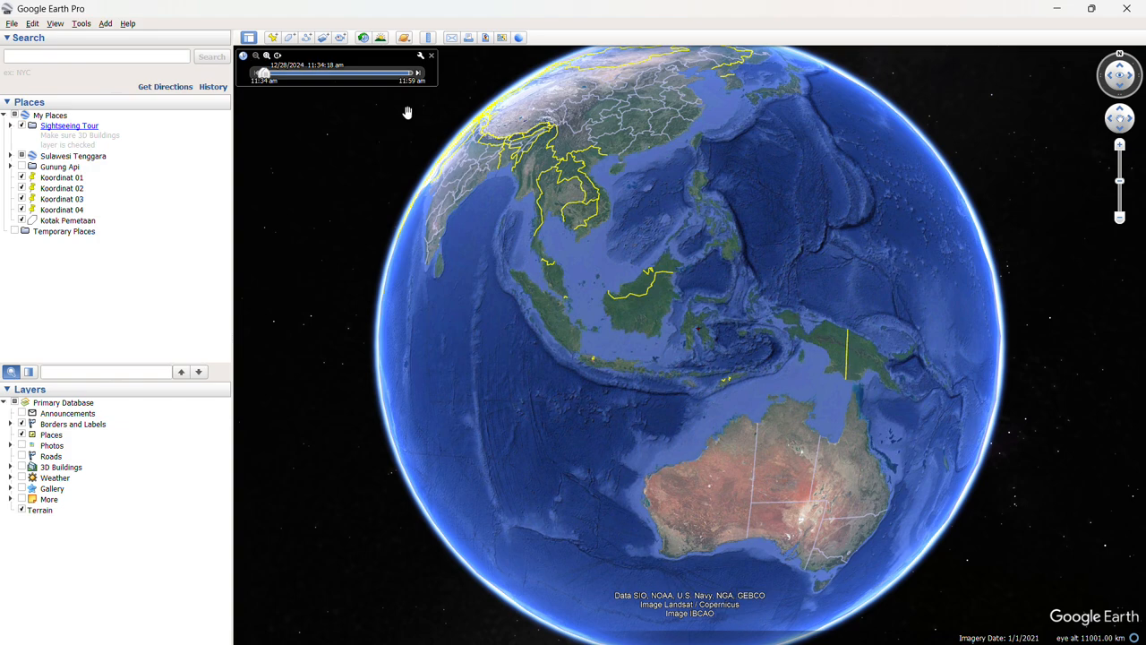
pyautogui.moveTo(739, 223); pyautogui.dragTo(655, 236)
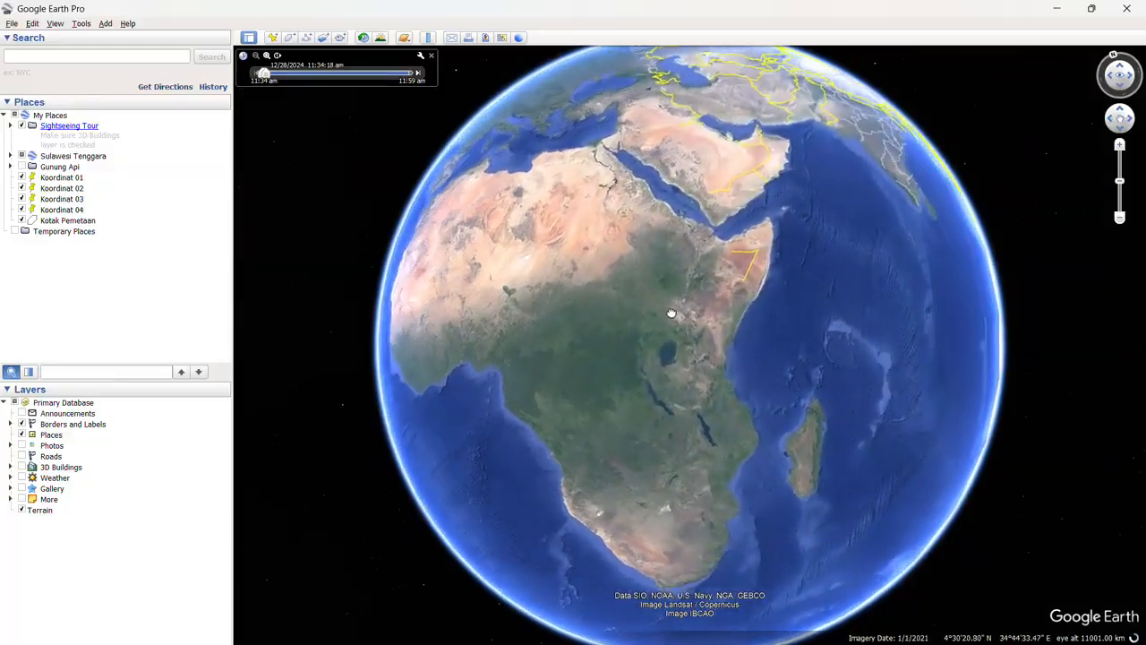
pyautogui.moveTo(687, 332); pyautogui.dragTo(729, 415)
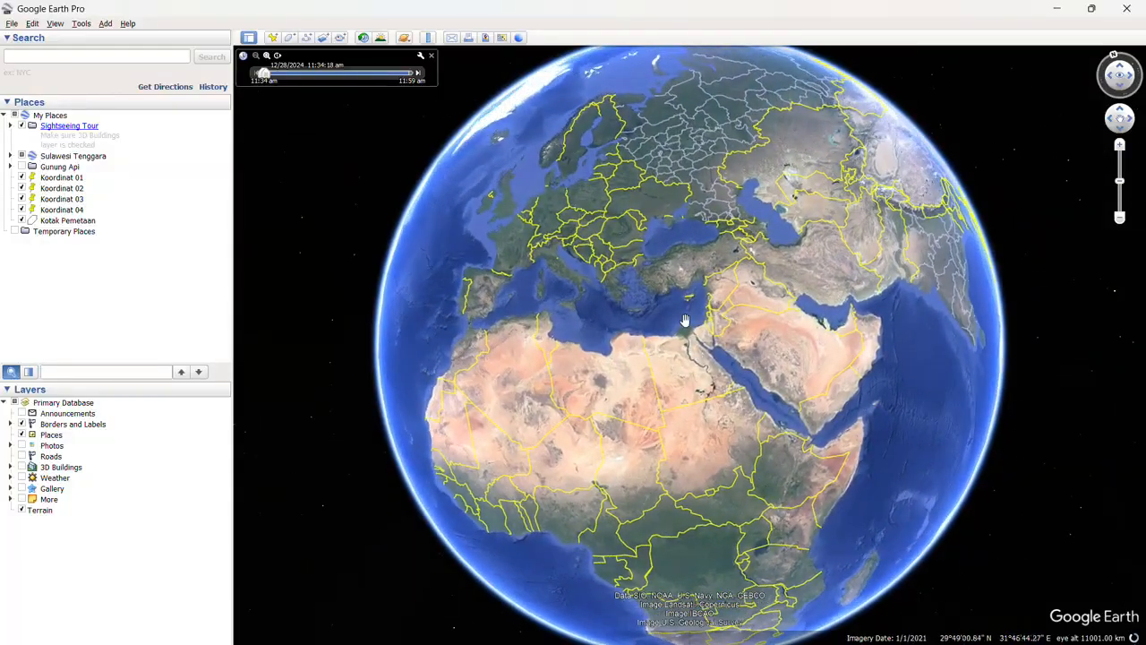
pyautogui.moveTo(788, 376); pyautogui.dragTo(730, 349)
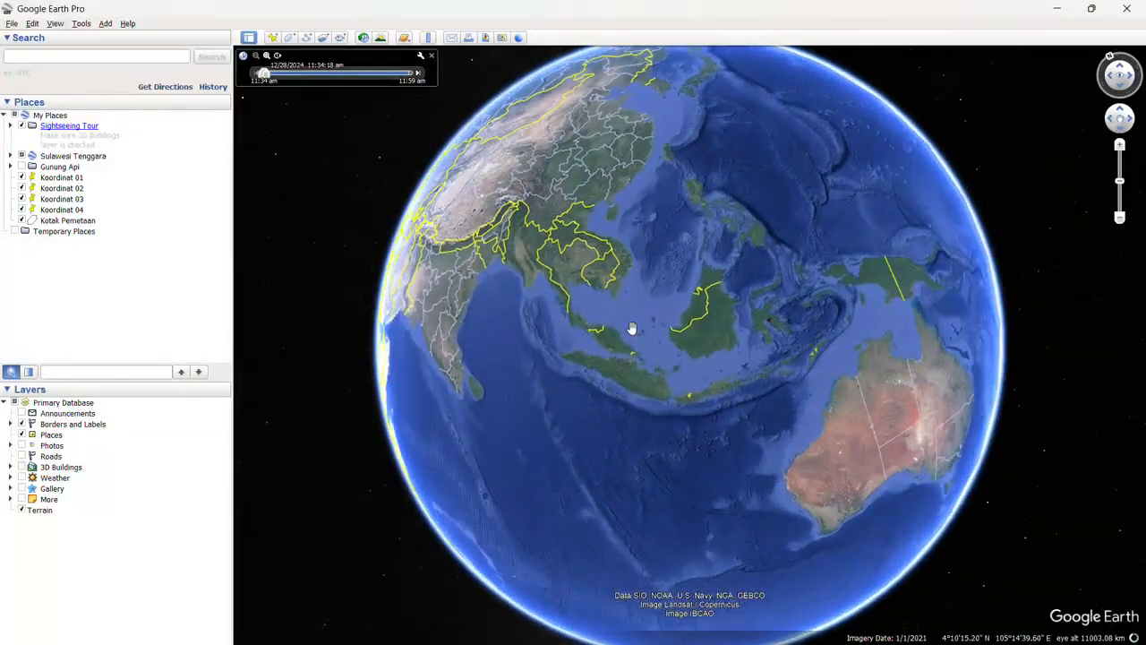
pyautogui.moveTo(633, 404); pyautogui.dragTo(631, 328)
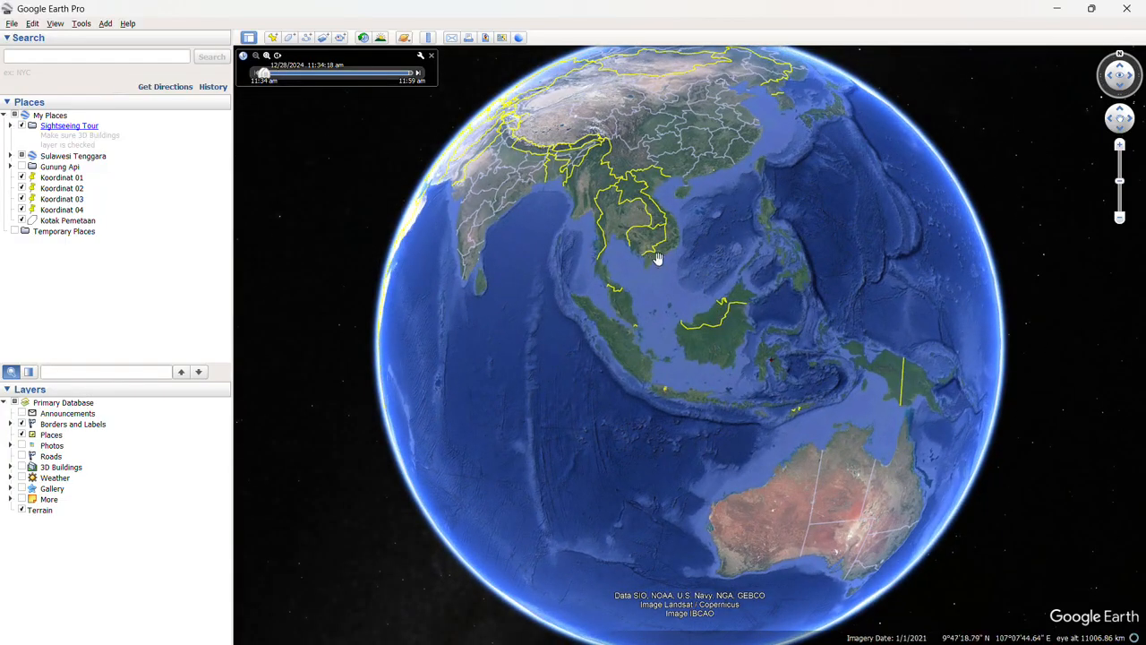
# Step: Hide the Sulawesi Tenggara entry in My Places so its contents are not displayed on the globe
pyautogui.click(9, 166)
pyautogui.click(10, 166)
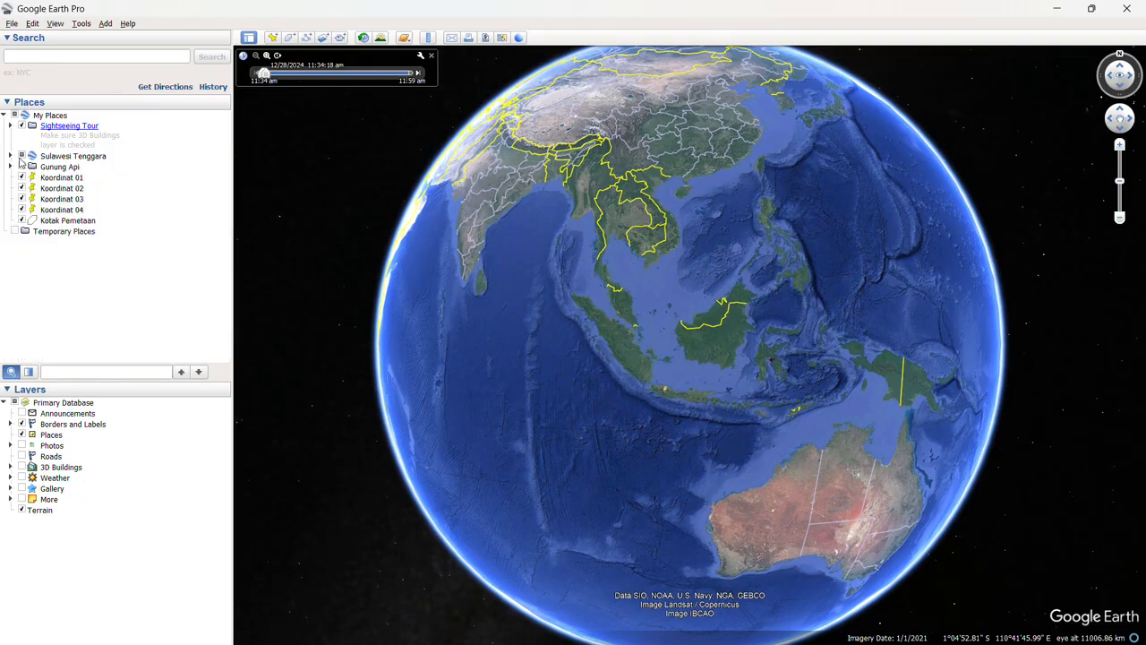
pyautogui.click(22, 156)
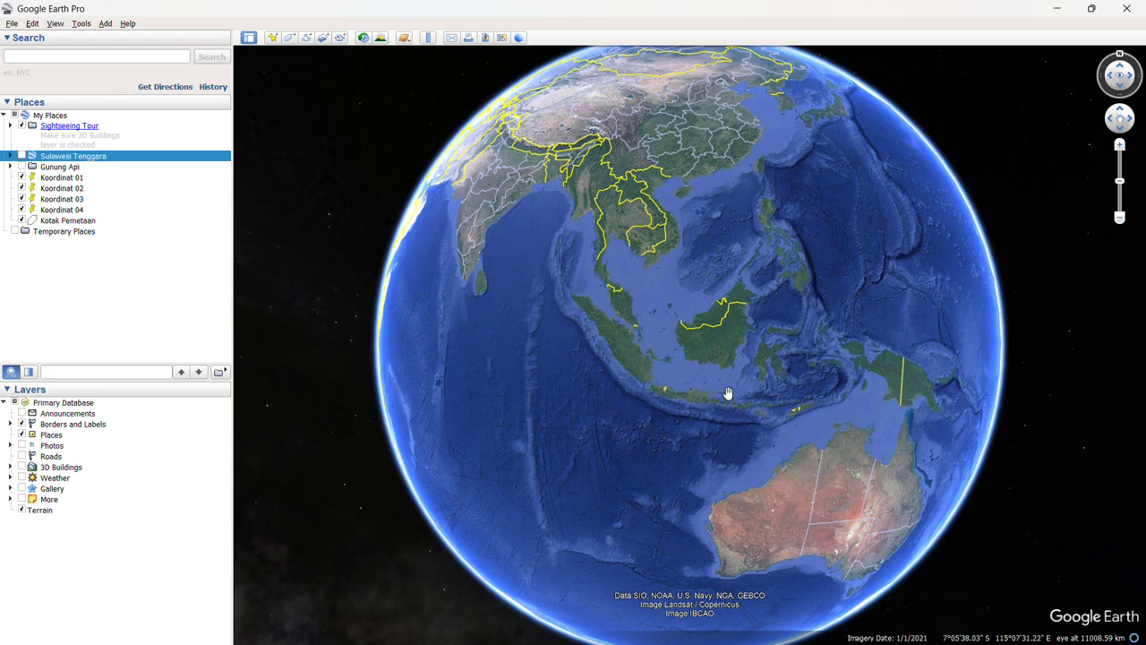
# Step: Search for "politeknik geologi" and fly to the suggested Politeknik Geologi dan Pertambangan AGP in Bandung City
pyautogui.click(129, 58)
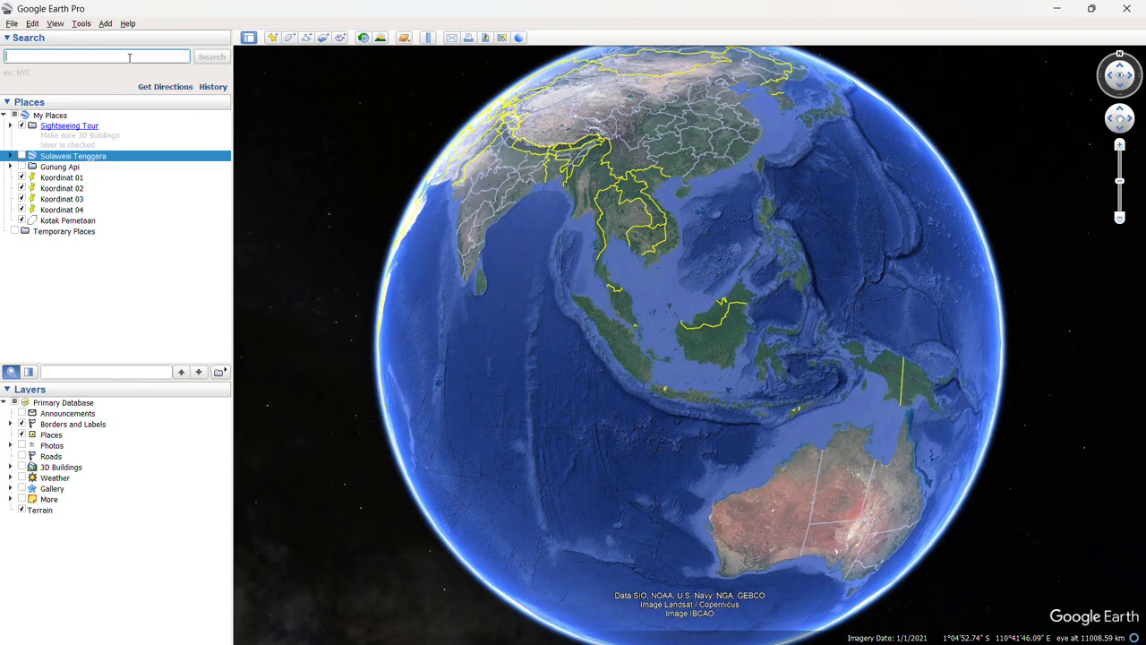
pyautogui.write('politeknik ')
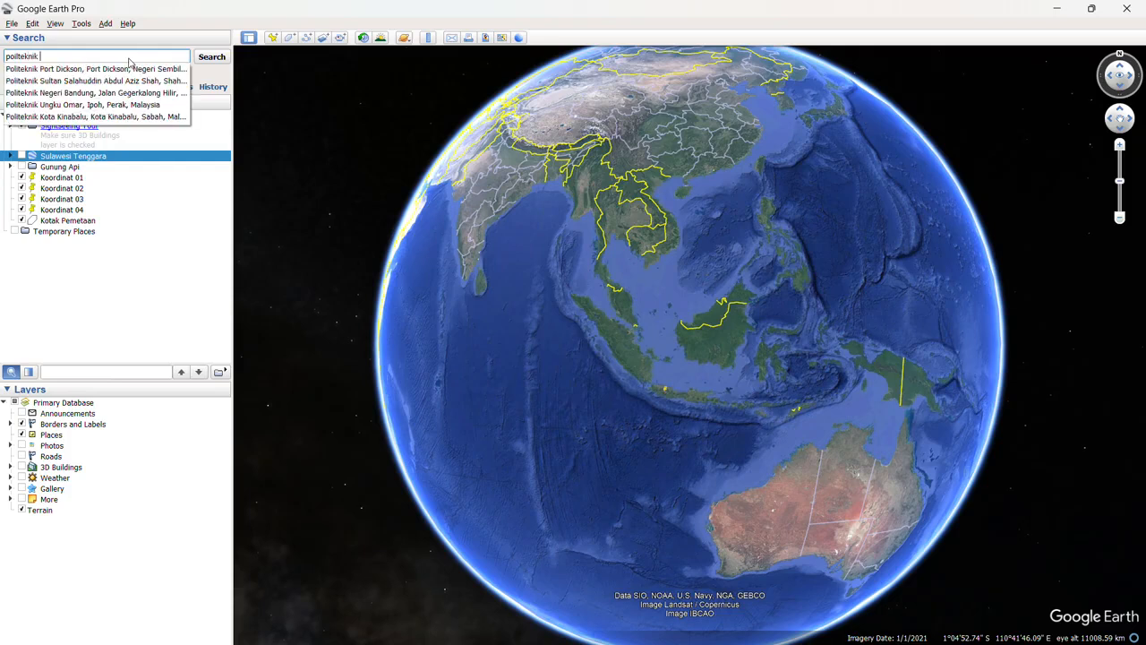
pyautogui.write('geologi')
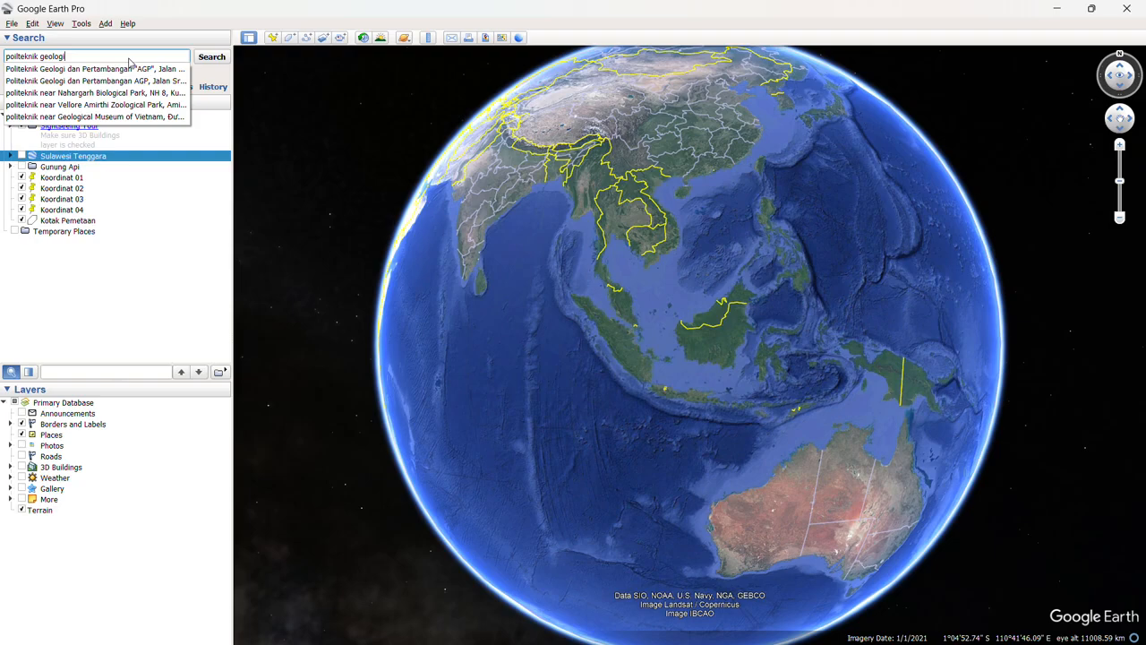
pyautogui.click(120, 82)
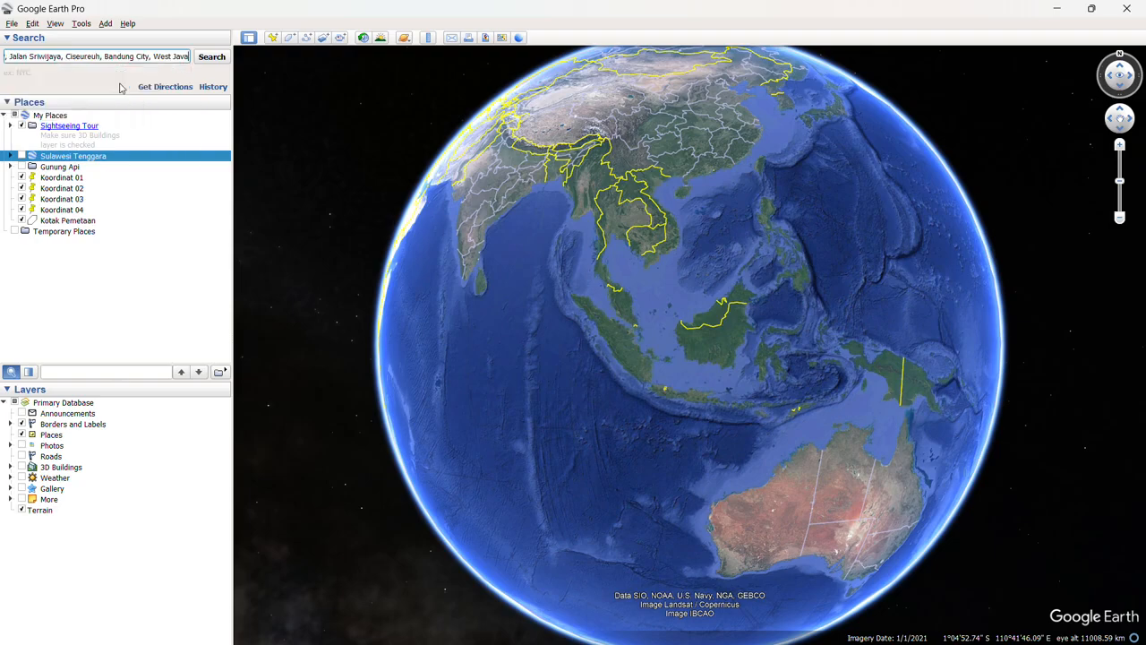
pyautogui.click(213, 58)
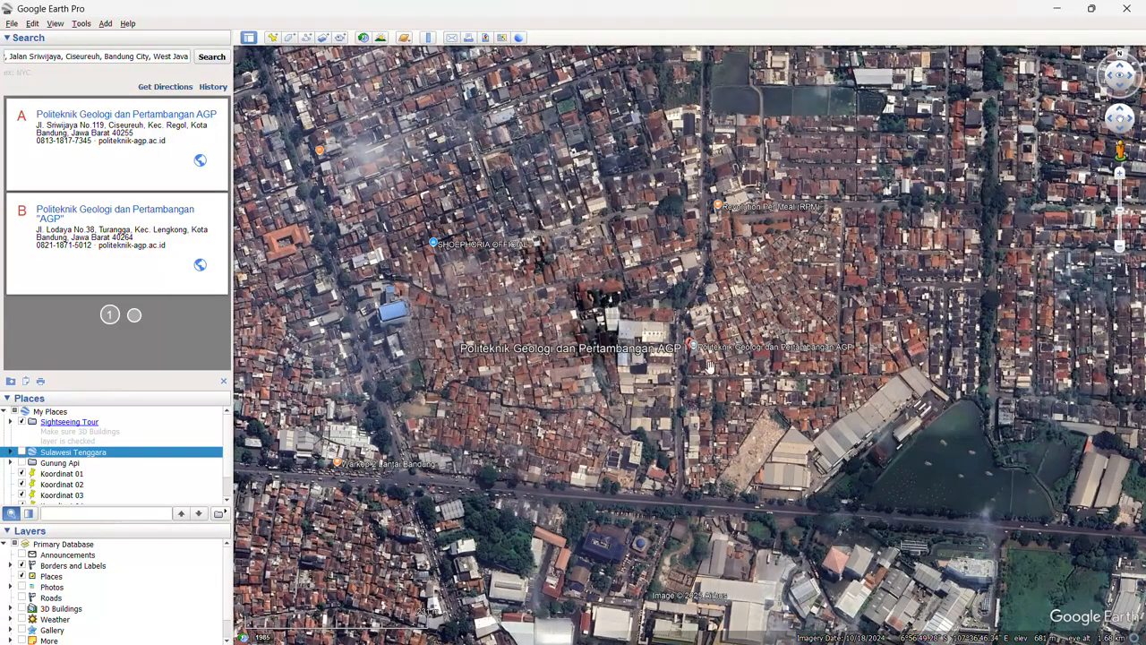
# Step: Enter Street View on the road directly west of the Politeknik Geologi dan Pertambangan AGP marker
pyautogui.scroll(3, 706, 353)
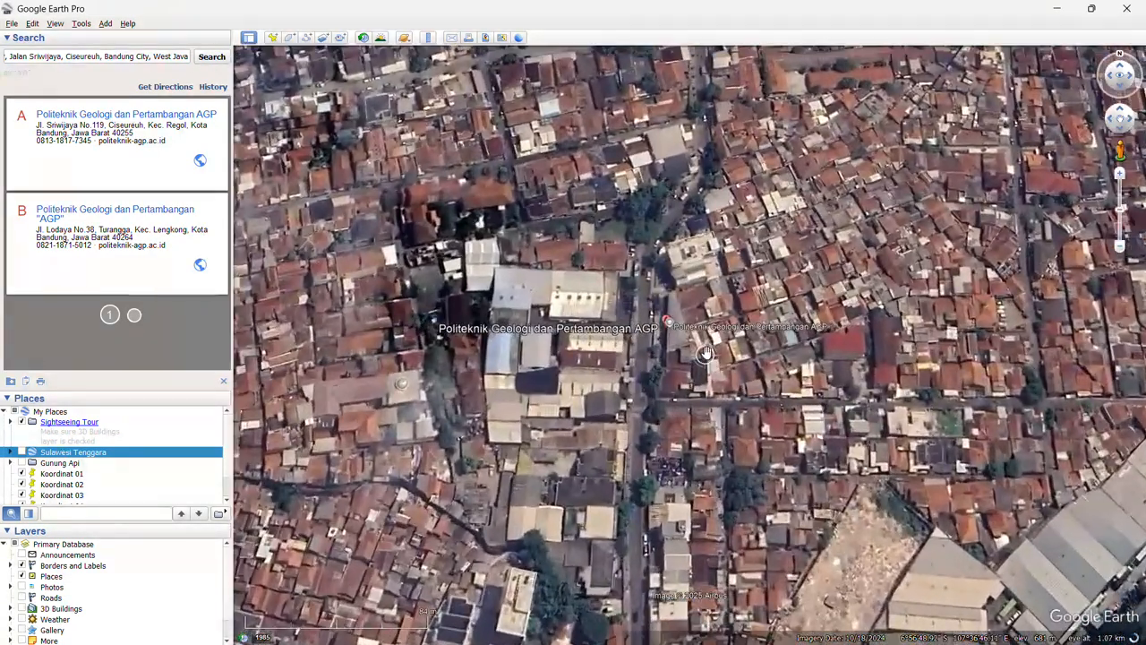
pyautogui.moveTo(706, 353); pyautogui.dragTo(701, 407)
pyautogui.scroll(1, 660, 389)
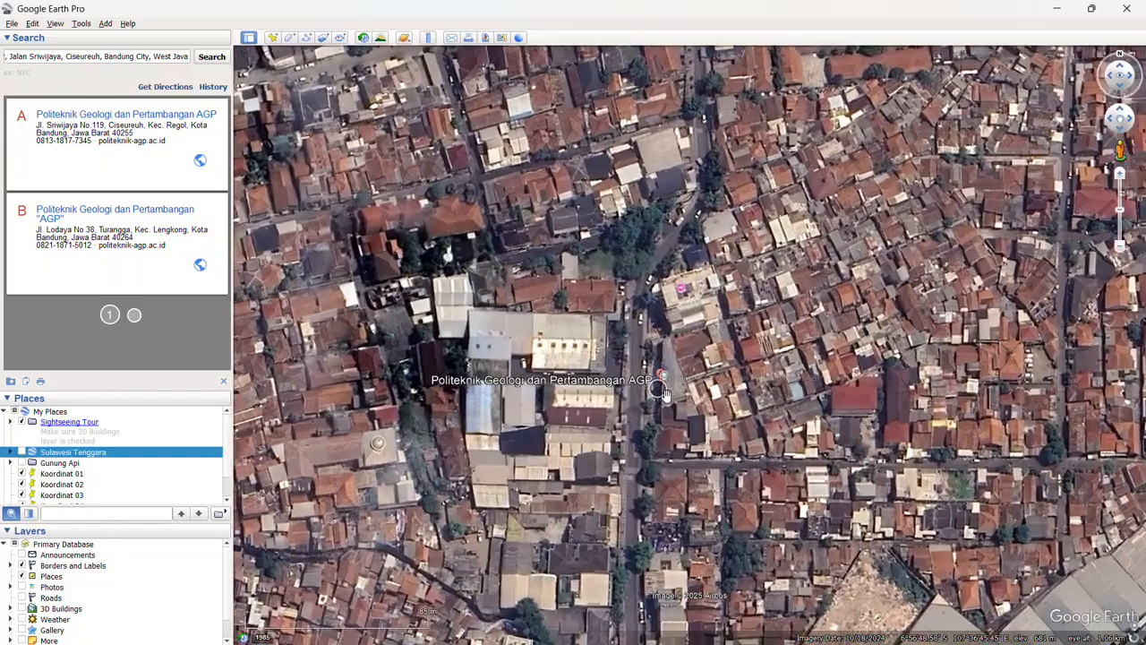
pyautogui.scroll(2, 669, 389)
pyautogui.moveTo(669, 388); pyautogui.dragTo(683, 413)
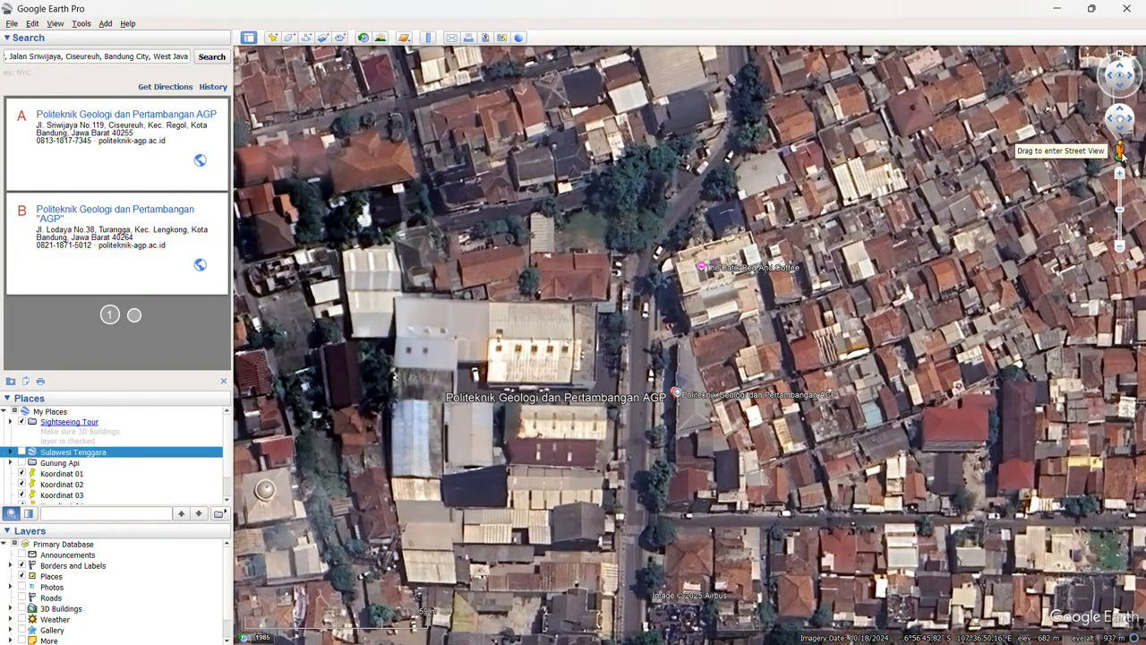
pyautogui.moveTo(976, 161); pyautogui.dragTo(637, 383)
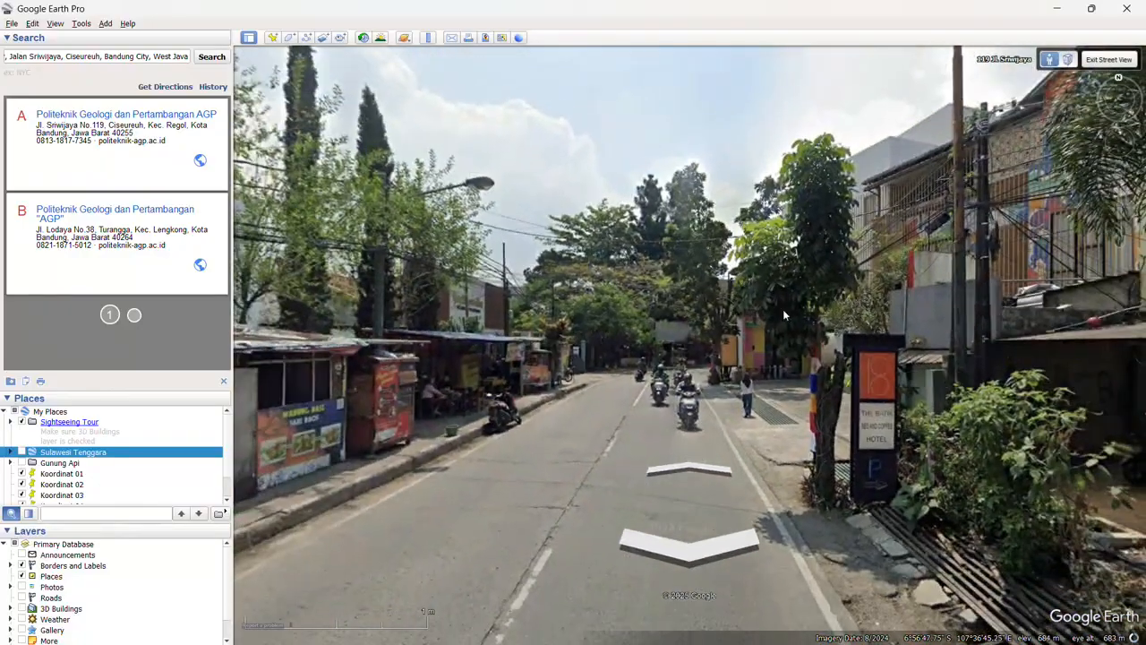
# Step: Look around the street in front of the polytechnic and exit Street View
pyautogui.moveTo(968, 367); pyautogui.dragTo(484, 371)
pyautogui.moveTo(983, 376); pyautogui.dragTo(819, 364)
pyautogui.moveTo(921, 324); pyautogui.dragTo(685, 302)
pyautogui.moveTo(1110, 306); pyautogui.dragTo(804, 321)
pyautogui.click(1112, 61)
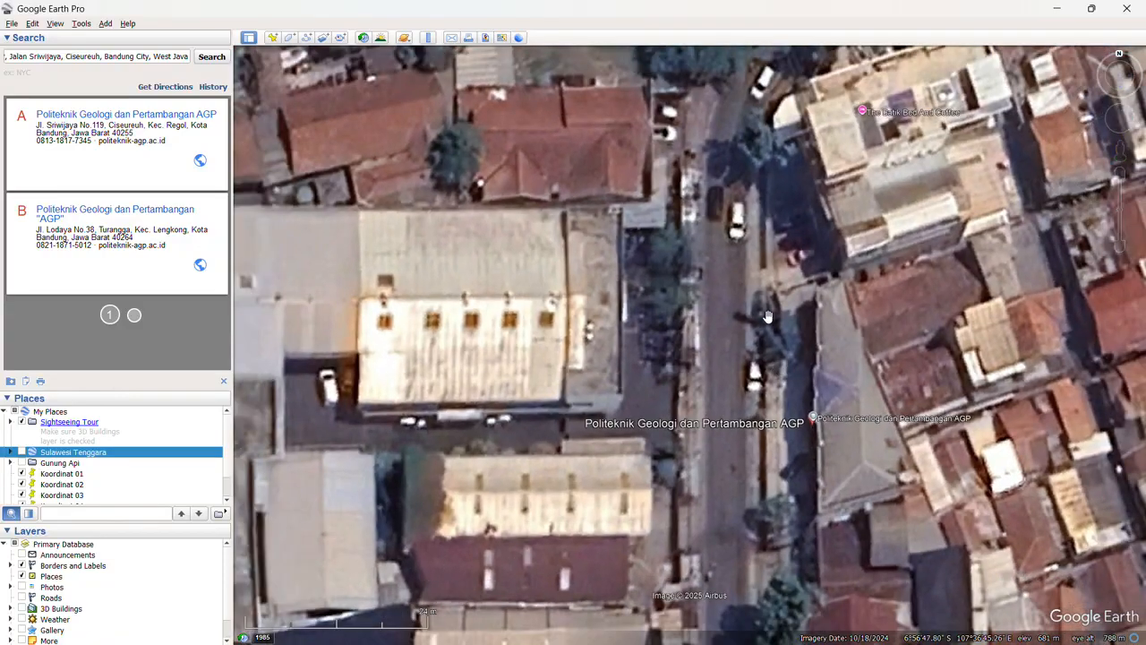
# Step: Rotate the map view around the polytechnic with the compass and restore it to north up
pyautogui.moveTo(1119, 53); pyautogui.dragTo(1096, 81)
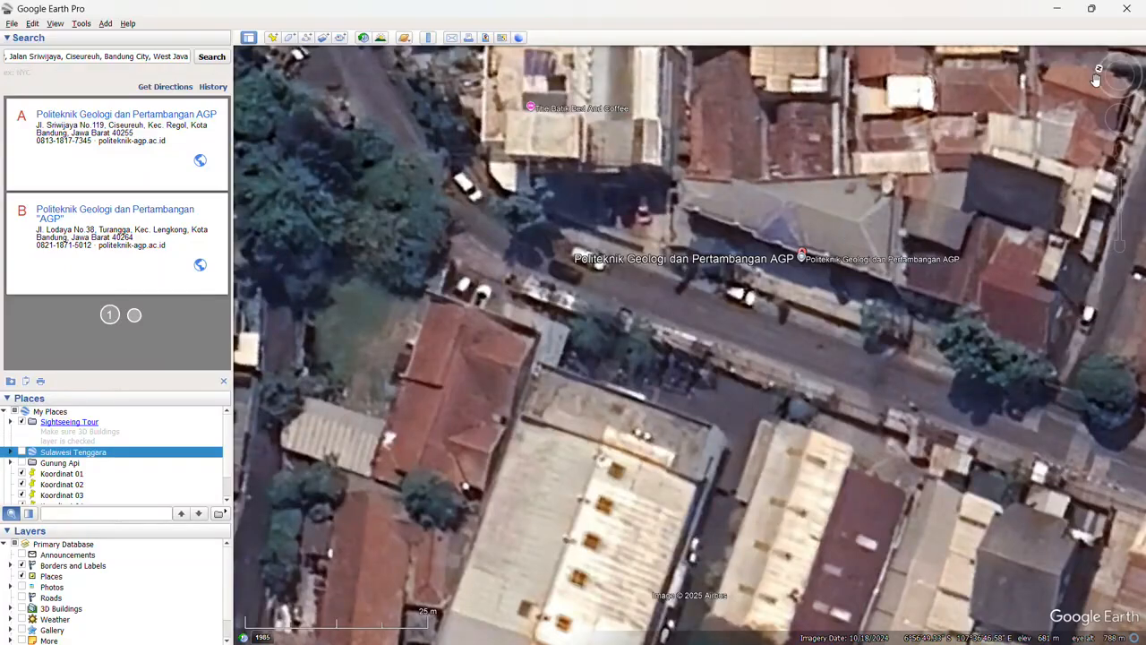
pyautogui.moveTo(1099, 71); pyautogui.dragTo(1115, 57)
pyautogui.click(1120, 58)
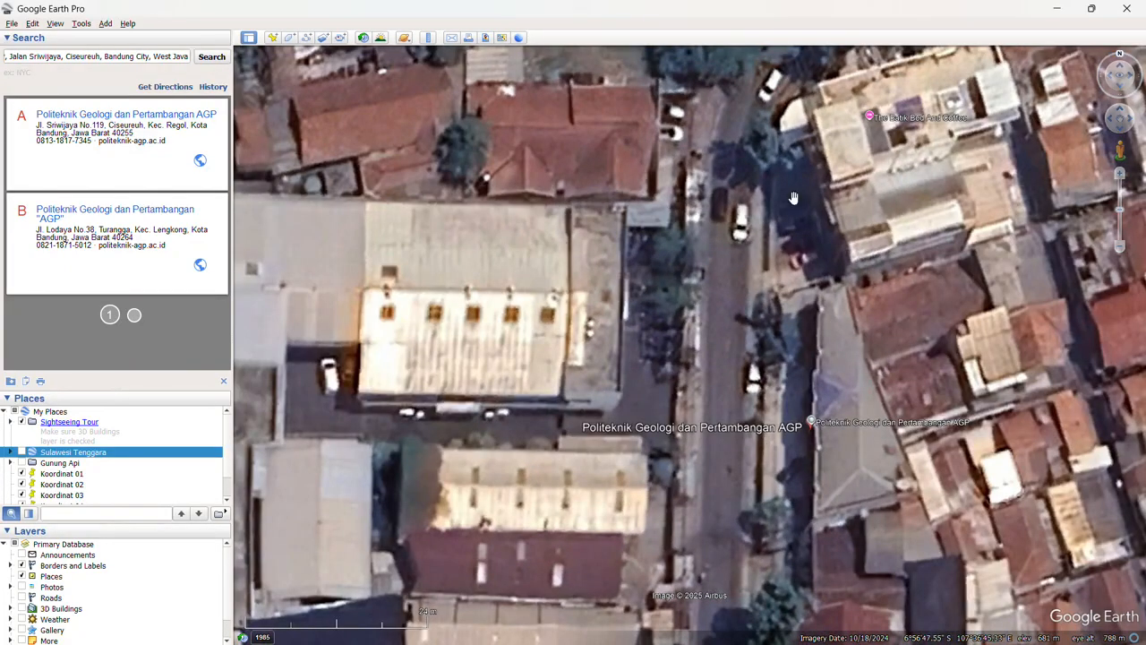
pyautogui.moveTo(839, 399); pyautogui.dragTo(813, 343)
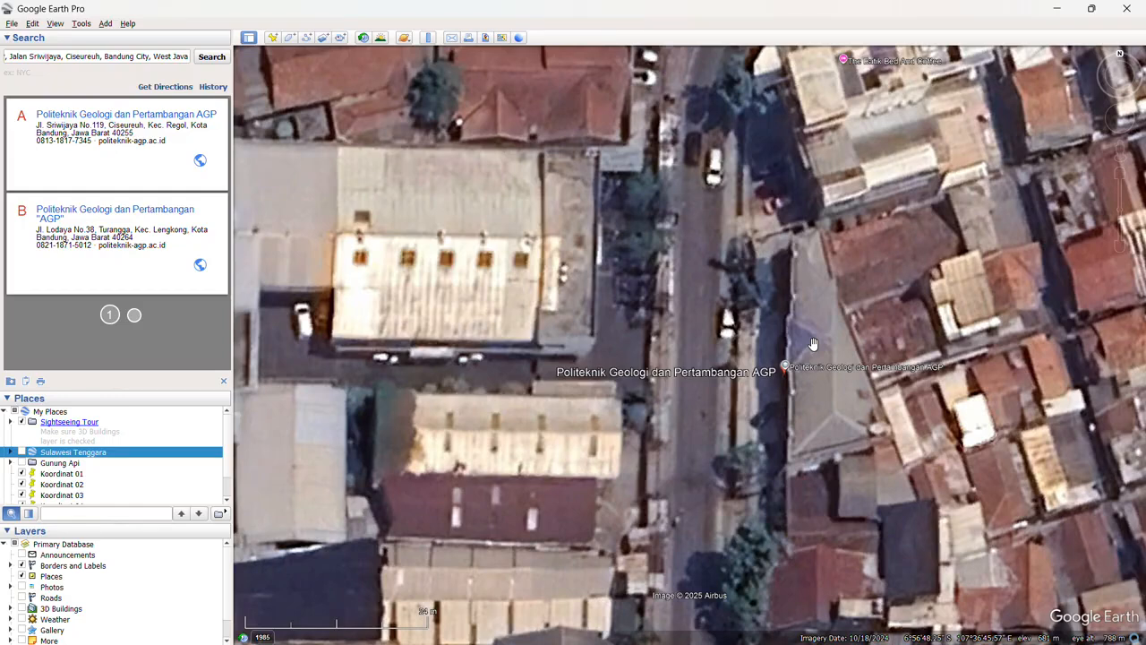
pyautogui.click(275, 40)
pyautogui.click(105, 25)
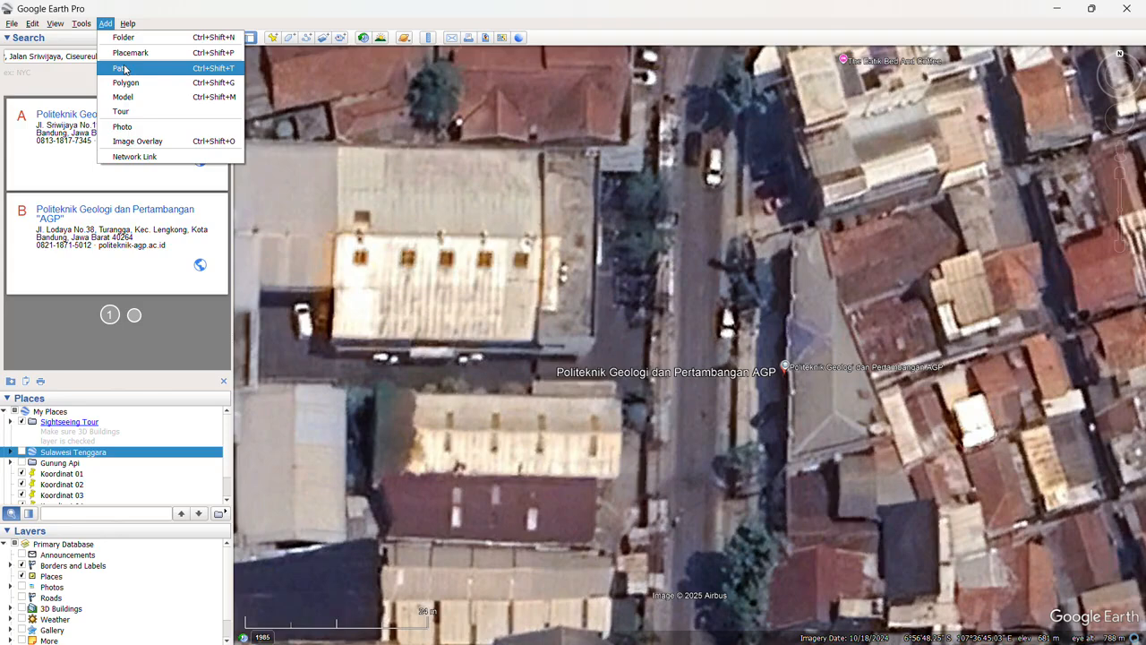
pyautogui.click(277, 41)
pyautogui.click(106, 23)
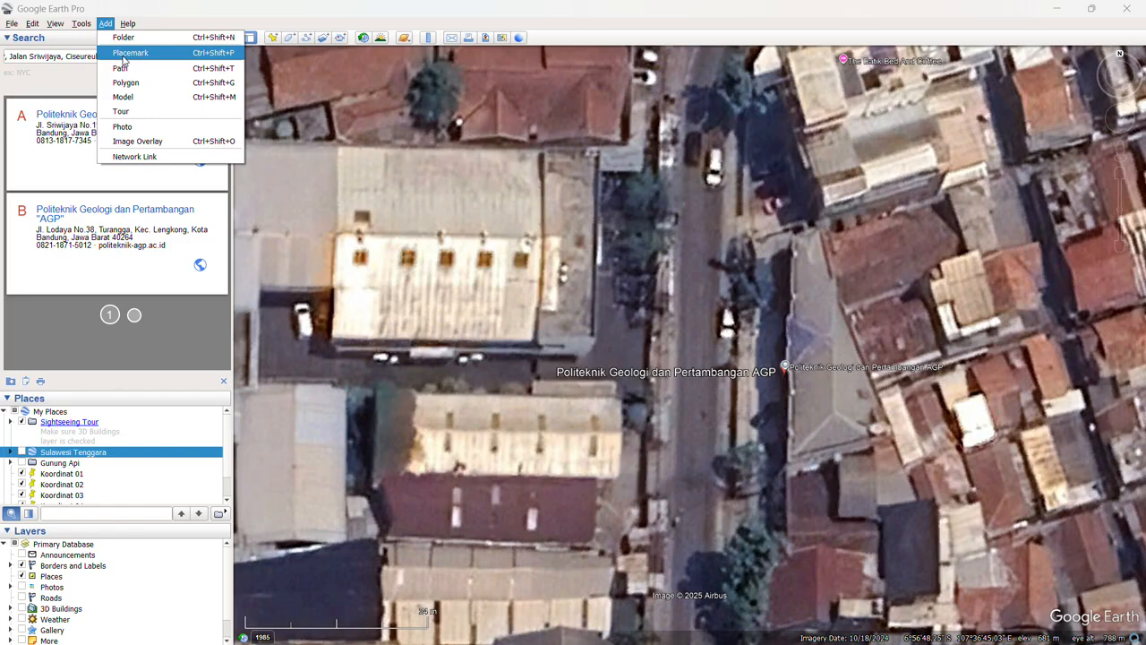
pyautogui.click(123, 60)
pyautogui.press('Escape')
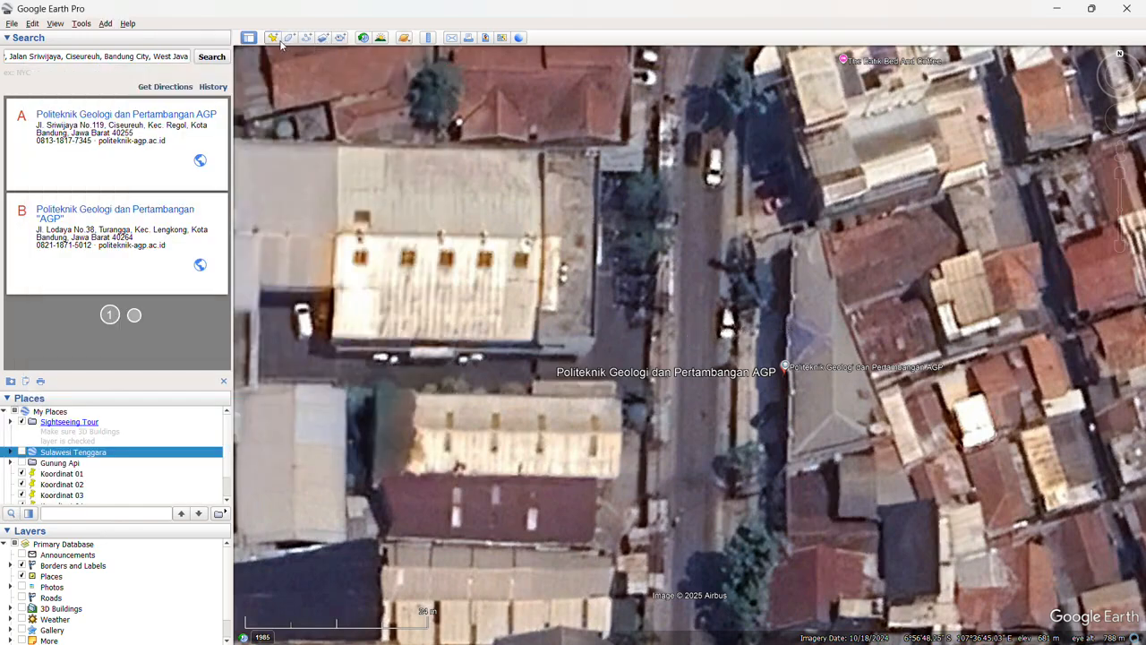
# Step: Start a new placemark and position it on the polytechnic's roof at about 6°56'48.37"S, 107°36'45.61"E
pyautogui.click(277, 40)
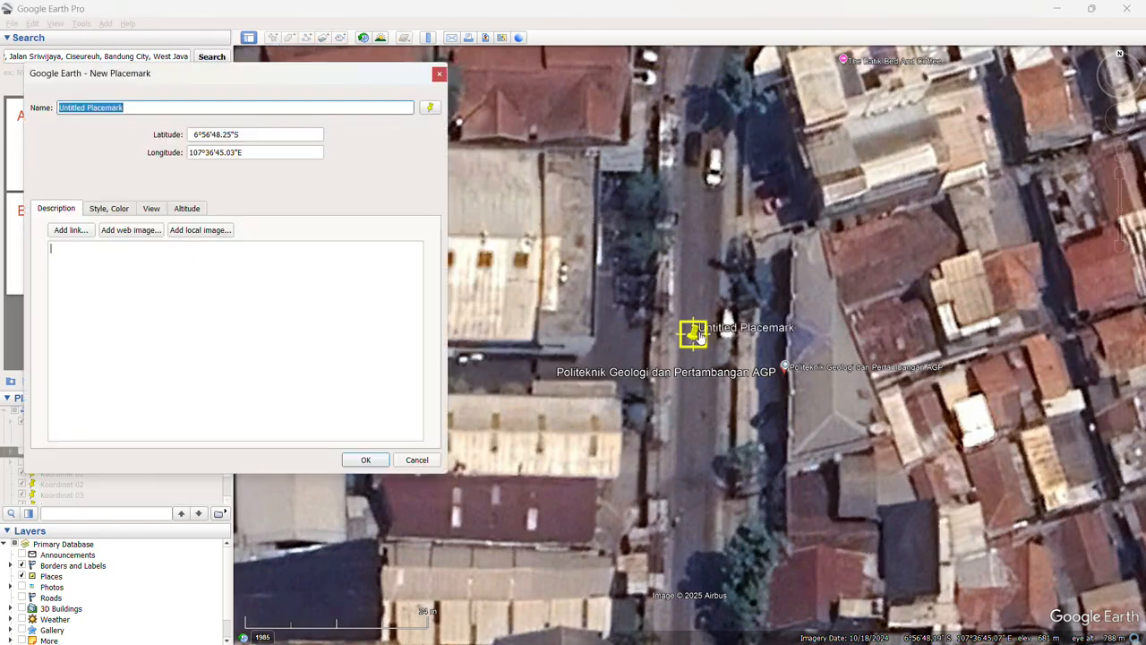
pyautogui.moveTo(694, 337); pyautogui.dragTo(825, 377)
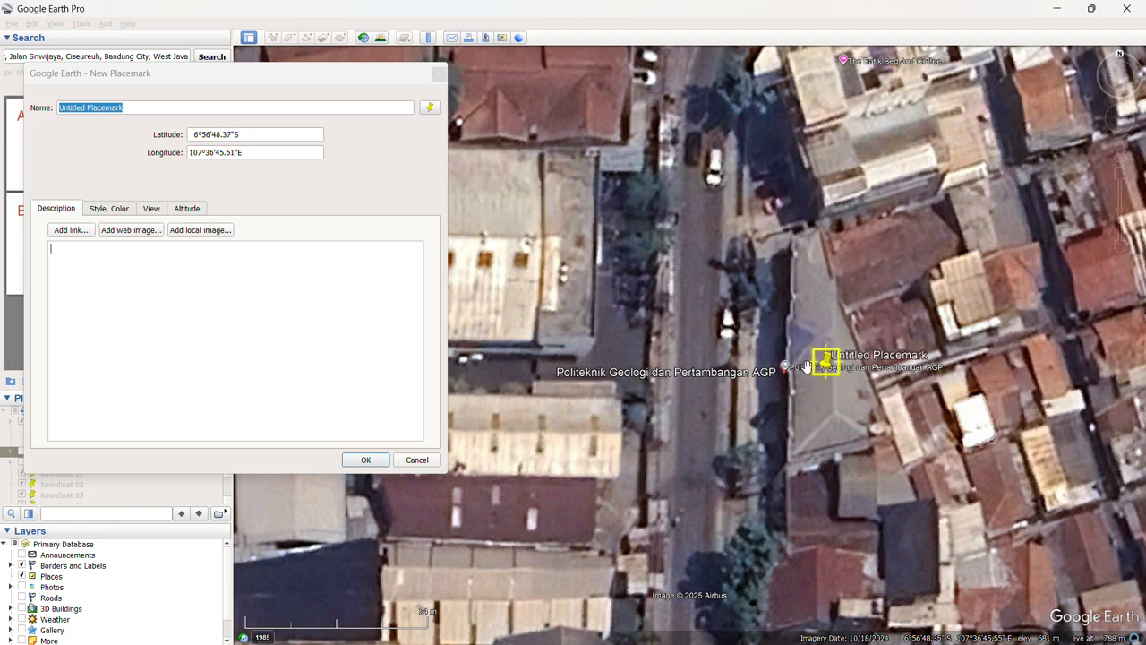
# Step: Give the new placemark the blank white paddle icon (wht-blank) and colour it green, #00aa00
pyautogui.click(429, 107)
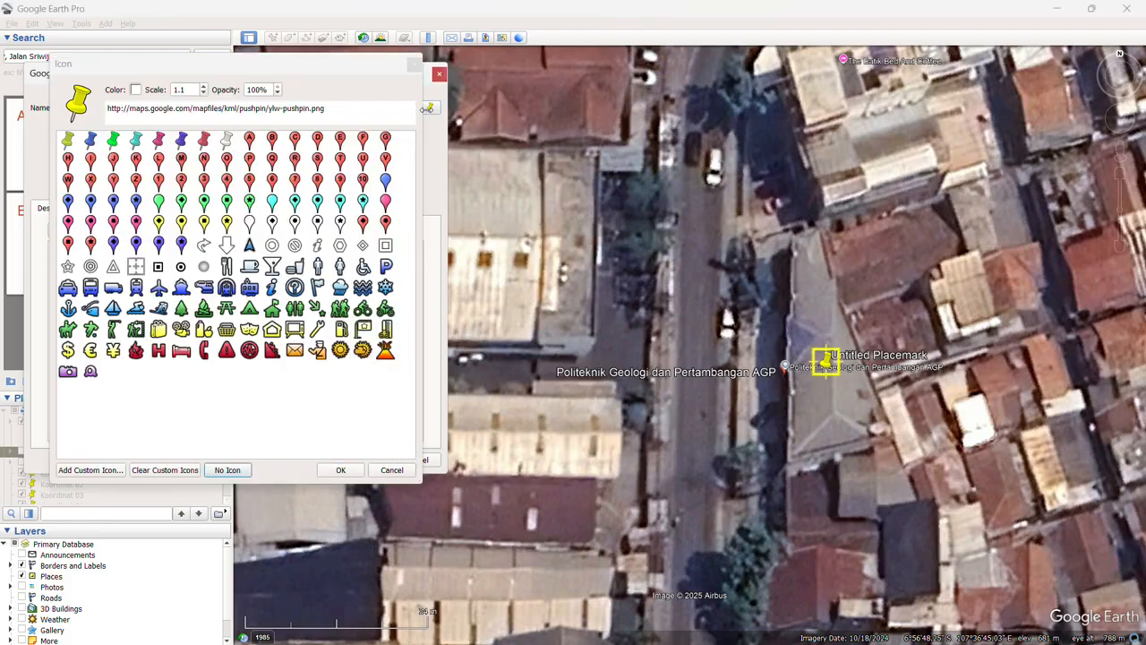
pyautogui.click(250, 223)
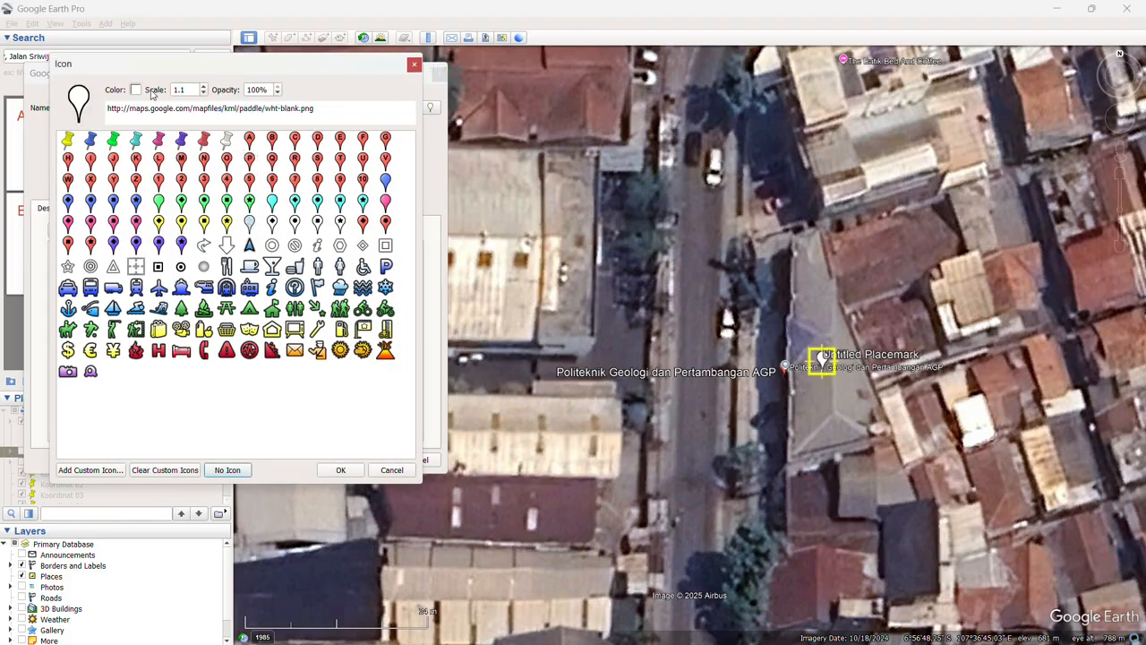
pyautogui.click(136, 90)
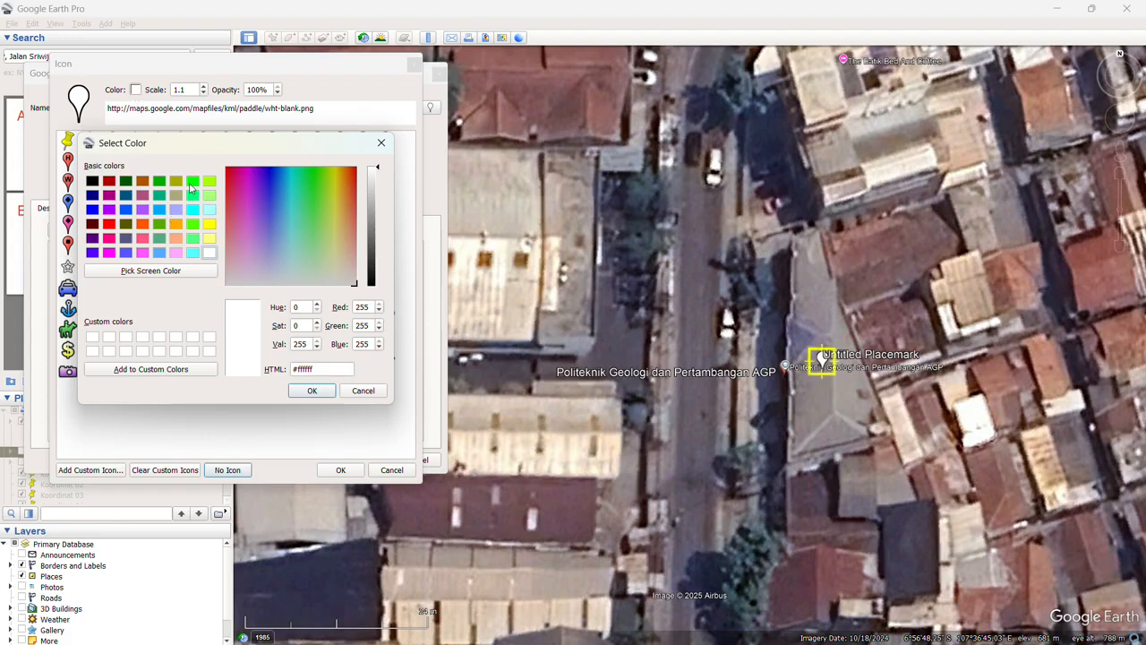
pyautogui.click(191, 183)
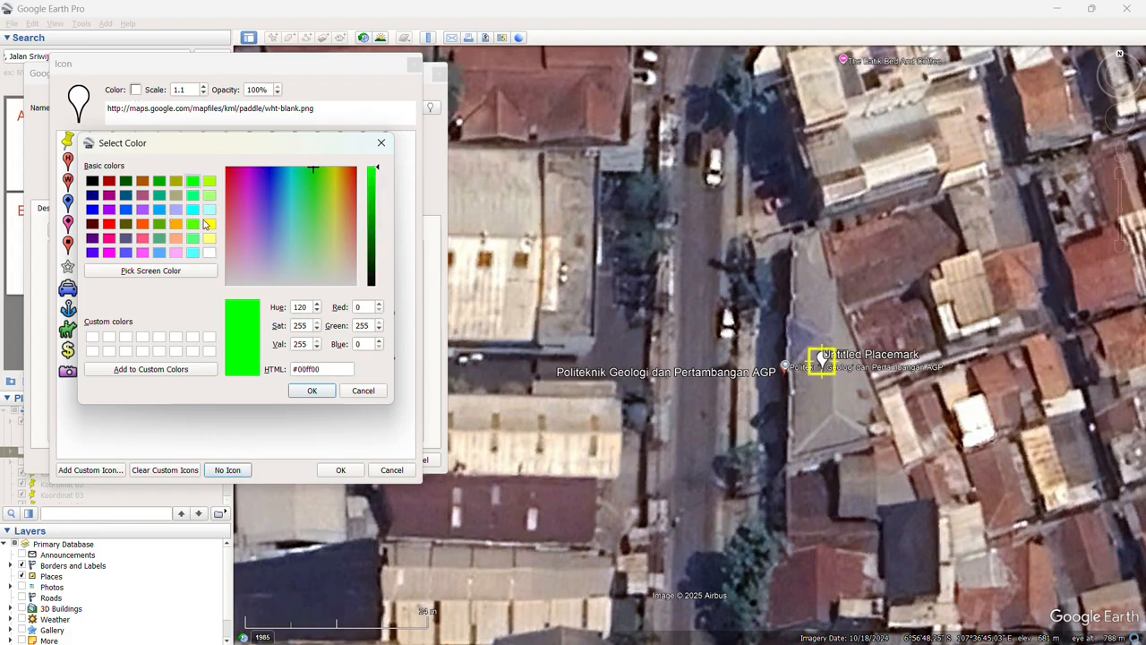
pyautogui.click(161, 182)
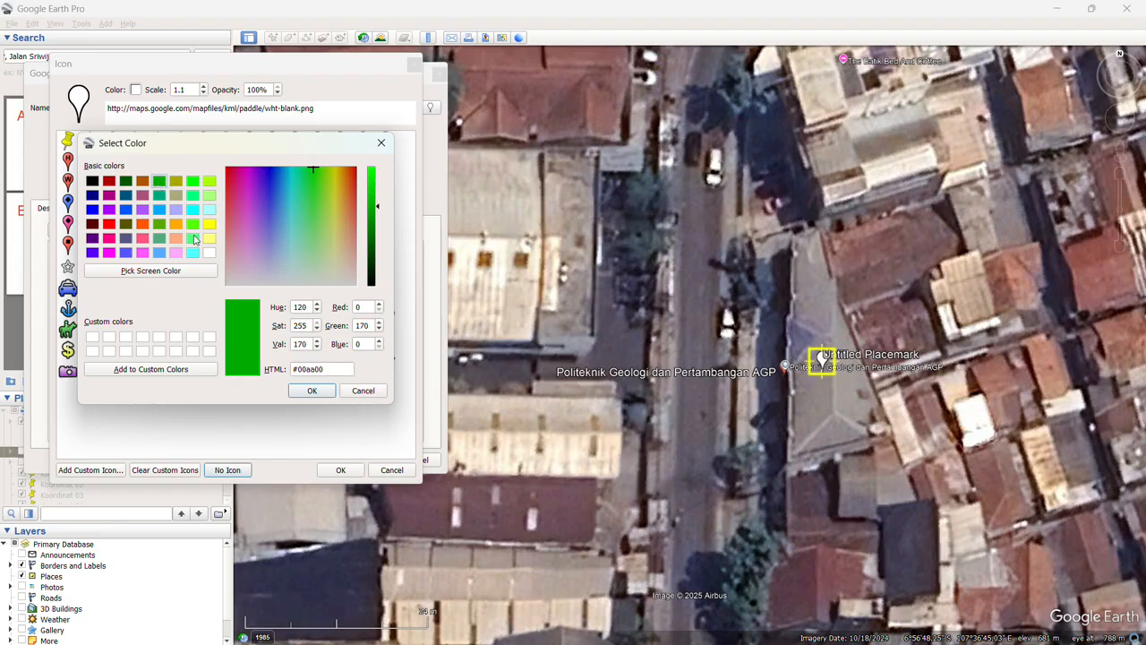
pyautogui.click(312, 391)
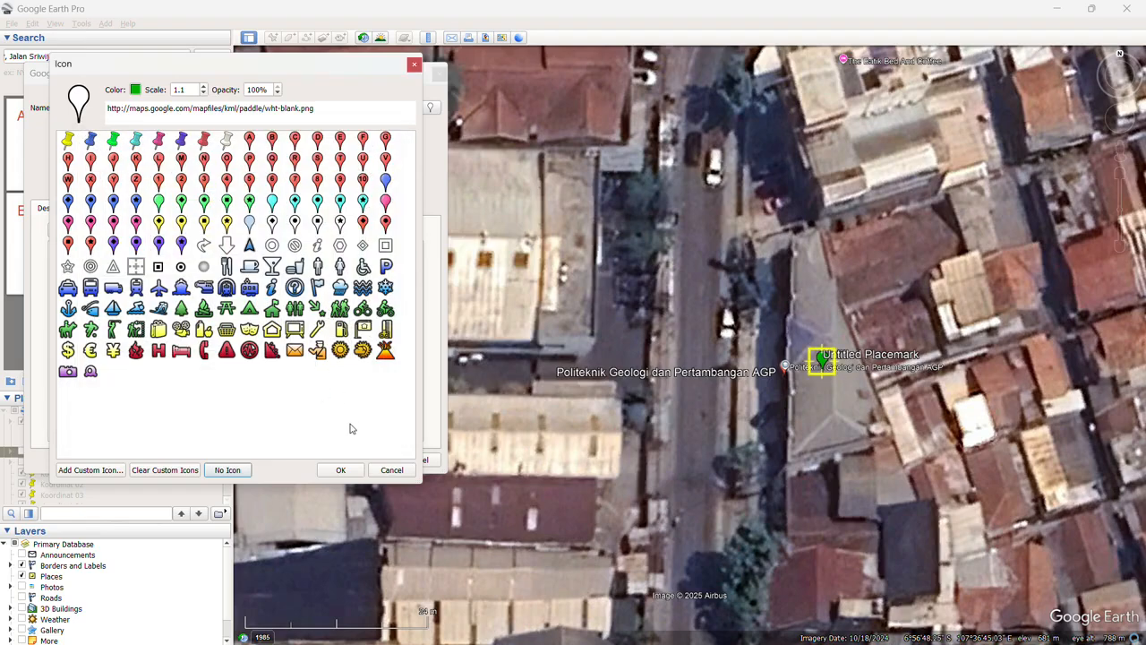
pyautogui.click(341, 469)
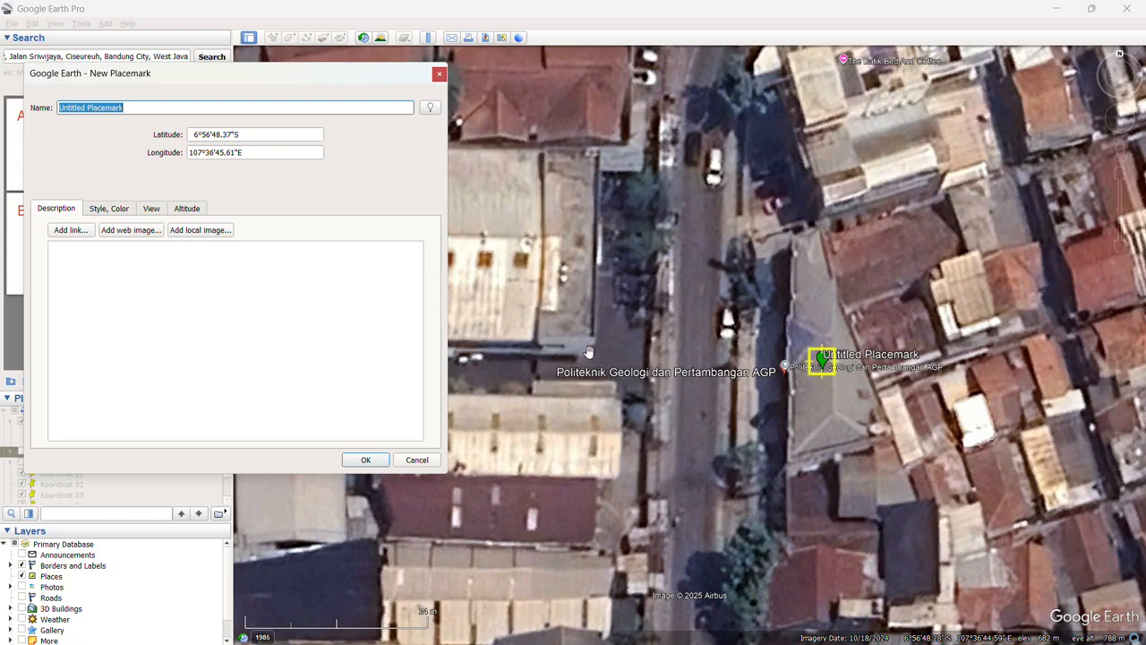
# Step: Name the new placemark AGP and save it
pyautogui.moveTo(254, 131); pyautogui.dragTo(183, 154)
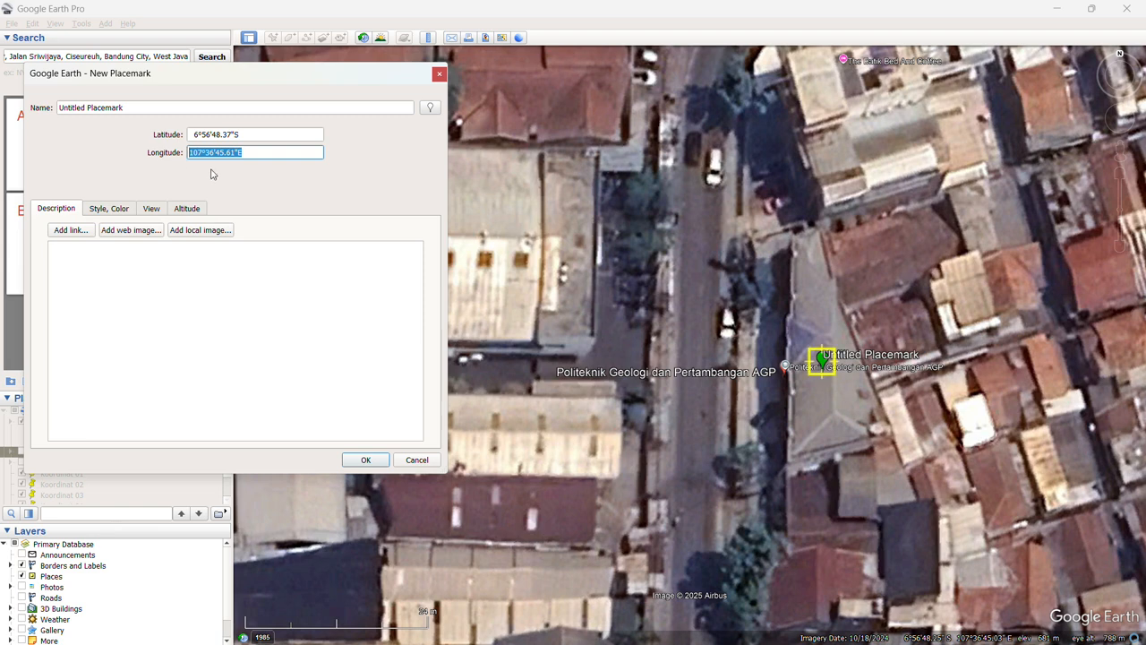
pyautogui.click(281, 135)
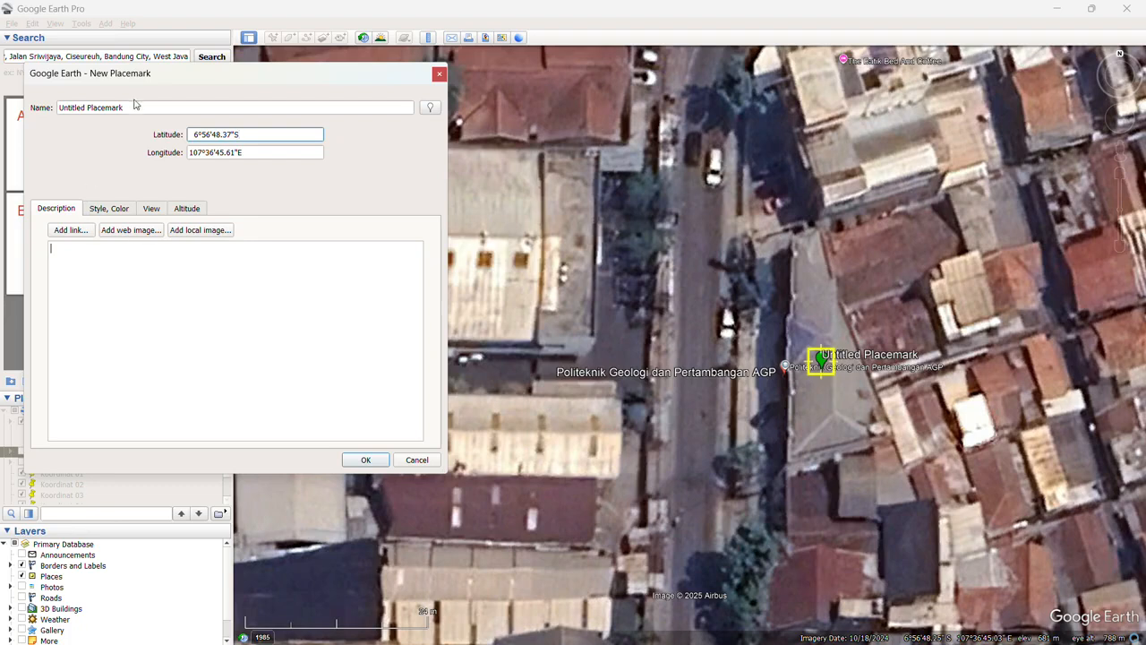
pyautogui.moveTo(128, 111); pyautogui.dragTo(9, 112)
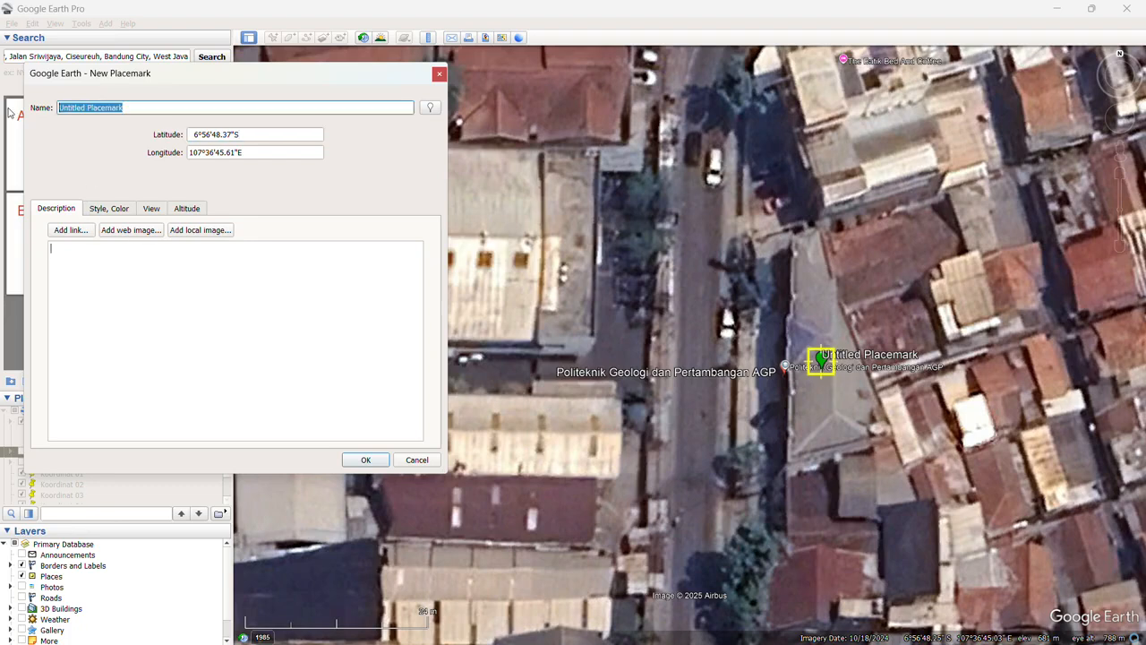
pyautogui.write('AGGP')
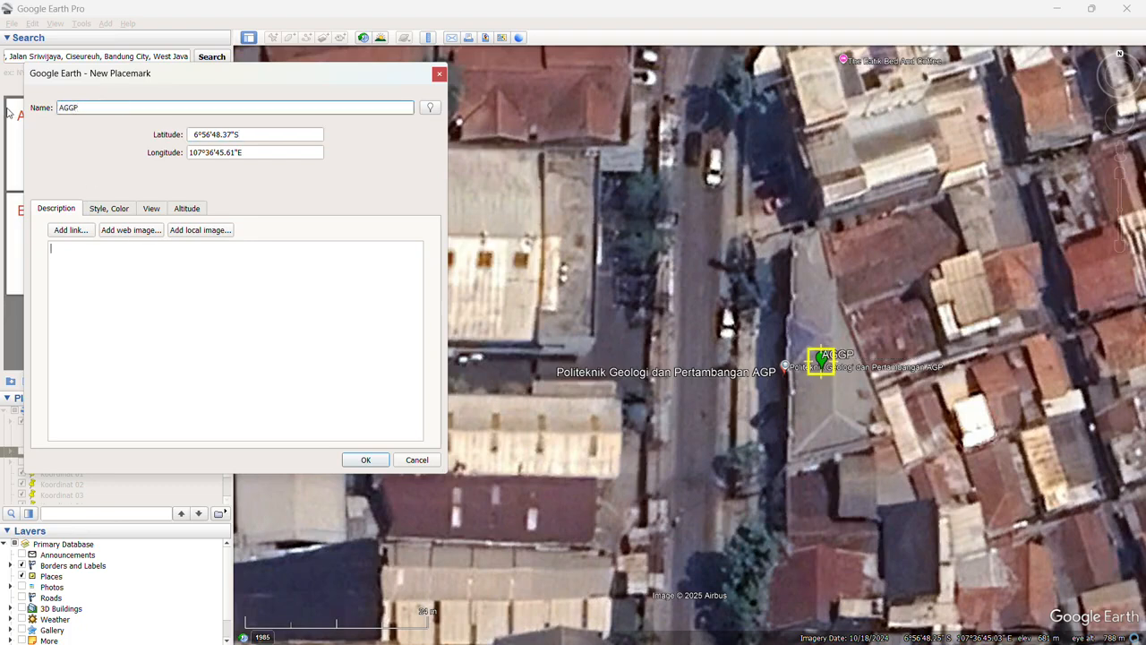
pyautogui.press('BackSpace')
pyautogui.write('P')
pyautogui.click(365, 459)
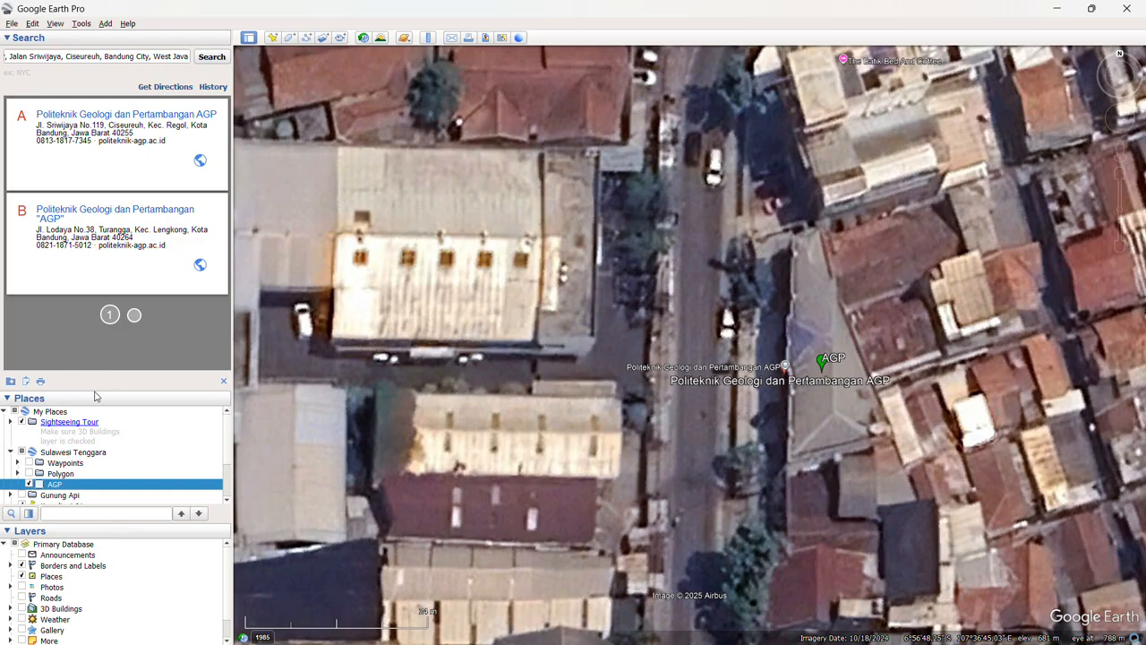
# Step: Enlarge the places list and move the Polygon folder from Sulawesi Tenggara into Temporary Places
pyautogui.moveTo(96, 391); pyautogui.dragTo(128, 259)
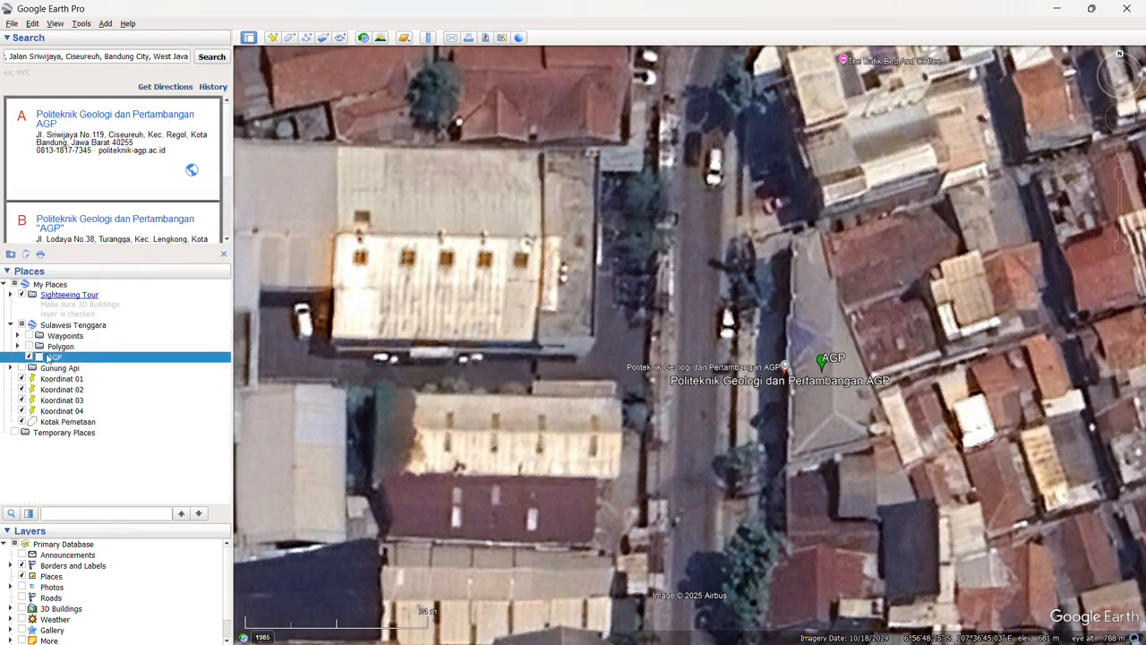
pyautogui.moveTo(52, 347); pyautogui.dragTo(67, 432)
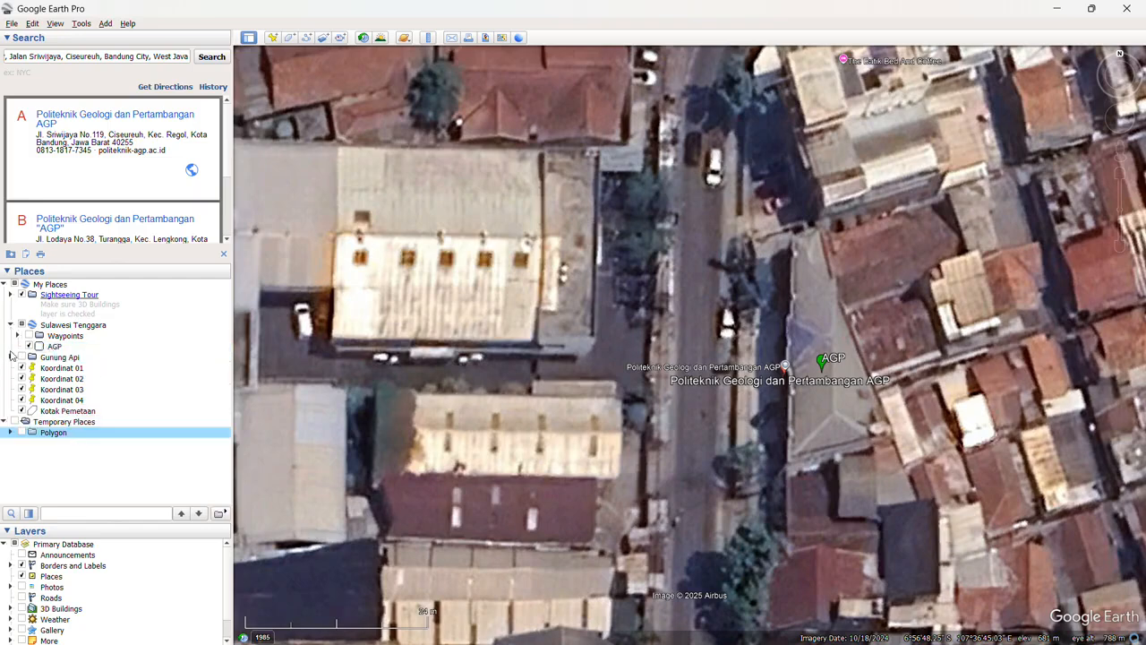
pyautogui.click(10, 357)
pyautogui.click(10, 357)
# Step: Switch the Sulawesi Tenggara folder's visibility off and on again, and make Temporary Places visible
pyautogui.click(24, 319)
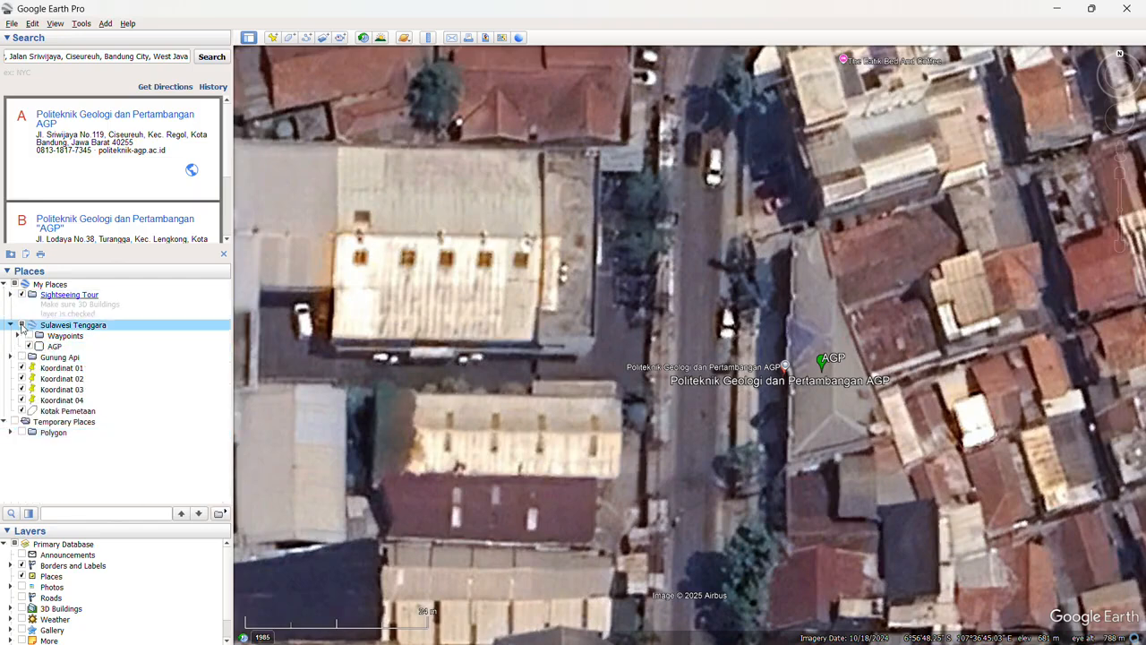
pyautogui.click(10, 296)
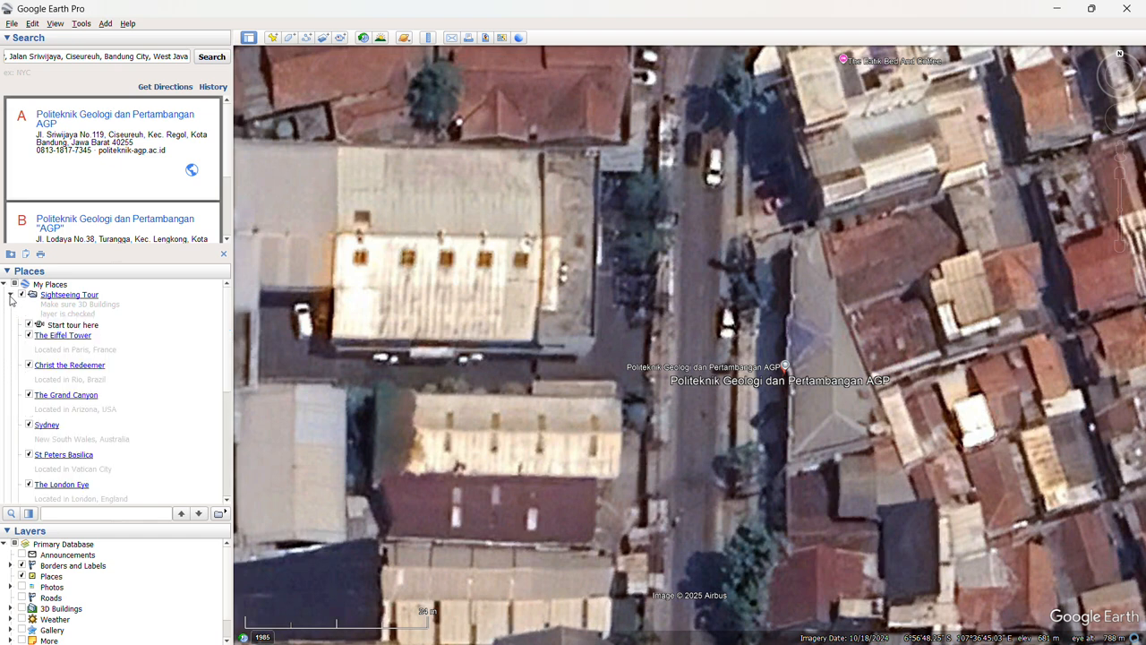
pyautogui.click(9, 295)
pyautogui.click(49, 412)
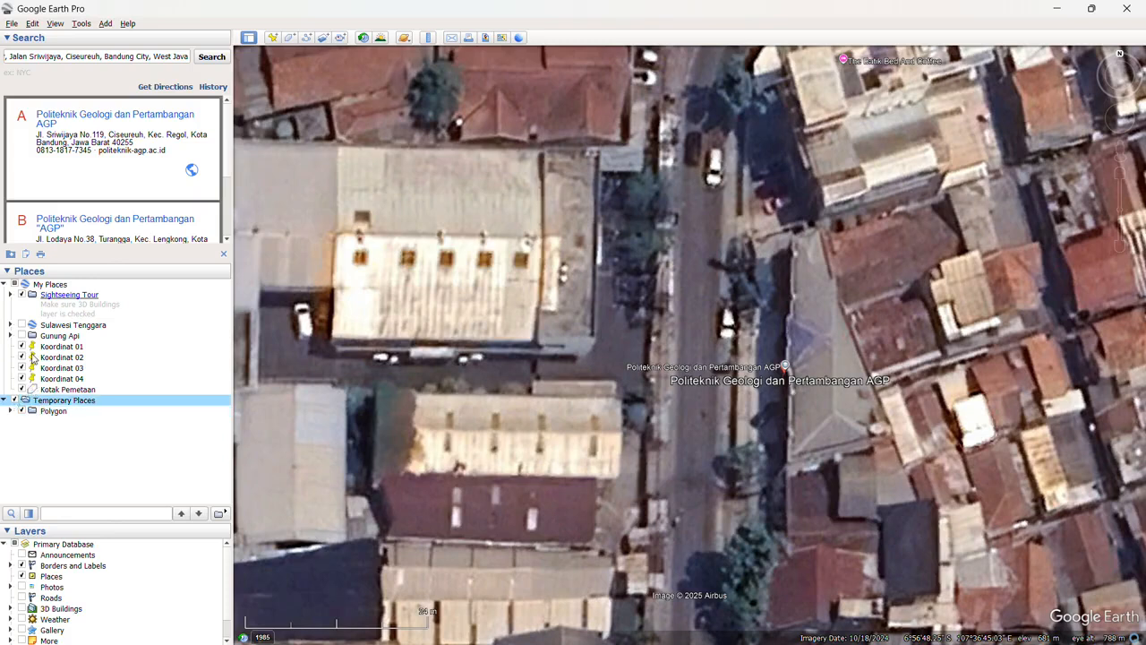
pyautogui.click(23, 327)
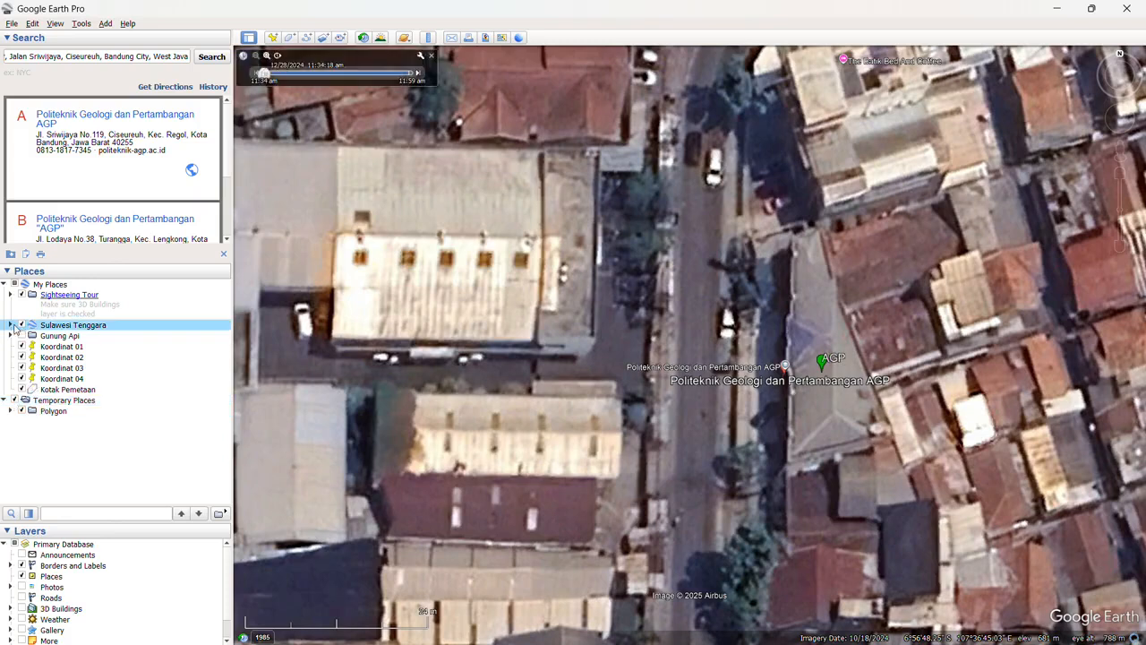
# Step: Move the AGP placemark from Sulawesi Tenggara into the Polygon folder under Temporary Places
pyautogui.click(12, 326)
pyautogui.click(55, 347)
pyautogui.moveTo(58, 349); pyautogui.dragTo(65, 432)
# Step: Delete the unnamed polygon from the Polygon folder in Temporary Places
pyautogui.click(63, 444)
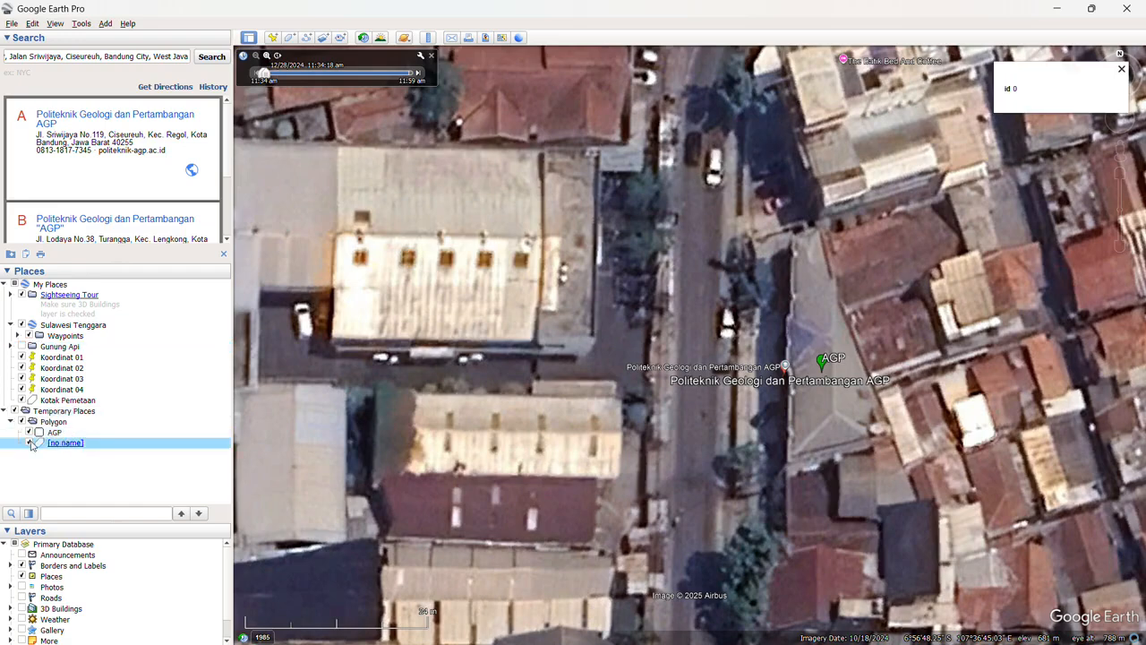
pyautogui.rightClick(43, 440)
pyautogui.click(84, 492)
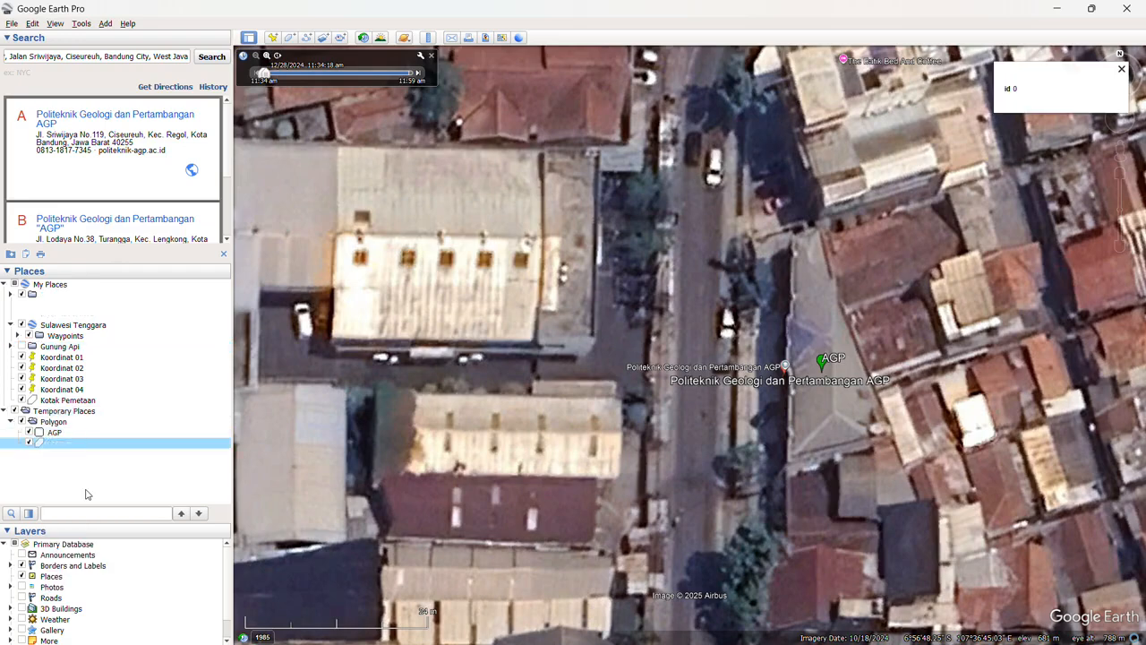
pyautogui.click(574, 342)
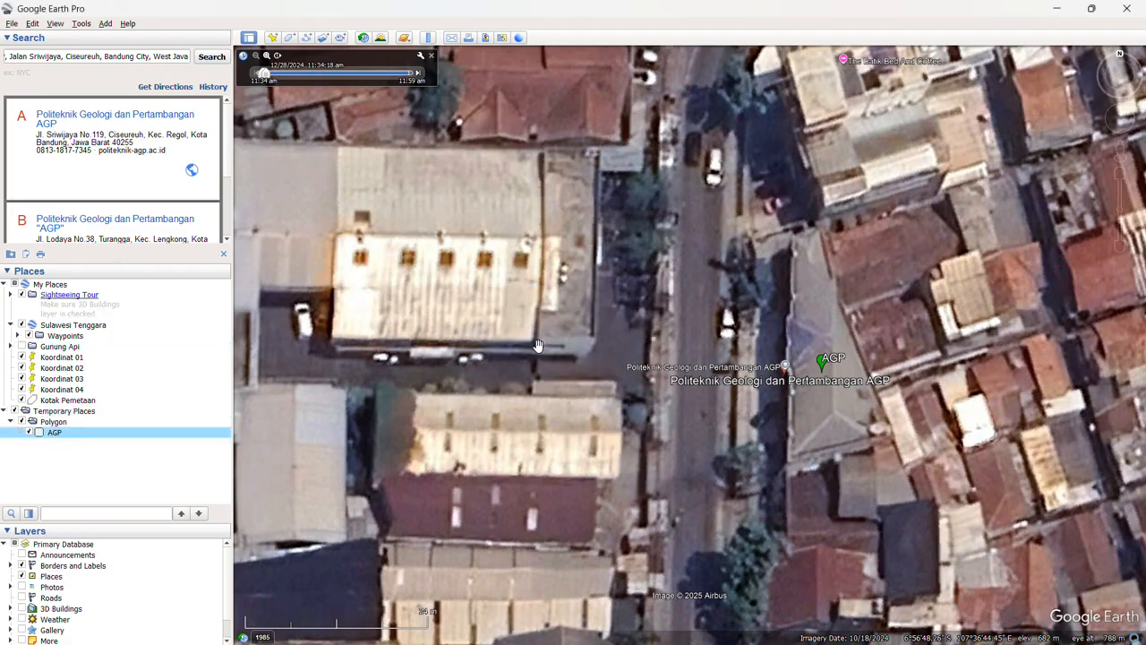
# Step: Add a new folder named SIG to My Places
pyautogui.click(8, 287)
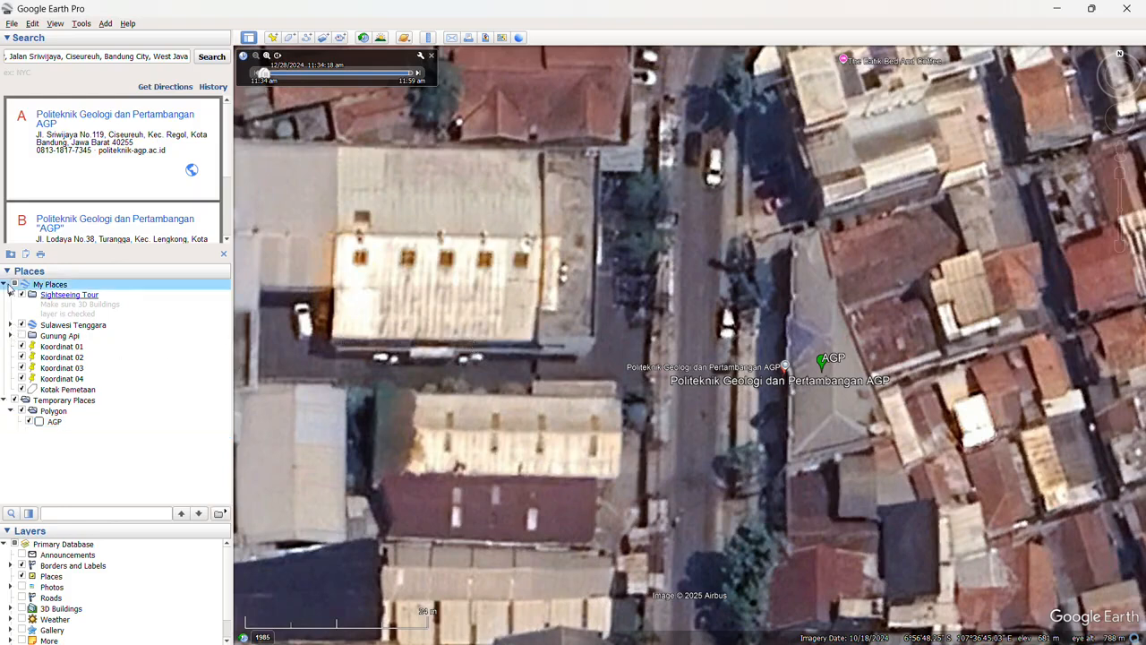
pyautogui.click(4, 285)
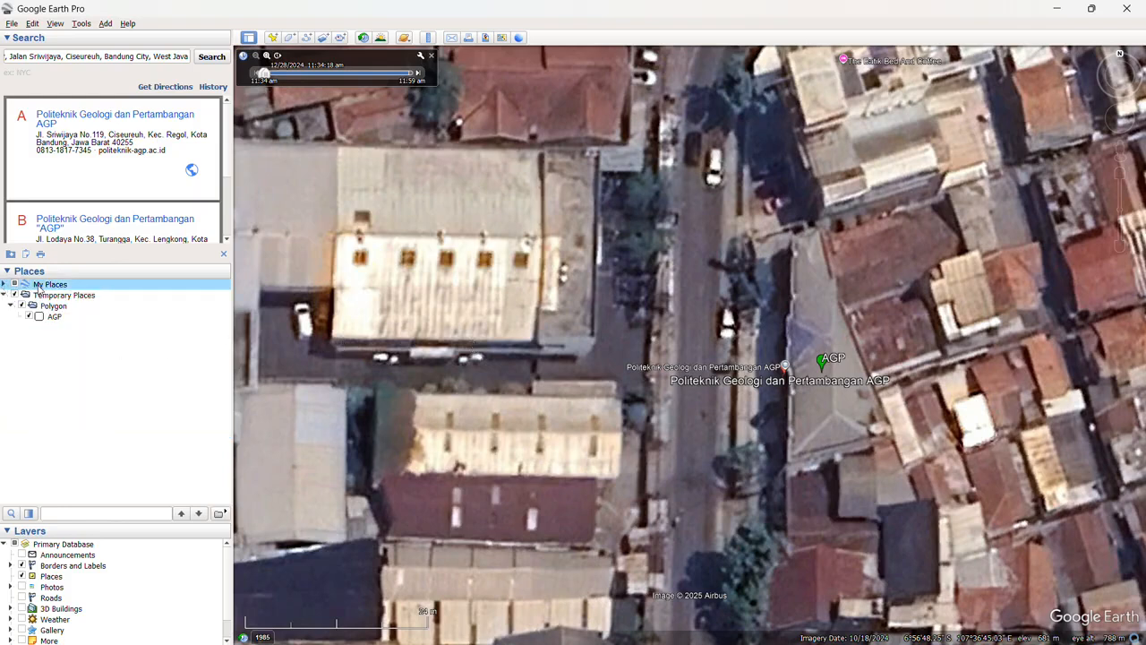
pyautogui.rightClick(39, 287)
pyautogui.moveTo(107, 292)
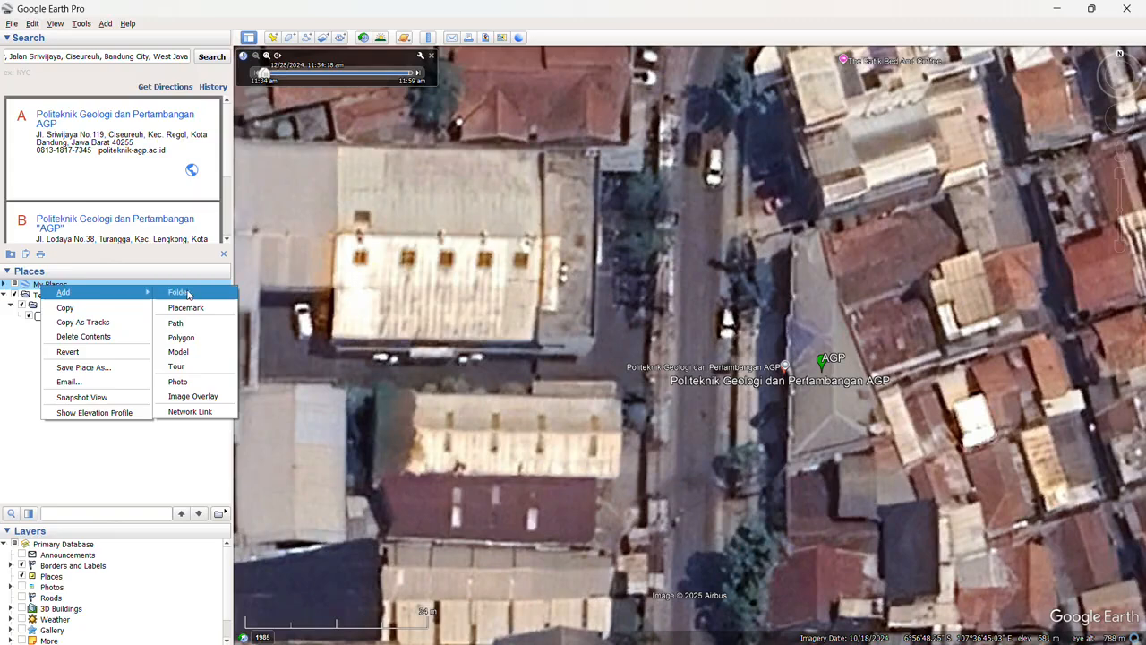
pyautogui.click(170, 292)
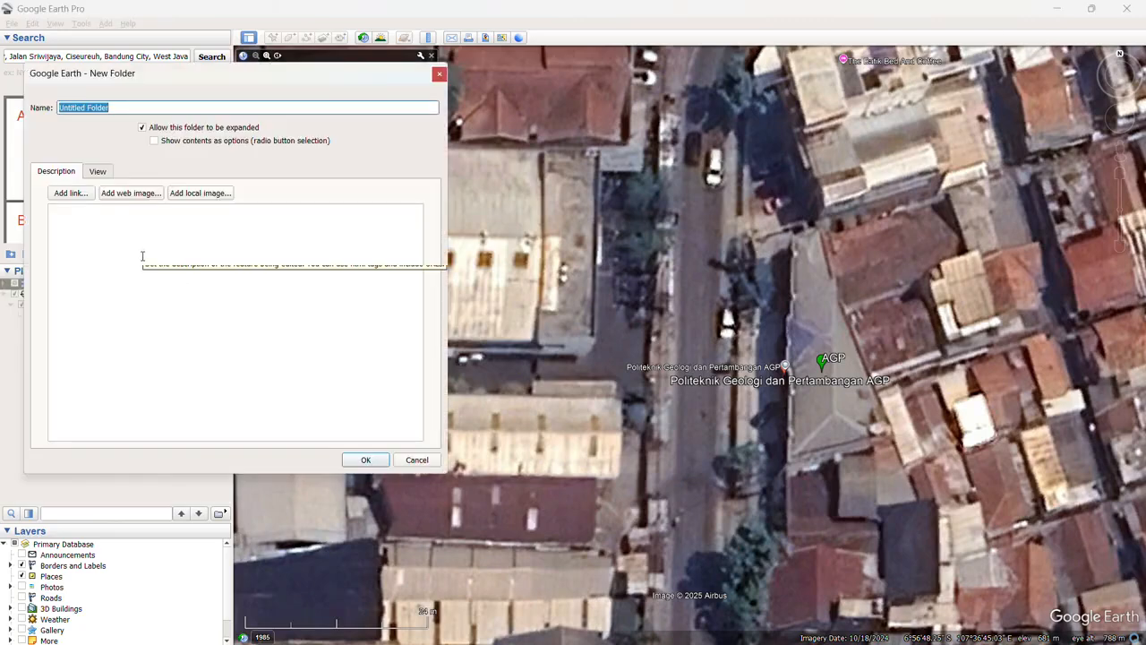
pyautogui.write('SIG')
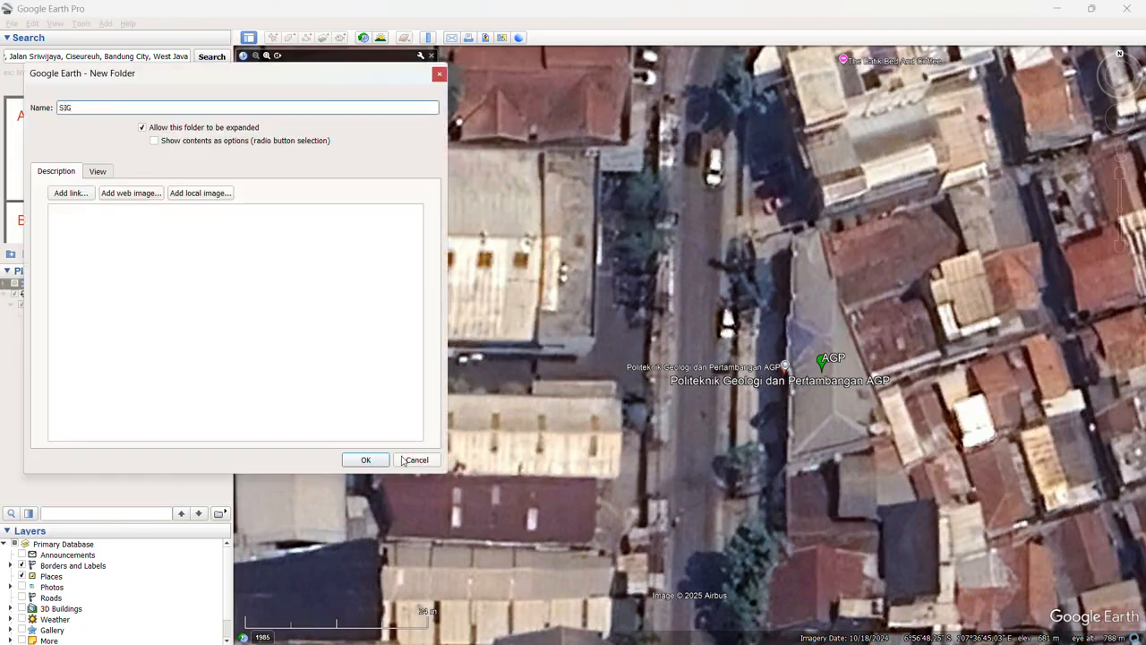
pyautogui.click(365, 459)
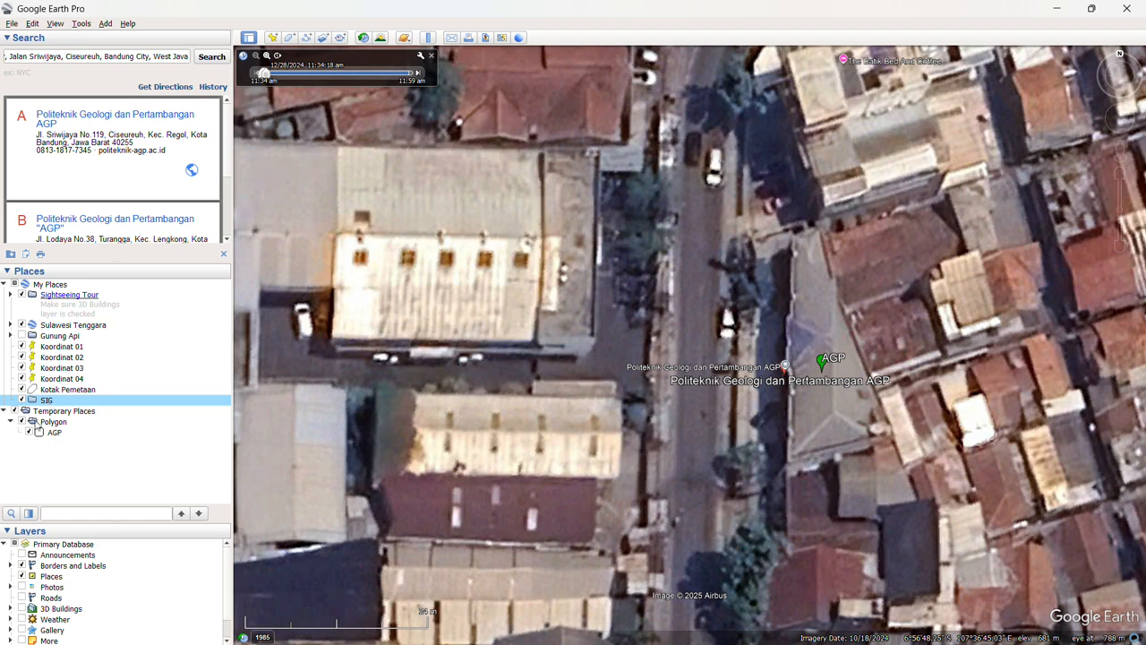
# Step: Move the SIG folder to the top of My Places and put the AGP placemark inside it
pyautogui.moveTo(50, 403); pyautogui.dragTo(41, 303)
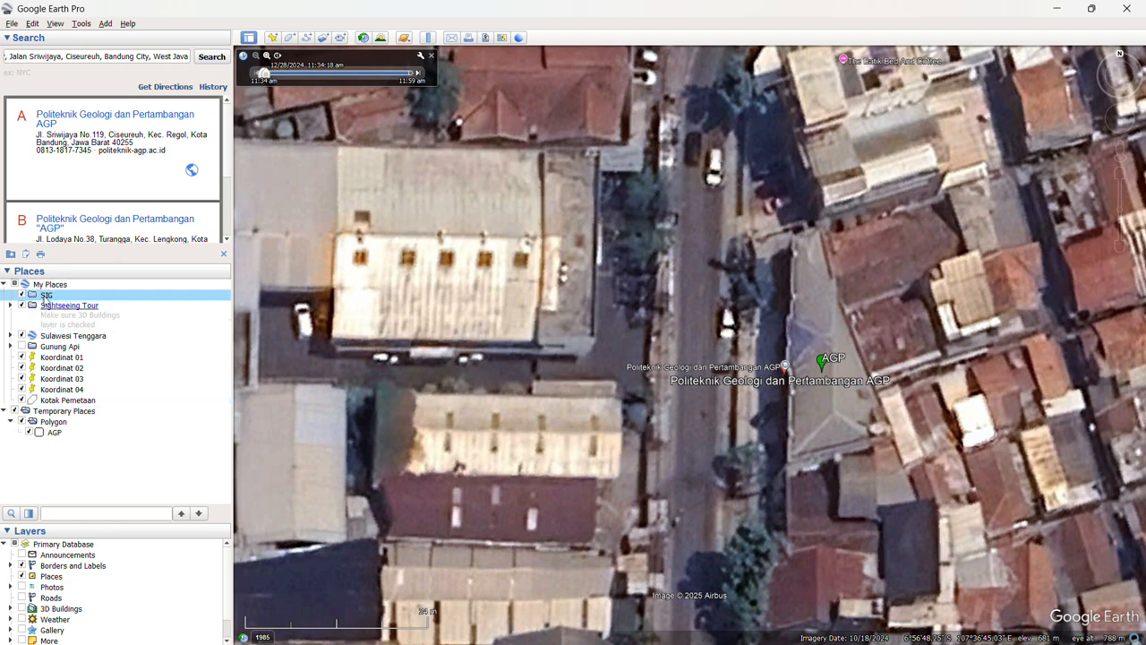
pyautogui.click(55, 432)
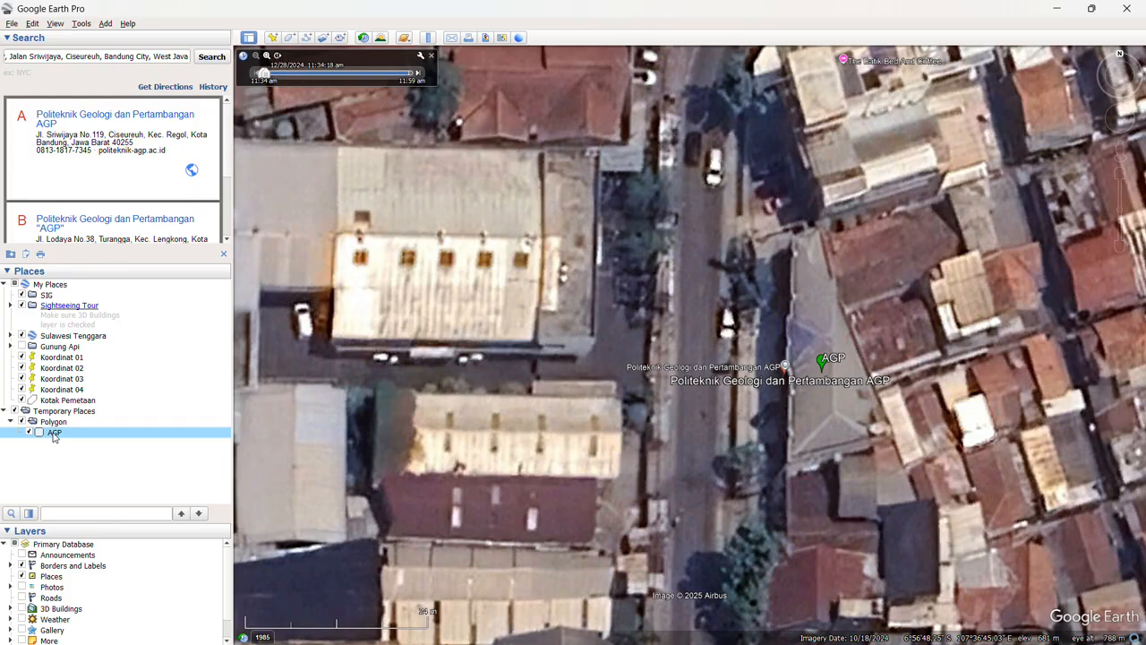
pyautogui.moveTo(55, 436); pyautogui.dragTo(36, 309)
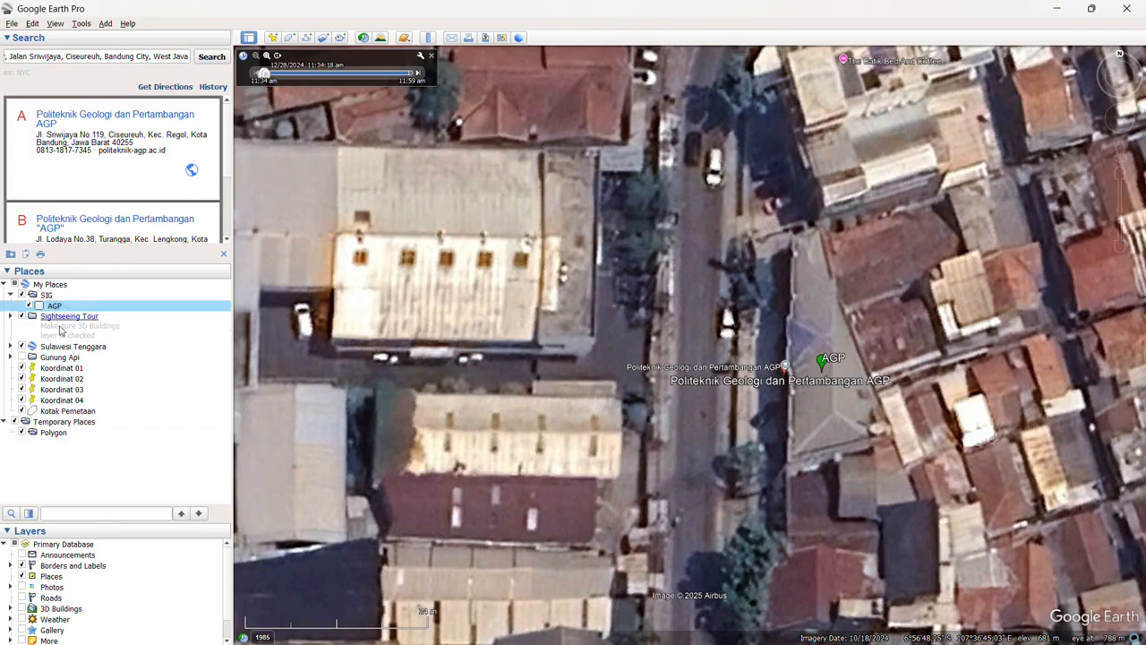
# Step: Hide the Sightseeing Tour and Sulawesi Tenggara folders on the map and collapse Temporary Places
pyautogui.click(31, 318)
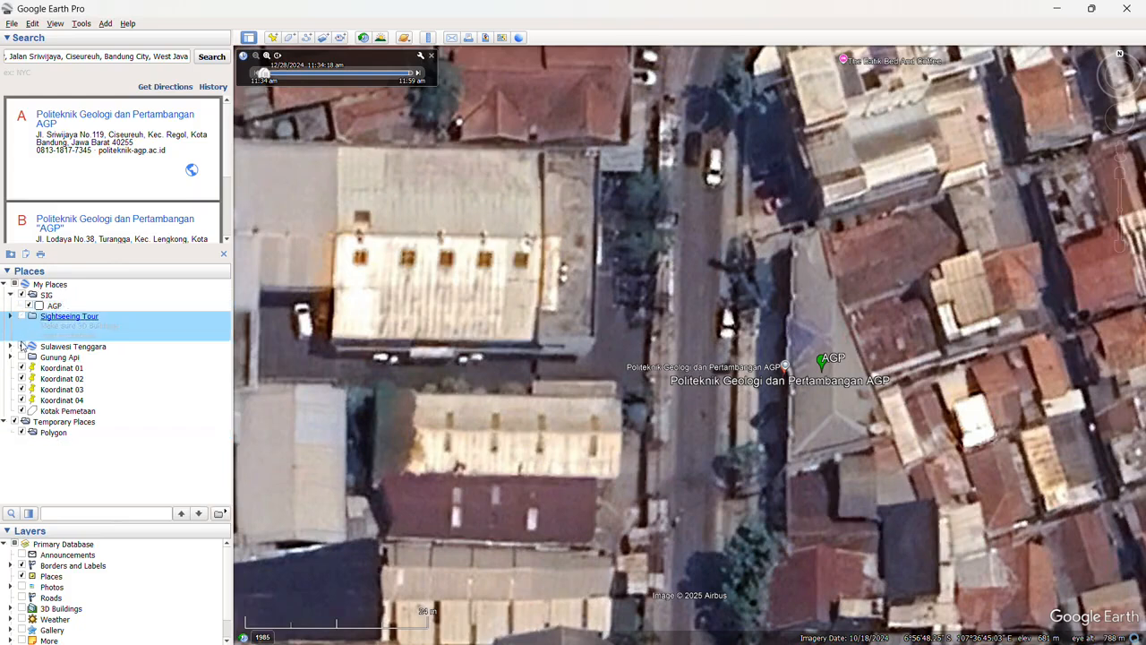
pyautogui.click(25, 347)
pyautogui.click(5, 421)
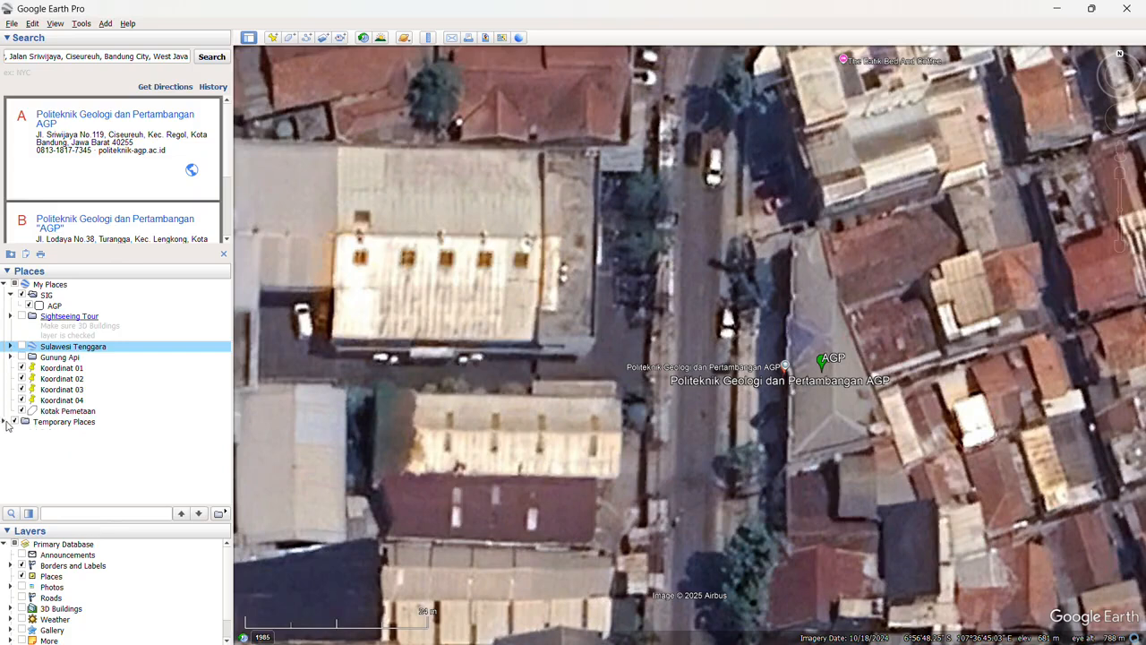
# Step: Toggle the AGP placemark off and on to check its visibility, and view the neighbourhood around it
pyautogui.click(30, 307)
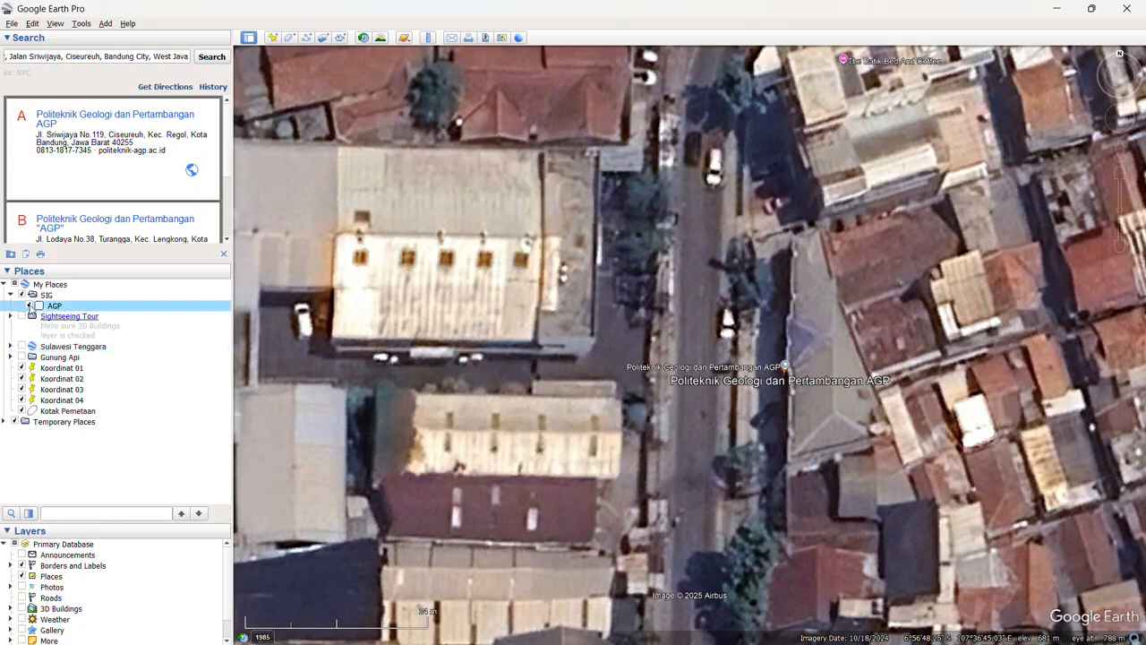
pyautogui.click(29, 307)
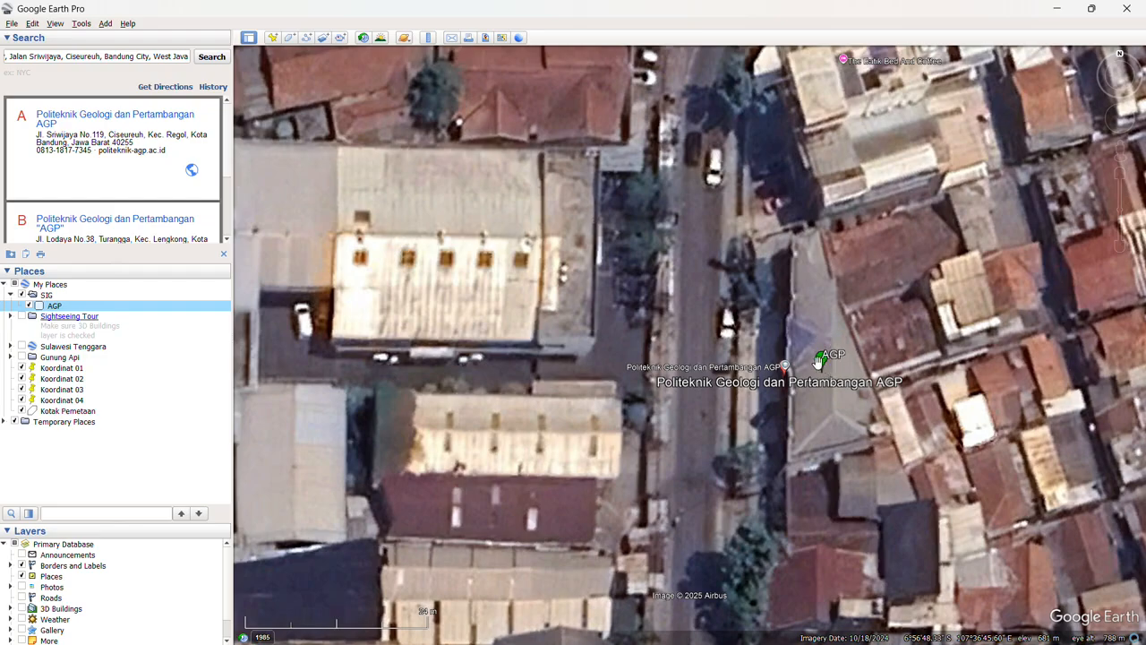
pyautogui.scroll(-4, 831, 371)
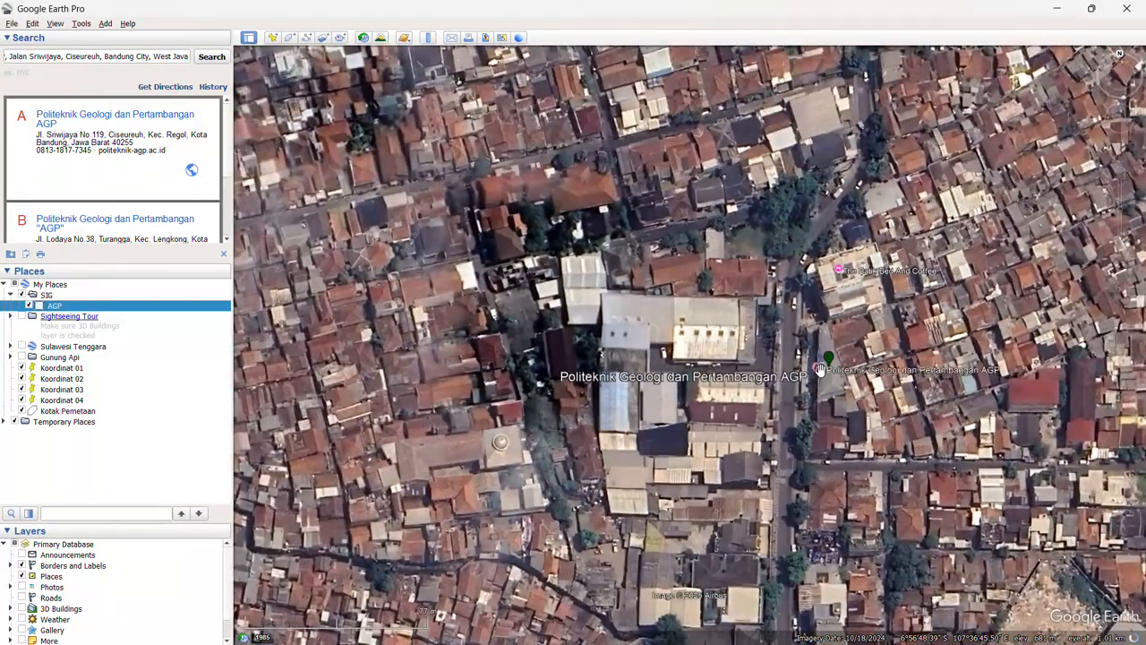
pyautogui.scroll(-3, 730, 340)
pyautogui.moveTo(729, 361); pyautogui.dragTo(777, 336)
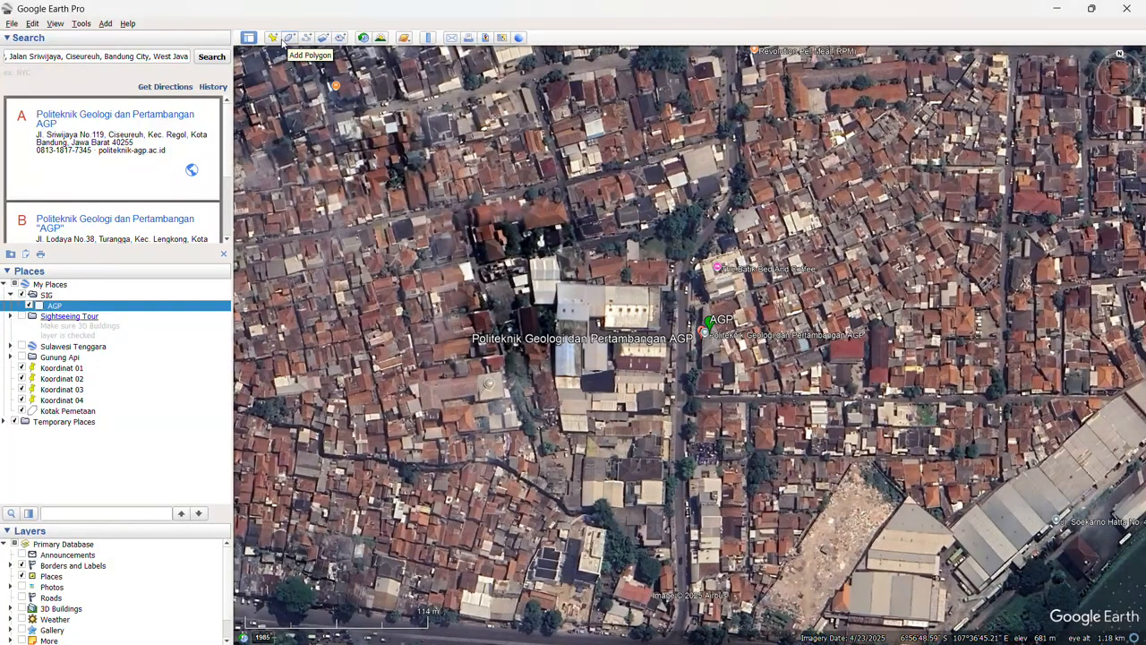
pyautogui.click(105, 24)
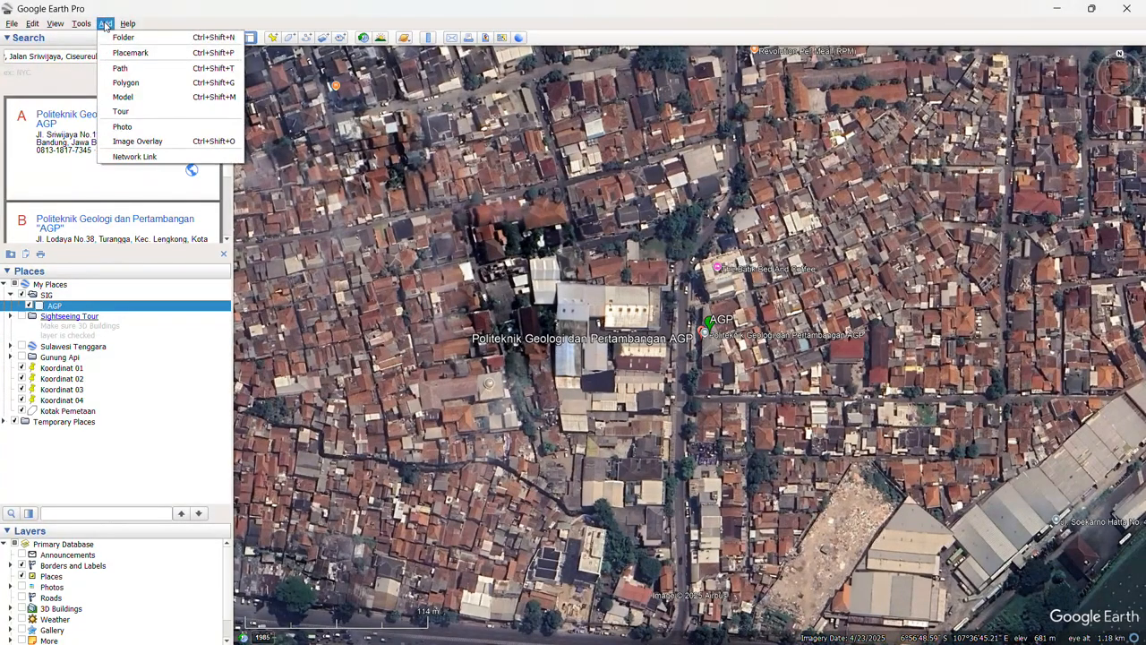
pyautogui.click(128, 82)
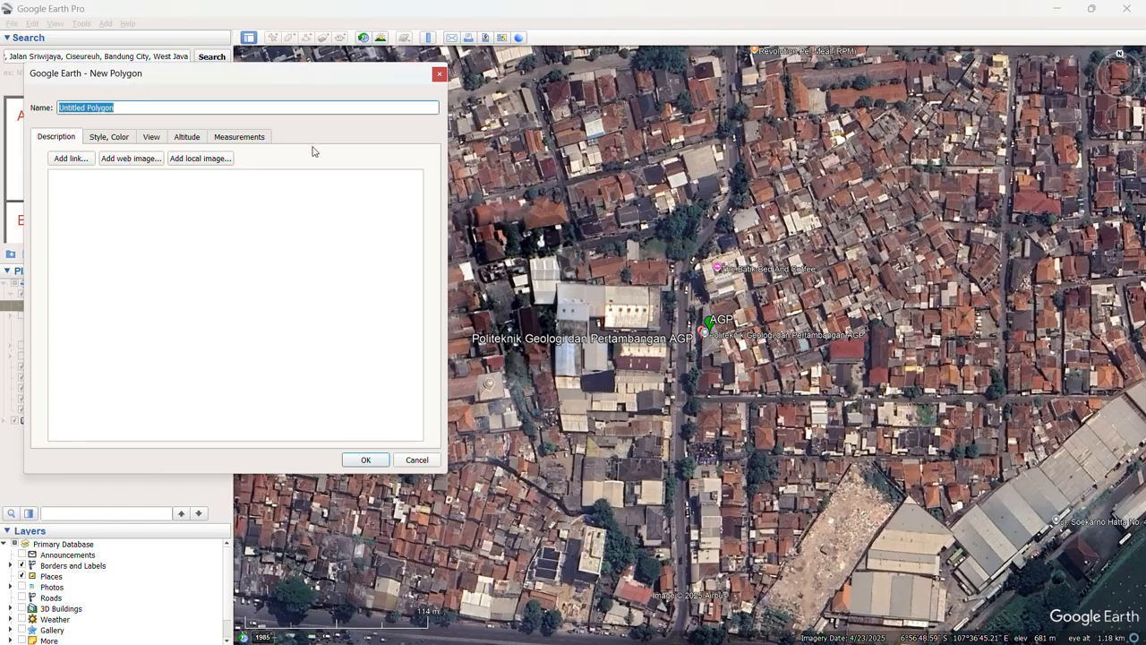
pyautogui.click(439, 73)
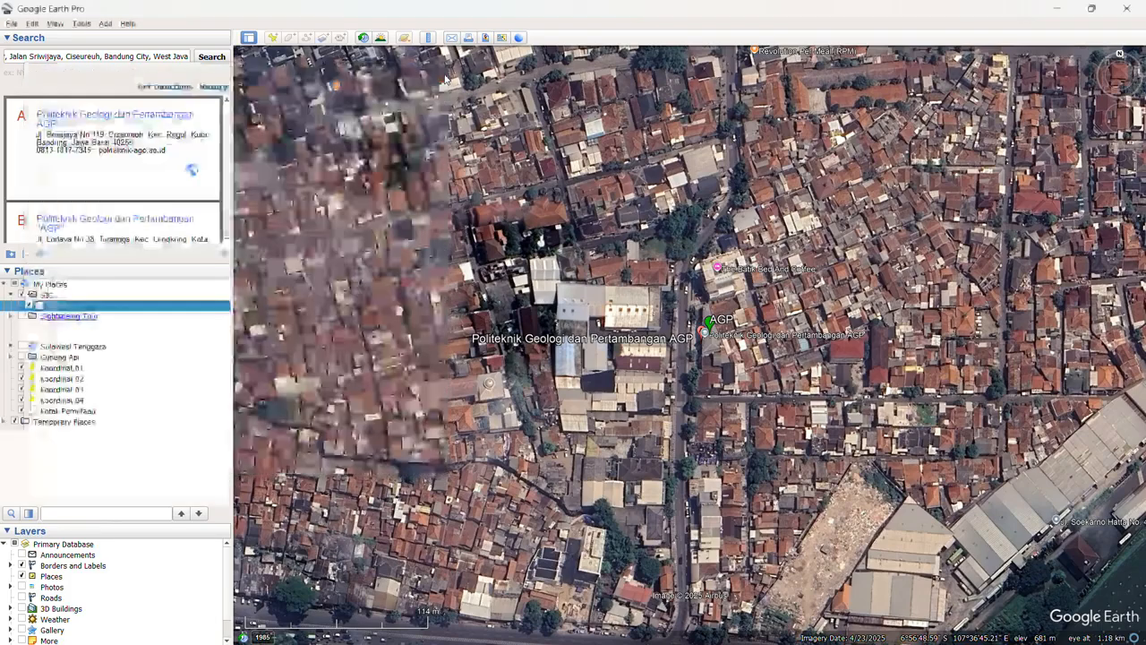
# Step: Start a new polygon and place four corner points forming a square around the AGP placemark
pyautogui.click(290, 39)
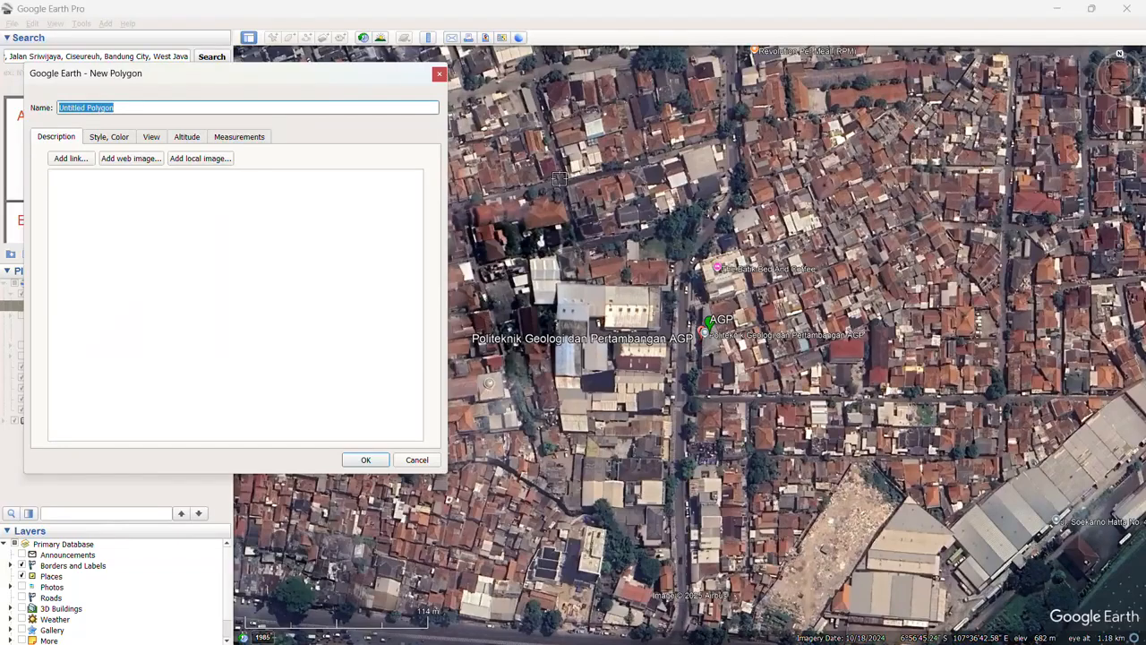
pyautogui.scroll(-1, 569, 172)
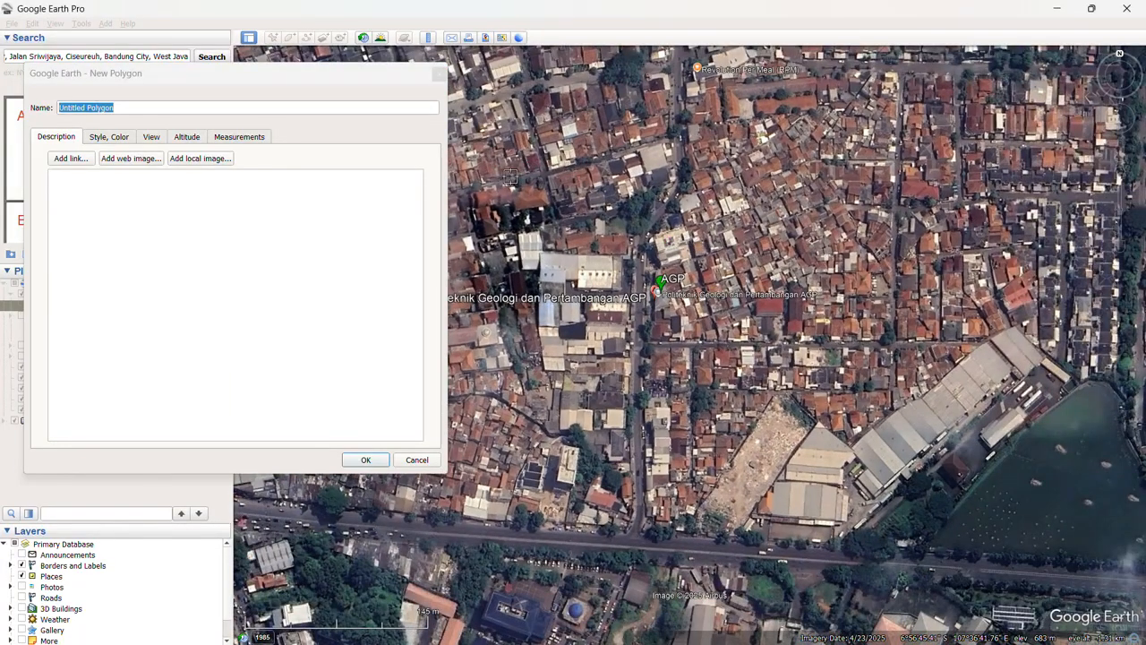
pyautogui.click(787, 183)
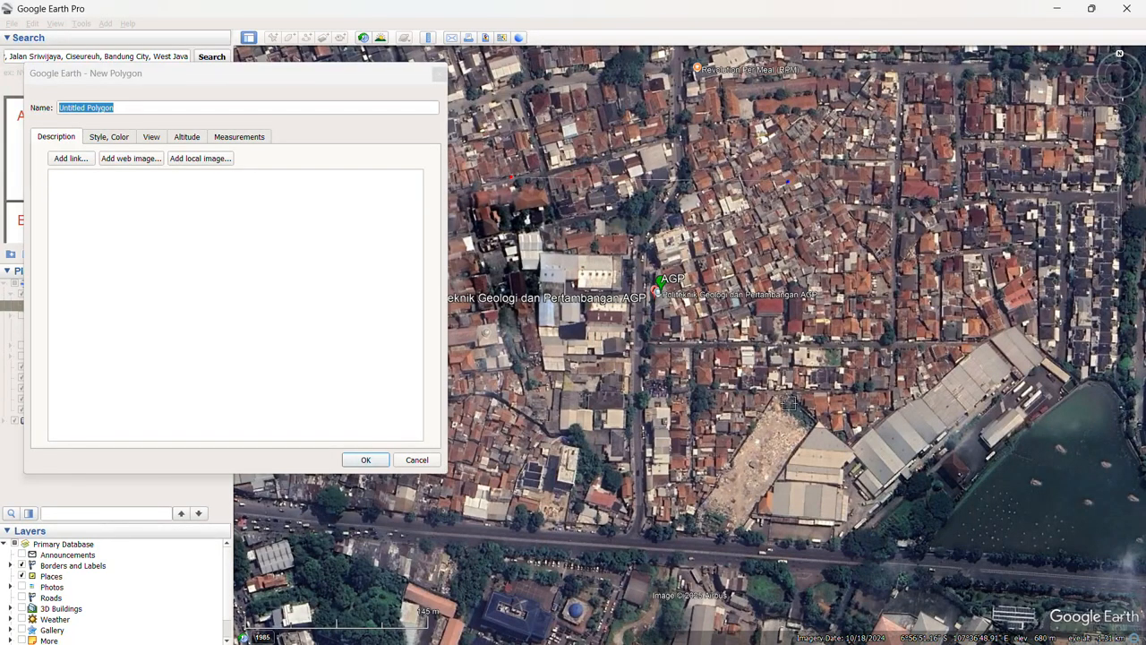
pyautogui.click(794, 428)
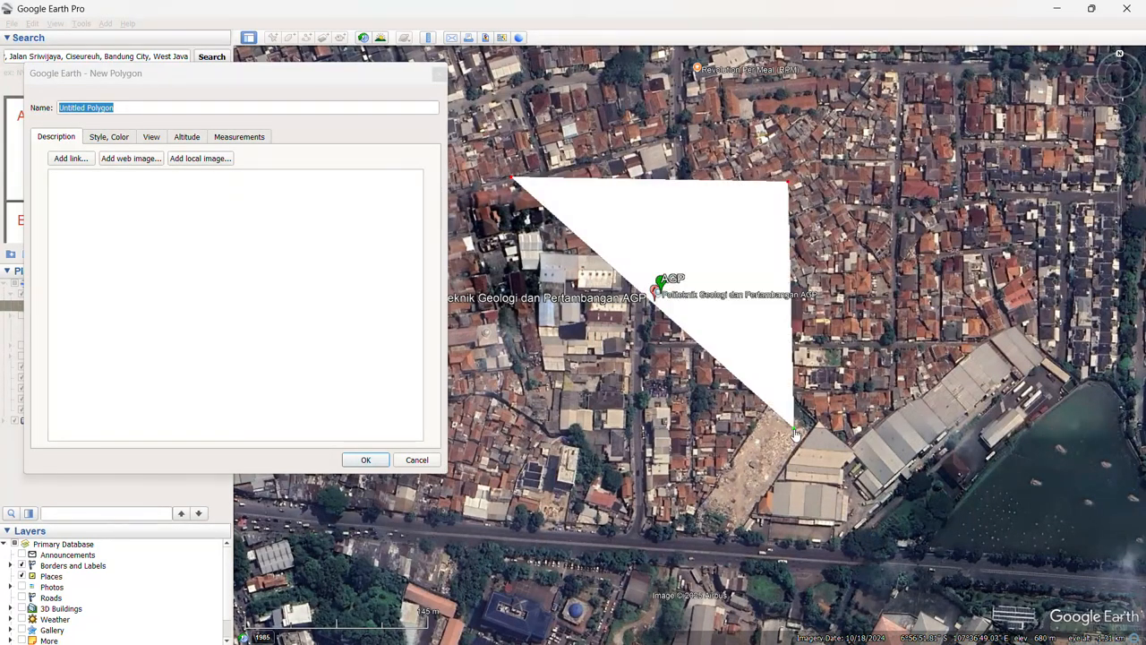
pyautogui.click(512, 425)
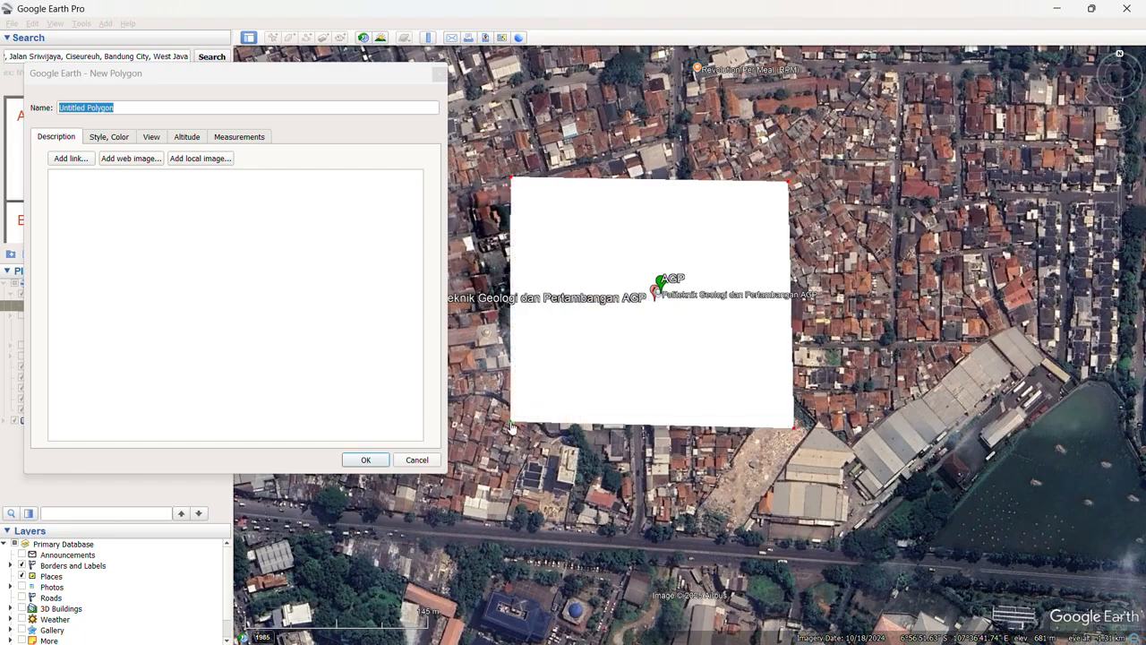
# Step: Adjust the polygon's corner points to straighten its sides and widen it slightly eastward
pyautogui.click(508, 184)
pyautogui.click(794, 186)
pyautogui.click(797, 428)
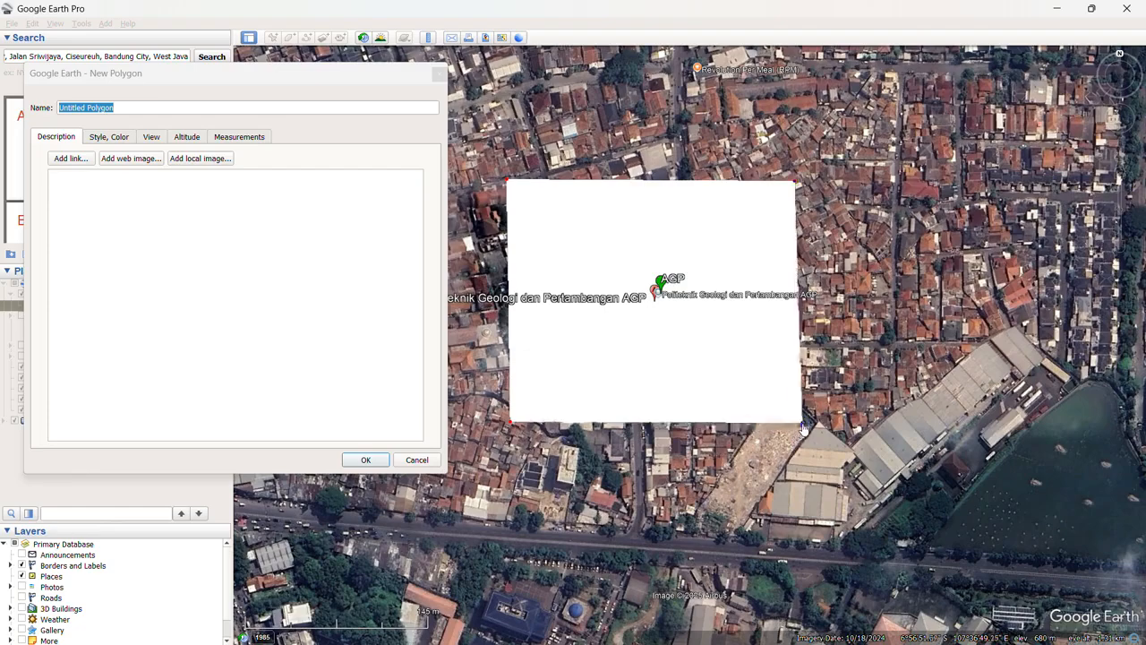
pyautogui.moveTo(797, 426); pyautogui.dragTo(794, 423)
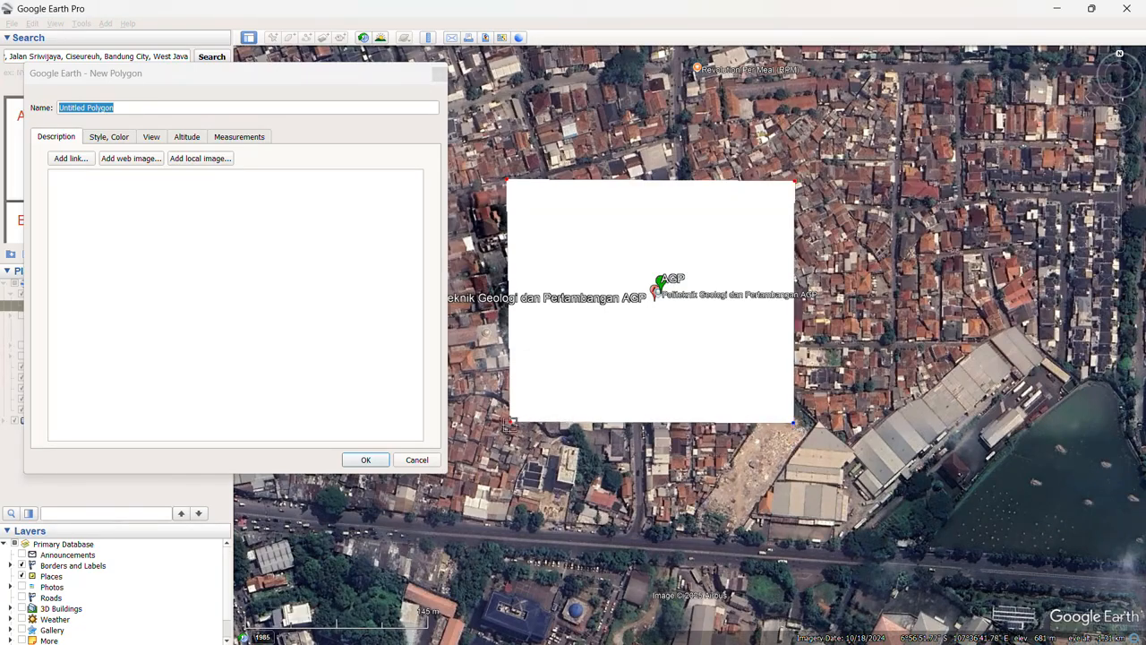
pyautogui.moveTo(511, 427); pyautogui.dragTo(507, 425)
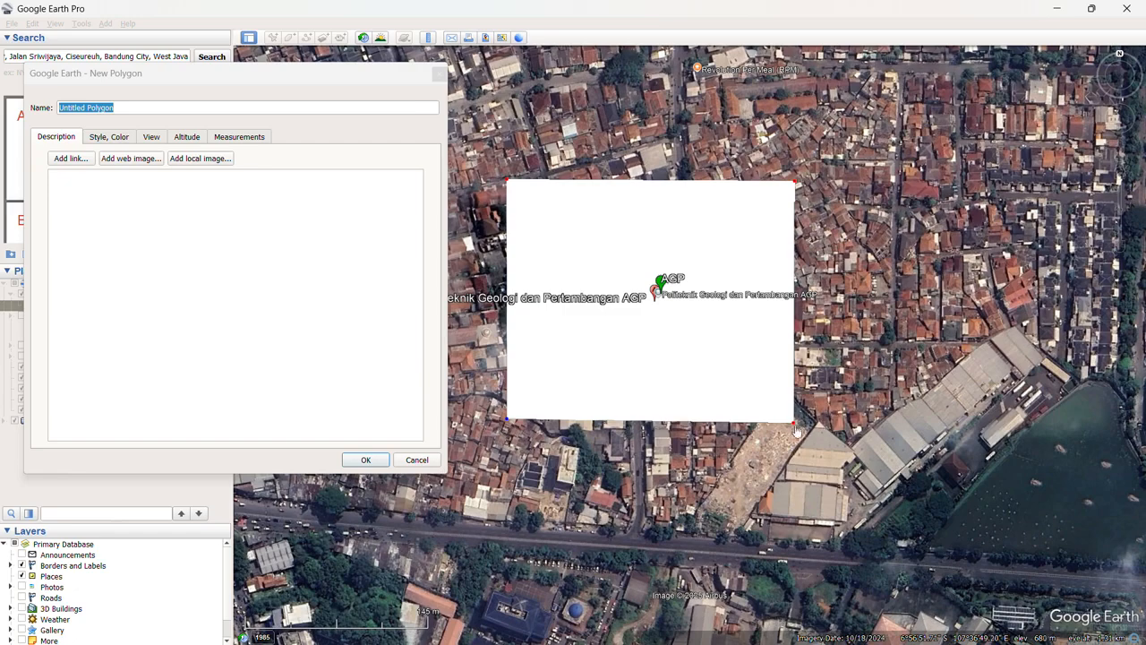
pyautogui.moveTo(795, 428); pyautogui.dragTo(797, 423)
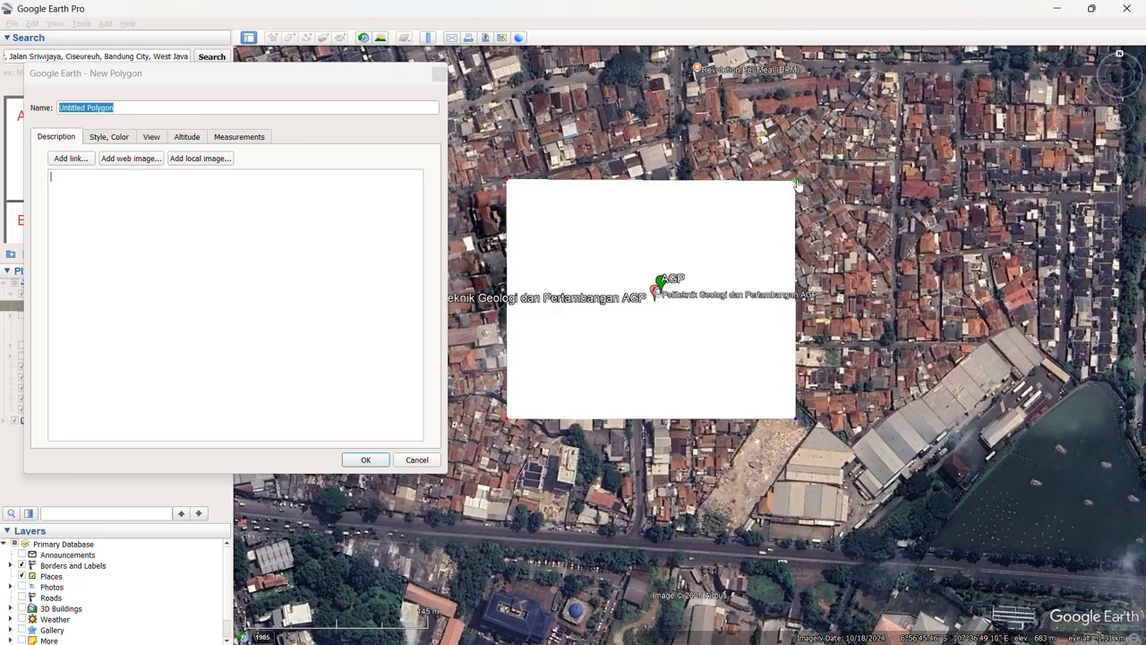
pyautogui.moveTo(798, 185); pyautogui.dragTo(802, 184)
pyautogui.moveTo(798, 419); pyautogui.dragTo(803, 423)
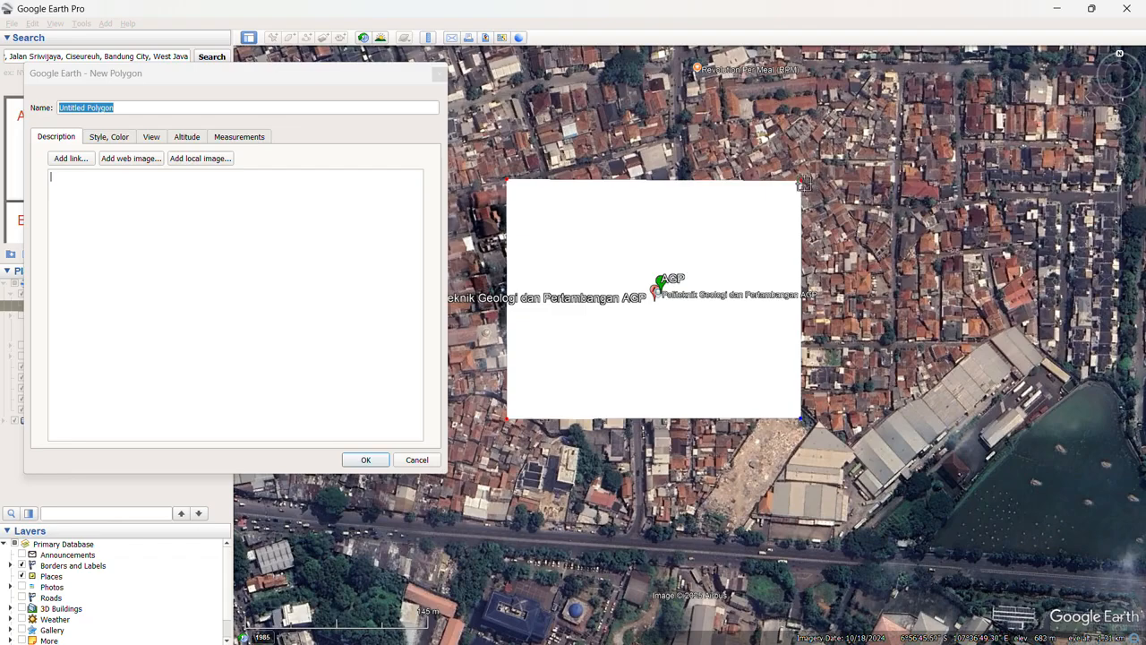
pyautogui.moveTo(803, 183); pyautogui.dragTo(805, 185)
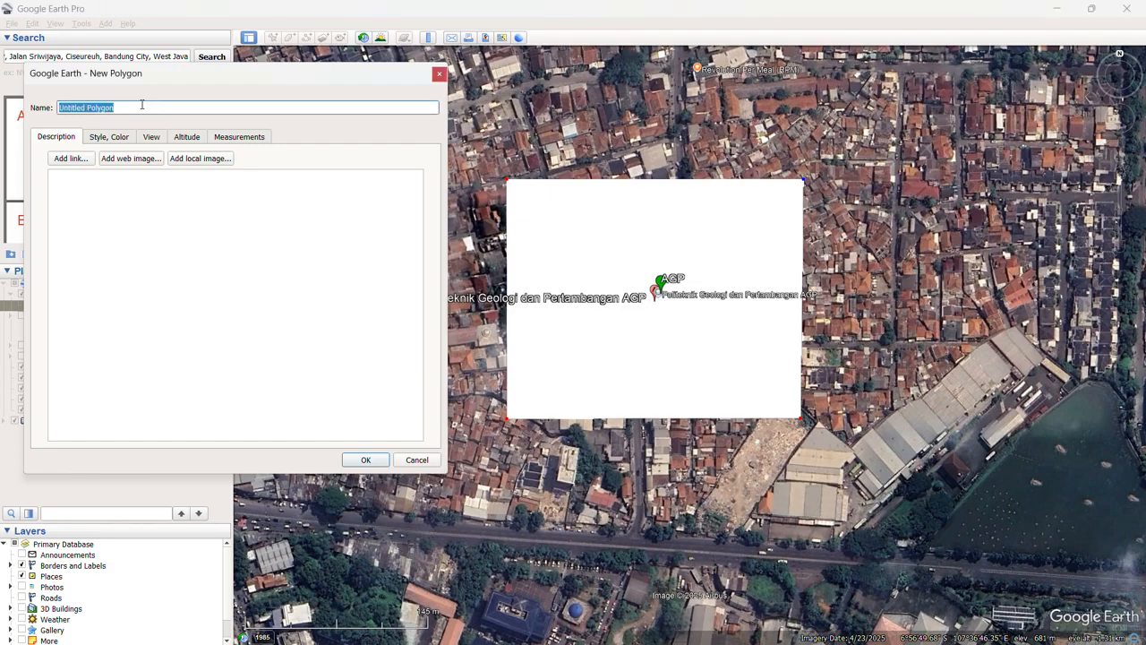
# Step: Name the polygon Area_AGP and set its area style to Outlined
pyautogui.write('AR')
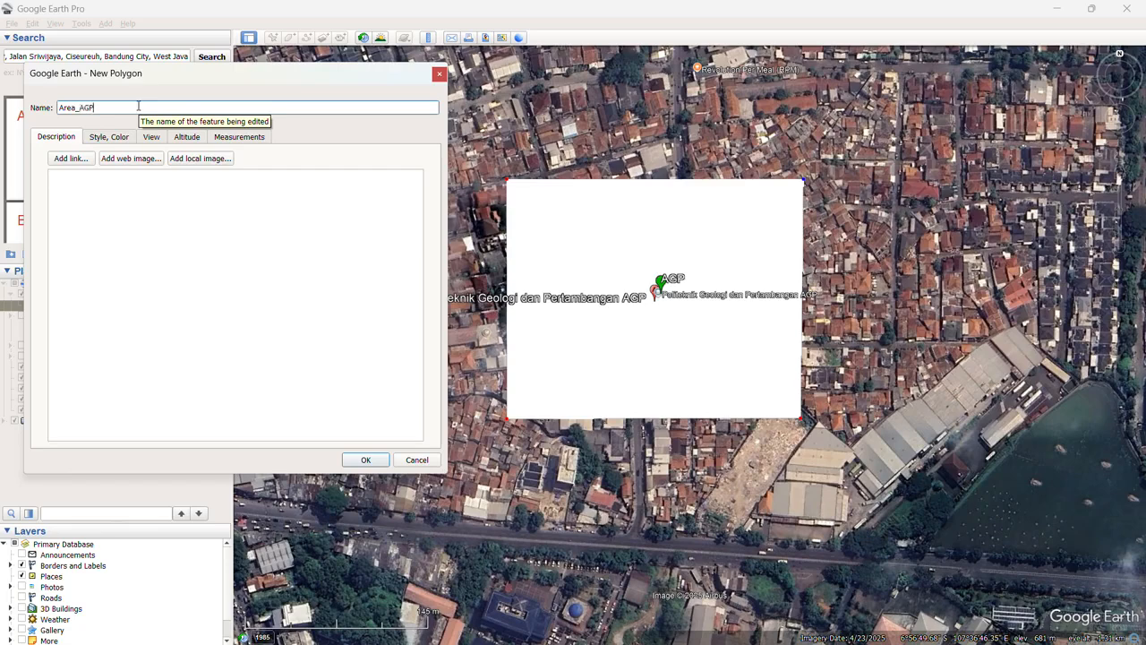
pyautogui.click(122, 137)
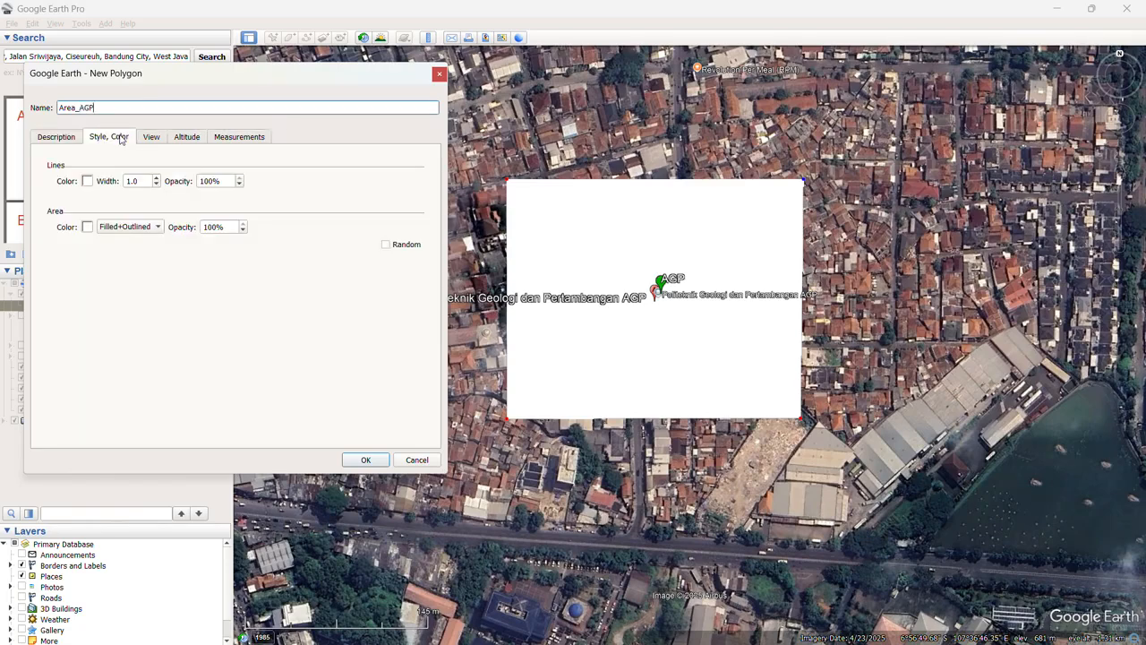
pyautogui.click(55, 139)
pyautogui.click(106, 140)
pyautogui.click(140, 229)
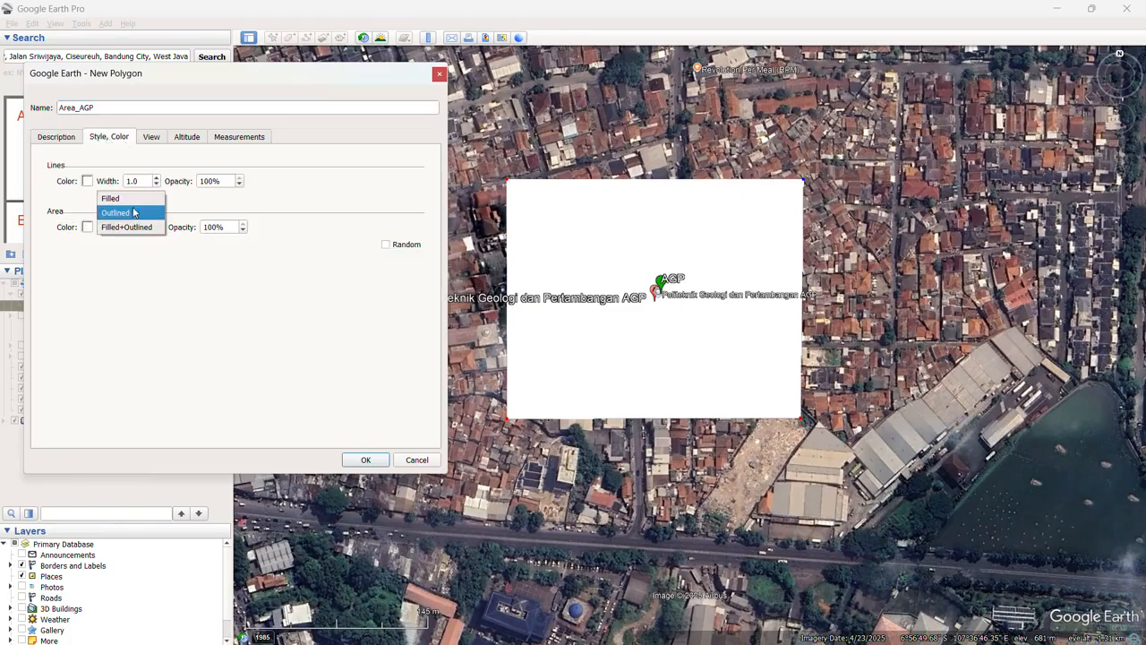
pyautogui.click(126, 213)
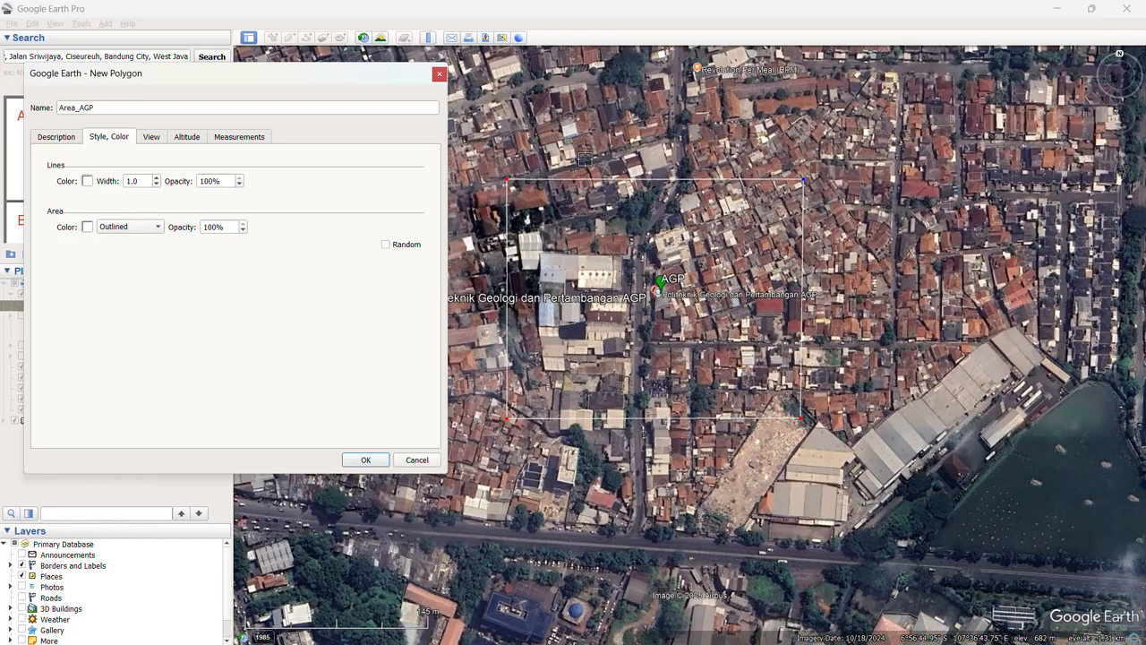
# Step: Set the polygon's line color to red #ff0000 and its line width to 10, and save the polygon
pyautogui.click(88, 182)
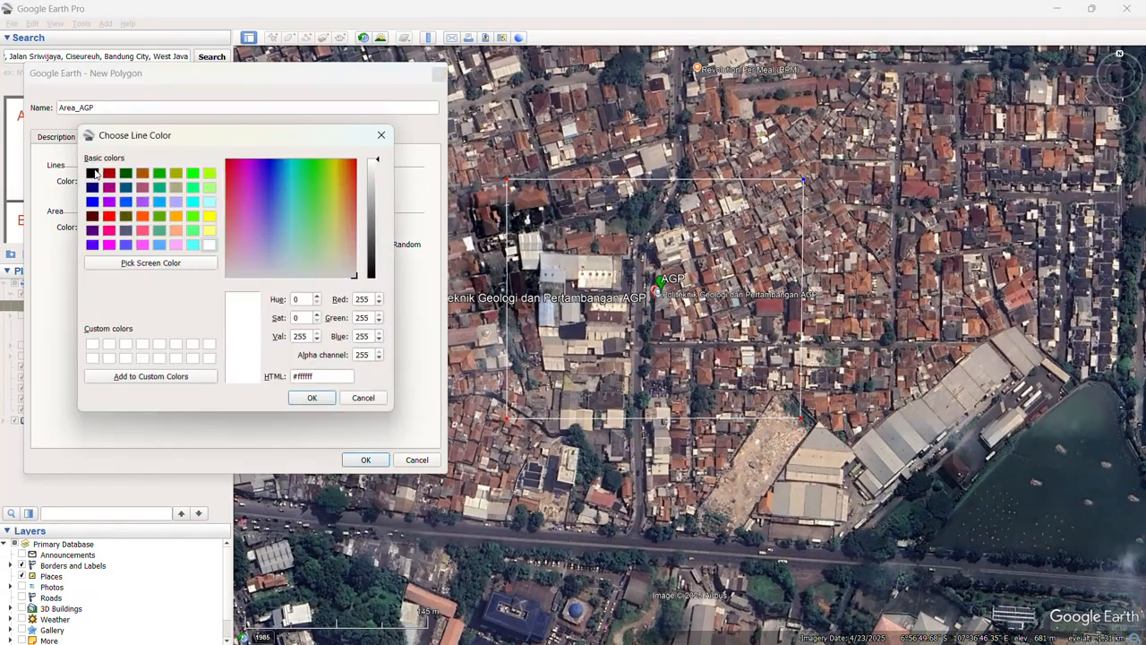
pyautogui.click(93, 174)
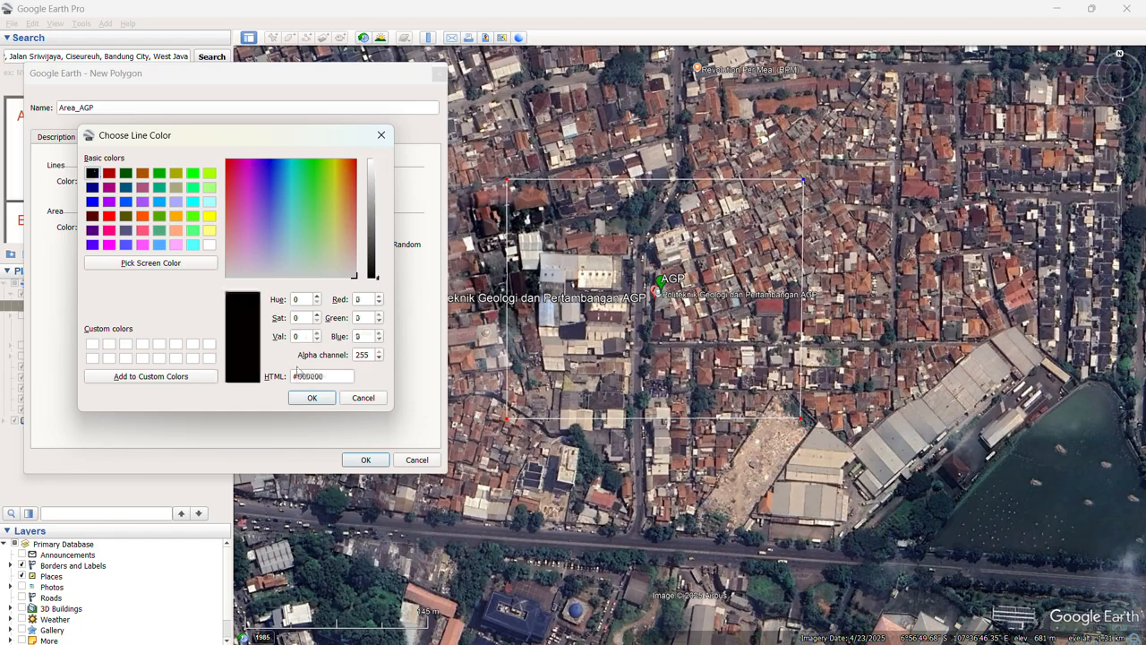
pyautogui.click(109, 230)
pyautogui.click(108, 216)
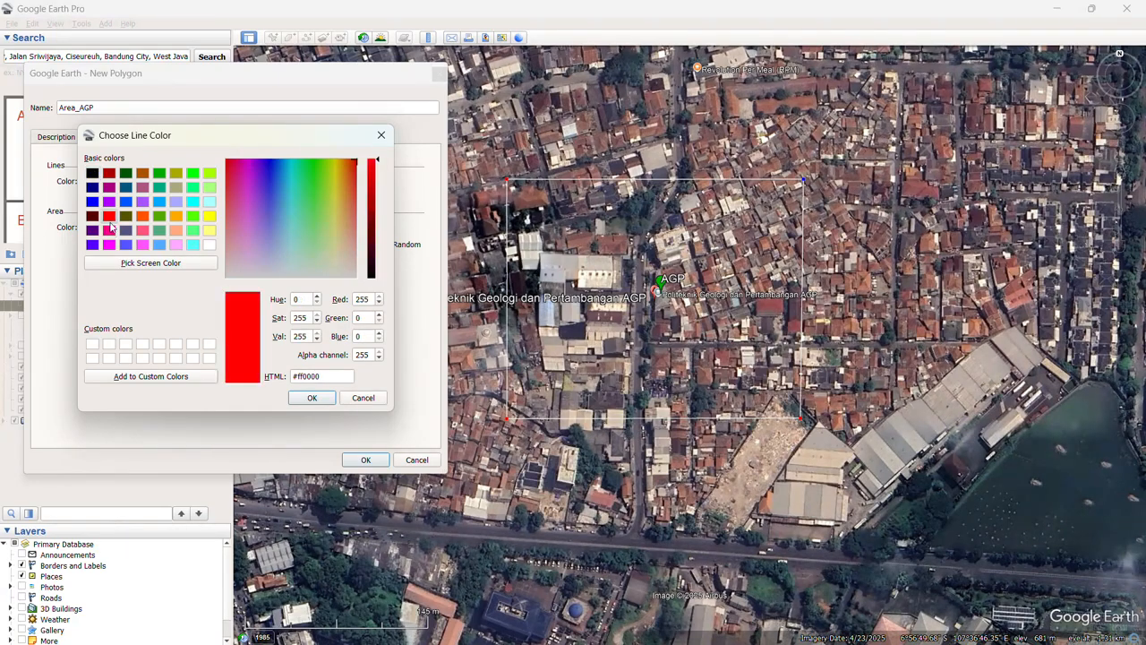
pyautogui.click(312, 397)
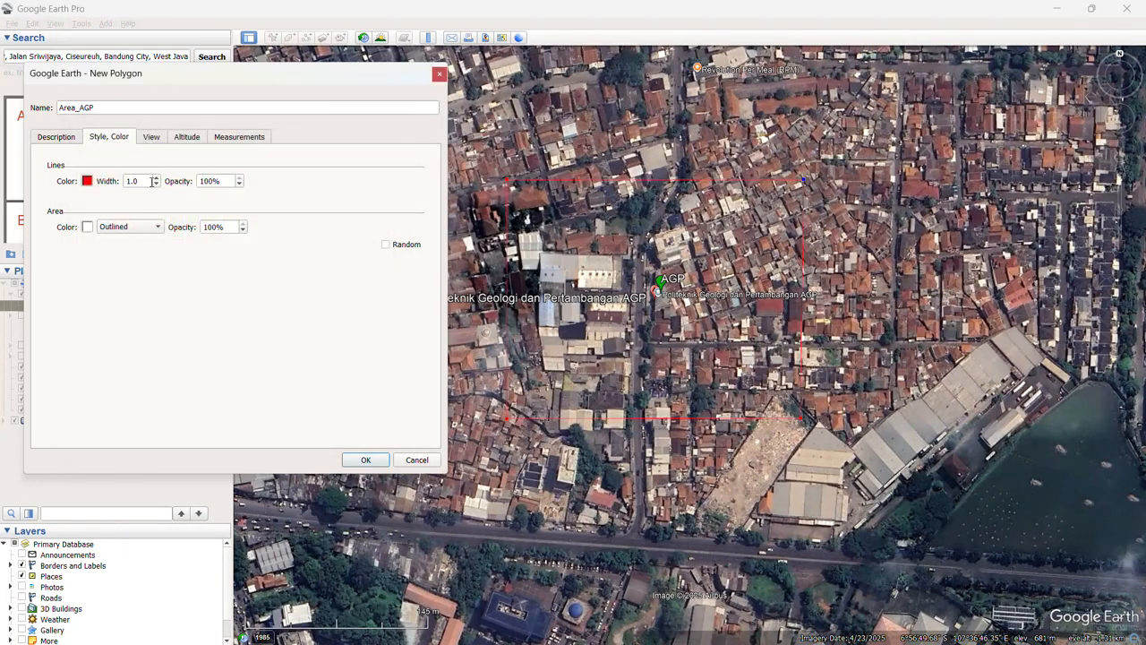
pyautogui.moveTo(144, 181); pyautogui.dragTo(95, 181)
pyautogui.write('10')
pyautogui.press('Return')
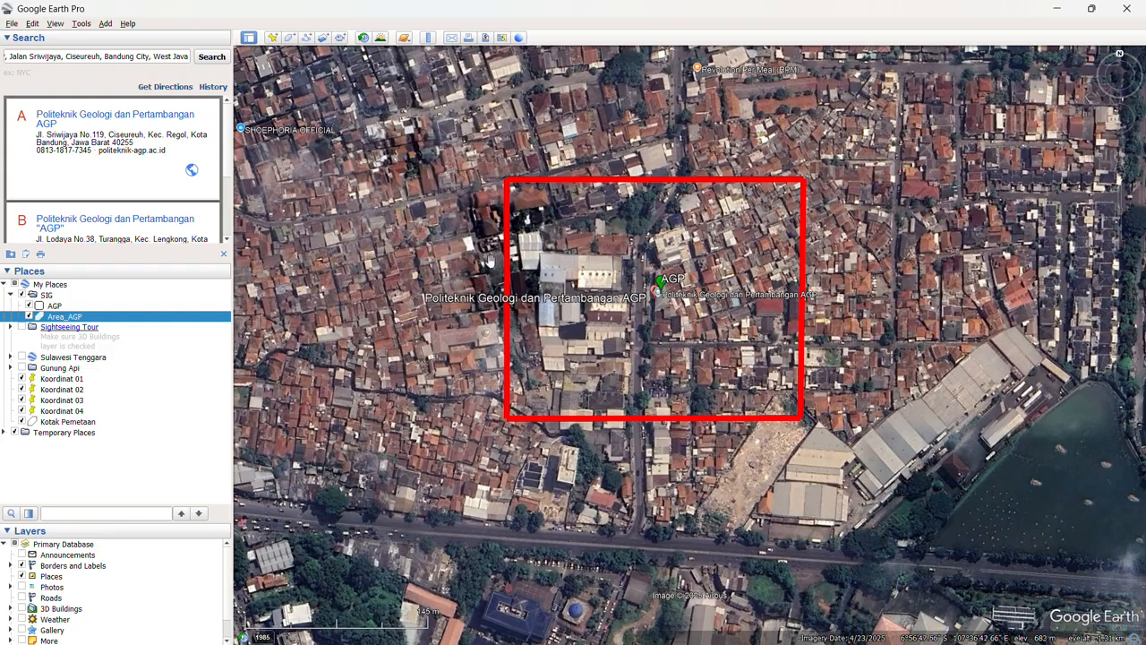
# Step: Move the Area_AGP polygon out of the SIG folder into Temporary Places
pyautogui.click(45, 295)
pyautogui.click(55, 317)
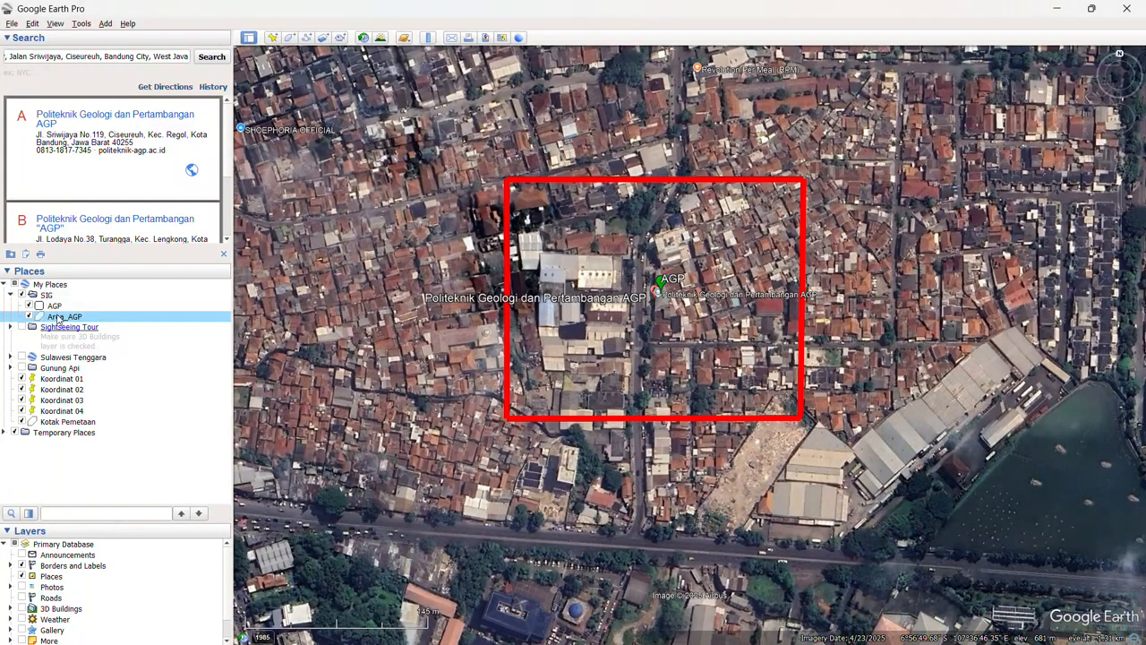
pyautogui.click(47, 296)
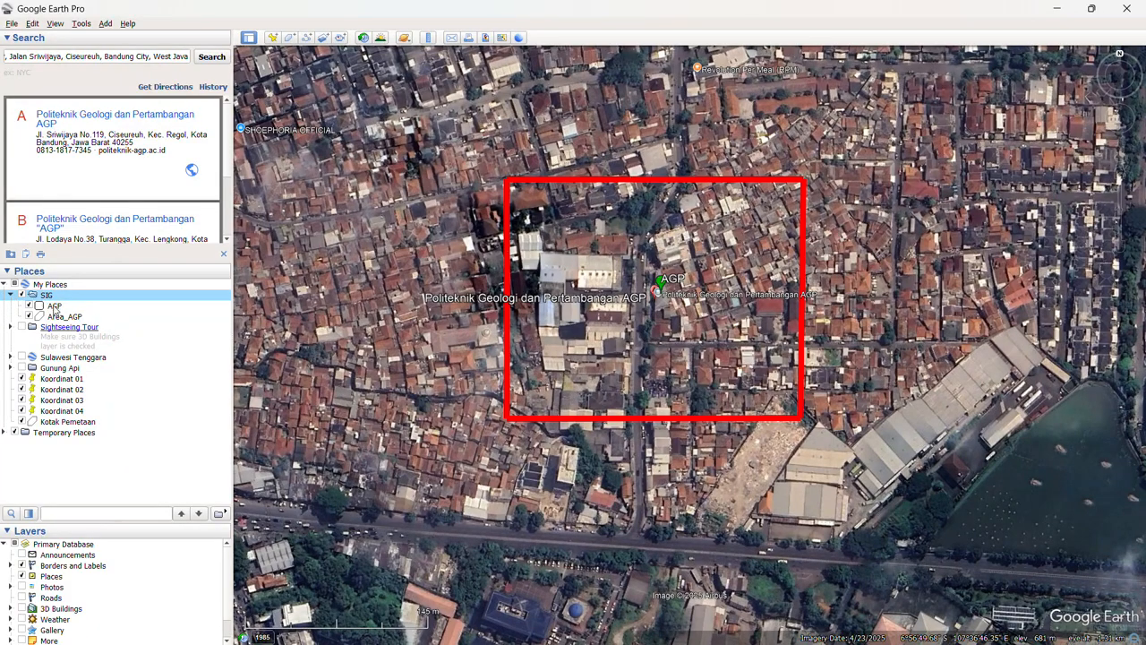
pyautogui.moveTo(60, 318); pyautogui.dragTo(70, 435)
pyautogui.click(56, 444)
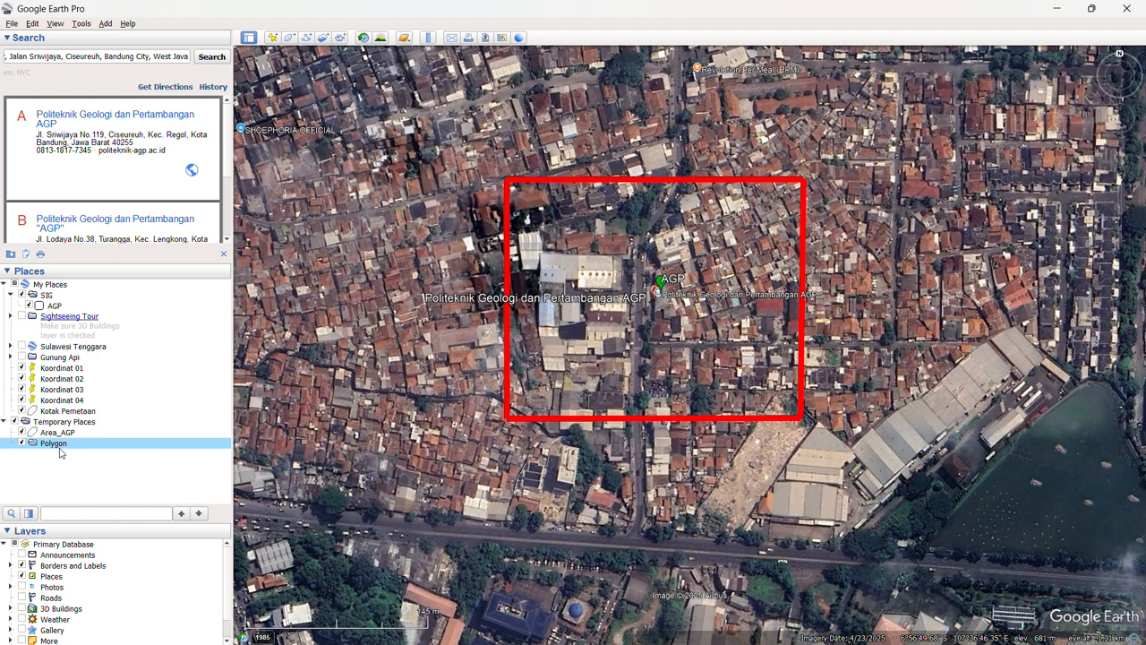
# Step: Toggle the SIG folder's visibility off and on, and move Area_AGP back into it above the AGP placemark
pyautogui.click(23, 296)
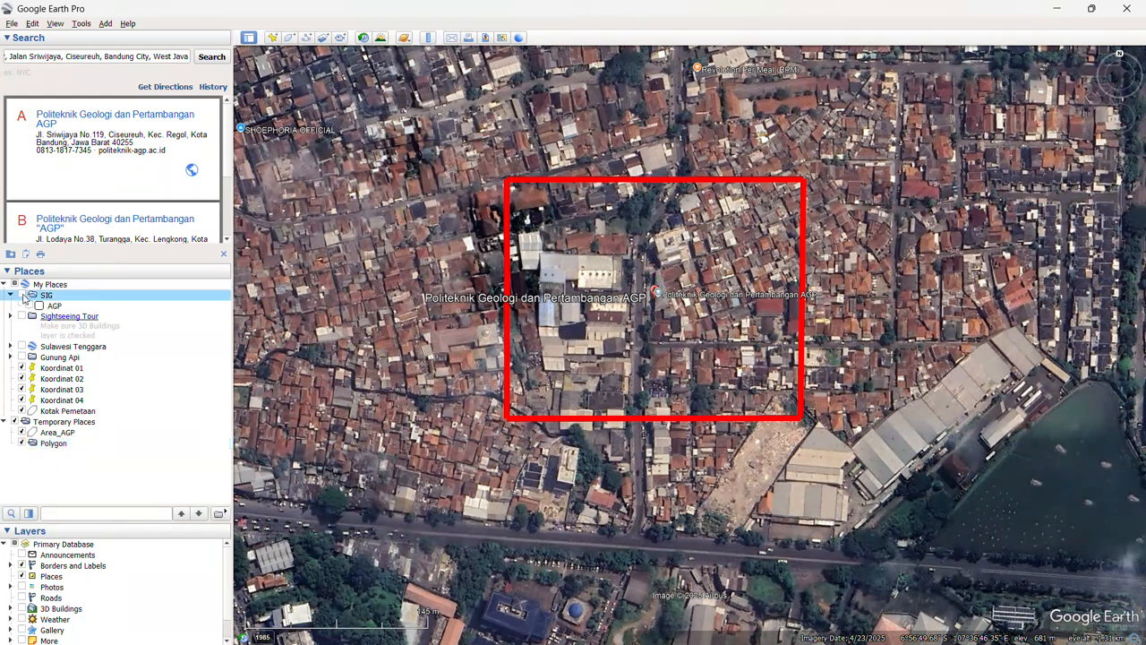
pyautogui.click(22, 296)
pyautogui.click(55, 433)
pyautogui.moveTo(59, 435); pyautogui.dragTo(45, 296)
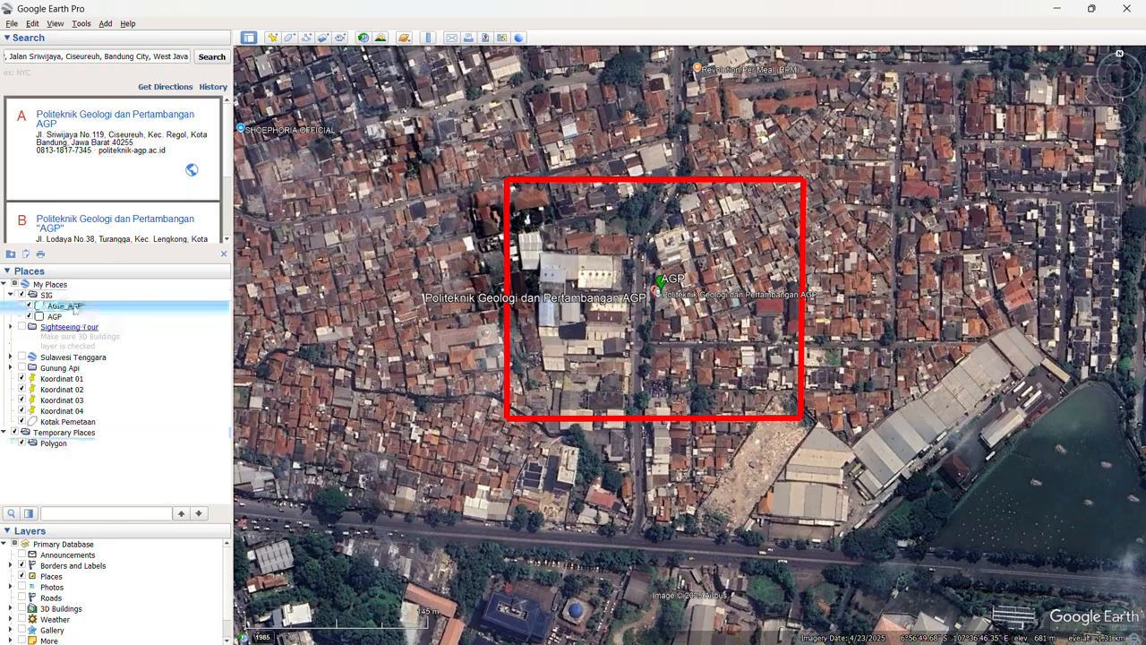
# Step: Delete the Polygon folder from Temporary Places and confirm the deletion
pyautogui.rightClick(52, 444)
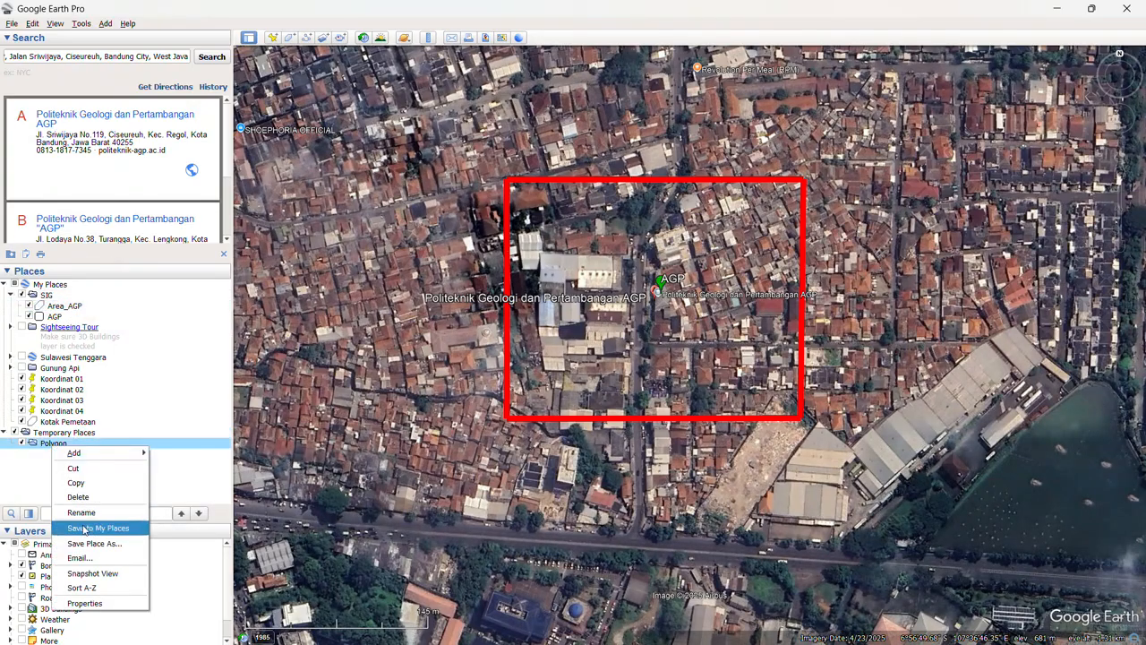
pyautogui.click(88, 499)
pyautogui.click(584, 343)
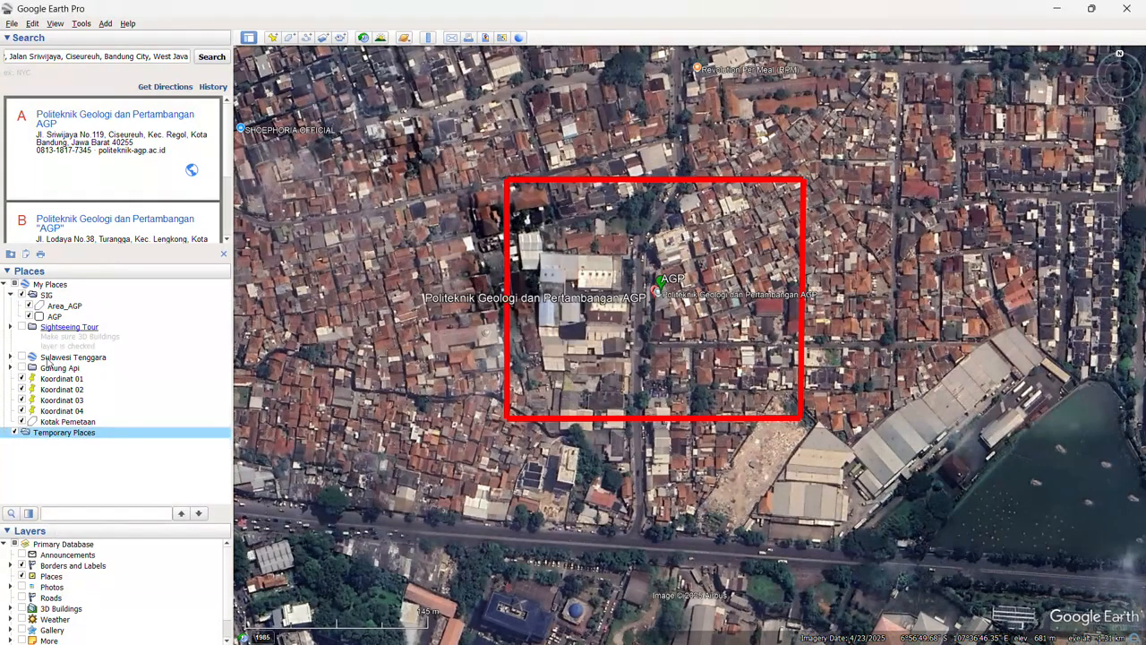
# Step: Hide Koordinat 01 to Koordinat 04 and Kotak Pemetaan in My Places
pyautogui.click(21, 379)
pyautogui.click(22, 390)
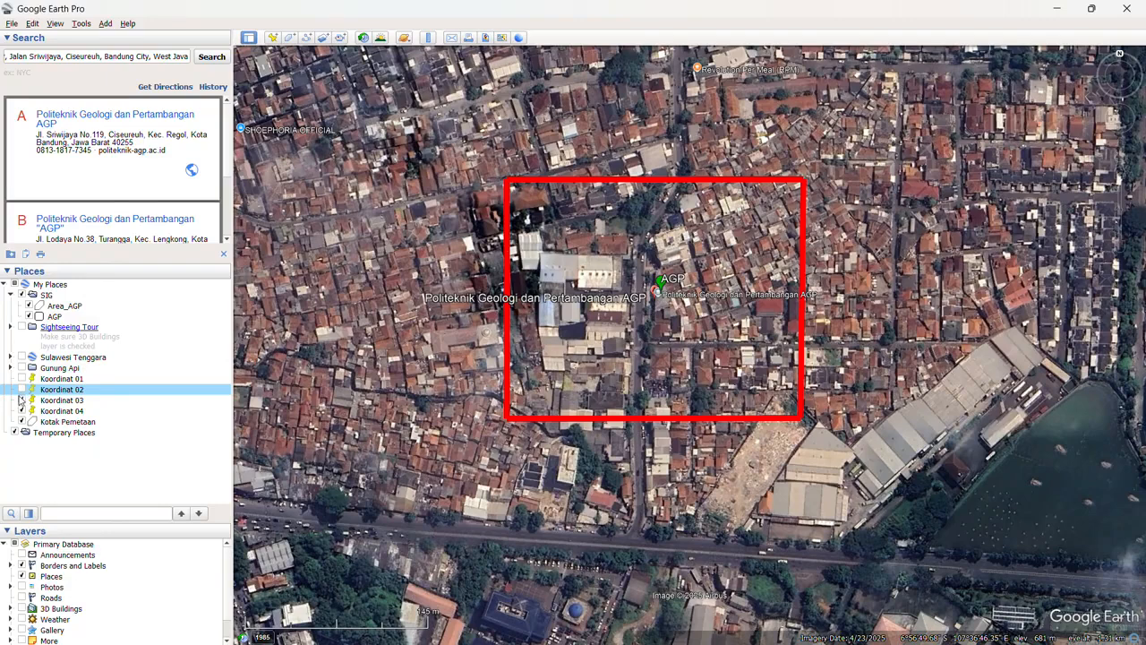
pyautogui.click(21, 400)
pyautogui.click(22, 411)
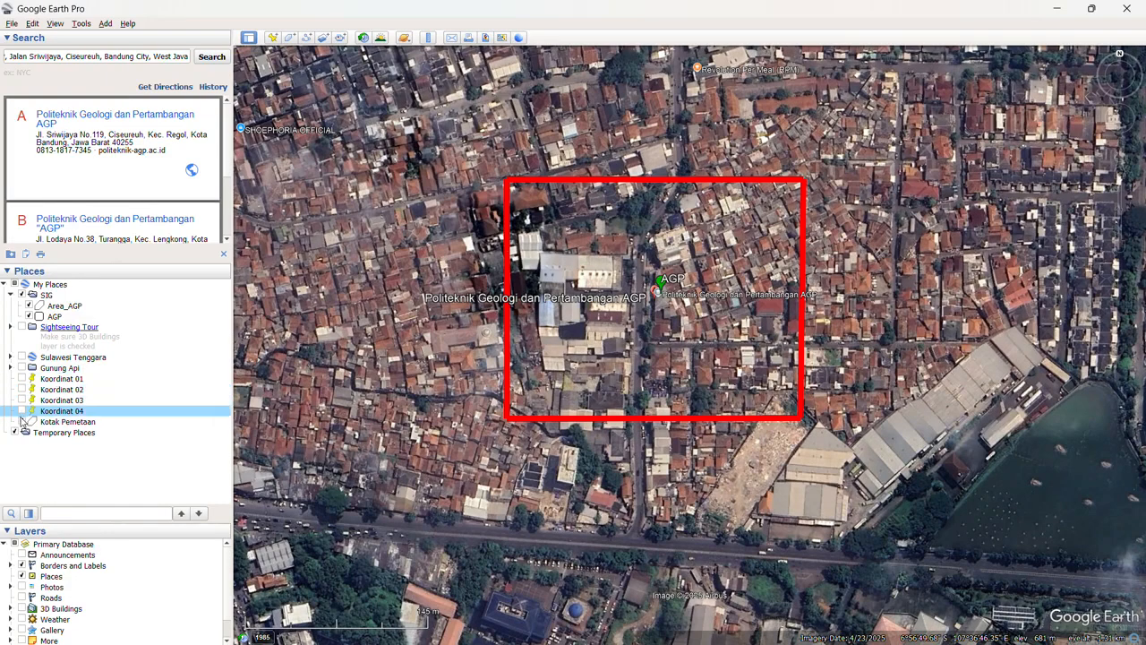
pyautogui.click(21, 422)
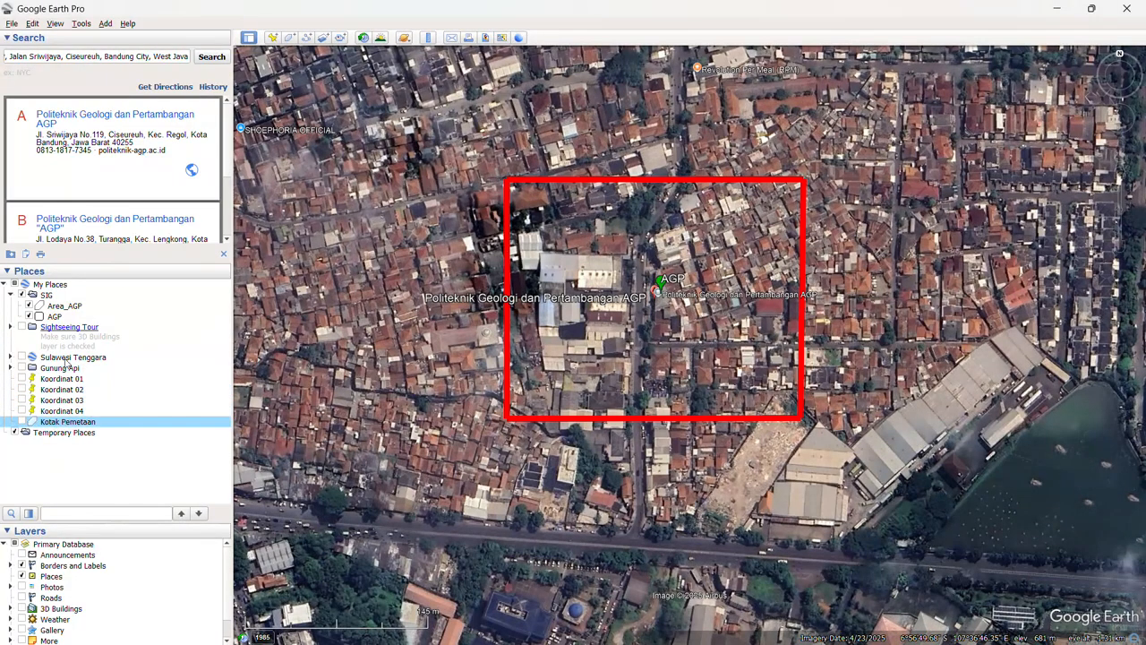
# Step: Select the SIG folder in My Places and examine the Area_AGP outline more closely
pyautogui.click(45, 296)
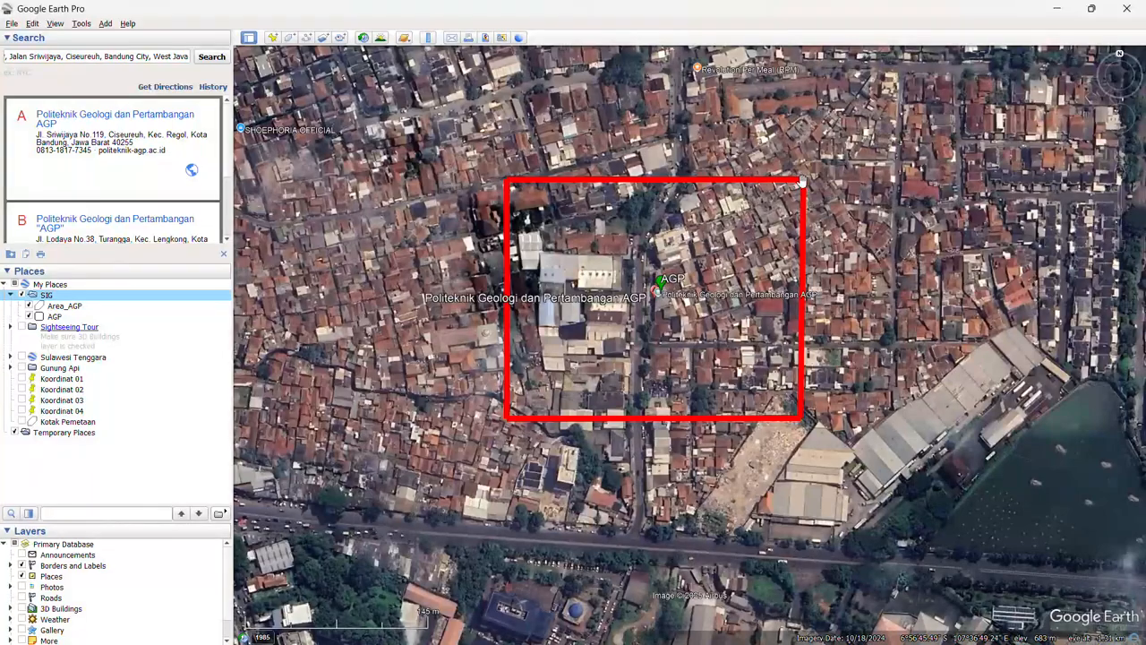
pyautogui.scroll(1, 660, 296)
pyautogui.scroll(1, 661, 296)
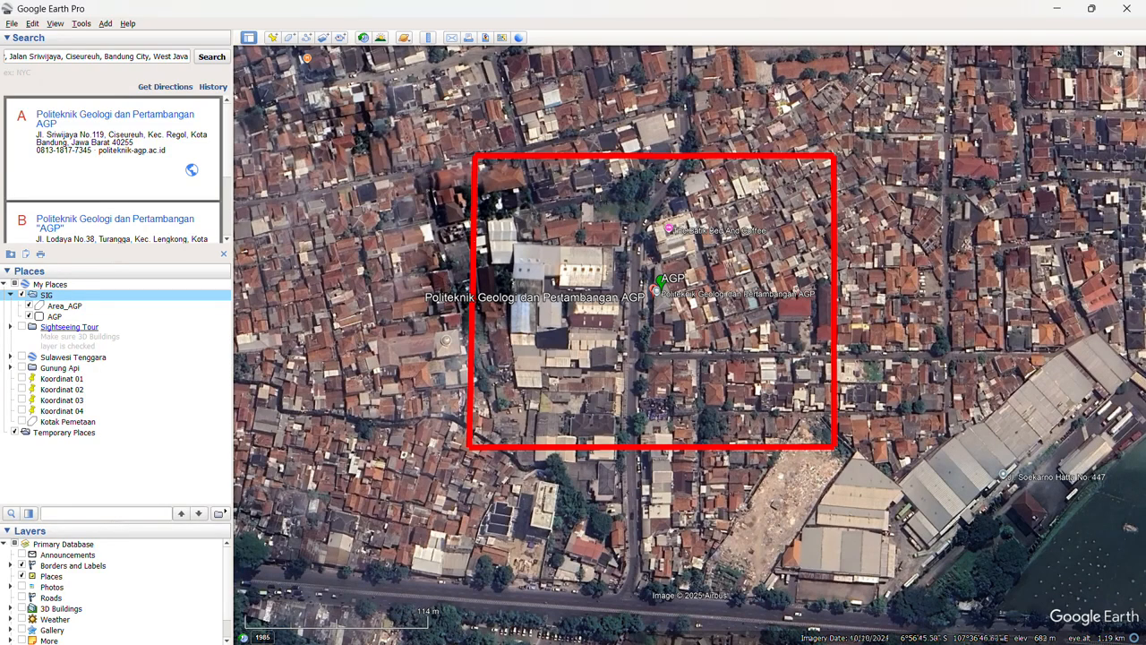
# Step: Switch to the desktop, open its SIG folder in File Explorer, and move the folder window clear of the desktop icons
pyautogui.click(1057, 11)
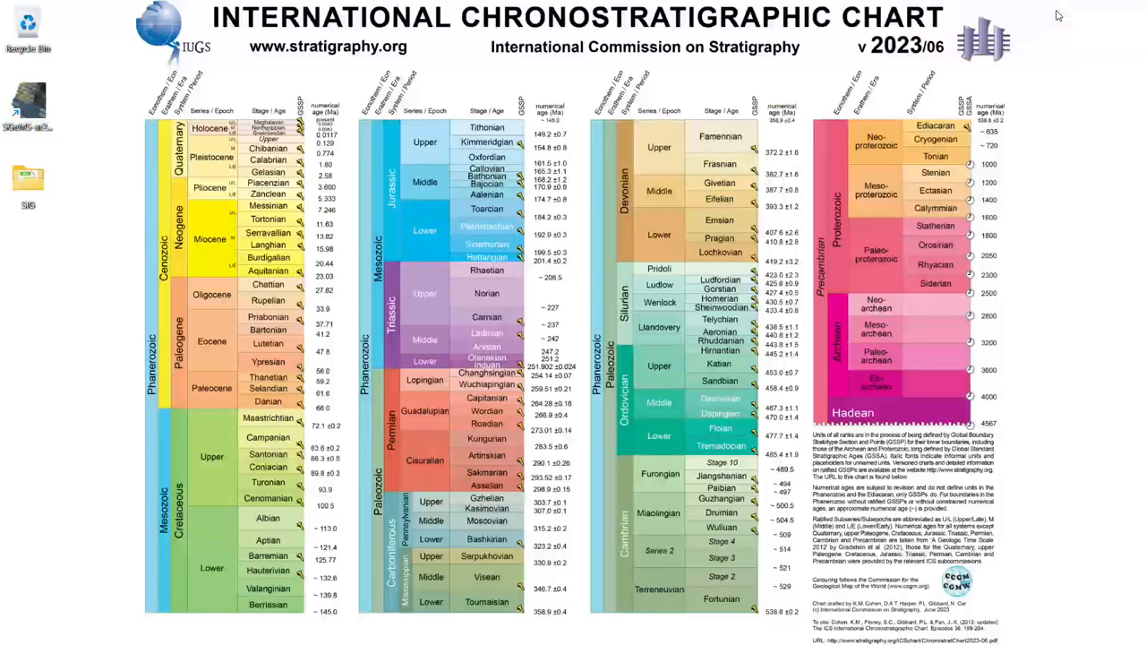
pyautogui.doubleClick(29, 184)
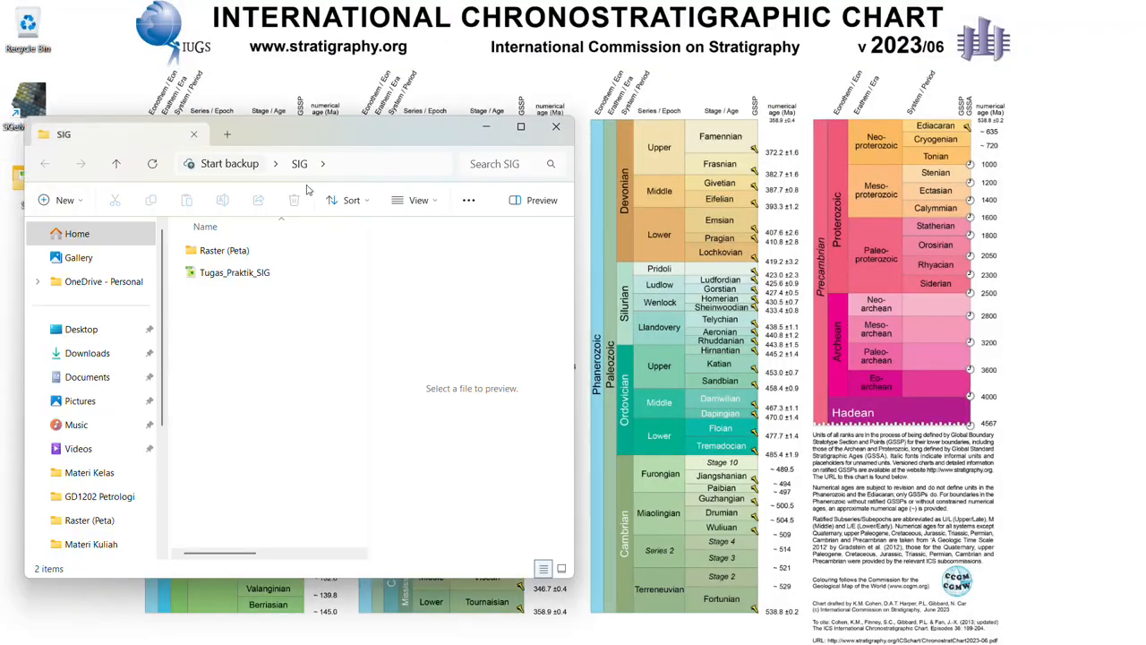
pyautogui.moveTo(352, 143); pyautogui.dragTo(546, 142)
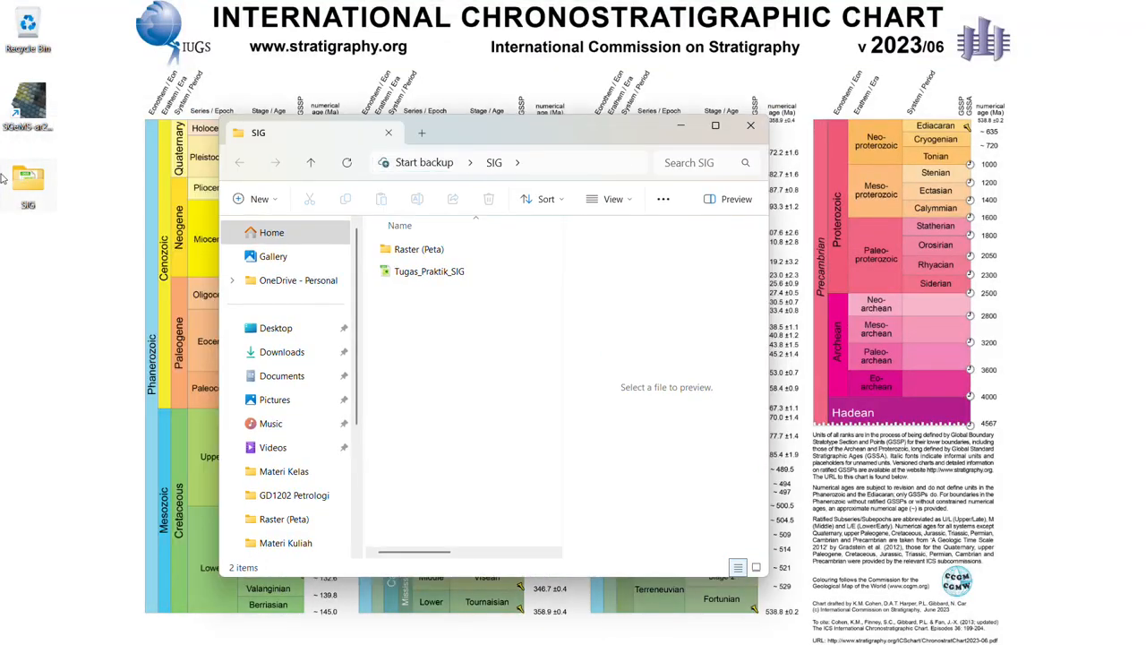
# Step: Maximize the SIG folder window and create a new folder named Kmz inside it
pyautogui.click(716, 128)
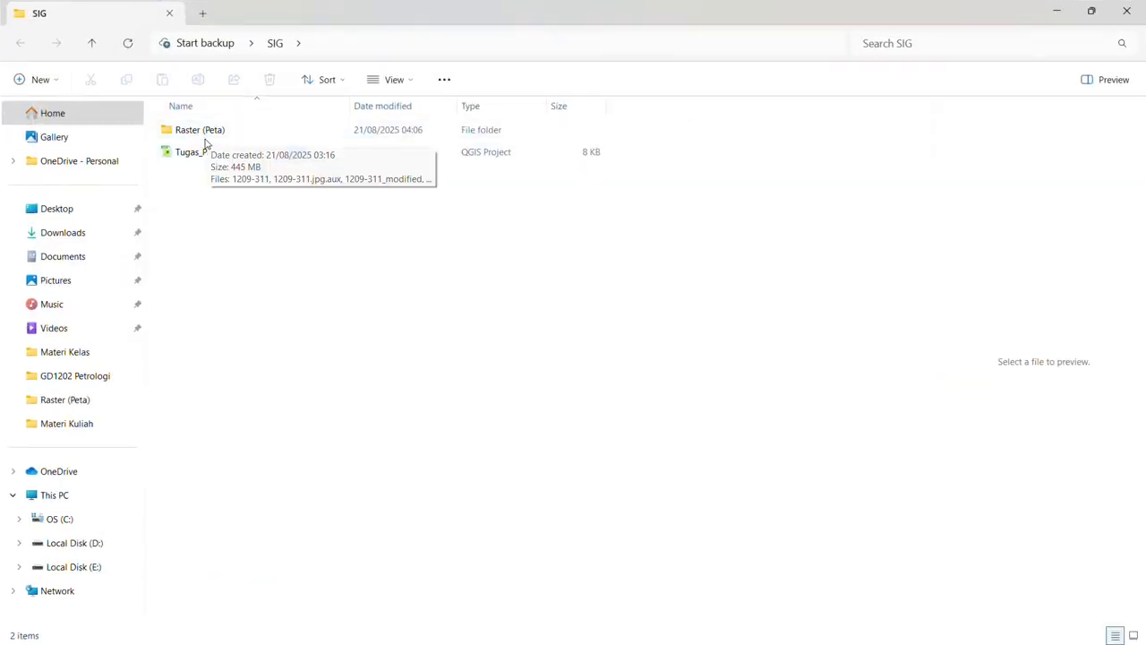
pyautogui.rightClick(231, 256)
pyautogui.moveTo(414, 355)
pyautogui.click(522, 350)
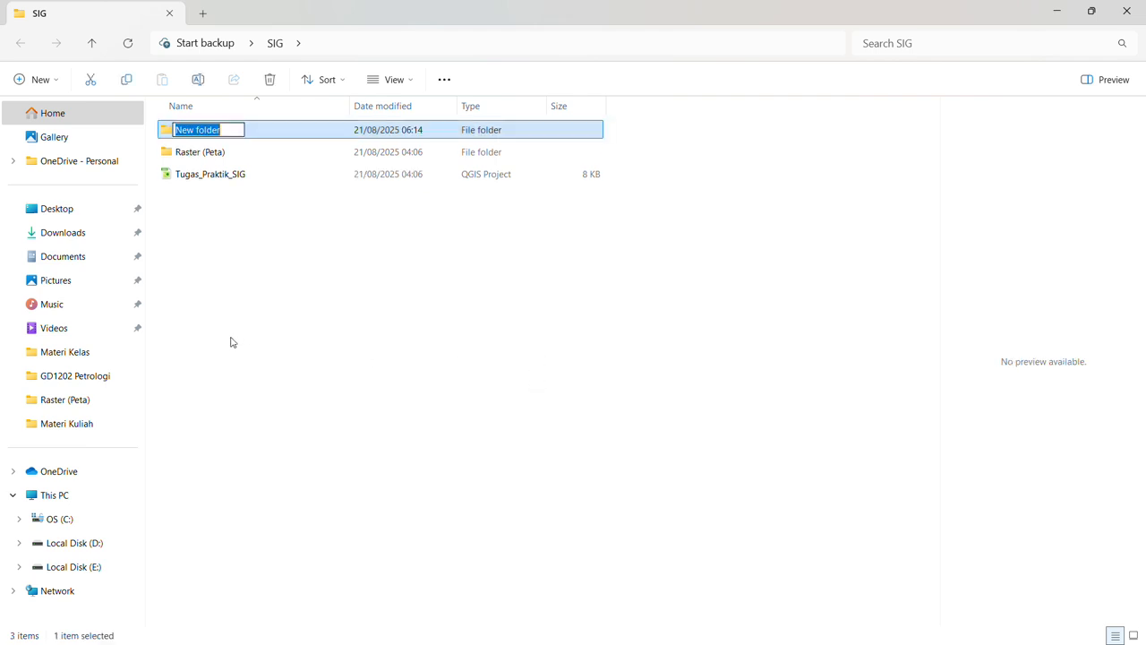
pyautogui.write('Km')
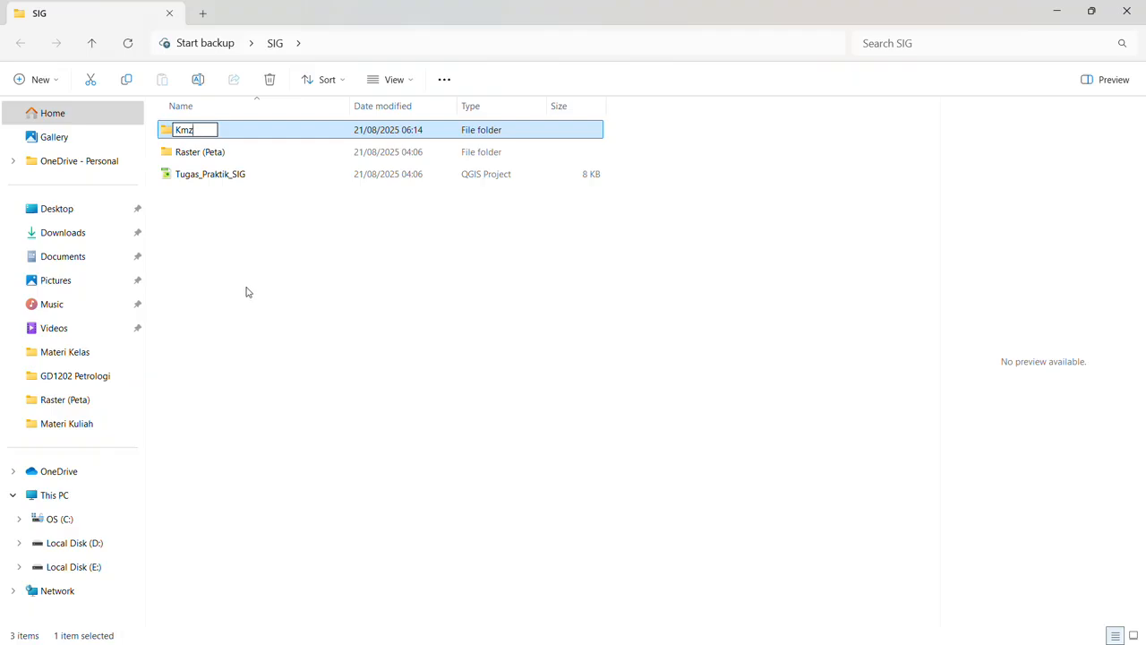
pyautogui.write('z')
pyautogui.press('Return')
# Step: Create another new folder named Shp inside the SIG folder
pyautogui.rightClick(209, 236)
pyautogui.moveTo(323, 352)
pyautogui.click(535, 356)
pyautogui.write('Shp')
pyautogui.click(358, 387)
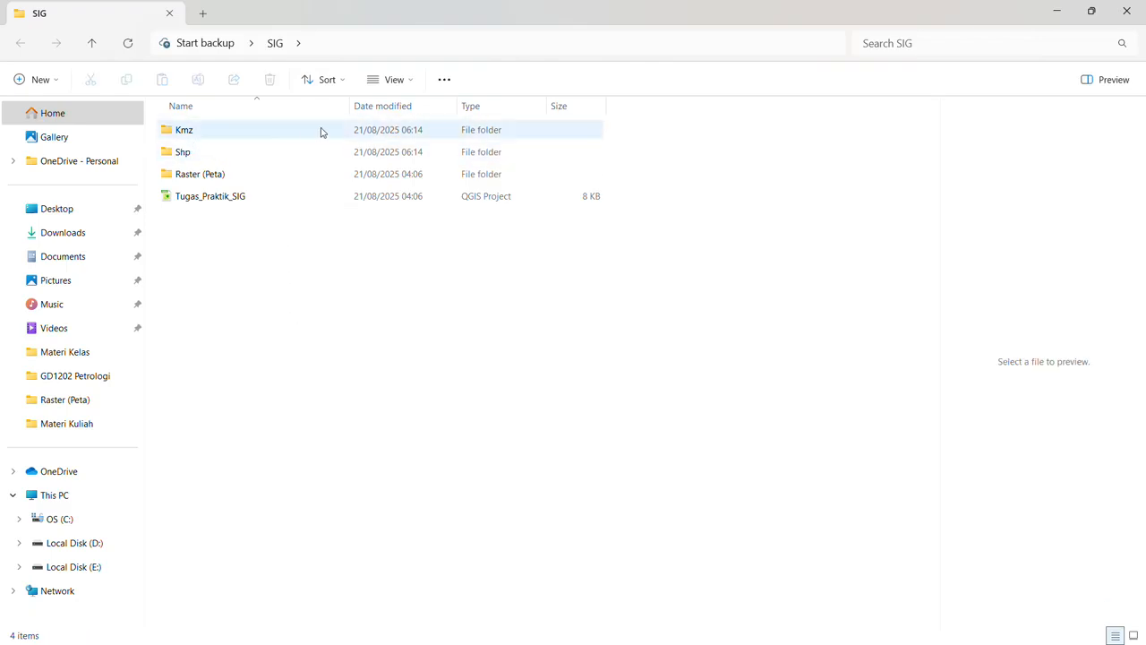
# Step: Minimize the folder and Google Earth Pro windows, and close the Tugas_Praktik_SIG project in QGIS, discarding its unsaved changes
pyautogui.click(1057, 11)
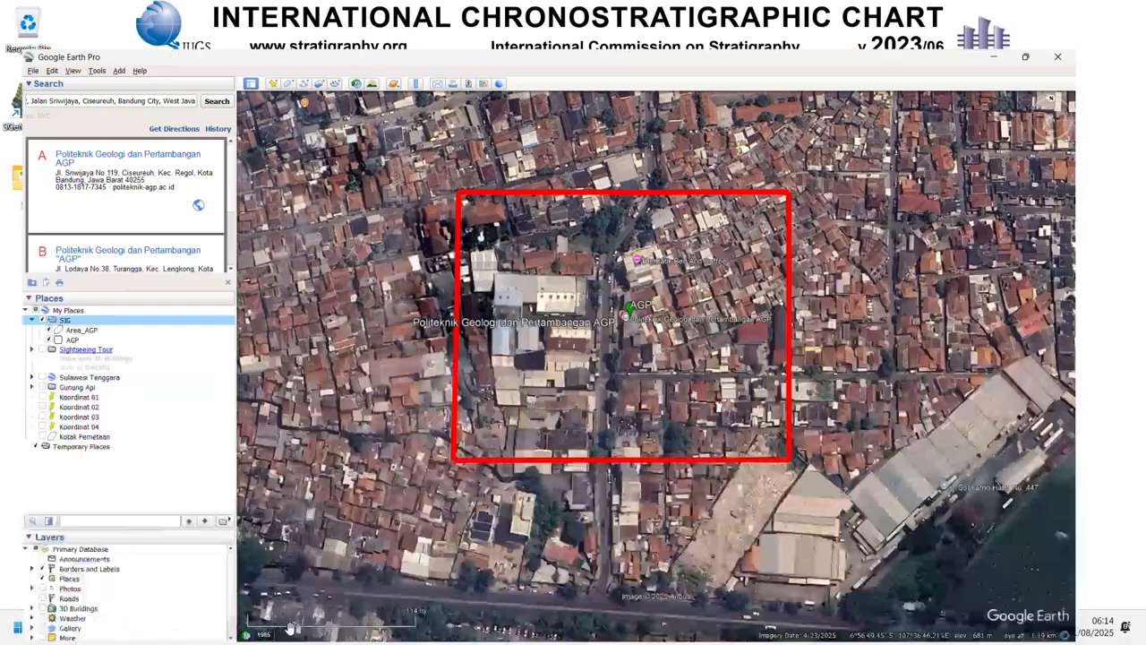
pyautogui.click(301, 629)
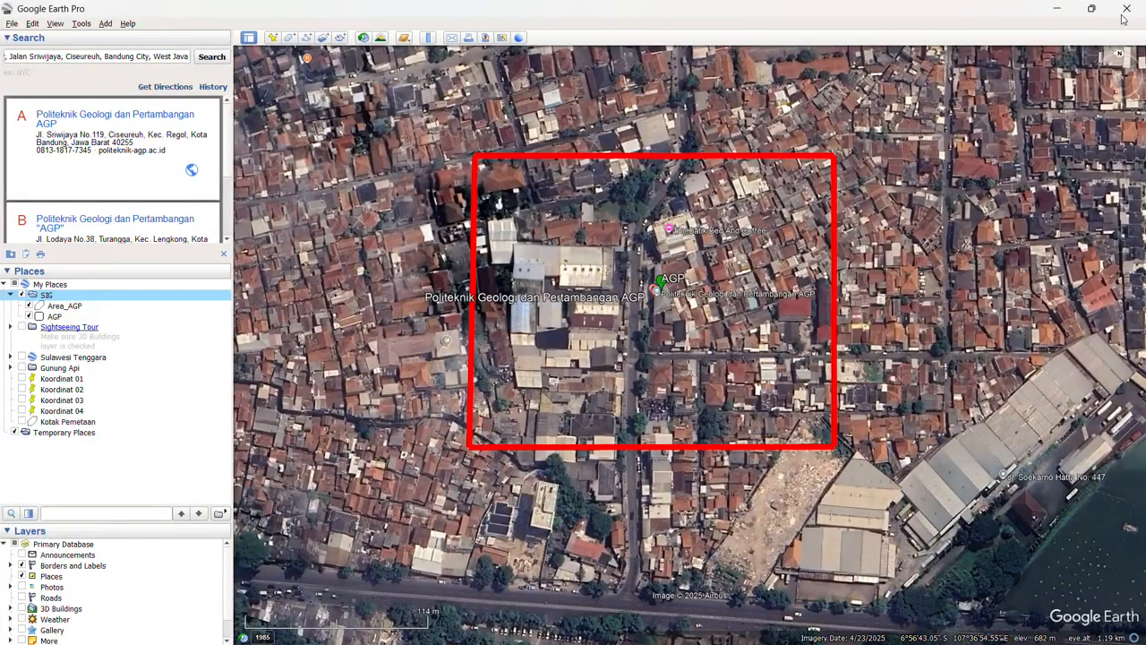
pyautogui.click(1057, 9)
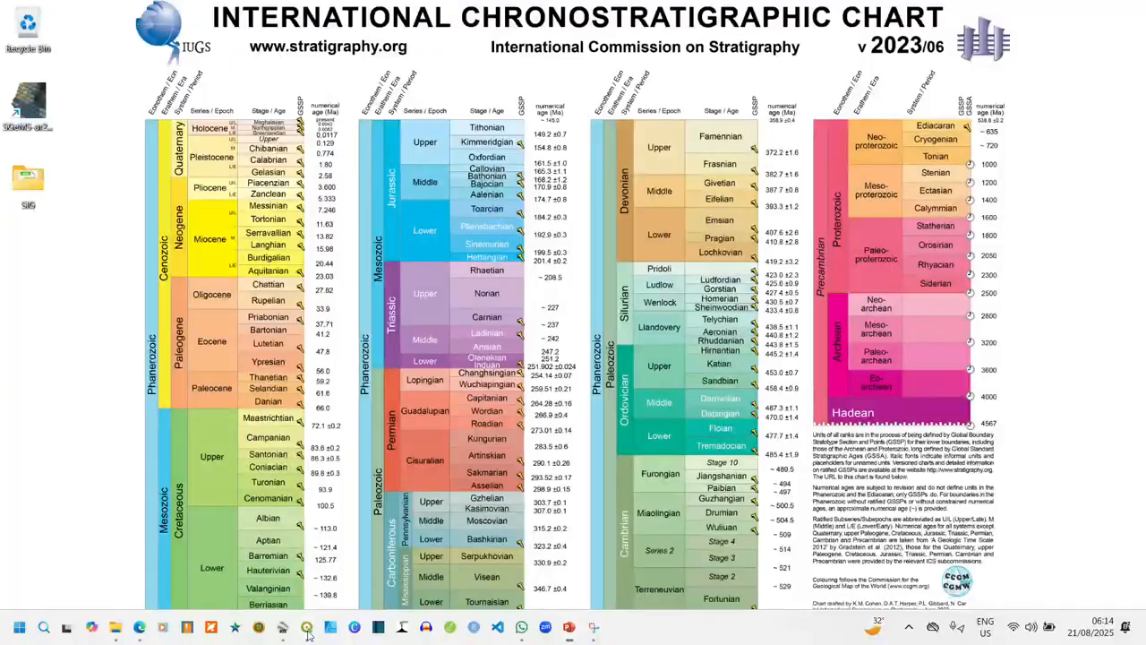
pyautogui.click(308, 634)
pyautogui.click(1125, 10)
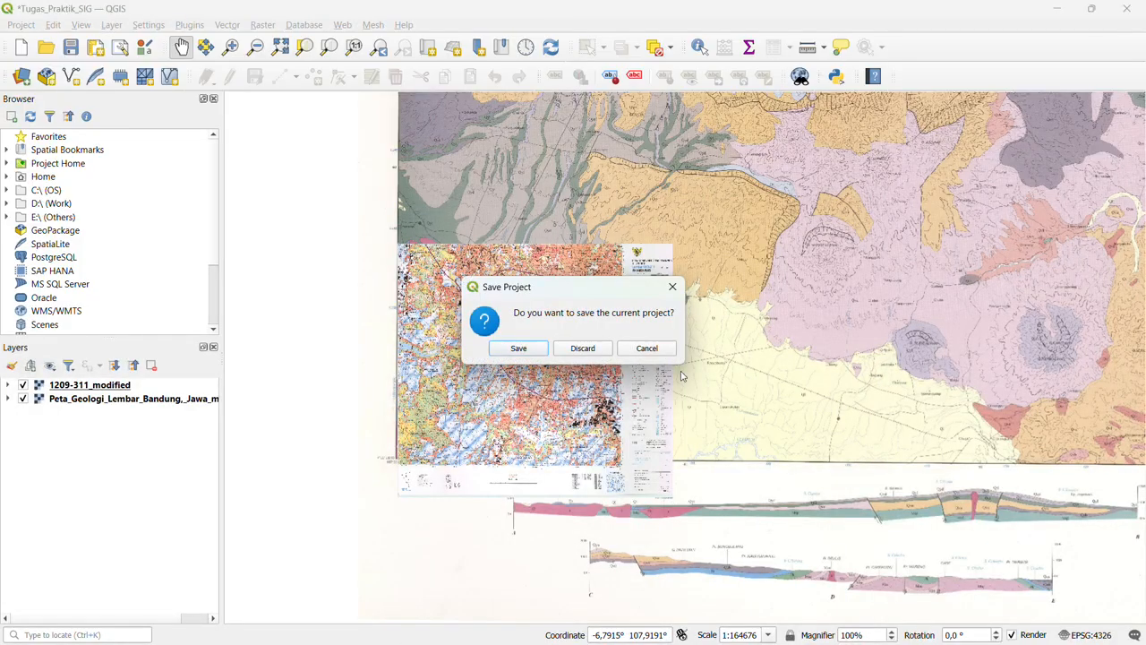
pyautogui.click(582, 348)
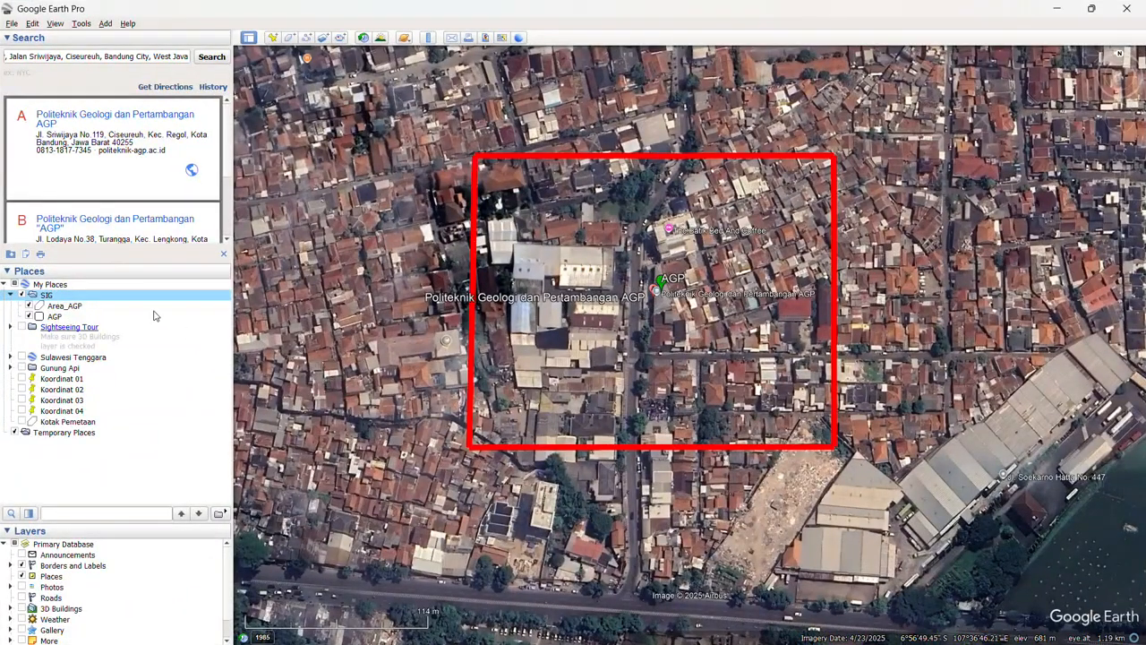
pyautogui.click(85, 310)
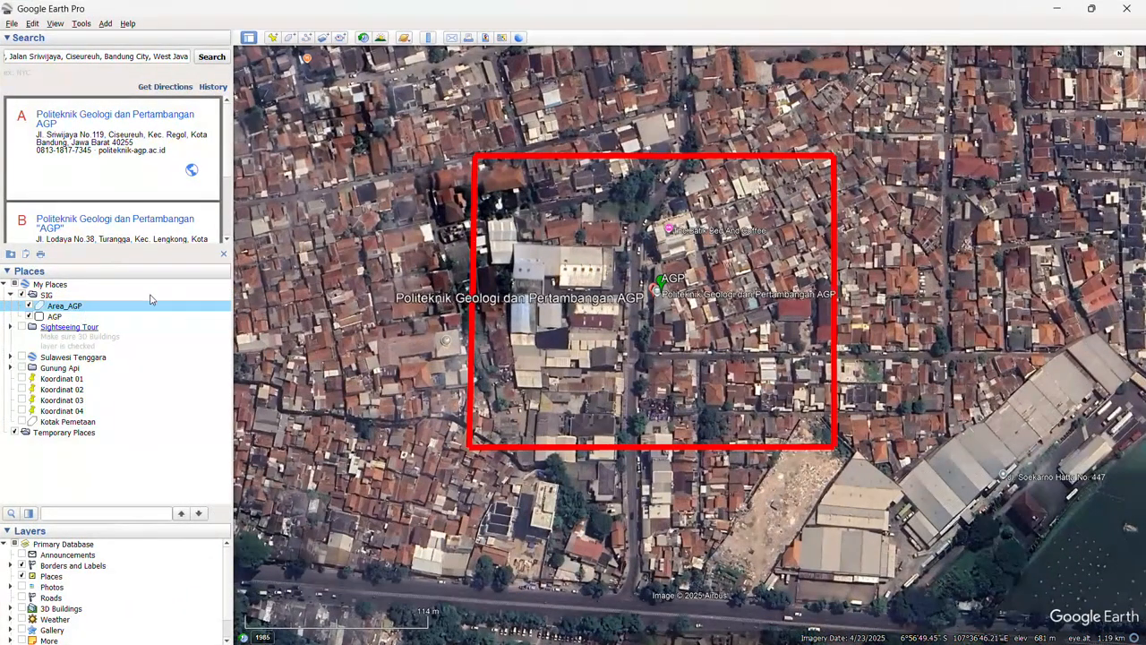
pyautogui.click(58, 320)
pyautogui.click(29, 306)
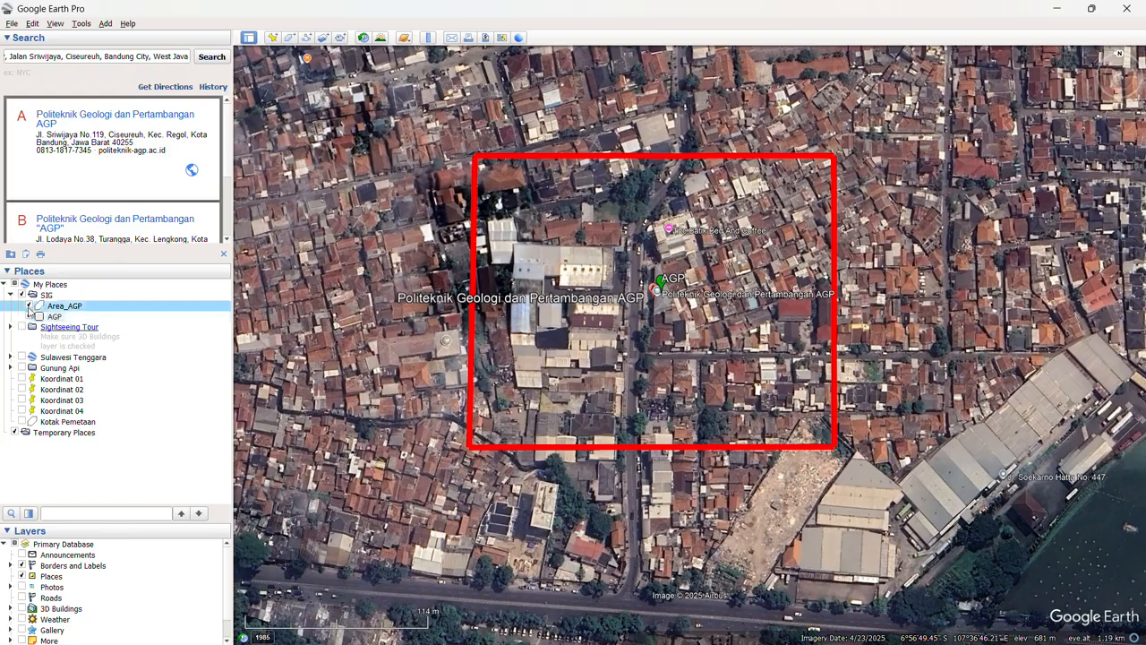
pyautogui.click(28, 306)
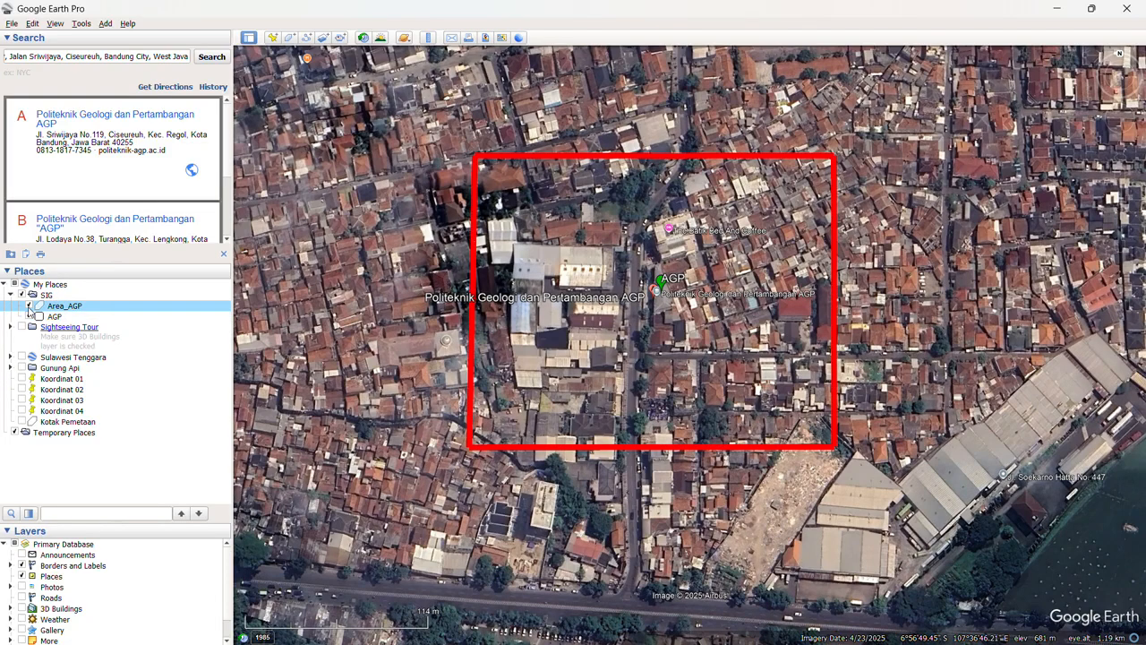
# Step: Start saving the AGP placemark as a place file and set its destination to the Kmz folder inside the desktop's SIG folder
pyautogui.click(50, 318)
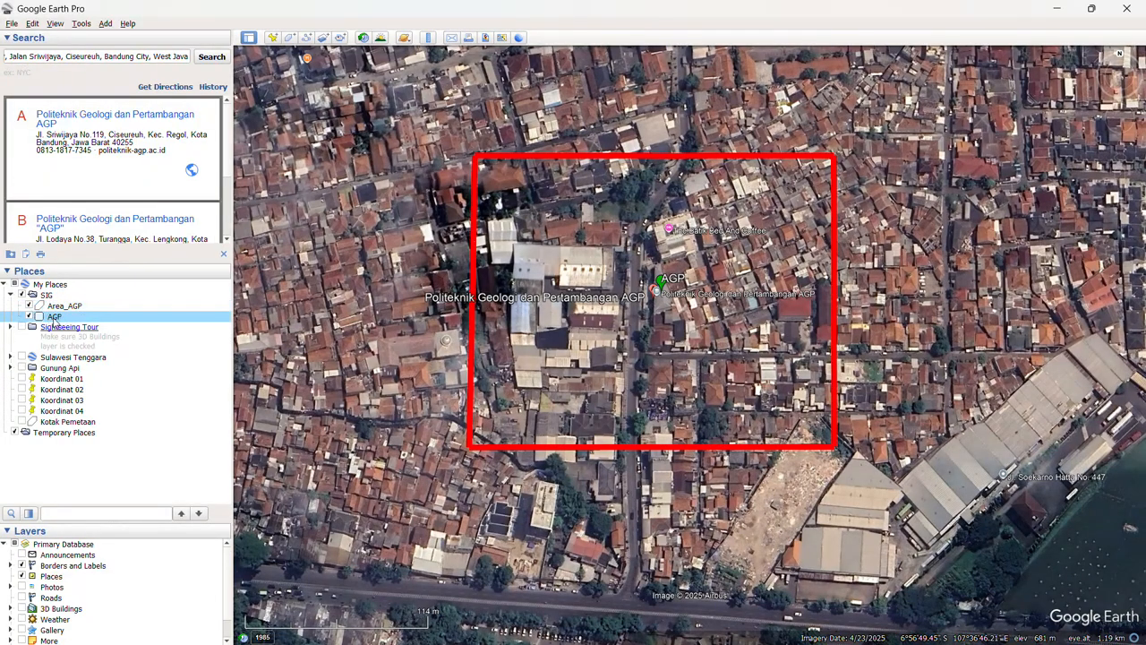
pyautogui.rightClick(53, 320)
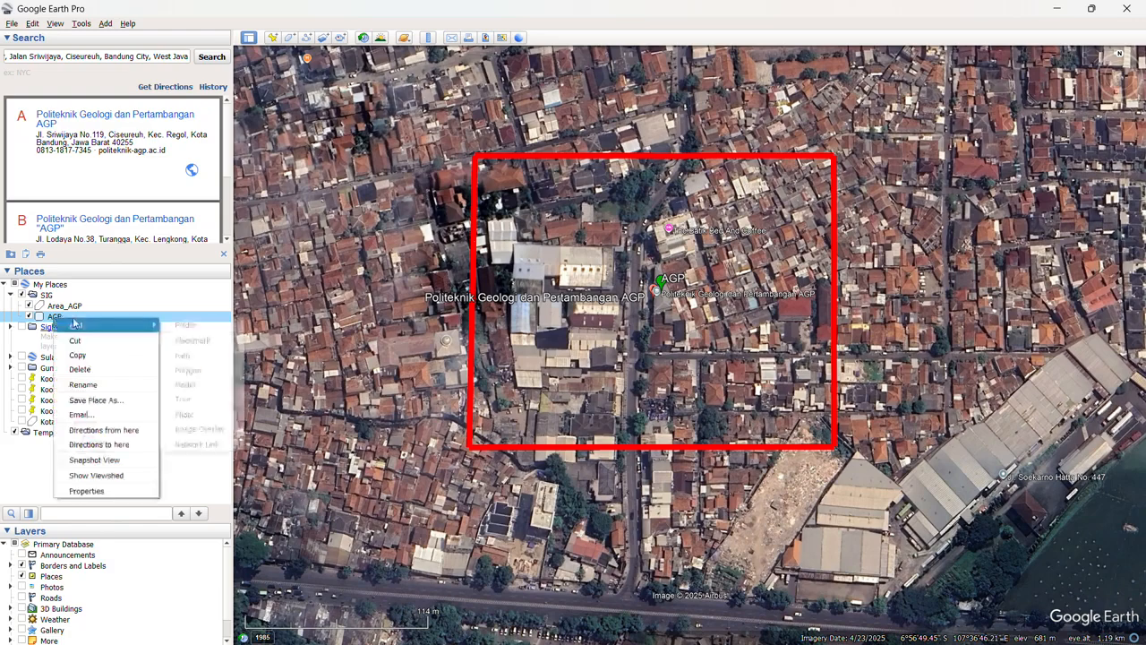
pyautogui.click(112, 401)
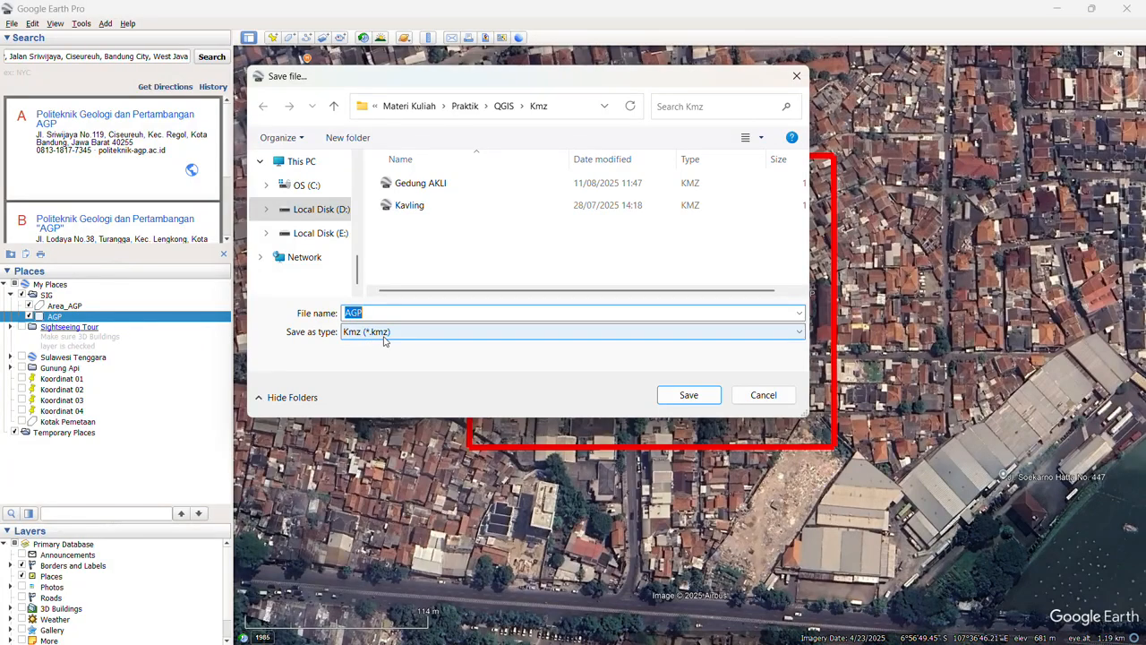
pyautogui.click(333, 106)
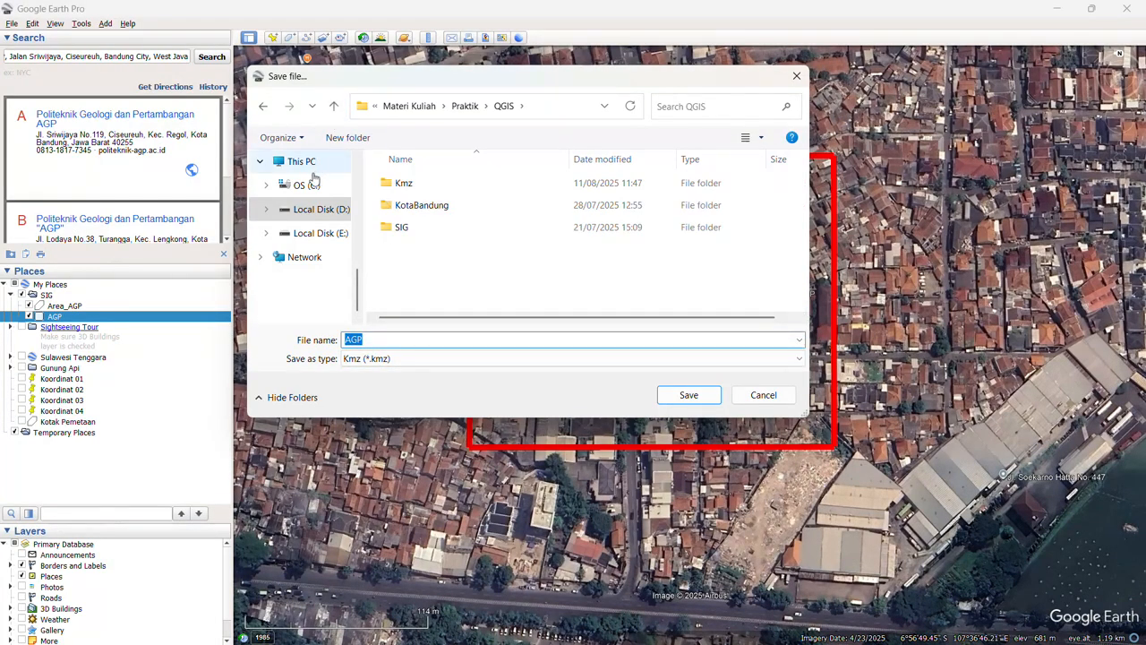
pyautogui.scroll(5, 317, 199)
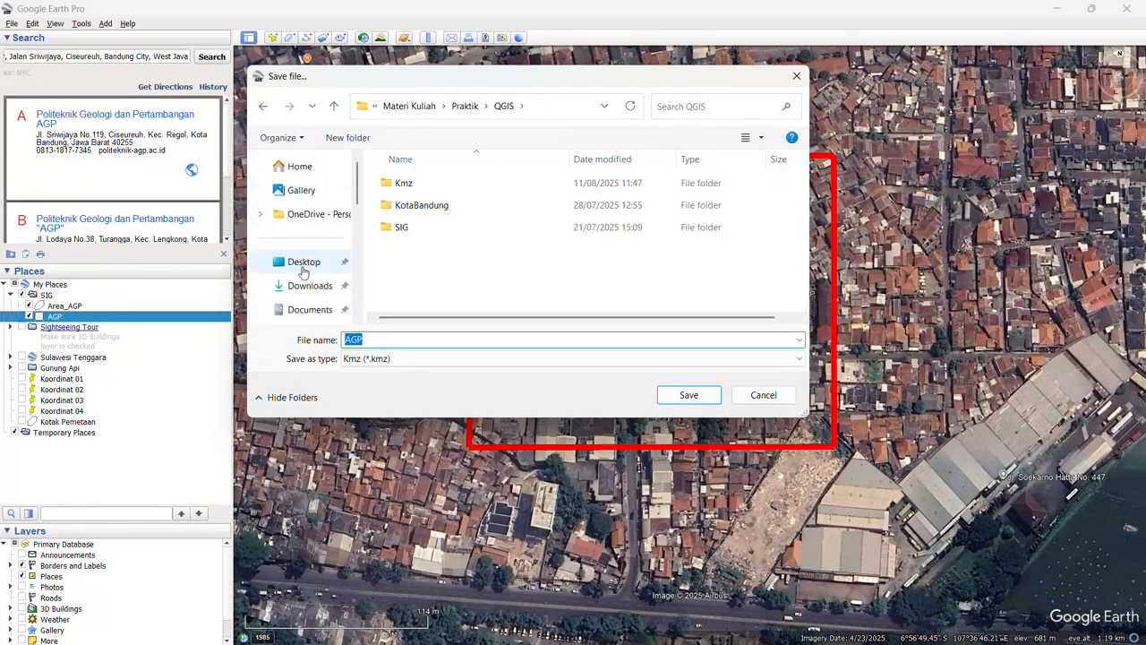
pyautogui.click(304, 261)
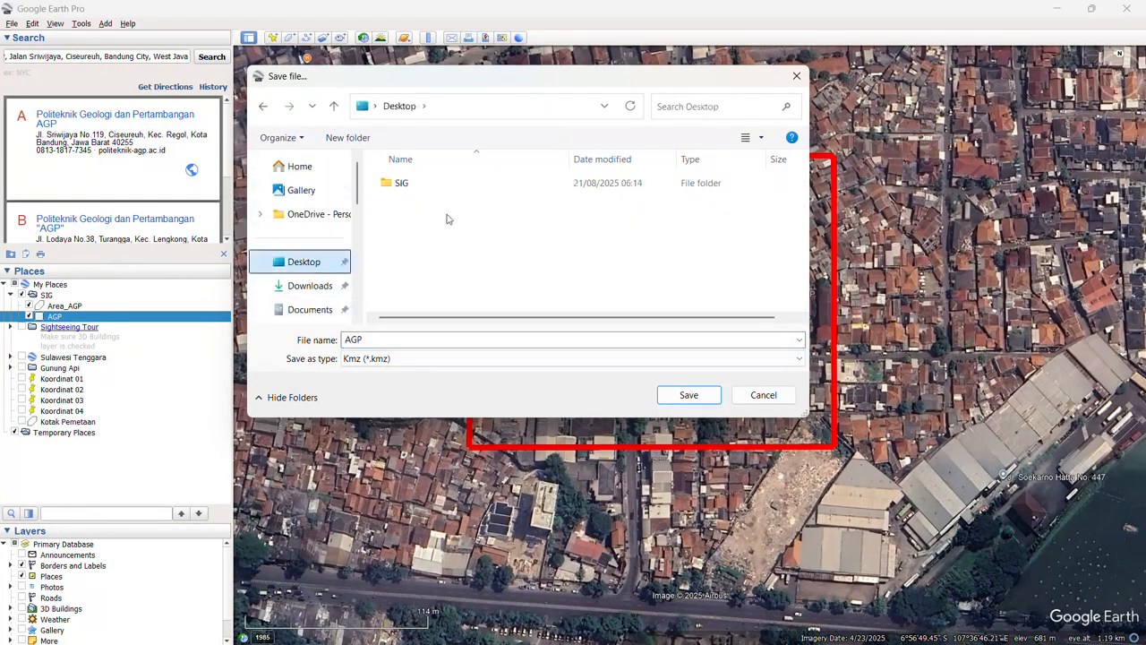
pyautogui.click(402, 183)
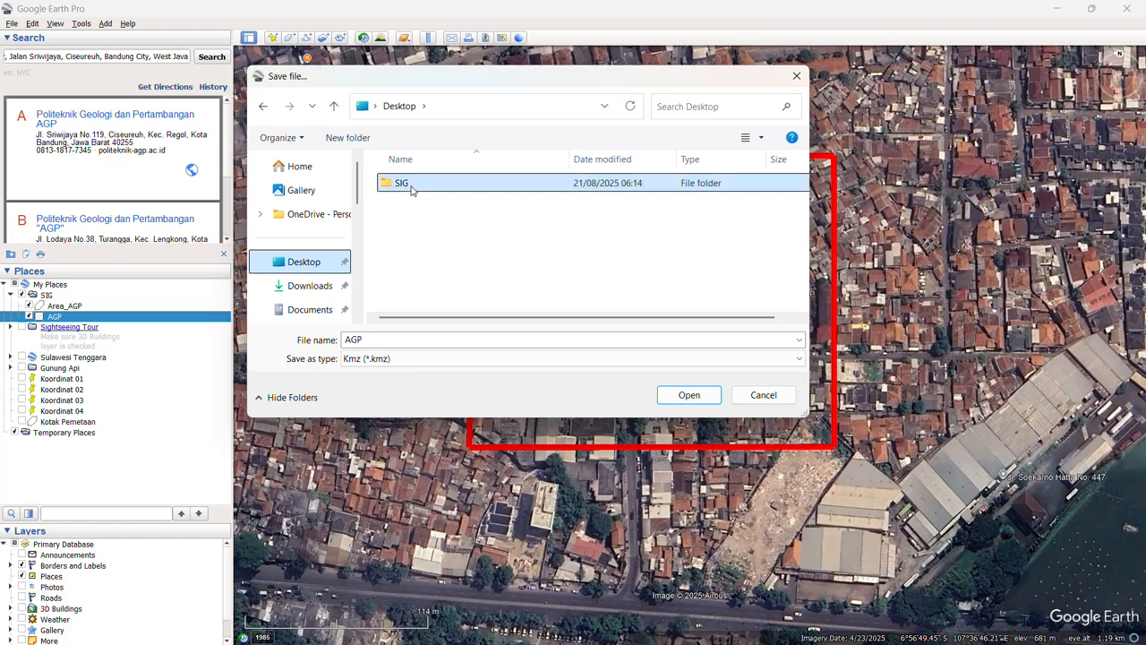
pyautogui.doubleClick(412, 188)
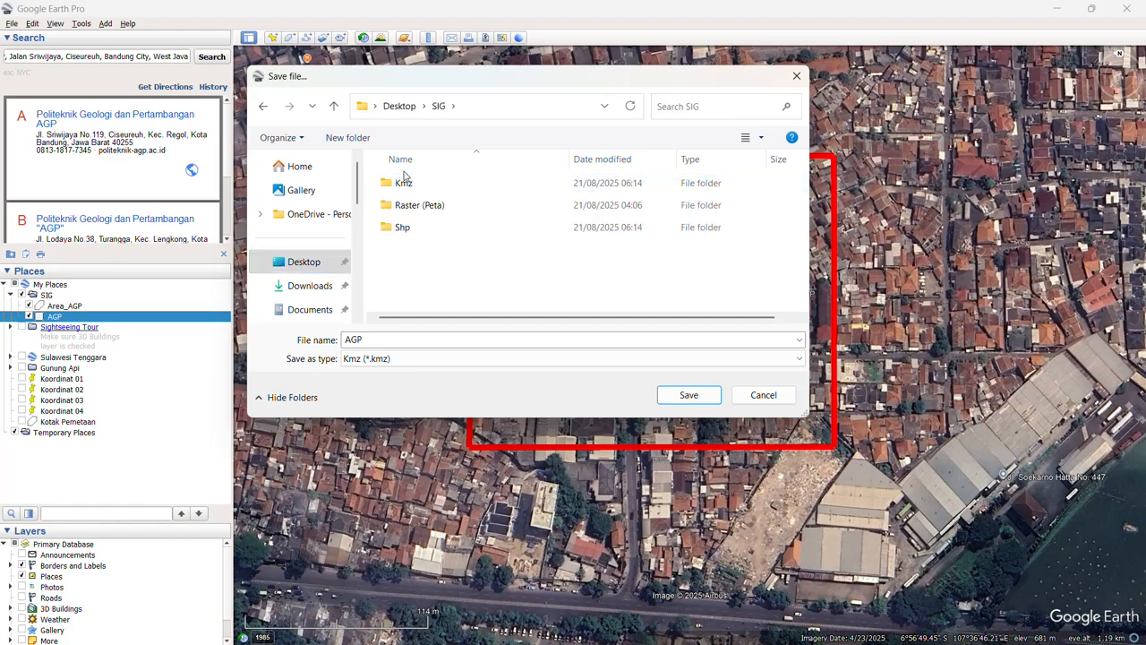
pyautogui.click(413, 185)
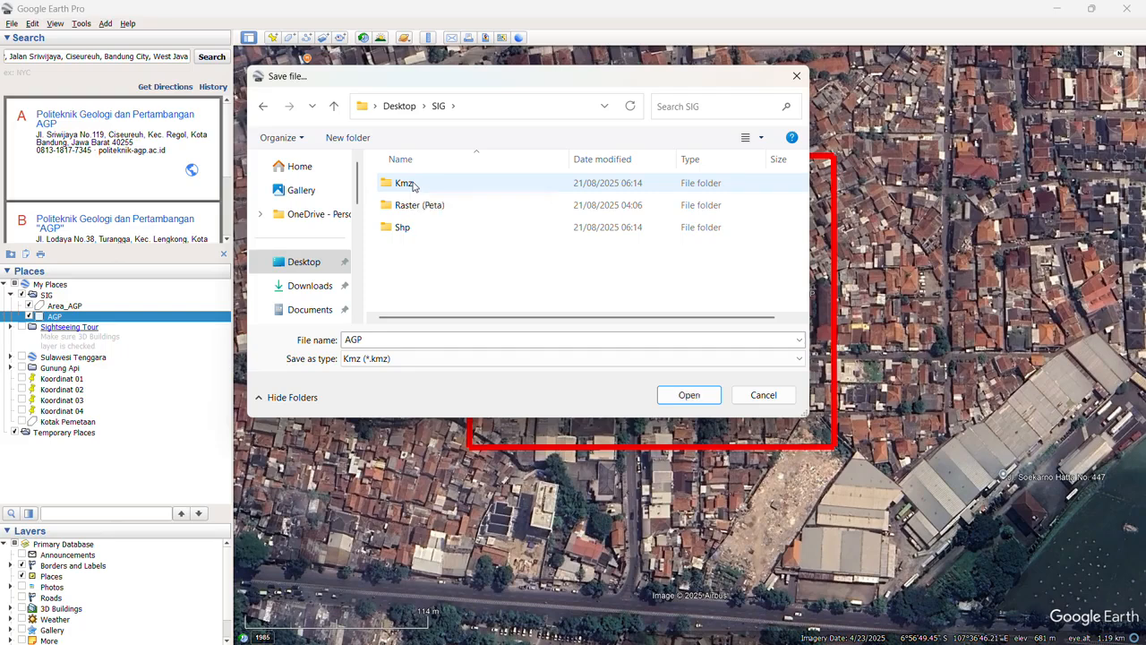
pyautogui.doubleClick(413, 185)
# Step: Name the placemark file Titik_AGP and save it in Kmz format
pyautogui.doubleClick(350, 341)
pyautogui.click(345, 341)
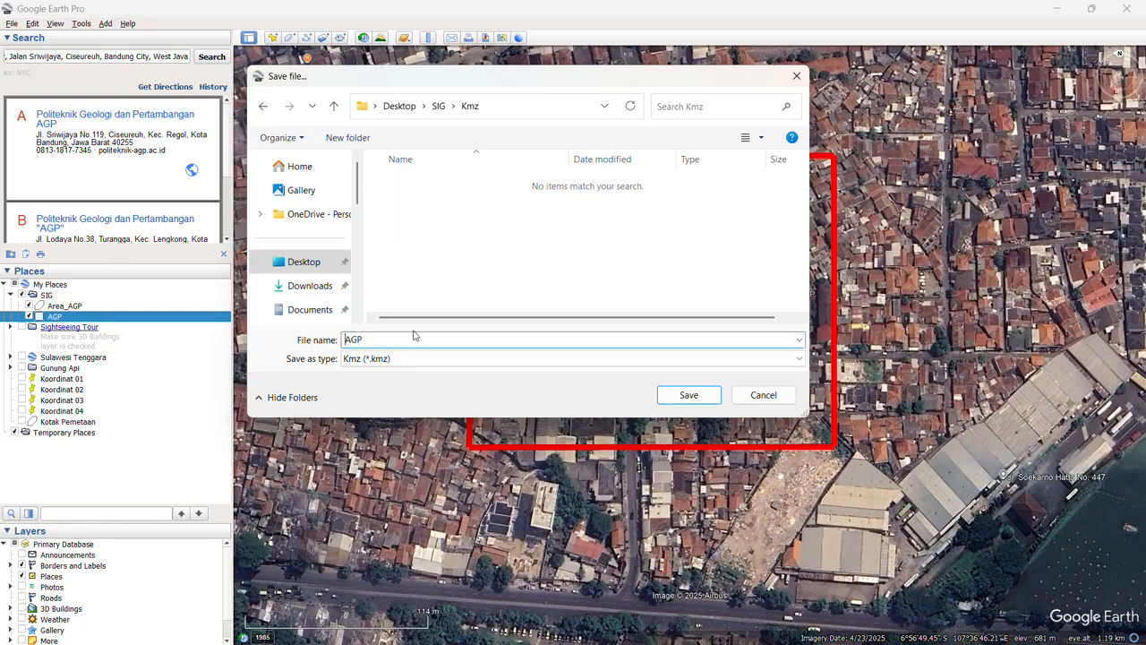
pyautogui.write('Titik_')
pyautogui.click(687, 395)
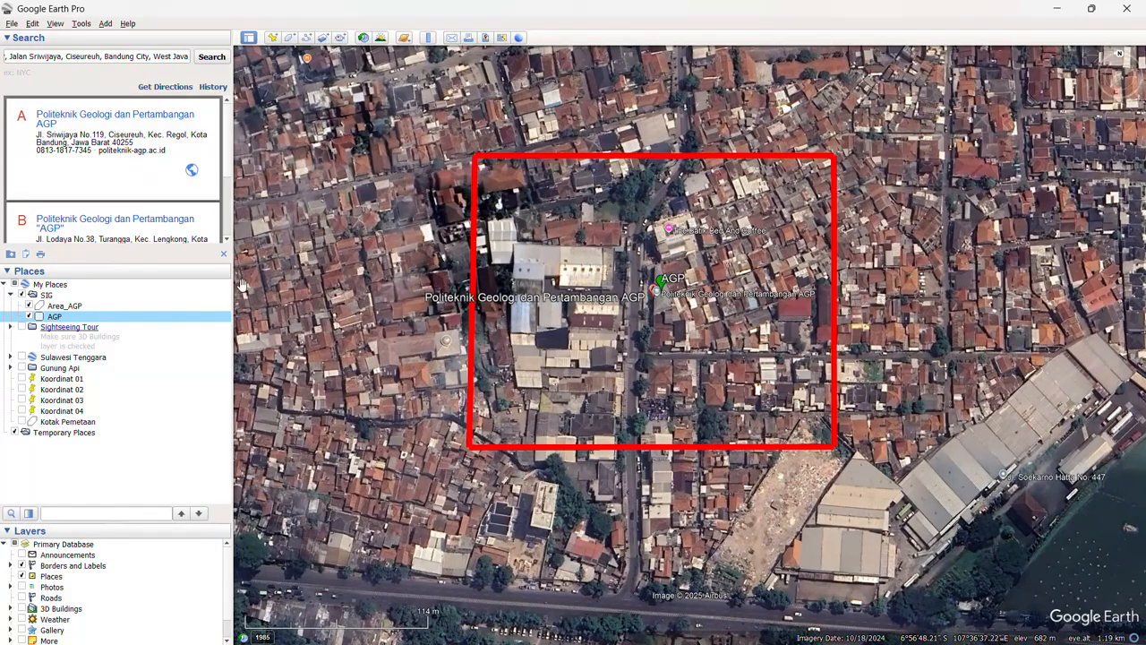
# Step: Hide the AGP placemark and save the Area_AGP polygon as Area_AGP in Kmz format in the desktop's SIG > Kmz folder
pyautogui.click(78, 308)
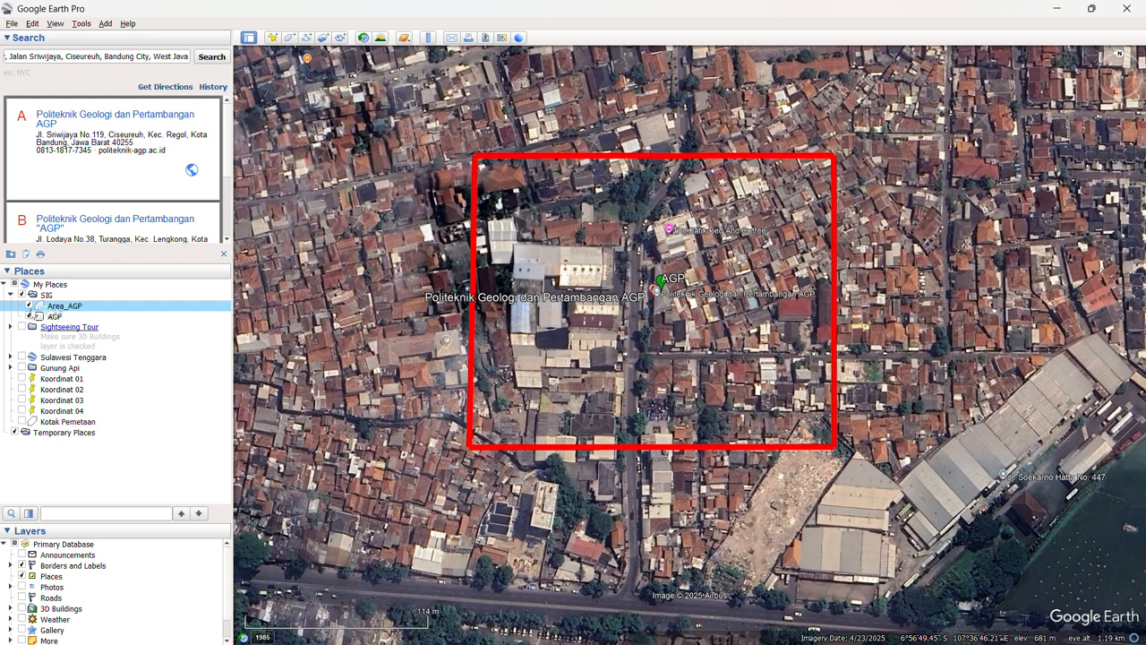
pyautogui.click(31, 316)
pyautogui.click(59, 308)
pyautogui.rightClick(70, 309)
pyautogui.moveTo(85, 313)
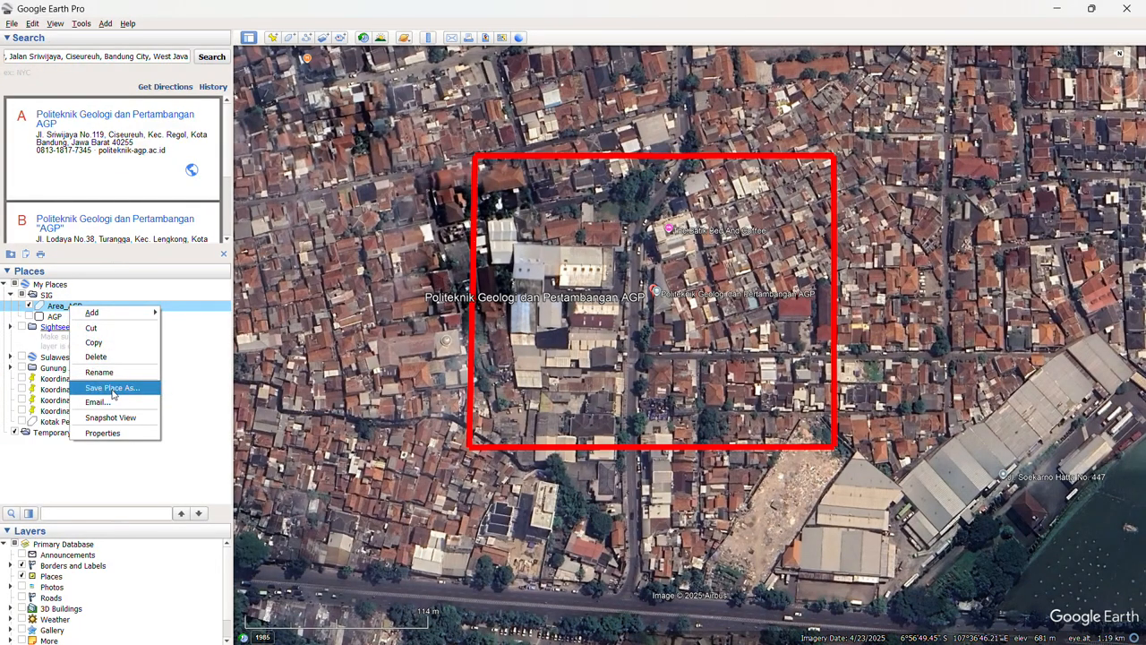
pyautogui.click(112, 388)
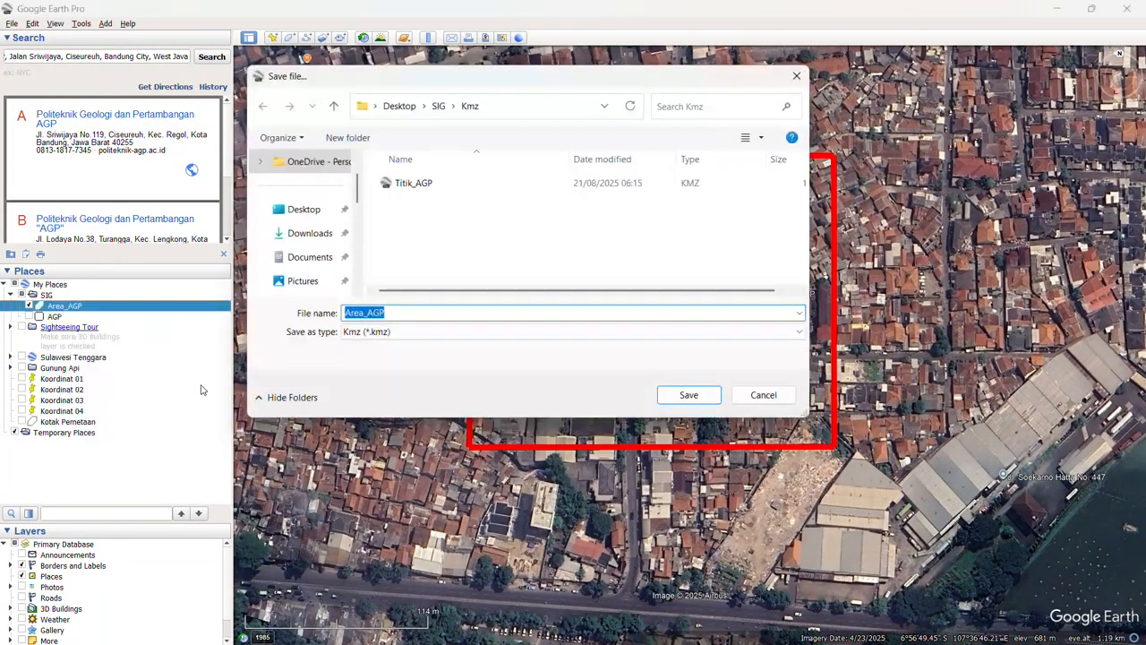
pyautogui.scroll(2, 307, 257)
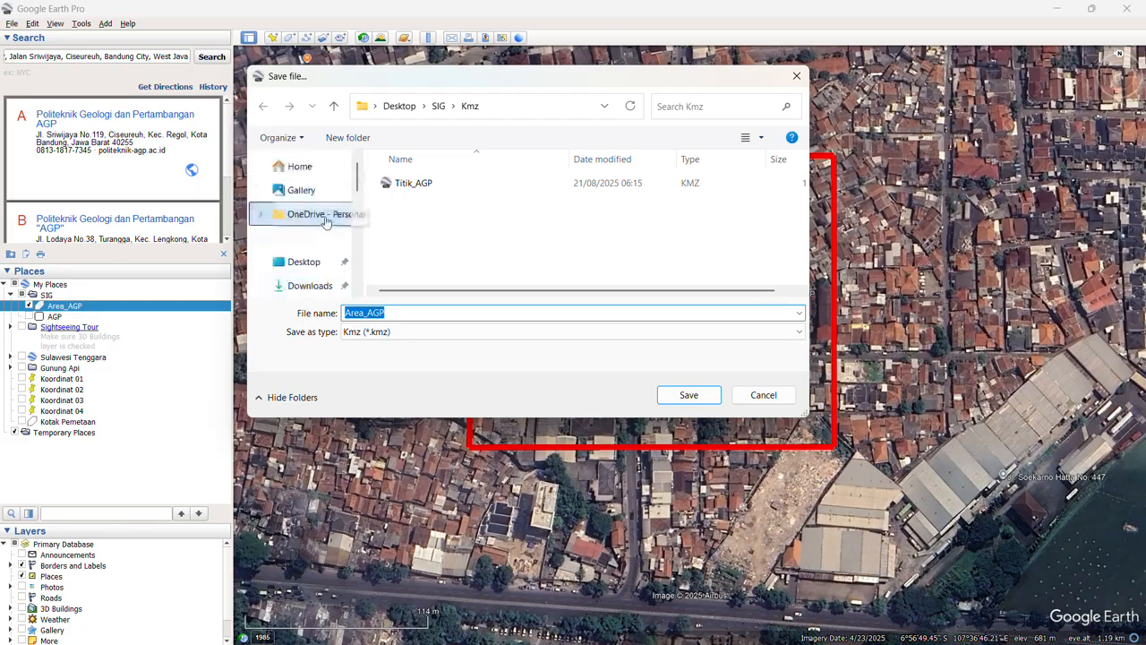
pyautogui.click(307, 260)
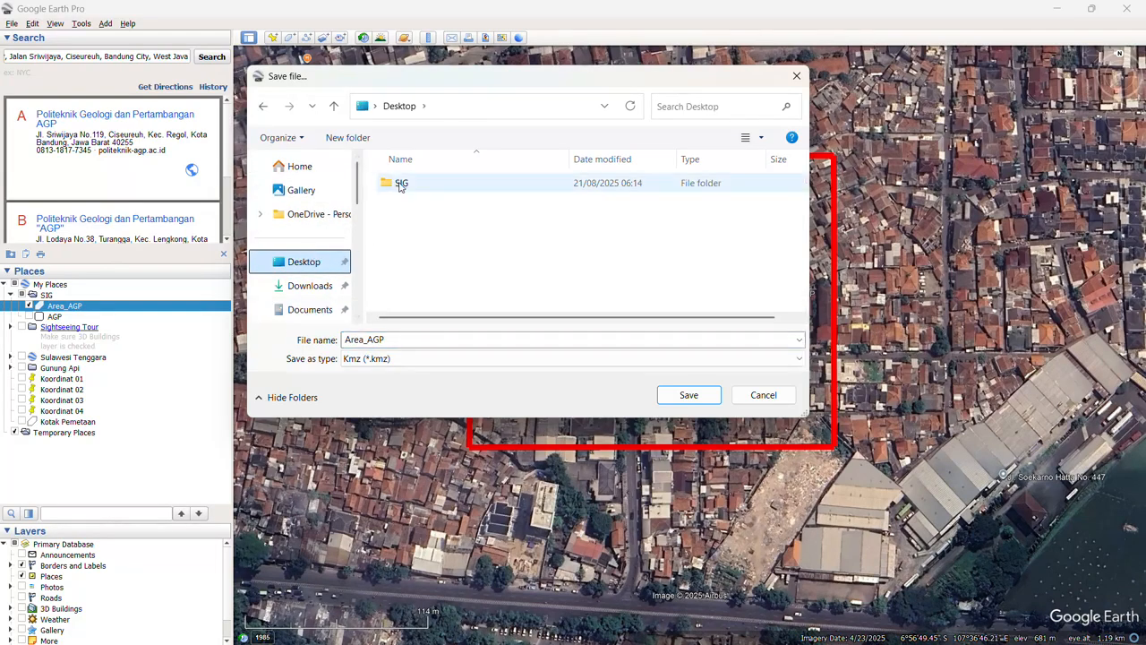
pyautogui.doubleClick(401, 185)
pyautogui.doubleClick(418, 184)
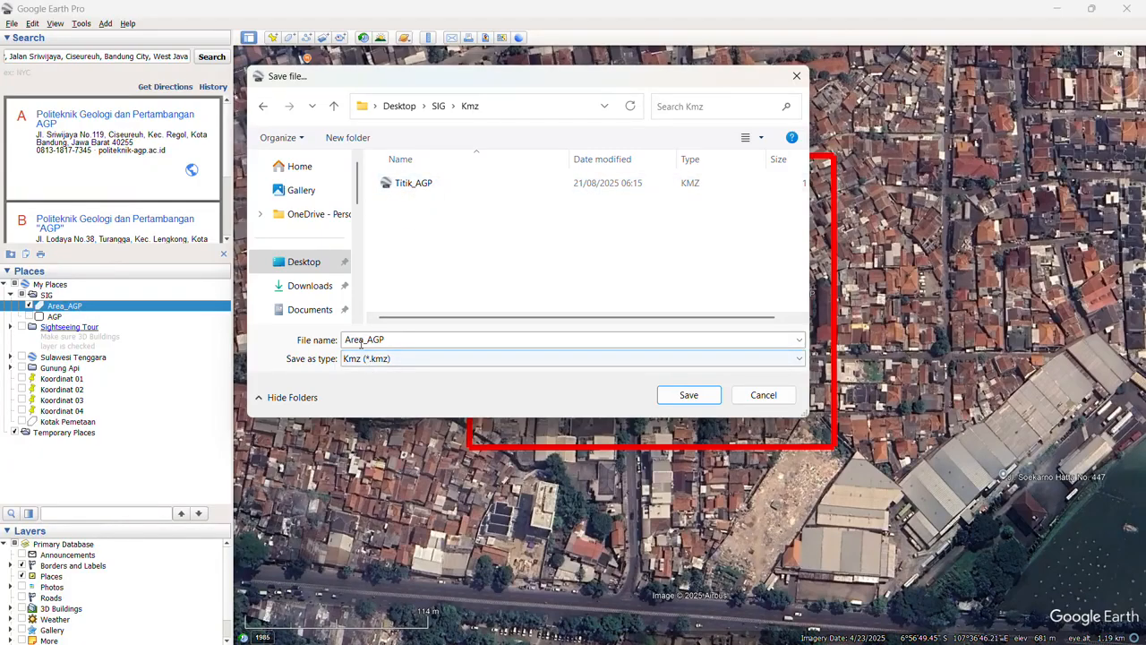
pyautogui.click(694, 396)
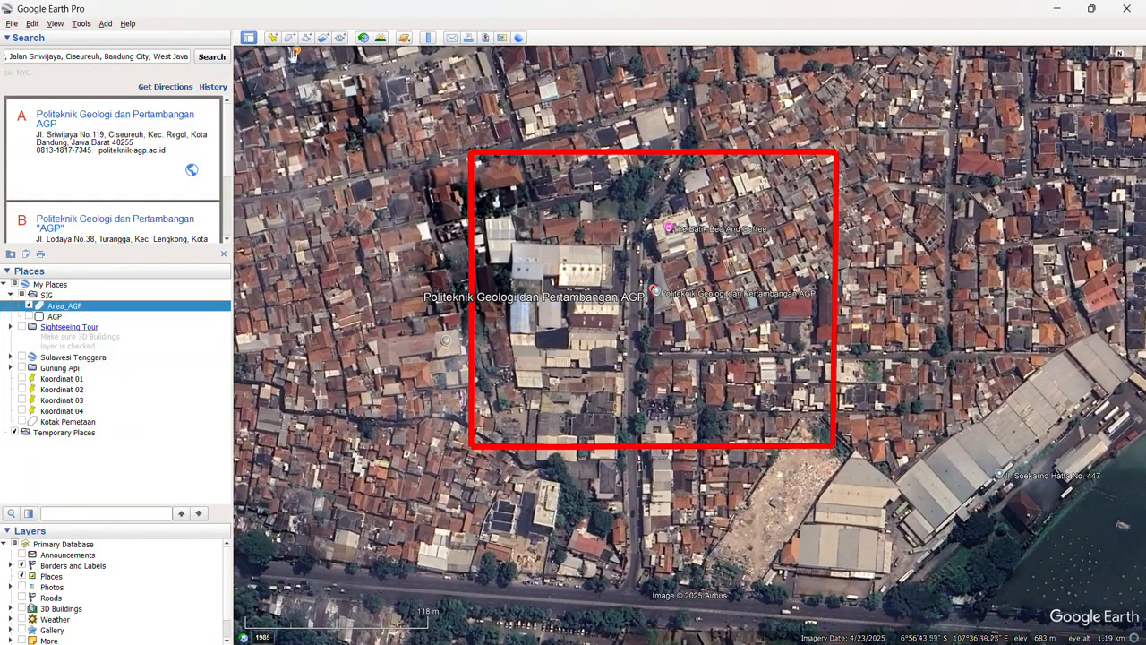
# Step: Display the latitude and longitude grid over the map and bring the wider surroundings of Area_AGP into view
pyautogui.click(105, 23)
pyautogui.moveTo(56, 23)
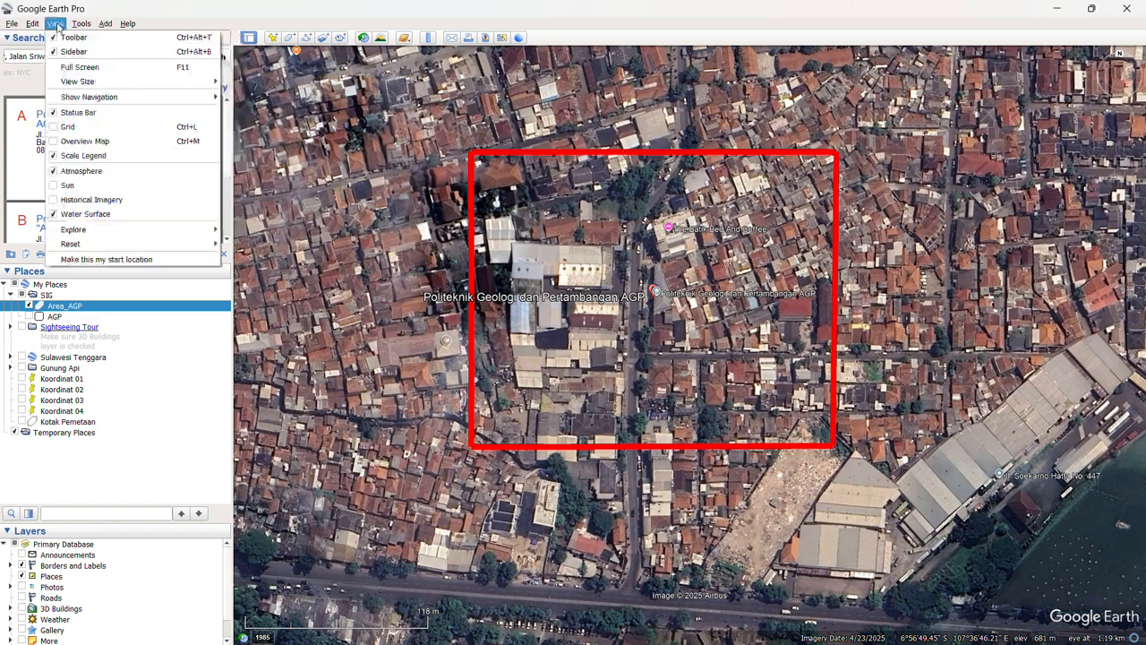
pyautogui.click(71, 126)
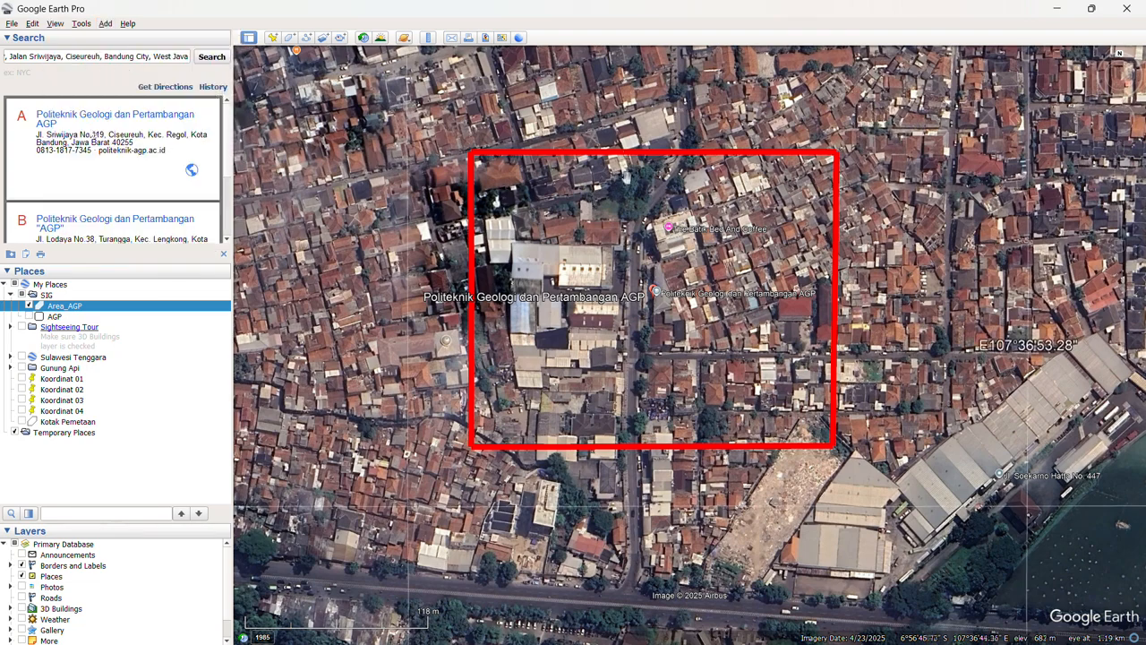
pyautogui.scroll(-1, 898, 300)
pyautogui.scroll(-4, 898, 300)
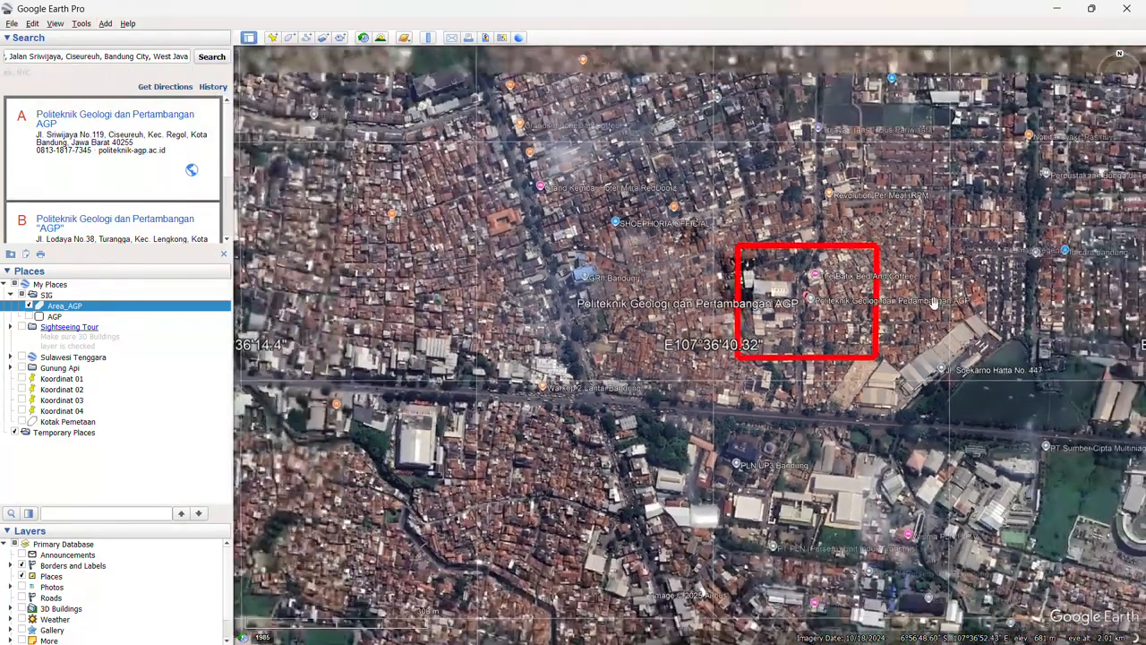
pyautogui.moveTo(899, 300); pyautogui.dragTo(840, 316)
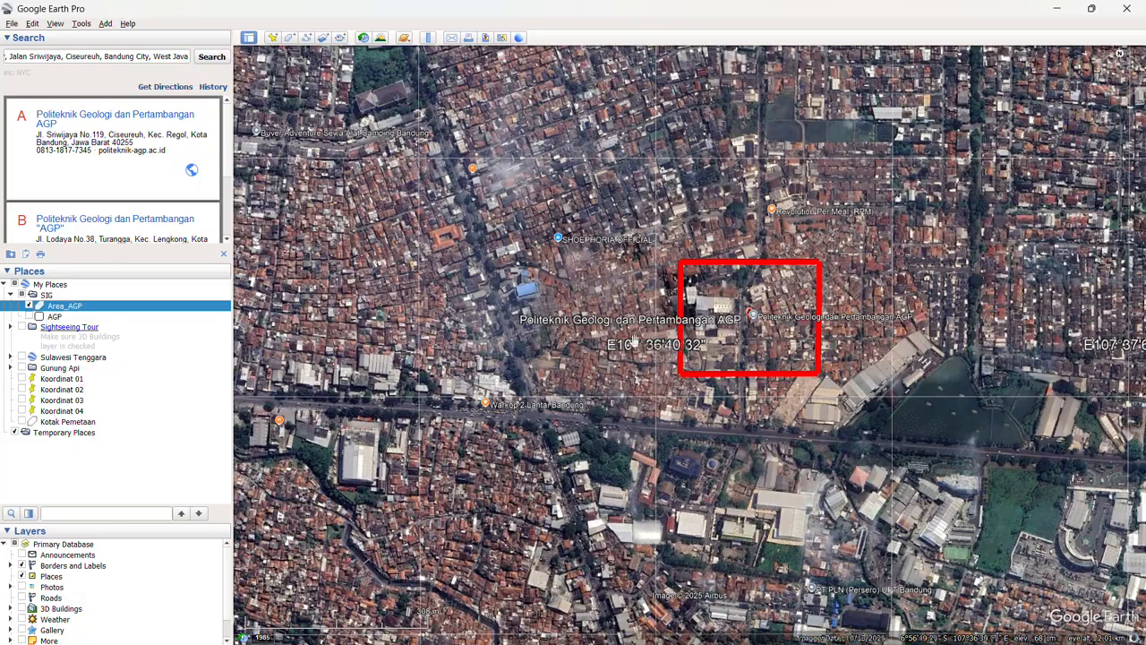
pyautogui.scroll(-1, 661, 352)
pyautogui.scroll(-1, 661, 351)
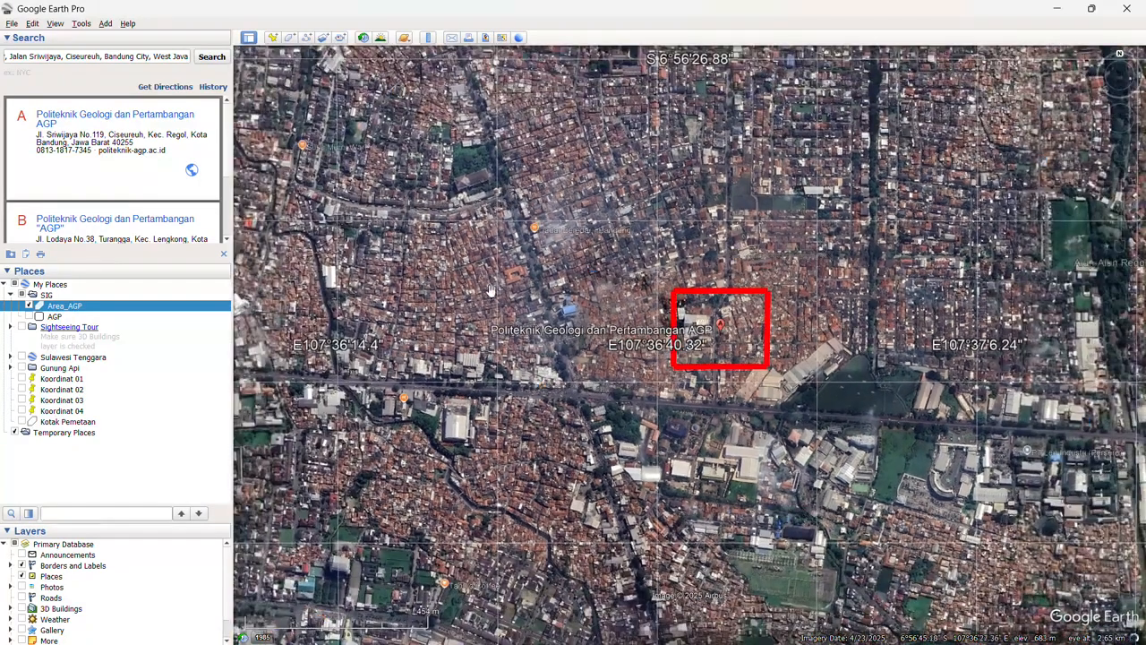
# Step: Turn off the latitude and longitude grid, hide the Area_AGP polygon and bring the campus into close view
pyautogui.scroll(-1, 625, 305)
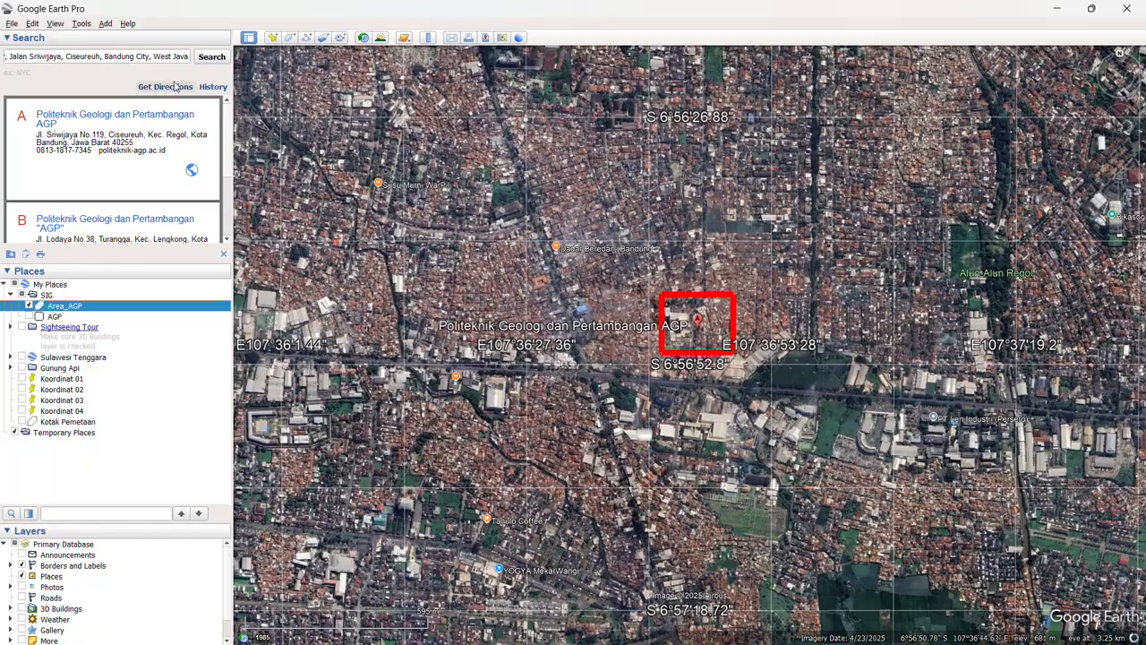
pyautogui.click(55, 23)
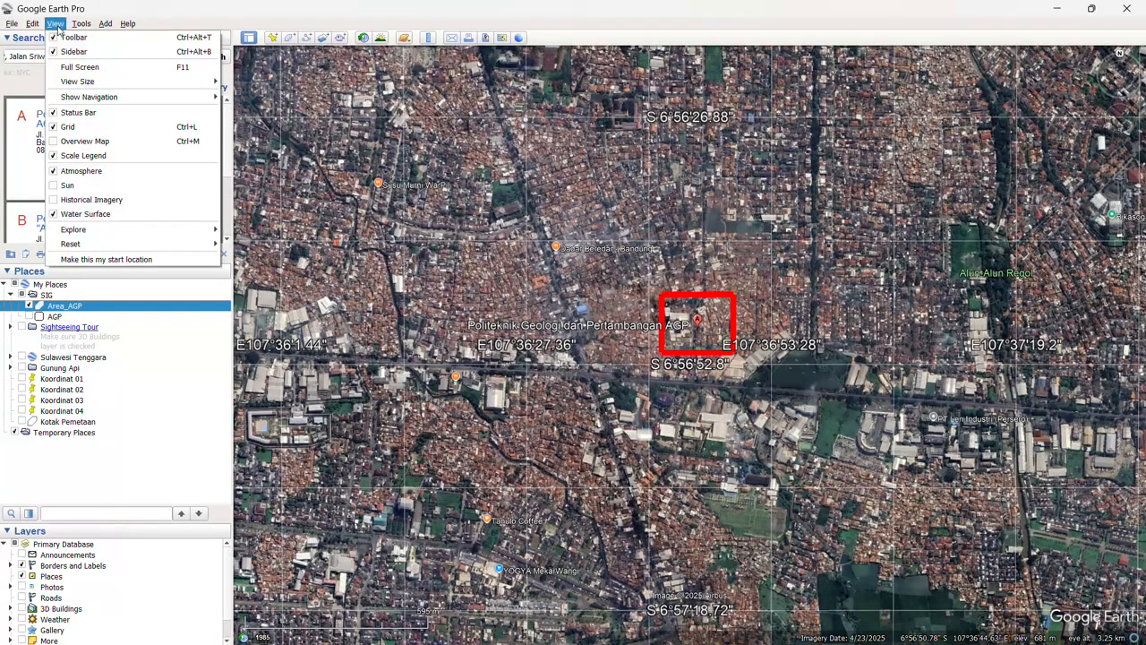
pyautogui.click(68, 126)
pyautogui.scroll(2, 738, 337)
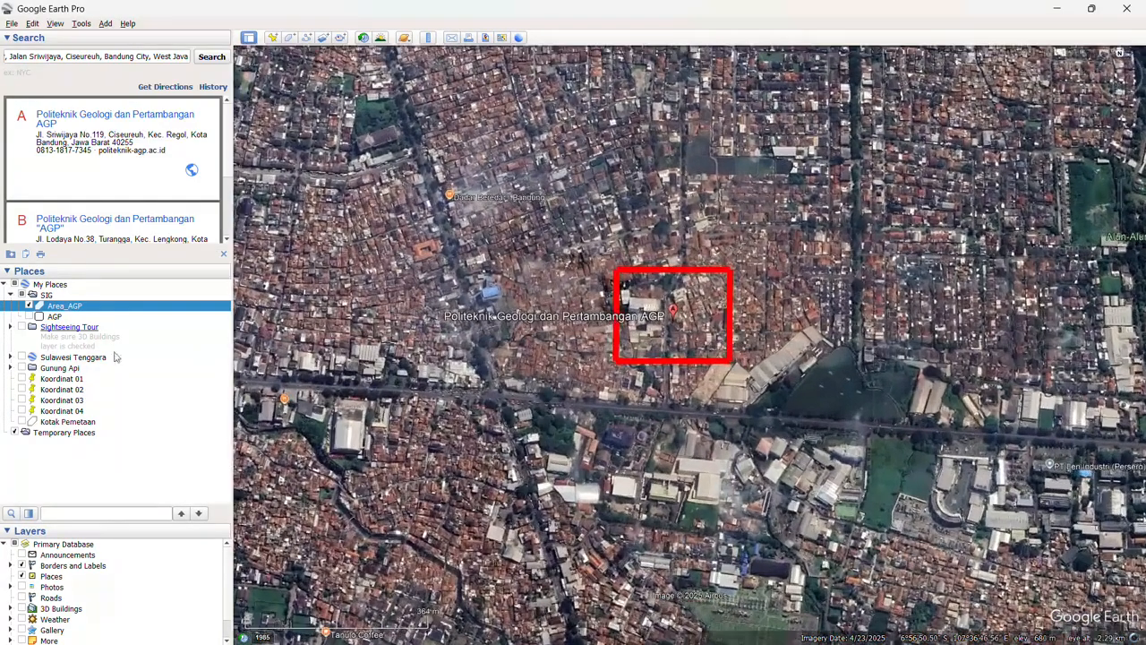
pyautogui.click(28, 306)
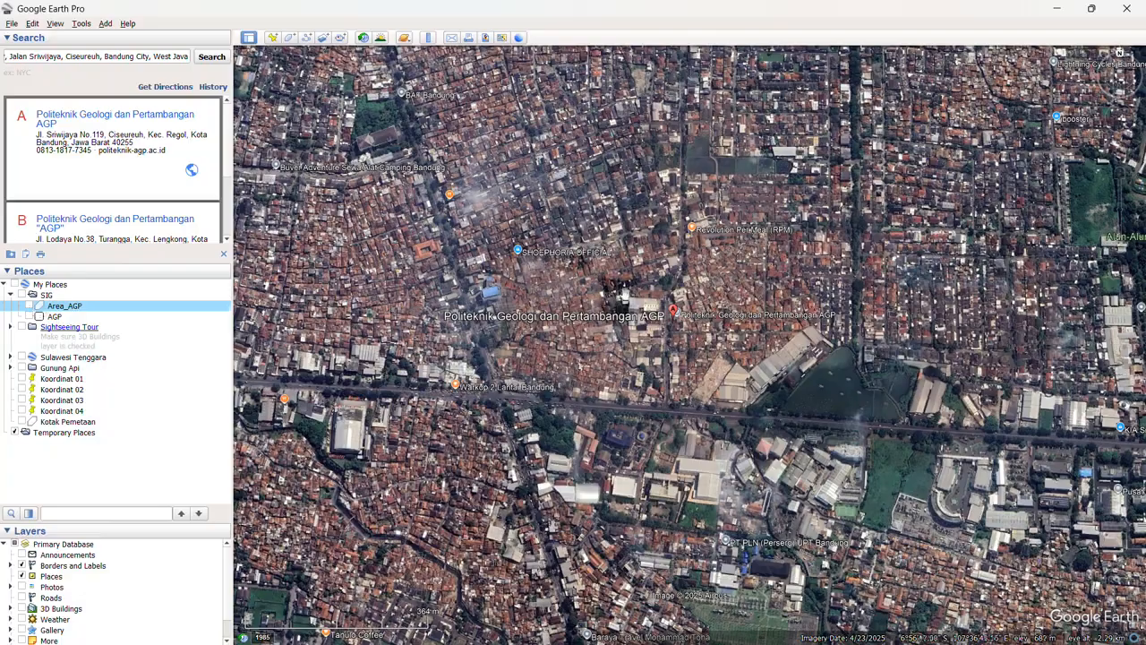
pyautogui.doubleClick(40, 306)
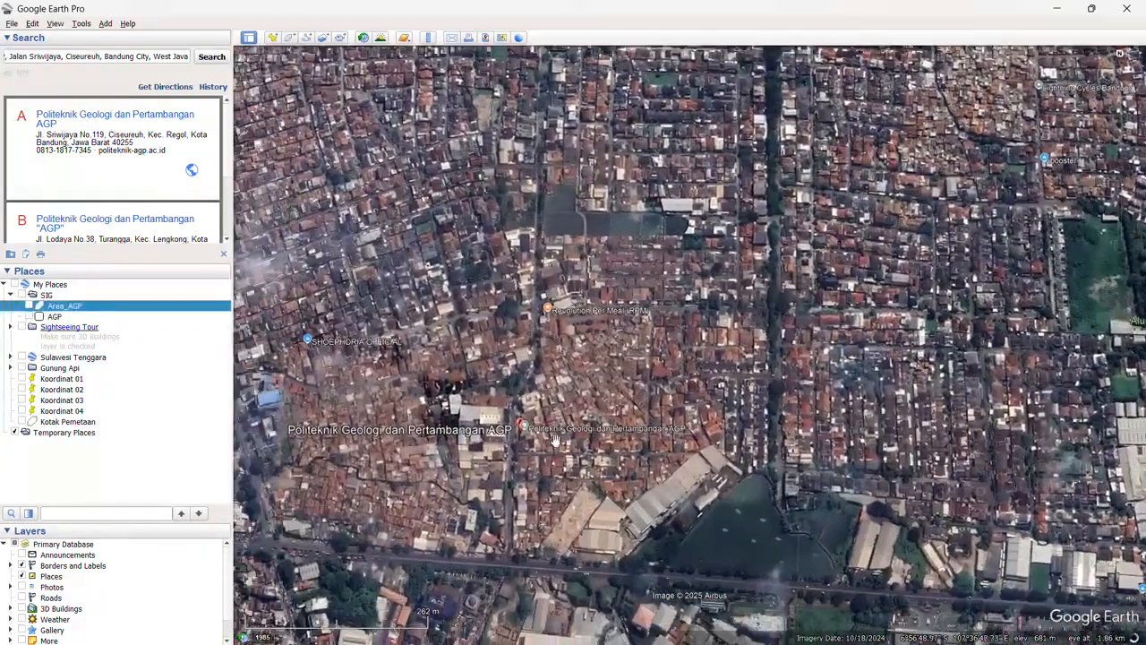
pyautogui.scroll(2, 589, 428)
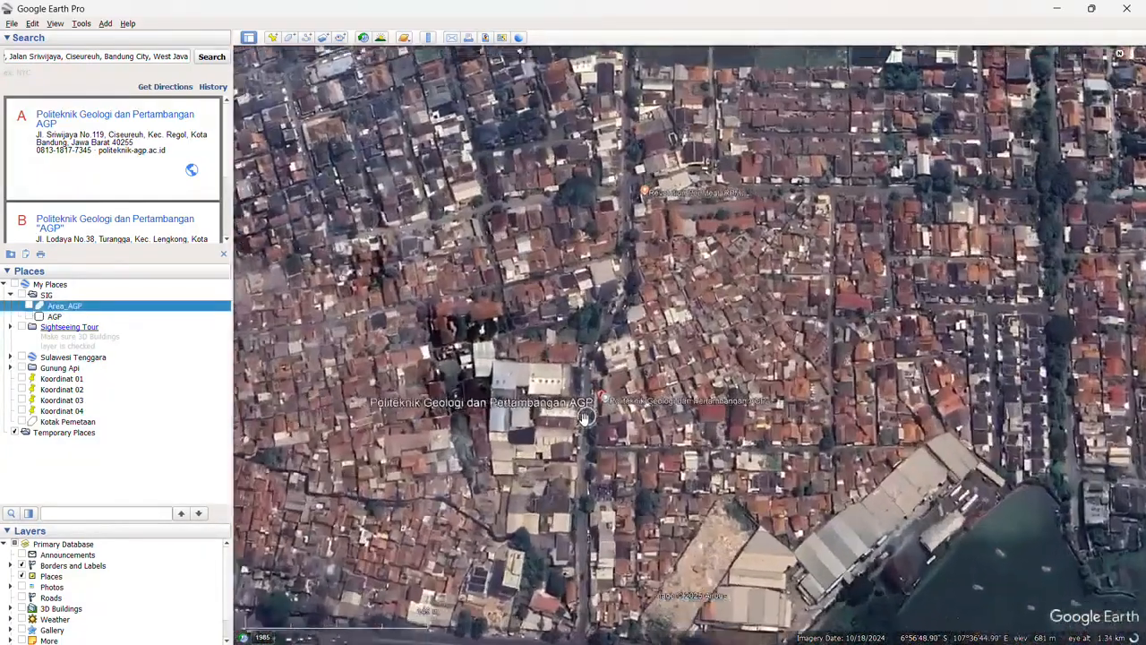
pyautogui.scroll(2, 582, 427)
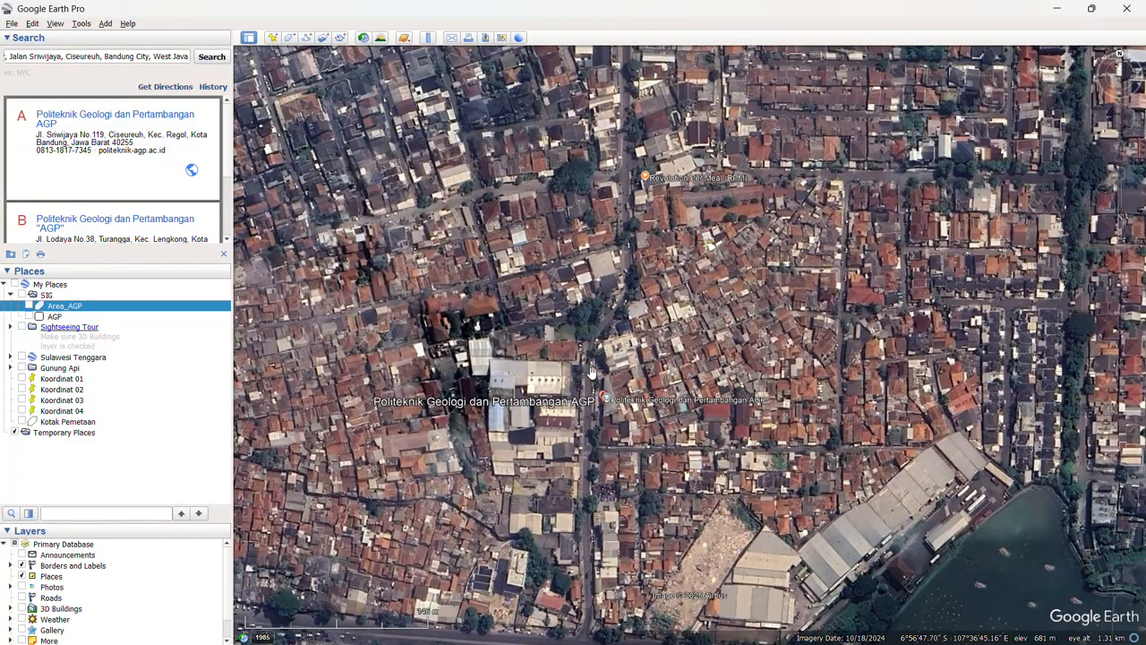
# Step: Search for Trans Studio Mall Bandung and examine the mall buildings and their surroundings on the satellite imagery
pyautogui.doubleClick(161, 57)
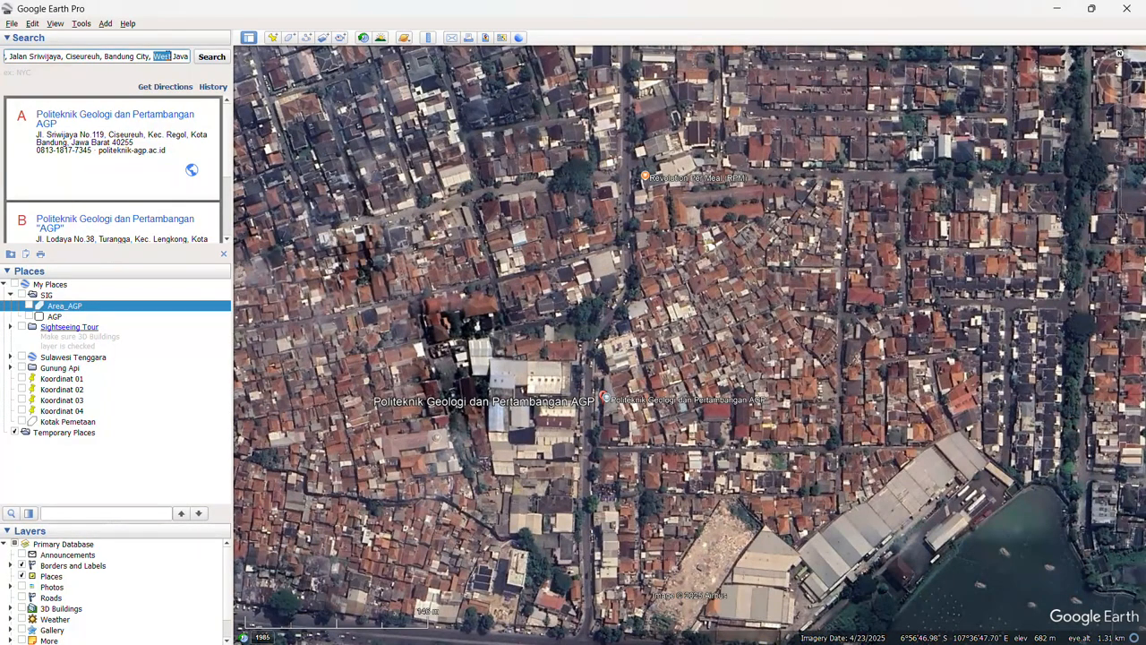
pyautogui.tripleClick(164, 56)
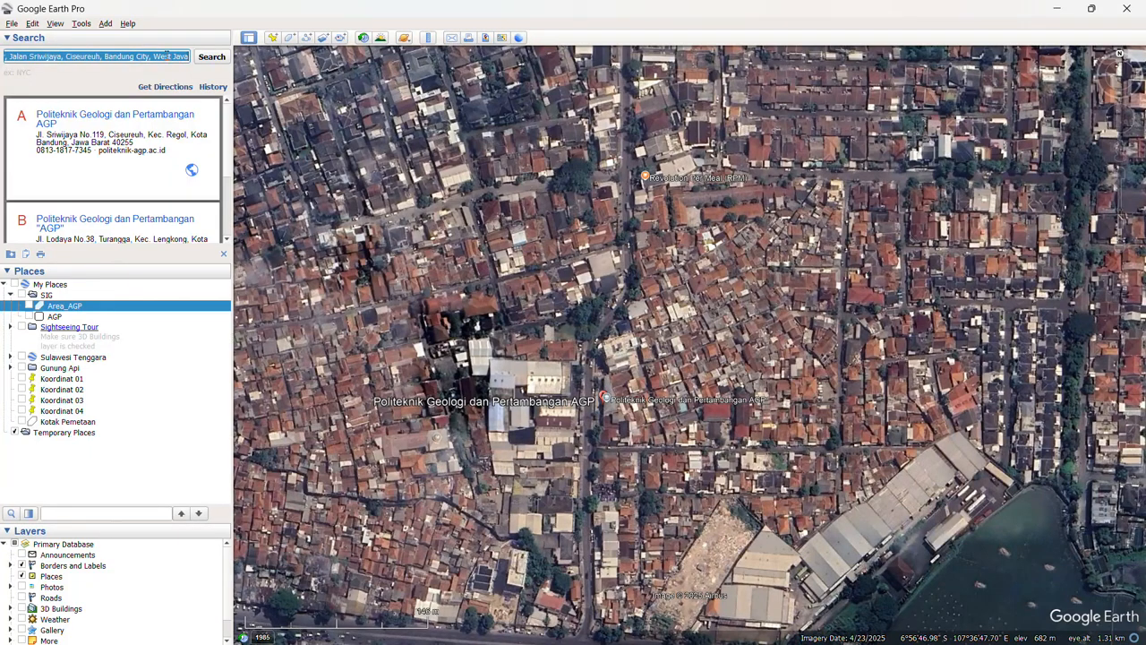
pyautogui.write('Trans')
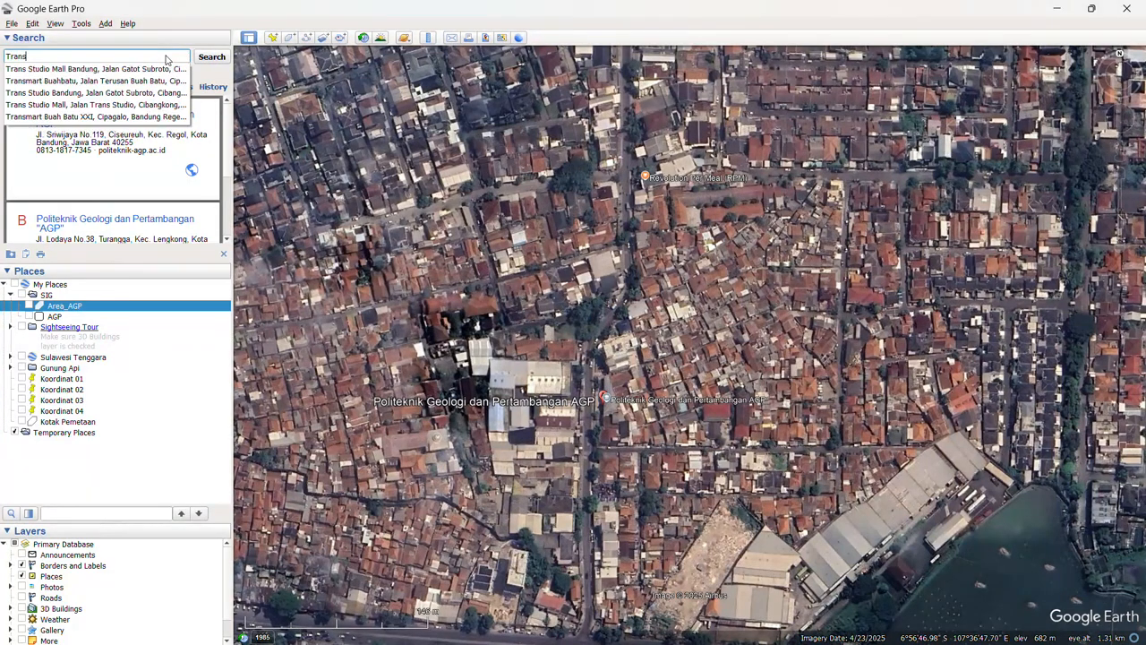
pyautogui.press('Down')
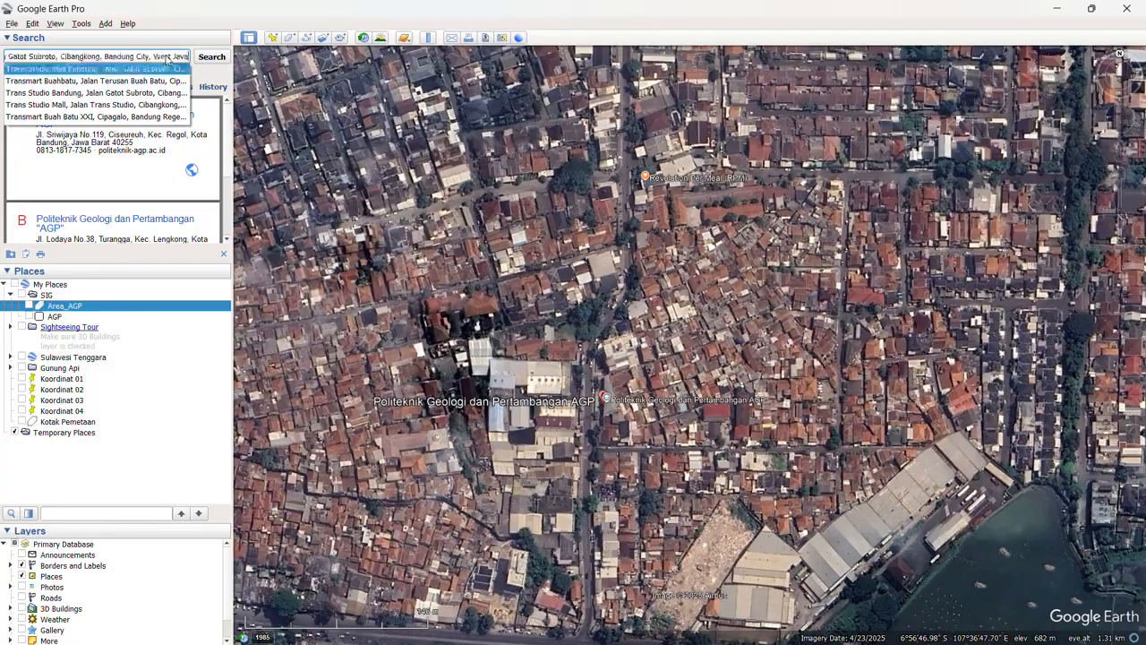
pyautogui.press('Return')
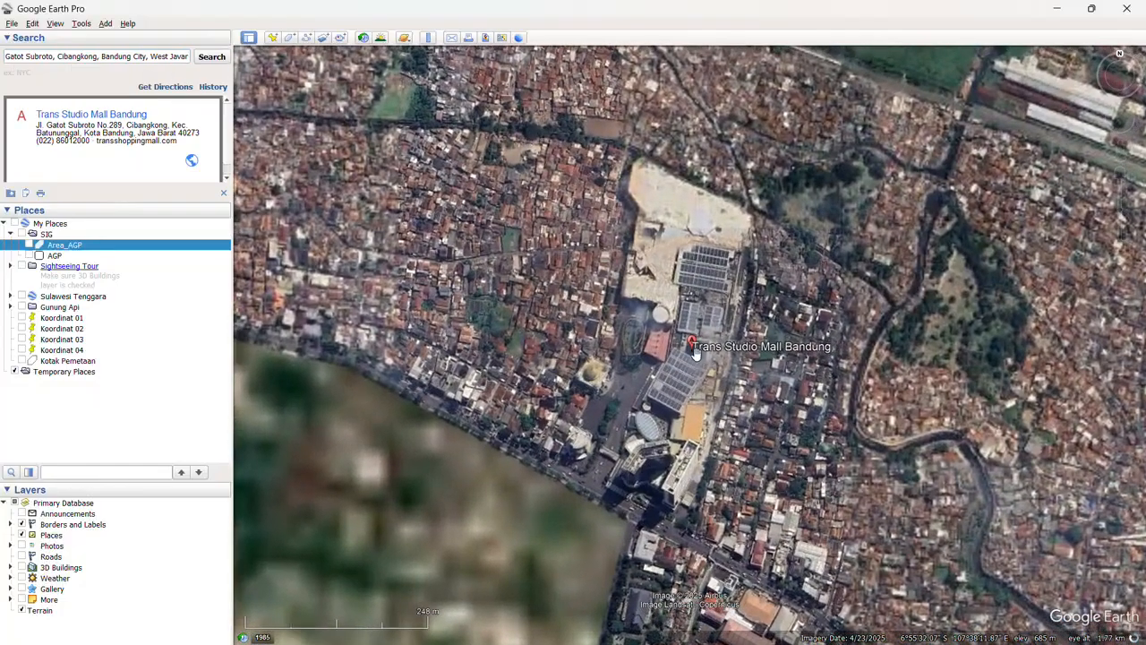
pyautogui.scroll(2, 695, 368)
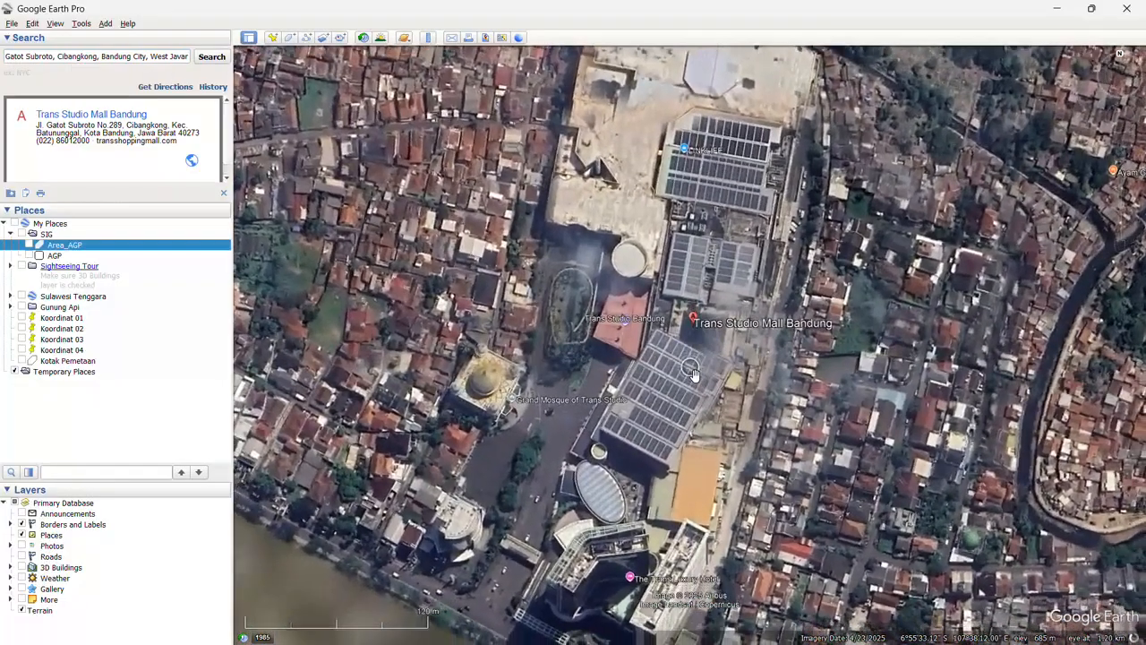
pyautogui.moveTo(695, 373); pyautogui.dragTo(717, 328)
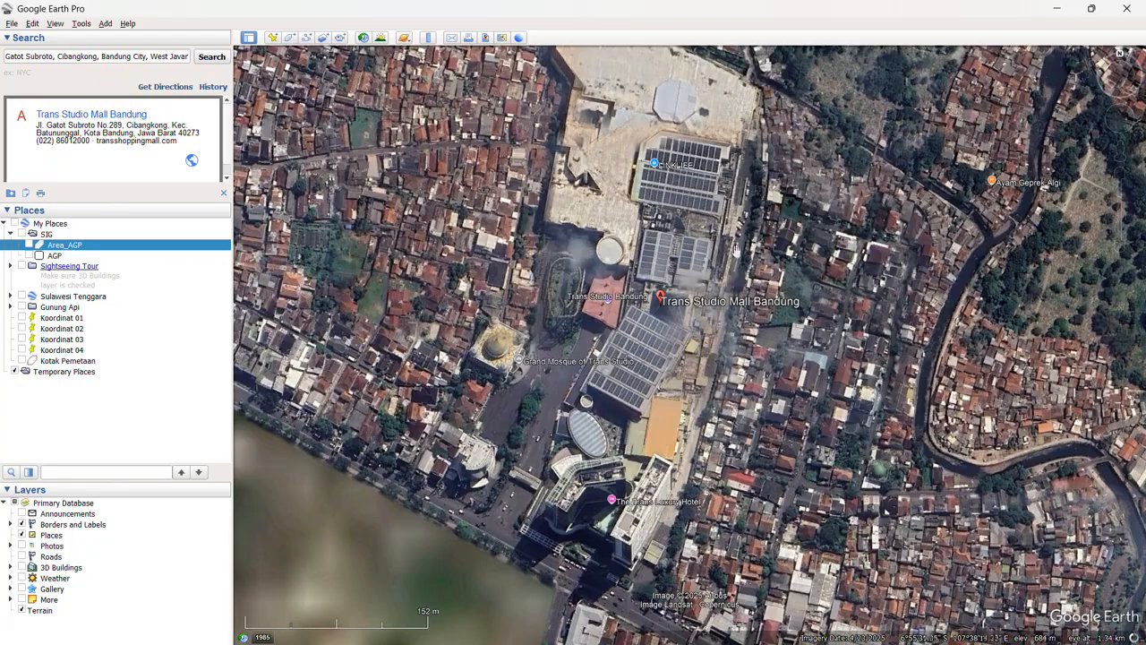
pyautogui.moveTo(670, 211); pyautogui.dragTo(688, 265)
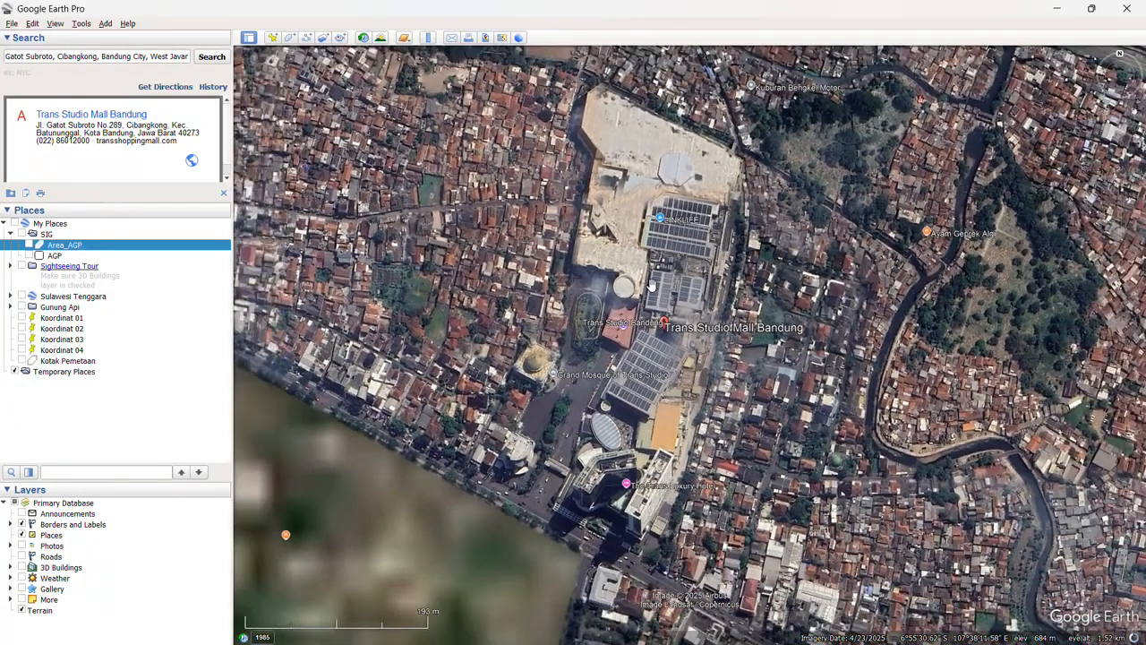
pyautogui.scroll(3, 592, 341)
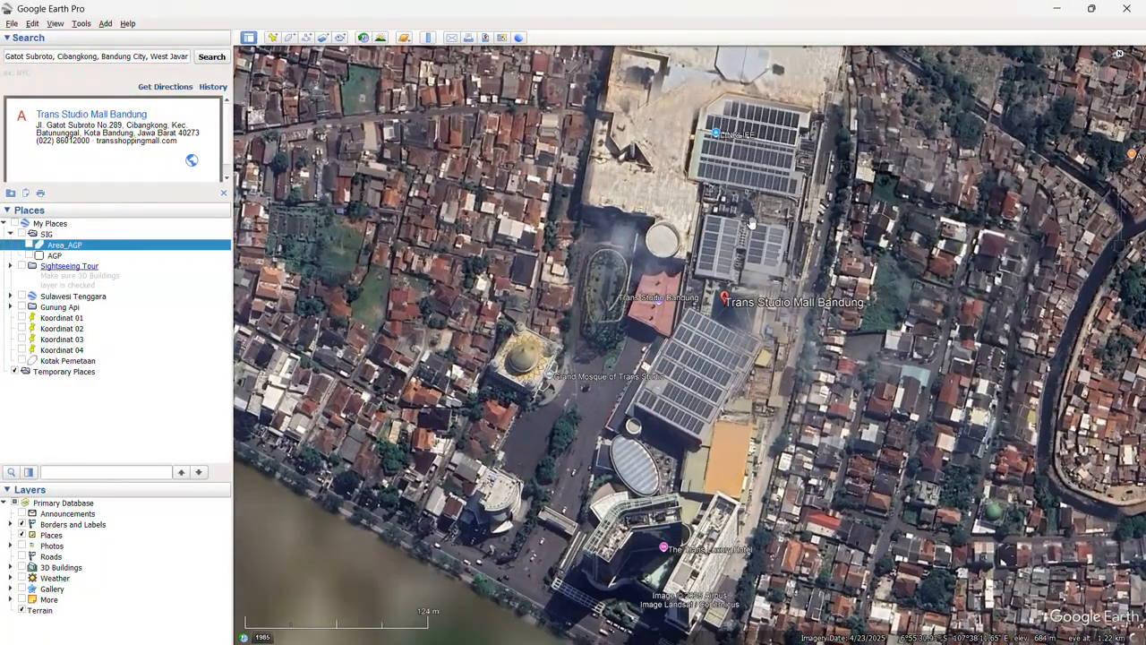
# Step: Close Google Earth Pro and open the Tugas_Praktik_SIG project in QGIS from the desktop's SIG folder
pyautogui.click(1125, 11)
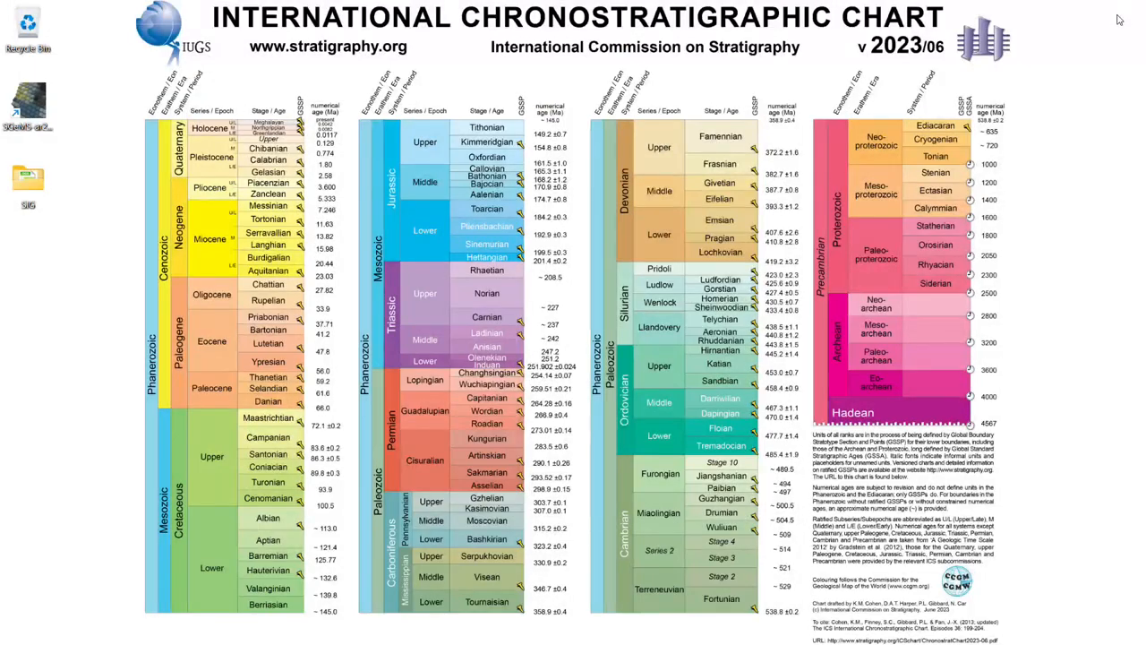
pyautogui.doubleClick(30, 186)
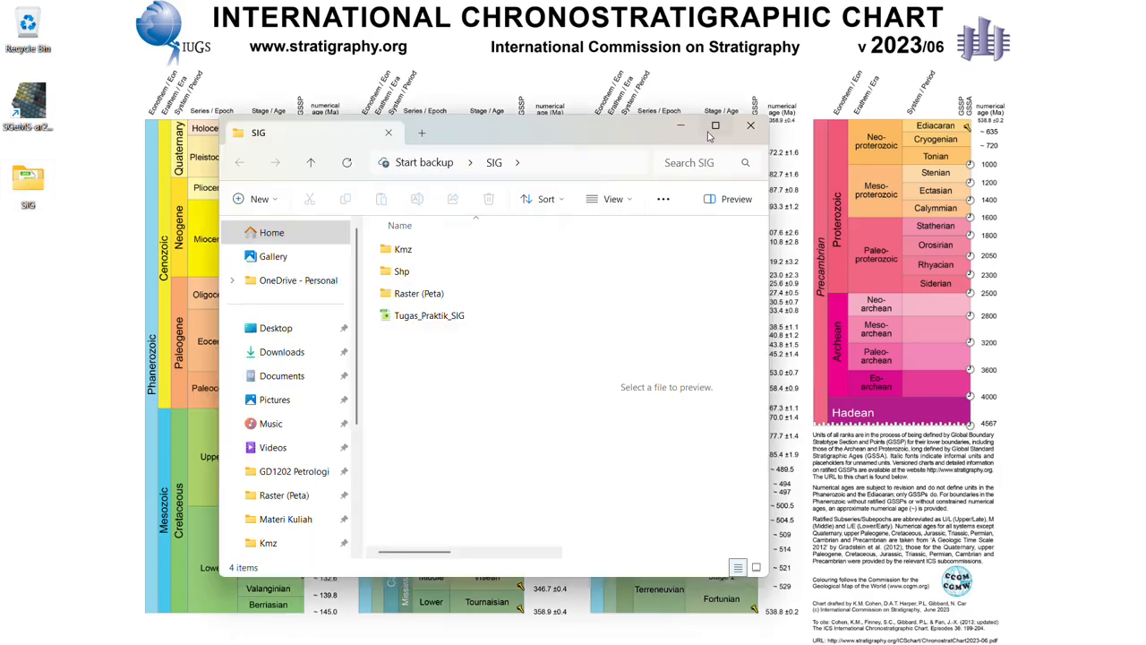
pyautogui.click(714, 134)
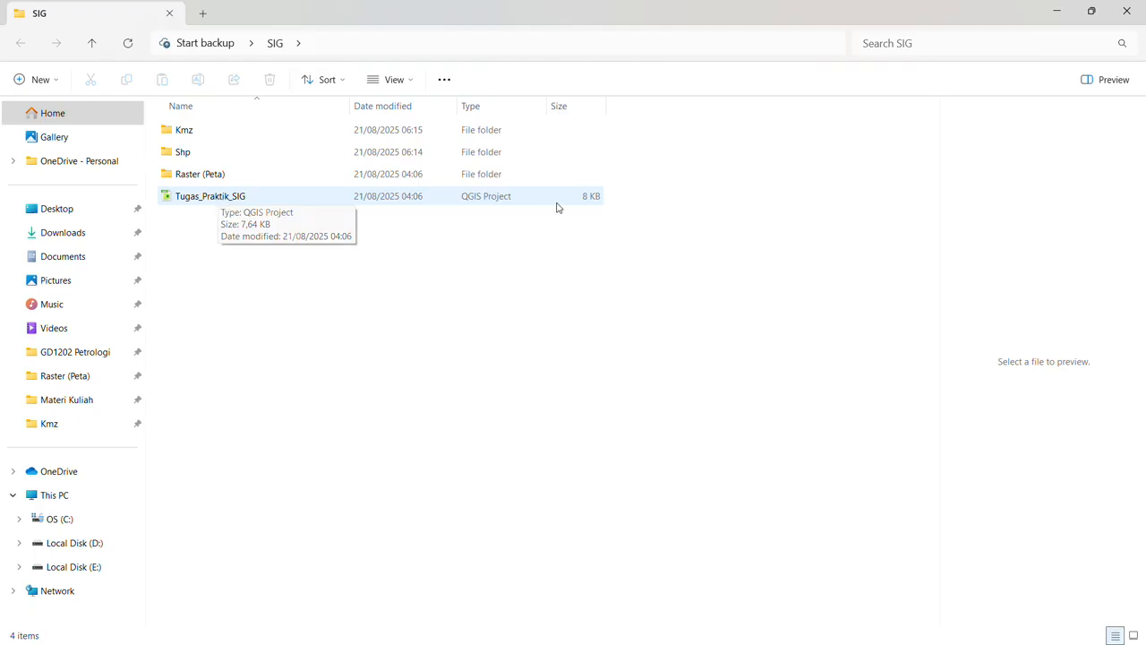
pyautogui.click(242, 200)
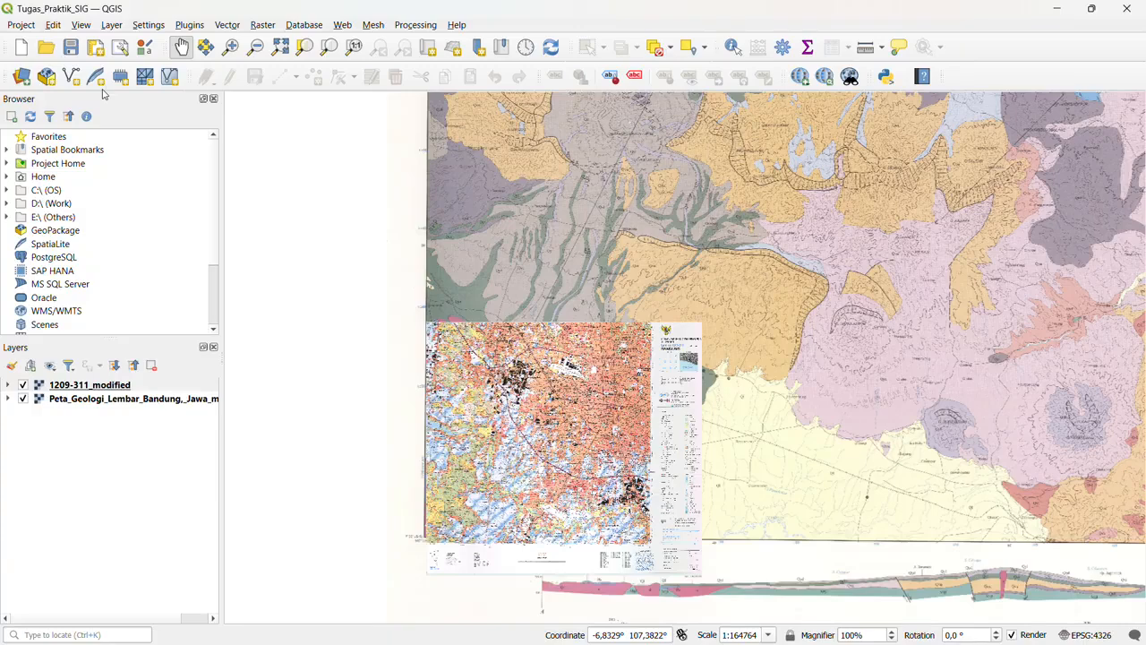
pyautogui.click(20, 26)
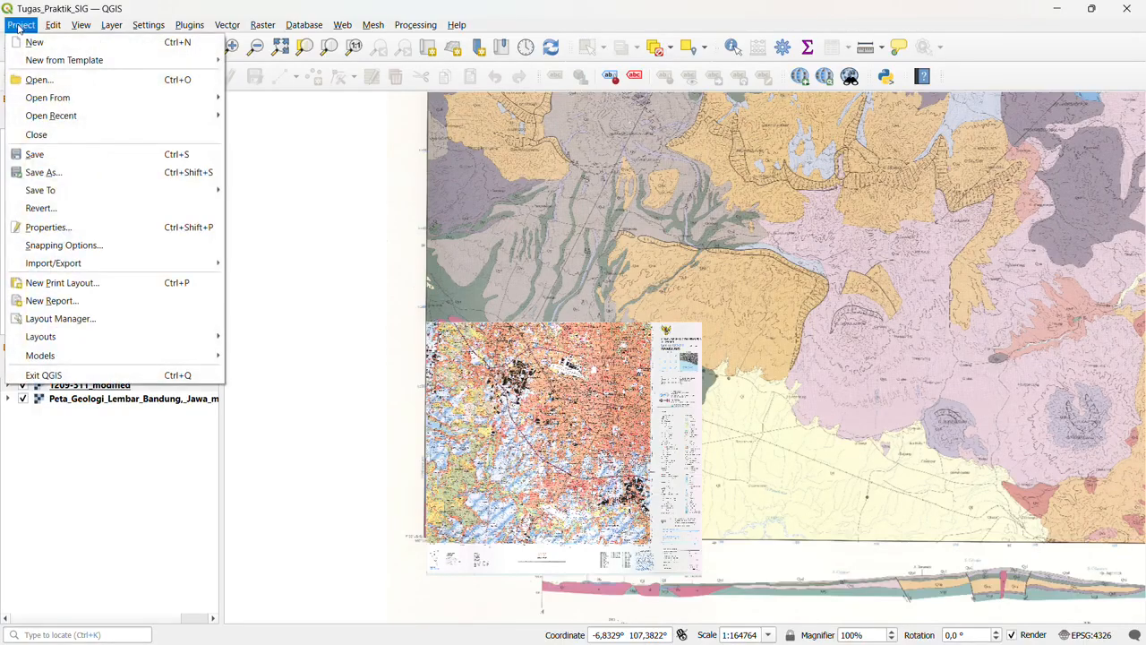
pyautogui.moveTo(256, 27)
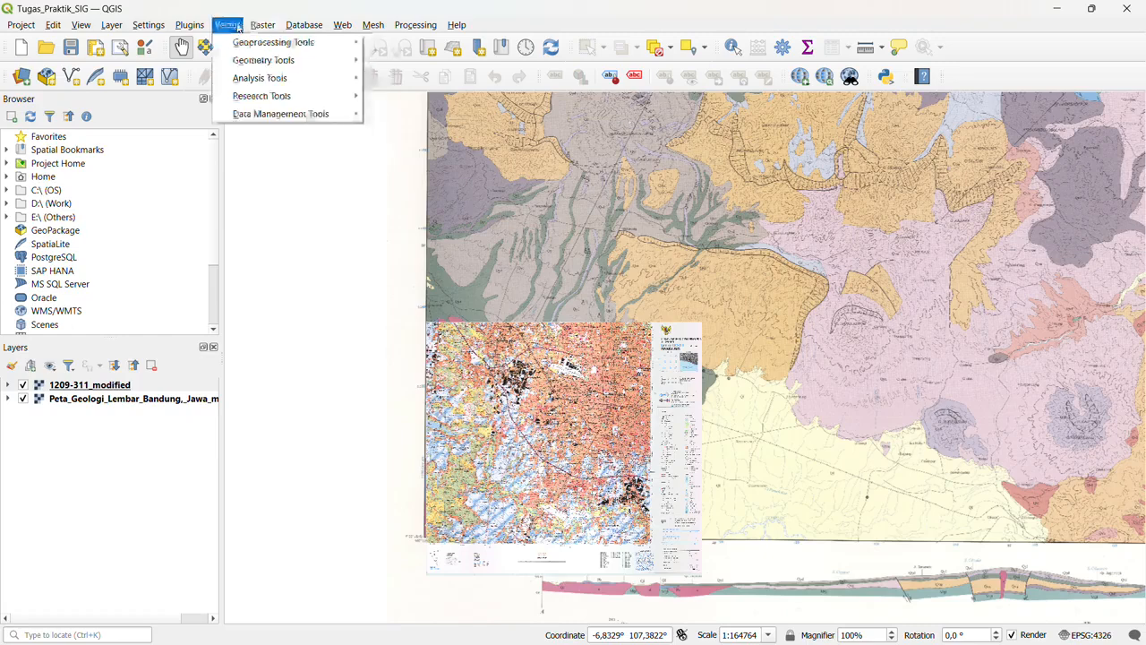
pyautogui.moveTo(90, 28)
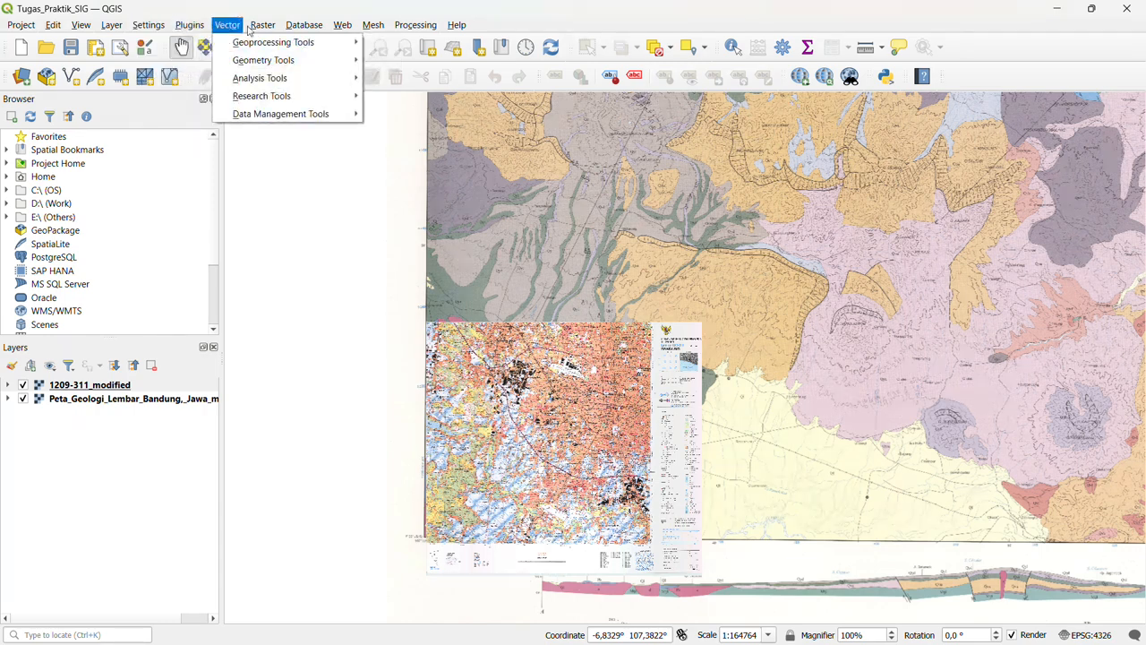
pyautogui.moveTo(309, 30)
pyautogui.moveTo(345, 29)
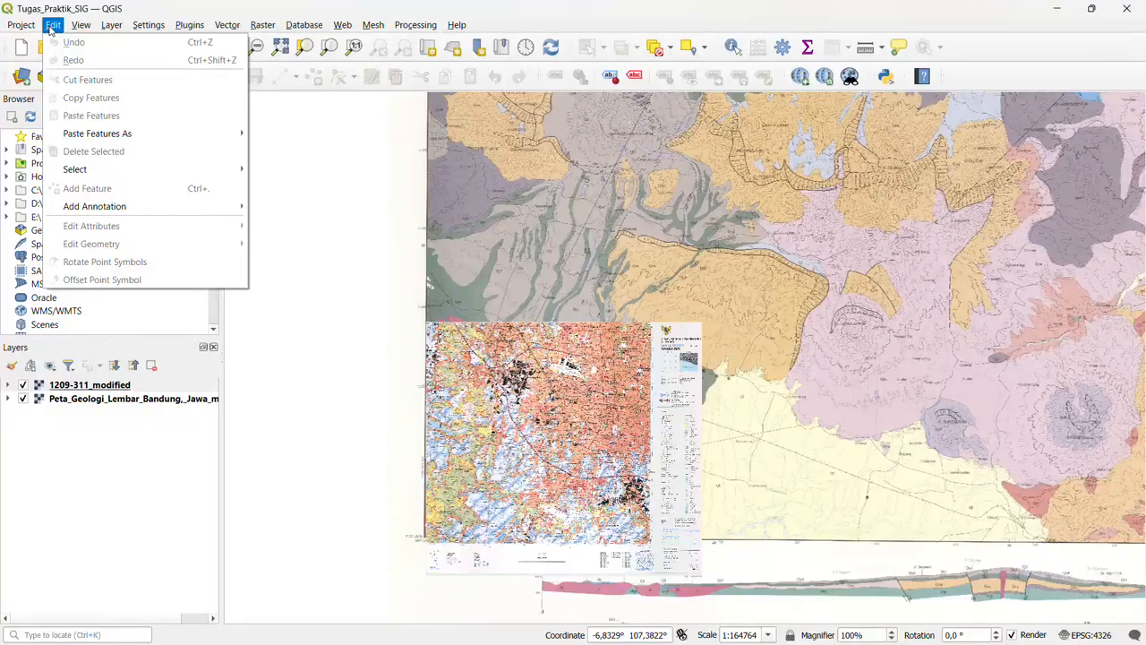
pyautogui.moveTo(33, 29)
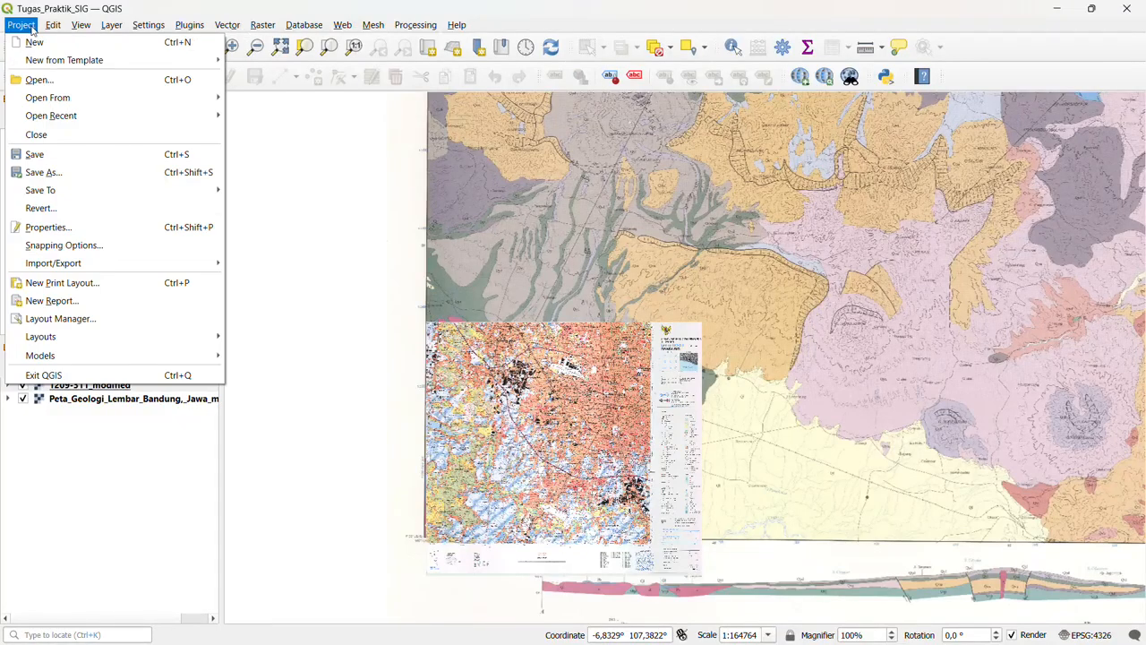
pyautogui.moveTo(206, 269)
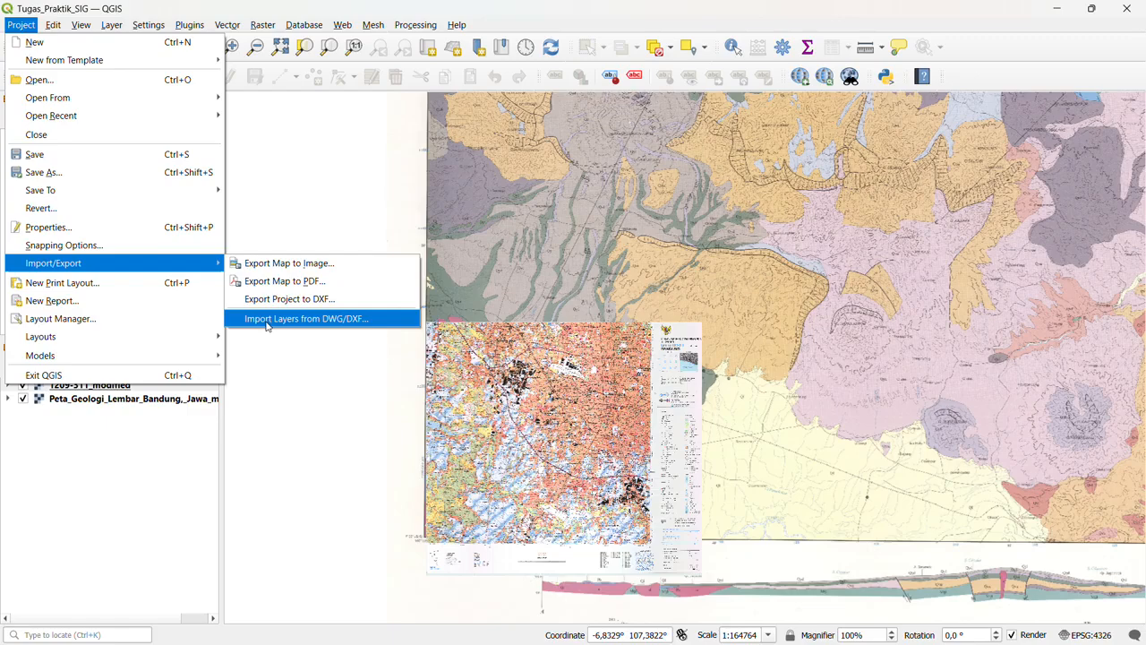
pyautogui.click(353, 211)
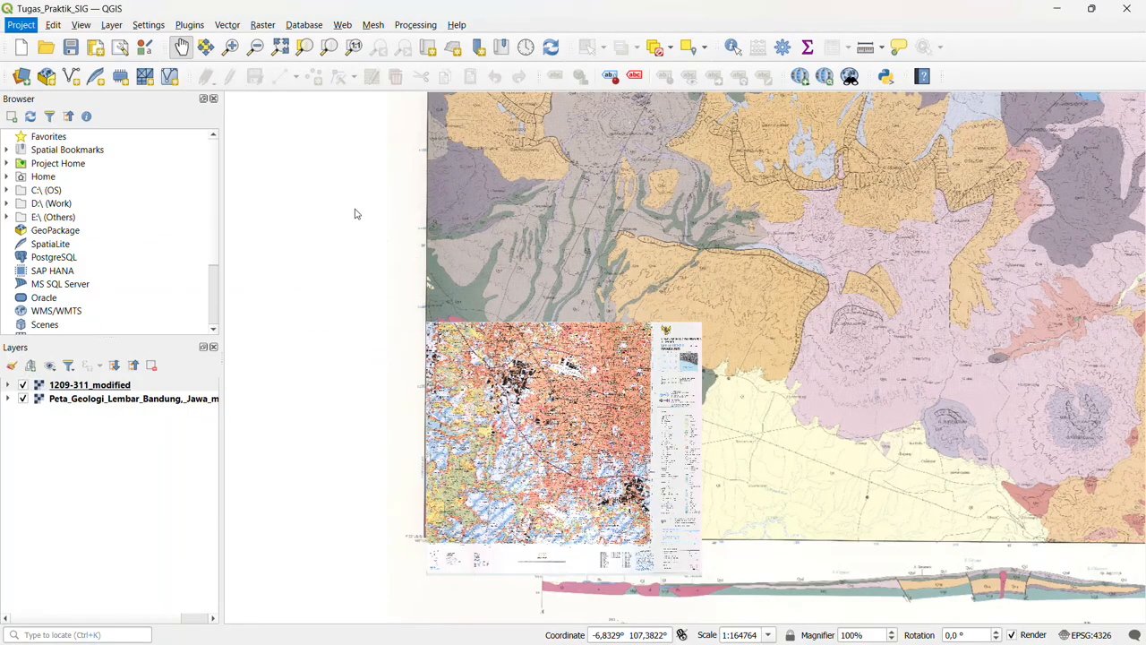
pyautogui.click(355, 208)
pyautogui.moveTo(464, 187); pyautogui.dragTo(244, 188)
pyautogui.moveTo(788, 220); pyautogui.dragTo(520, 220)
pyautogui.click(19, 25)
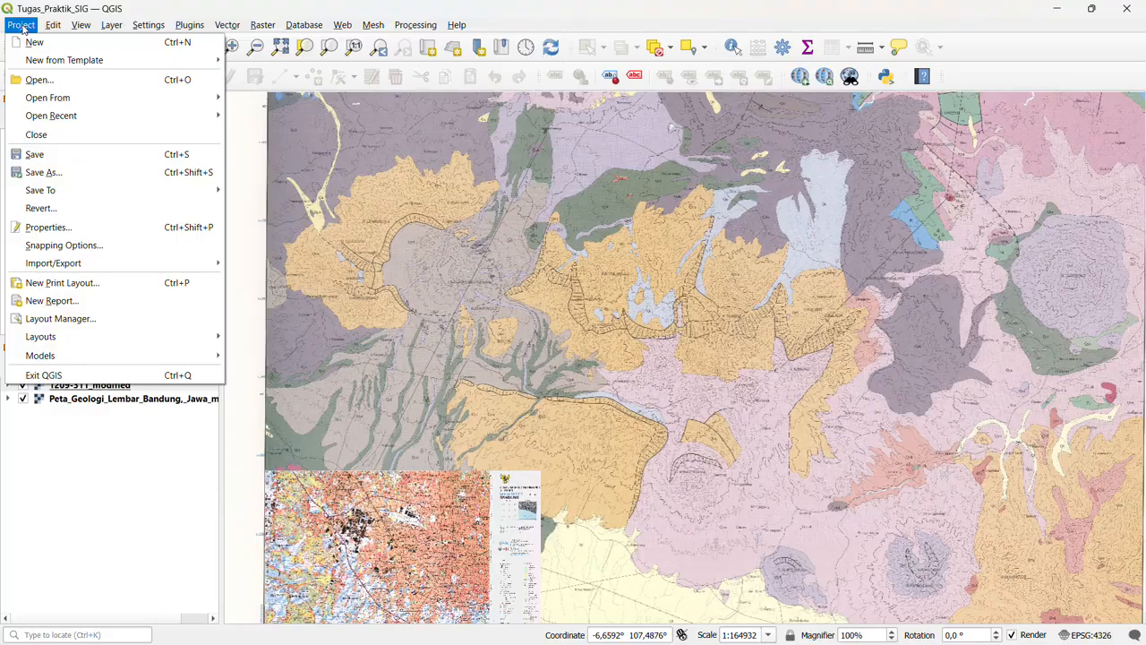
pyautogui.moveTo(99, 96)
pyautogui.click(74, 6)
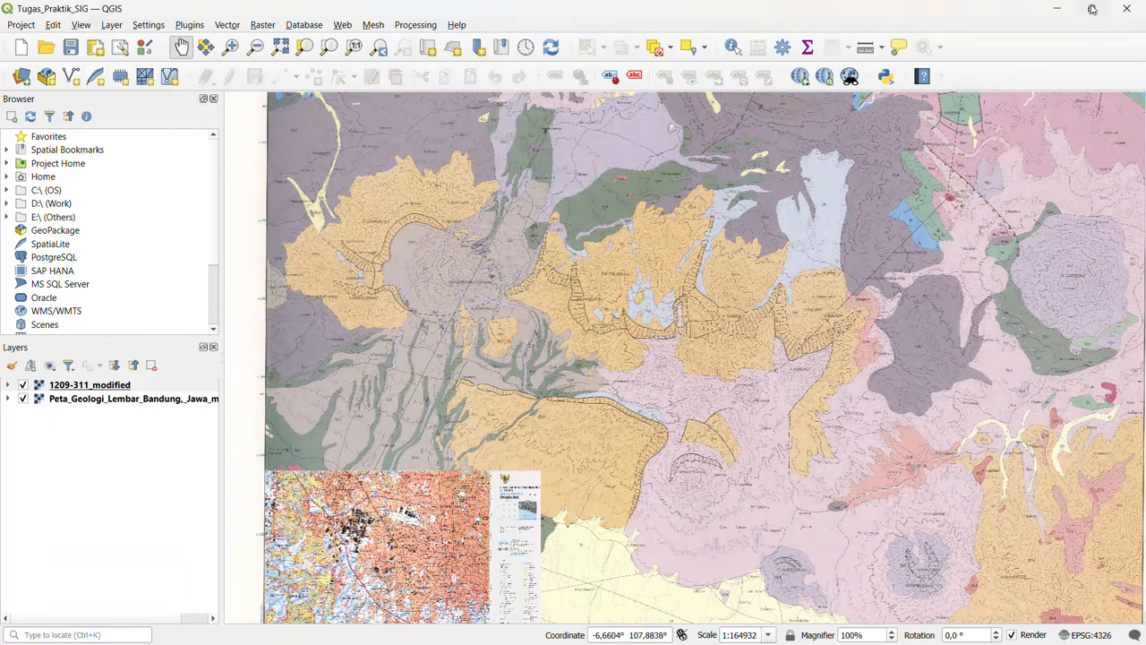
# Step: Arrange the QGIS and File Explorer windows side by side and open the Kmz folder inside the desktop's SIG folder
pyautogui.moveTo(1093, 9)
pyautogui.click(1008, 63)
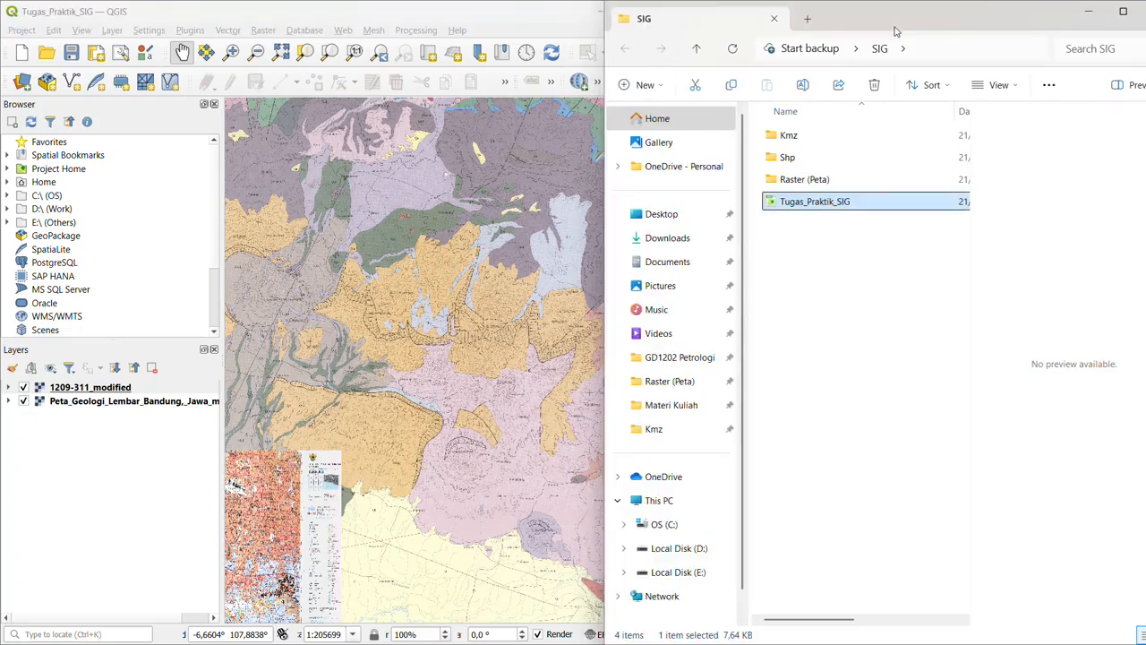
pyautogui.moveTo(889, 29); pyautogui.dragTo(960, 51)
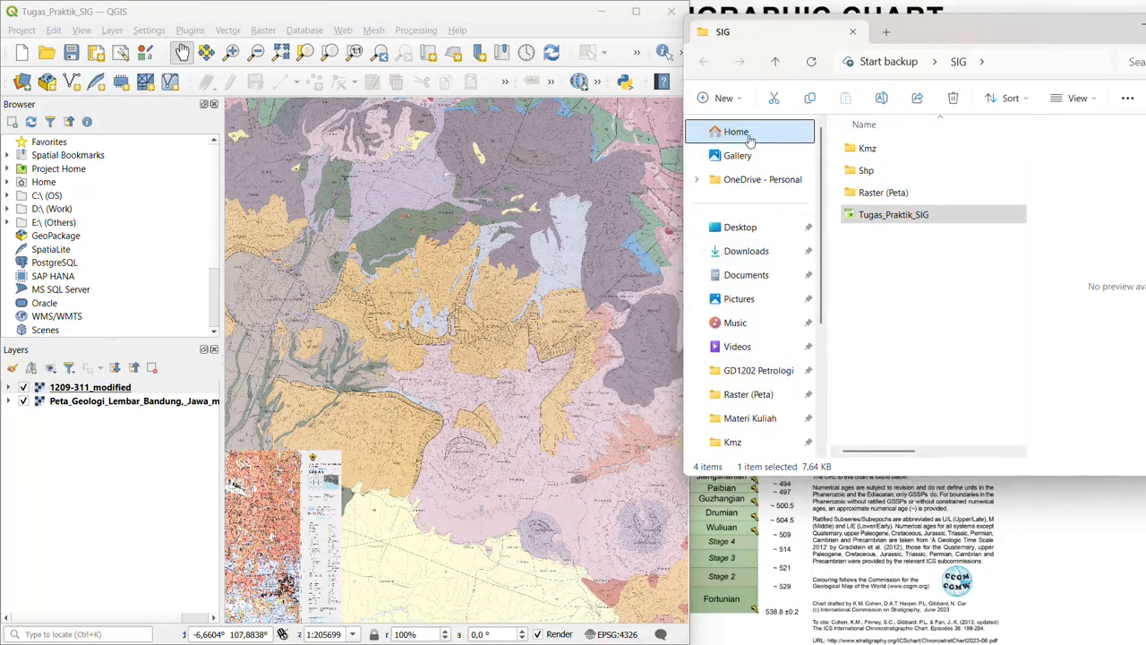
pyautogui.click(740, 229)
pyautogui.doubleClick(869, 149)
pyautogui.doubleClick(891, 151)
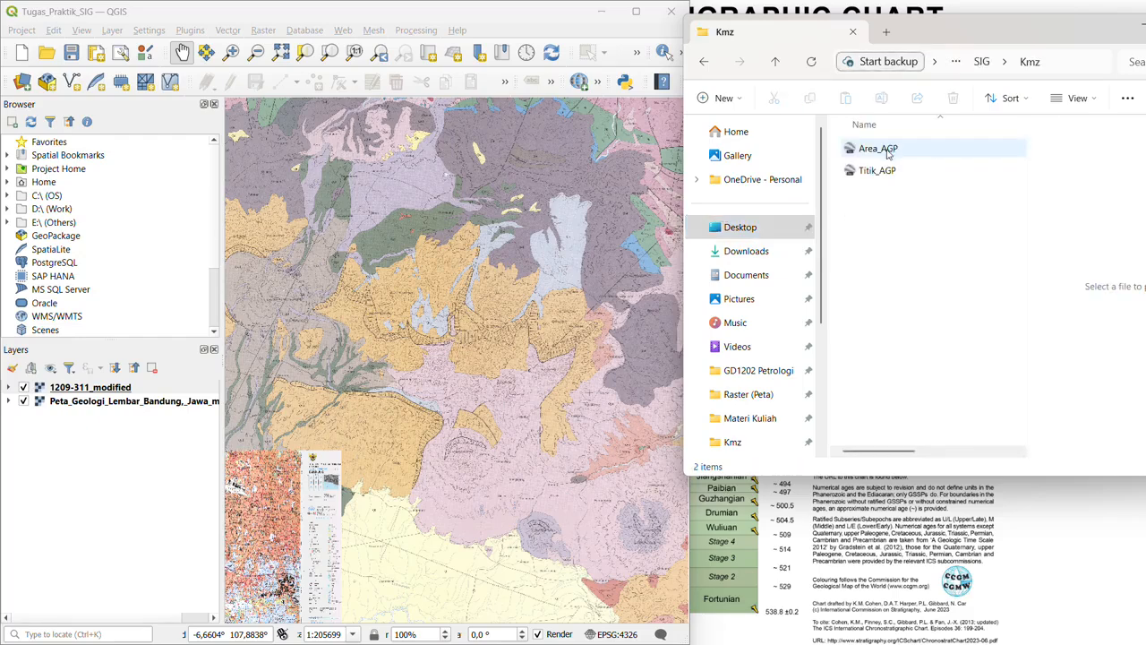
# Step: Load the Titik_AGP KMZ file from the Kmz folder into the QGIS project as a point layer
pyautogui.click(887, 153)
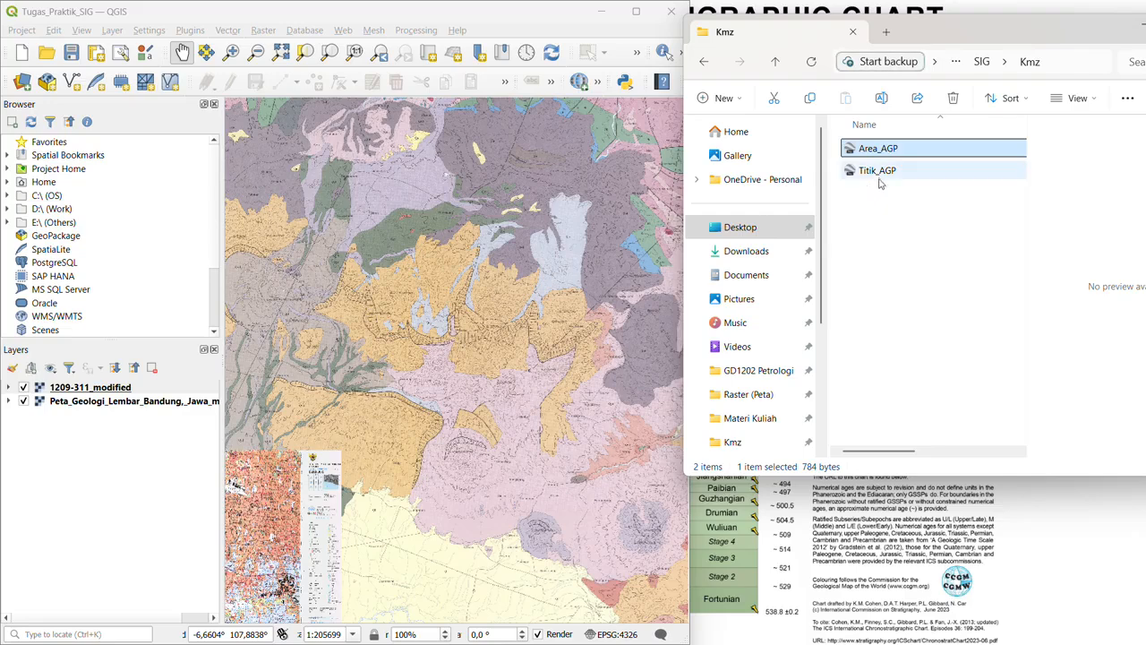
pyautogui.click(883, 174)
pyautogui.click(891, 154)
pyautogui.click(879, 175)
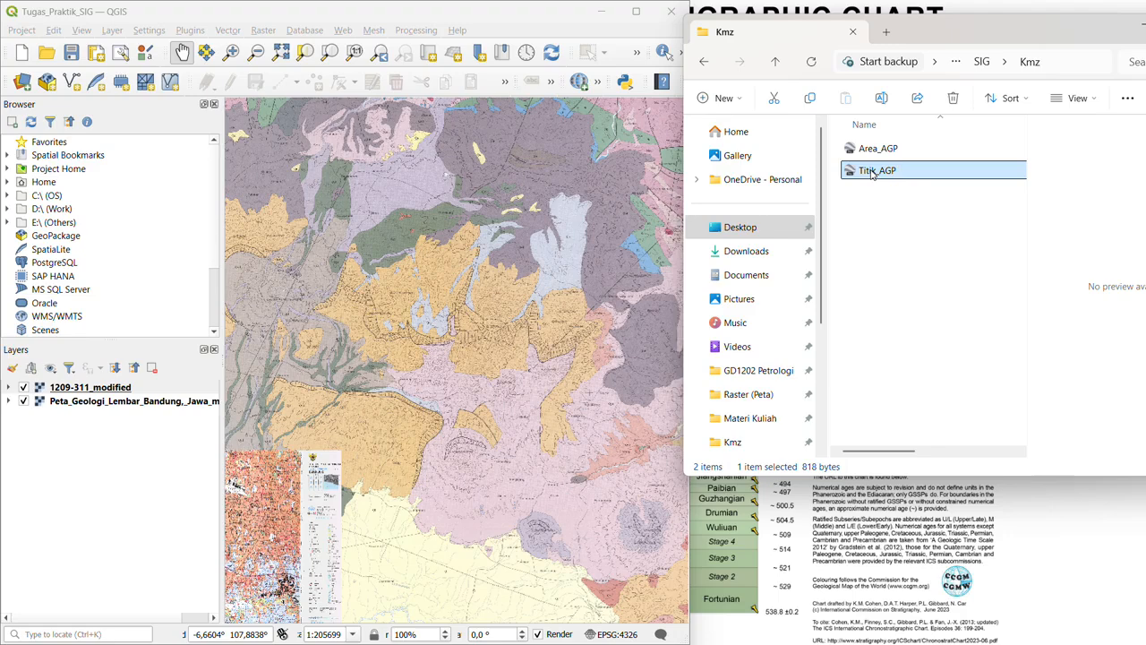
pyautogui.moveTo(871, 173); pyautogui.dragTo(421, 330)
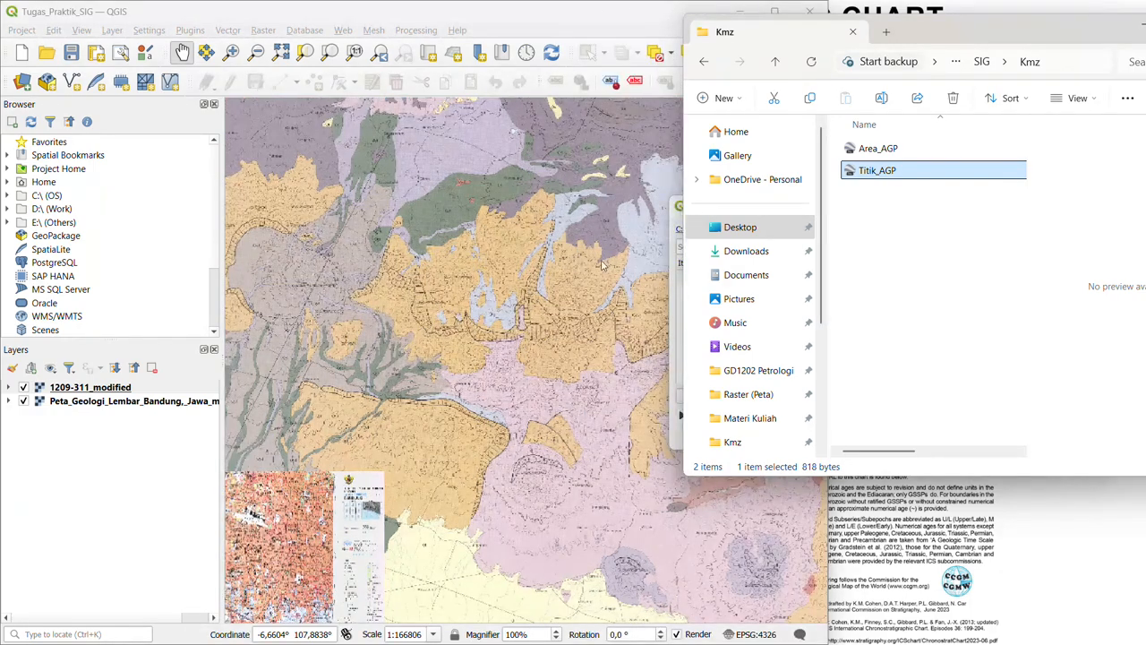
pyautogui.moveTo(806, 35); pyautogui.dragTo(990, 162)
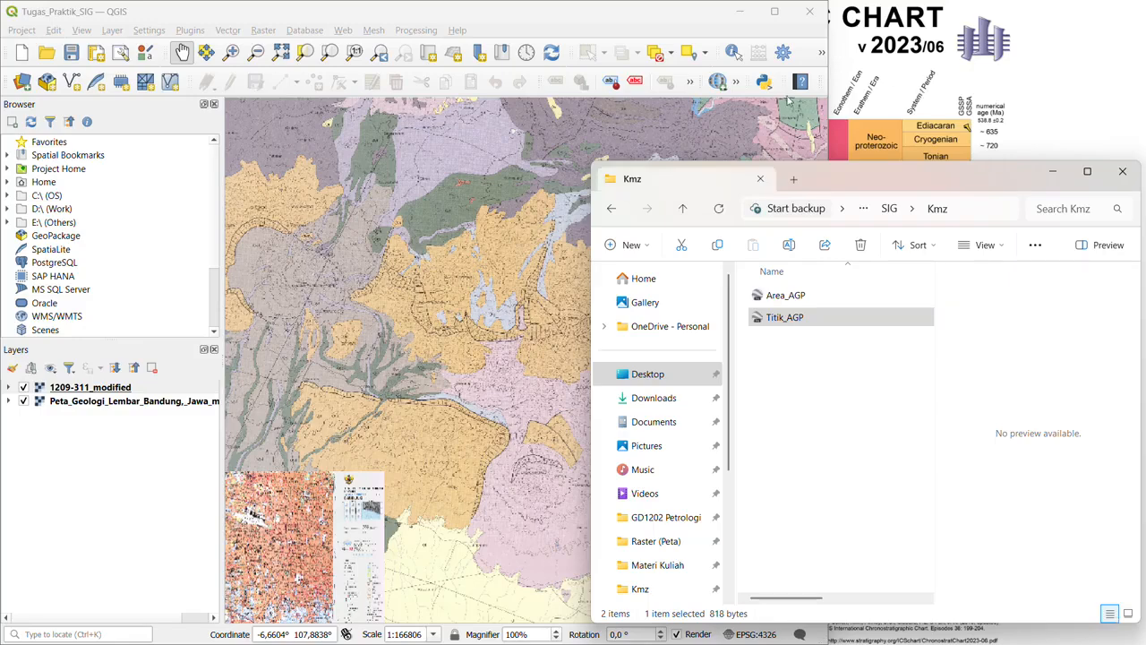
pyautogui.moveTo(896, 178); pyautogui.dragTo(304, 107)
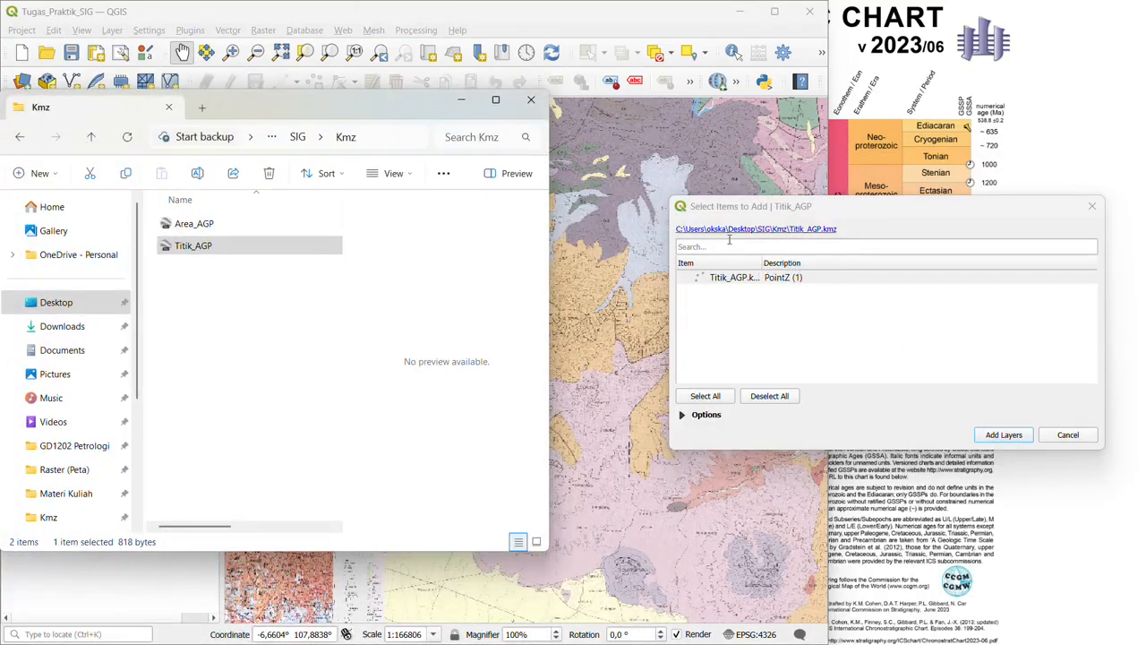
pyautogui.click(786, 280)
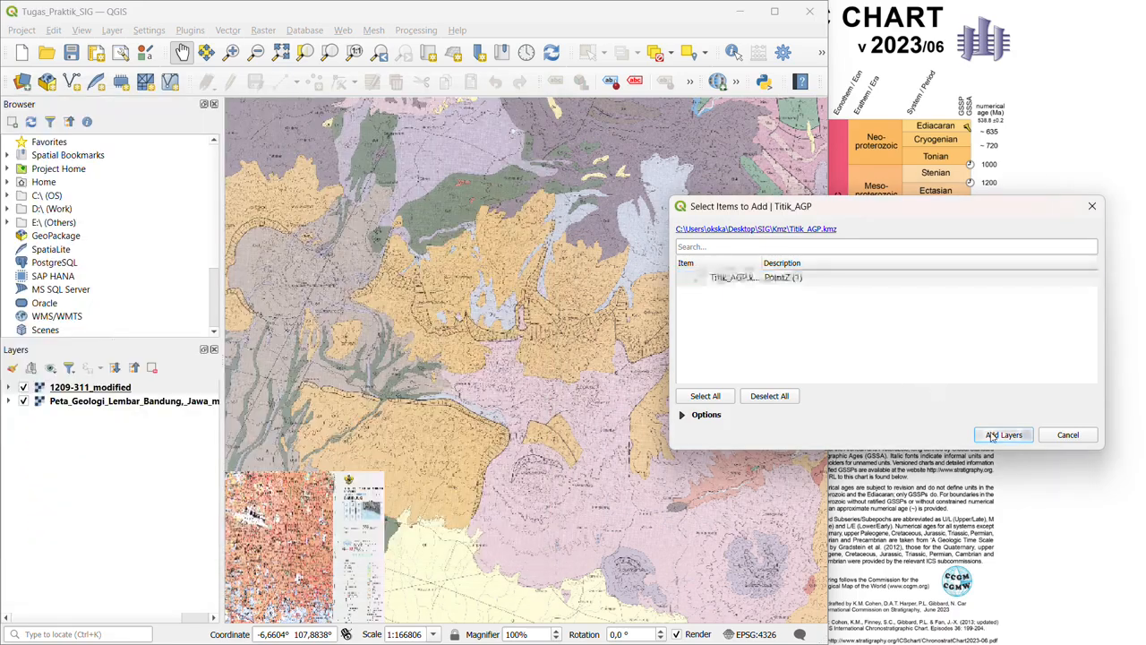
pyautogui.click(1027, 435)
pyautogui.click(122, 390)
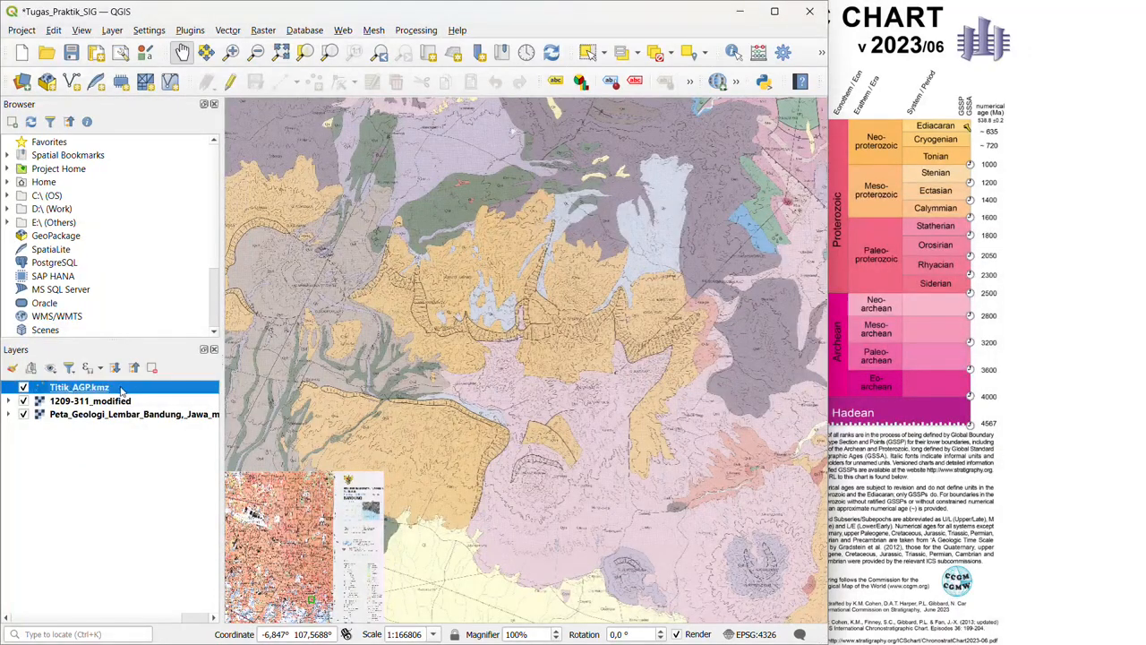
pyautogui.moveTo(312, 400); pyautogui.dragTo(486, 248)
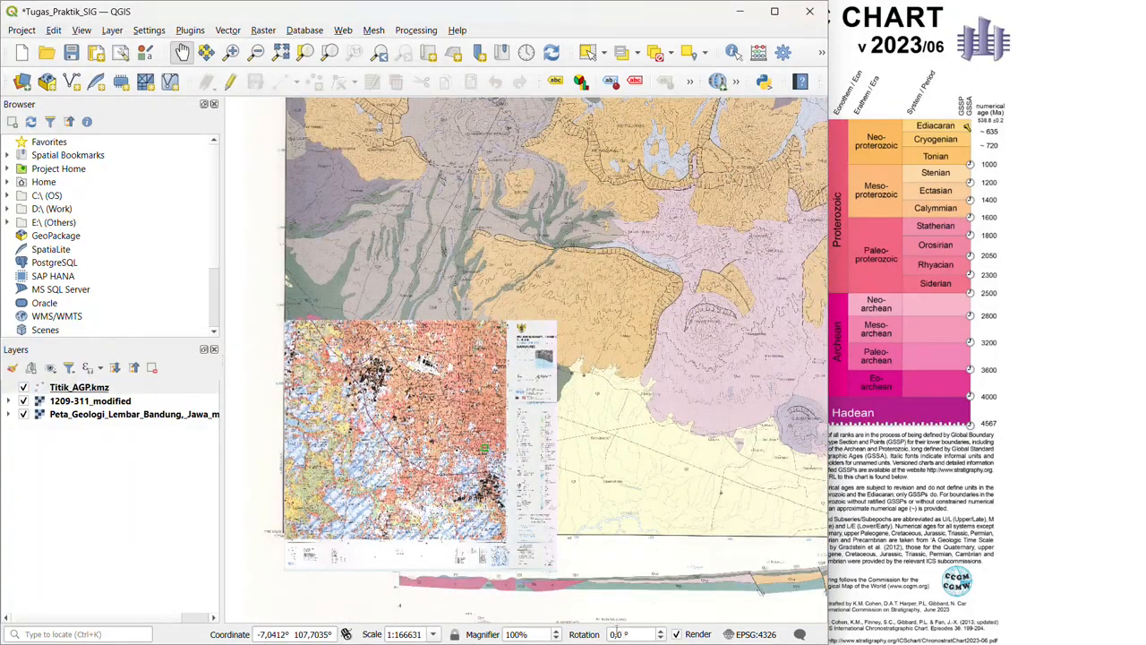
# Step: Add the Area_AGP KMZ file from the Kmz folder to the QGIS project as a polygon layer
pyautogui.hotkey('alt', 'Tab')
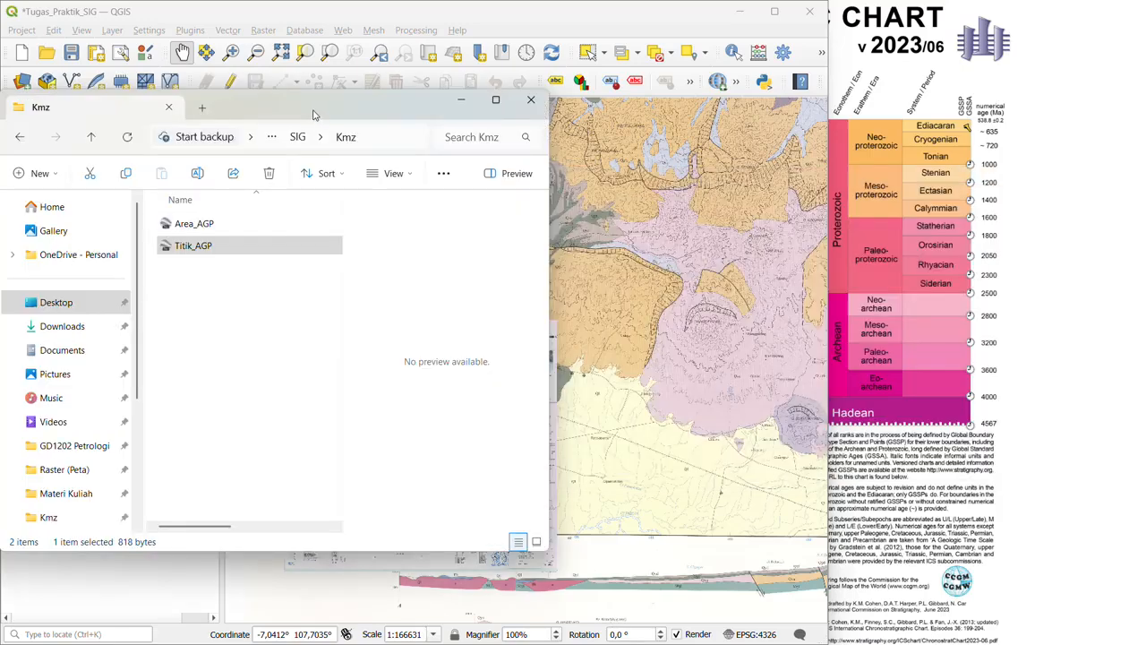
pyautogui.moveTo(314, 114); pyautogui.dragTo(879, 127)
pyautogui.click(765, 238)
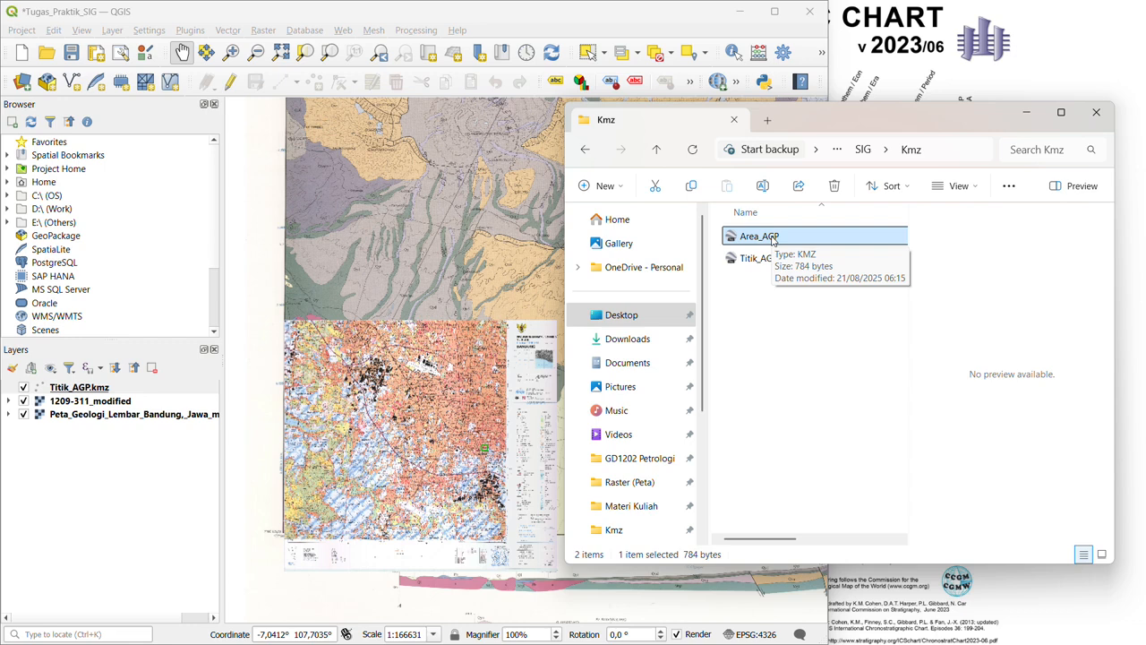
pyautogui.moveTo(773, 240); pyautogui.dragTo(586, 228)
pyautogui.moveTo(752, 234); pyautogui.dragTo(372, 359)
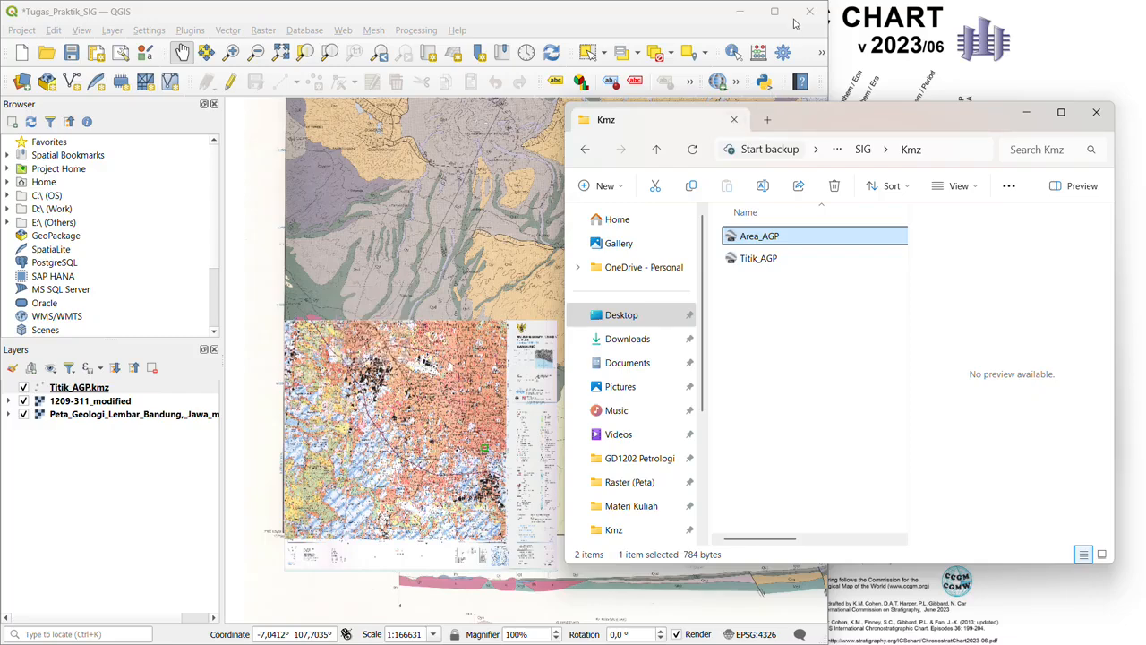
pyautogui.click(1026, 111)
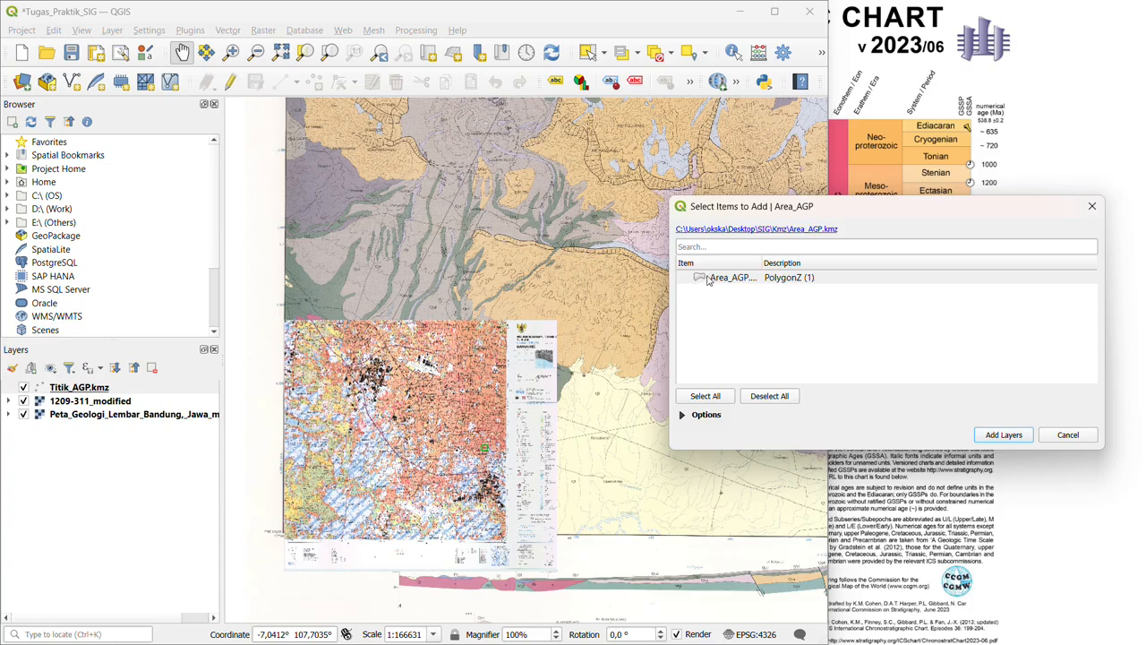
pyautogui.click(769, 280)
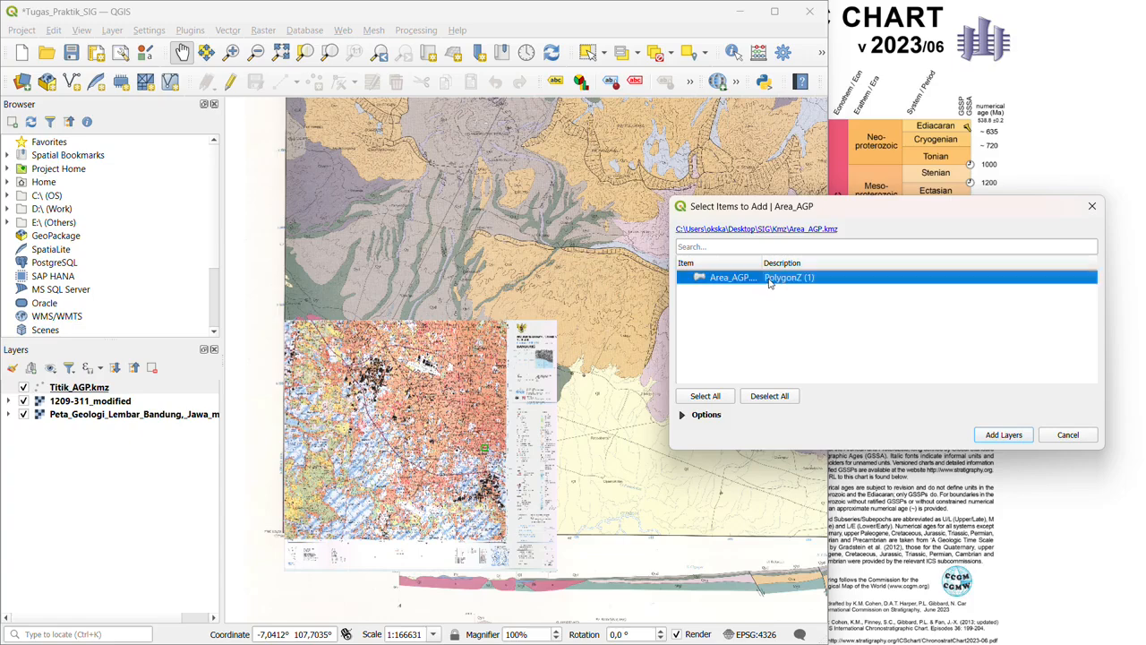
pyautogui.click(1004, 435)
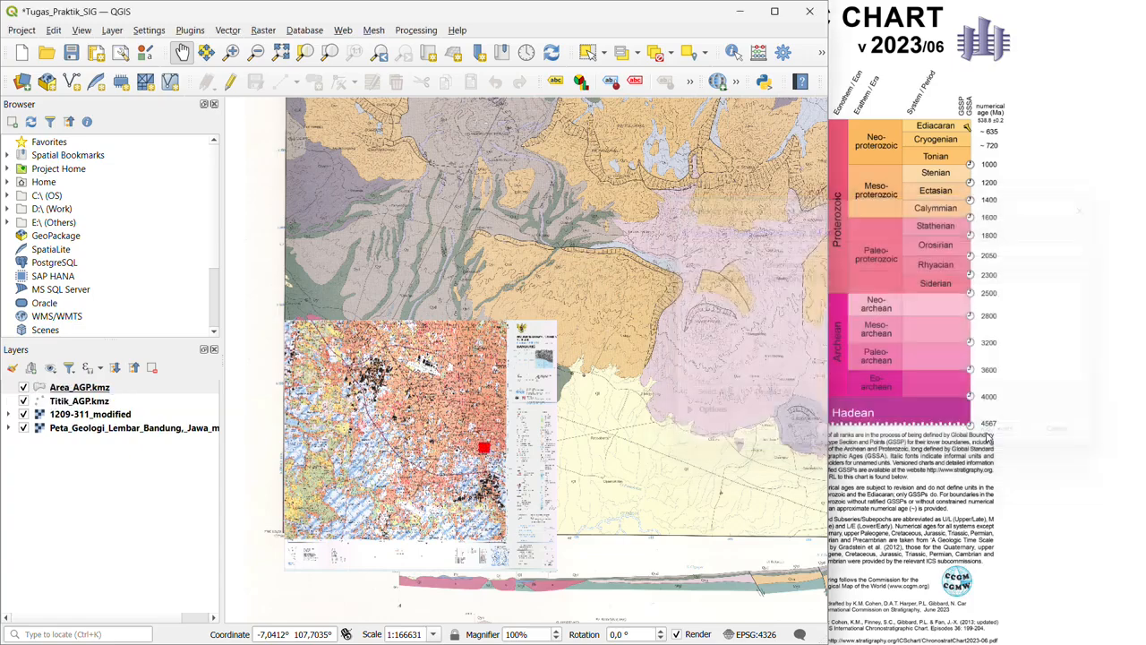
pyautogui.click(80, 401)
# Step: Maximize the QGIS window and fit the map view to the Area_AGP.kmz layer and its immediate surroundings
pyautogui.click(775, 10)
pyautogui.click(94, 386)
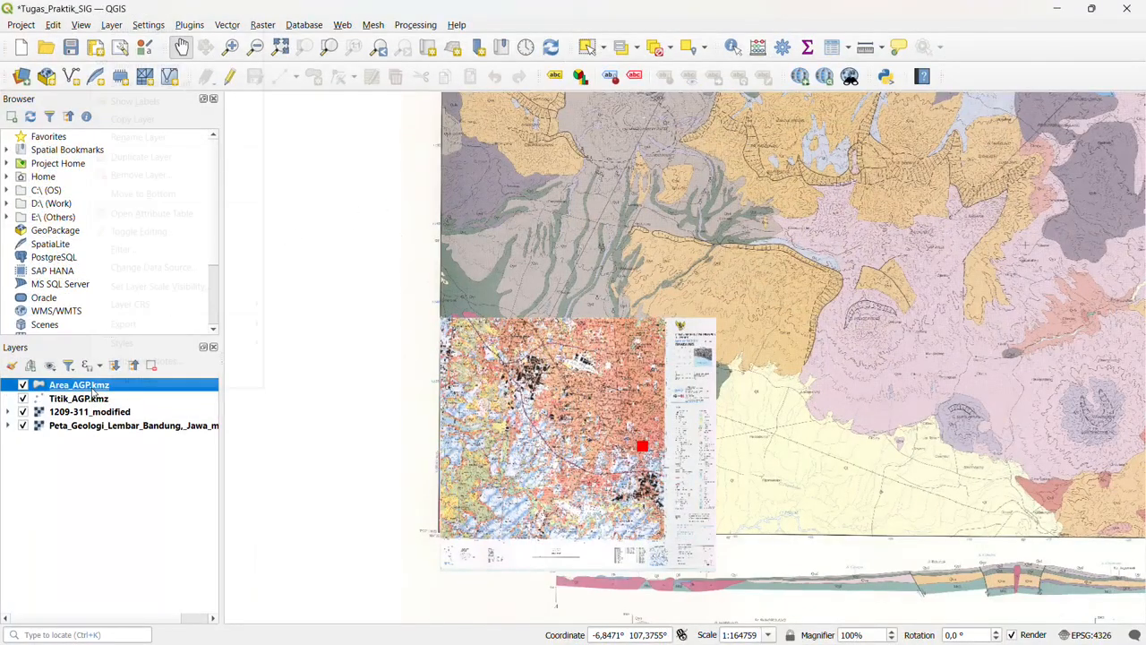
pyautogui.rightClick(93, 392)
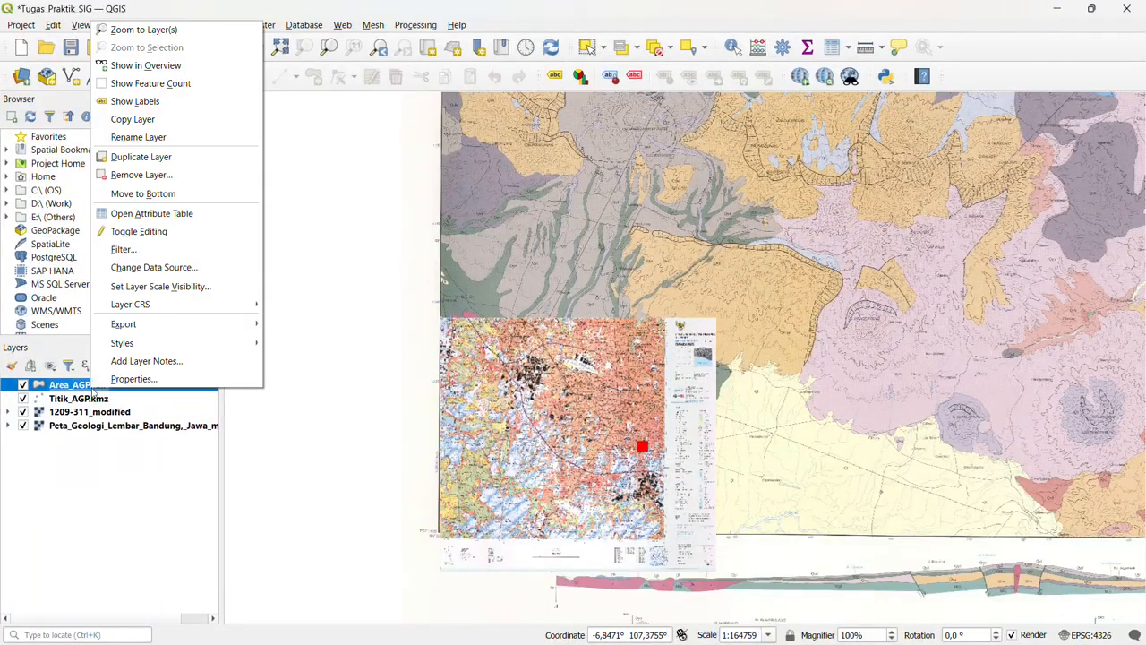
pyautogui.click(161, 29)
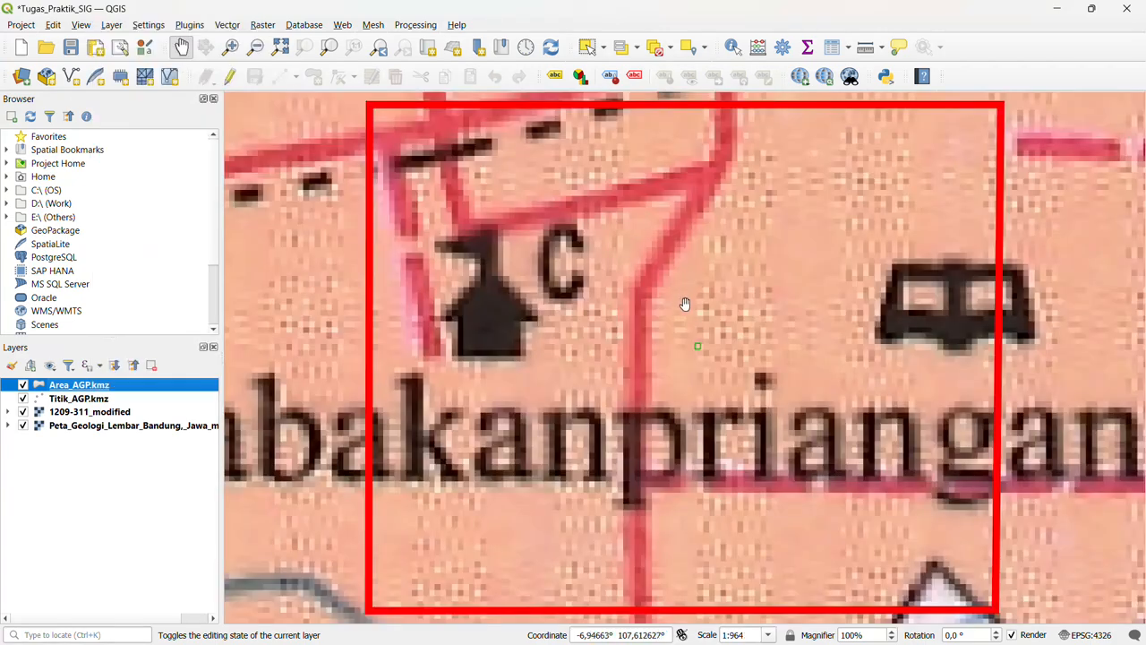
pyautogui.scroll(-1, 624, 271)
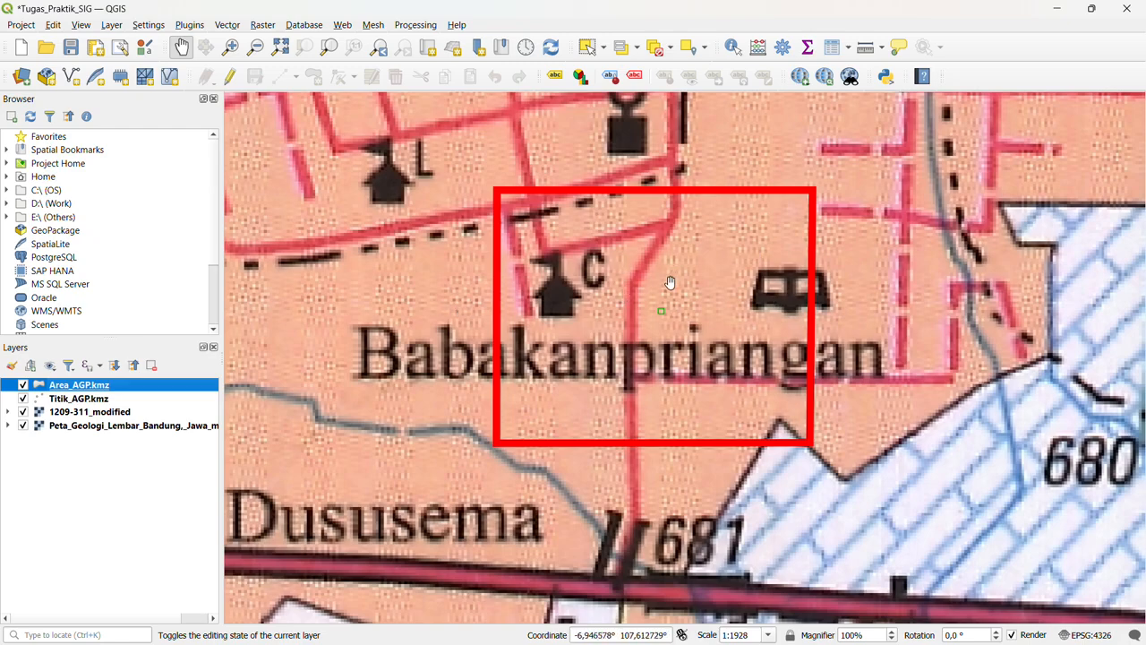
pyautogui.scroll(-1, 670, 325)
pyautogui.scroll(1, 668, 327)
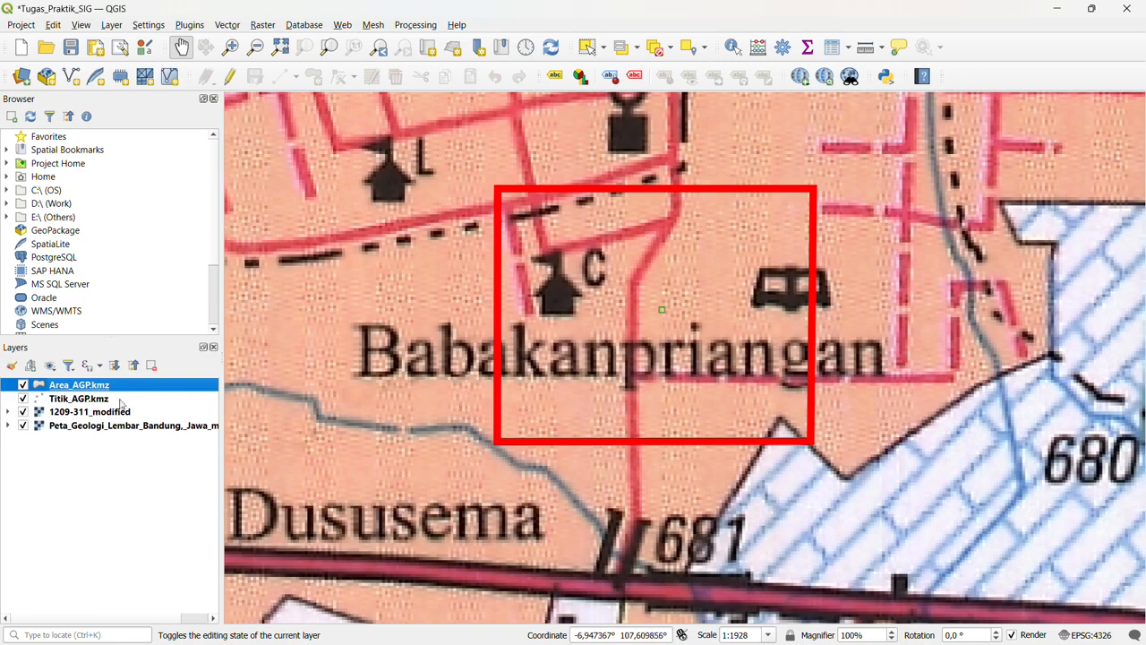
# Step: Temporarily hide the 1209-311_modified layer to examine the AGP area's location on the underlying geological map
pyautogui.click(23, 412)
pyautogui.scroll(-4, 624, 337)
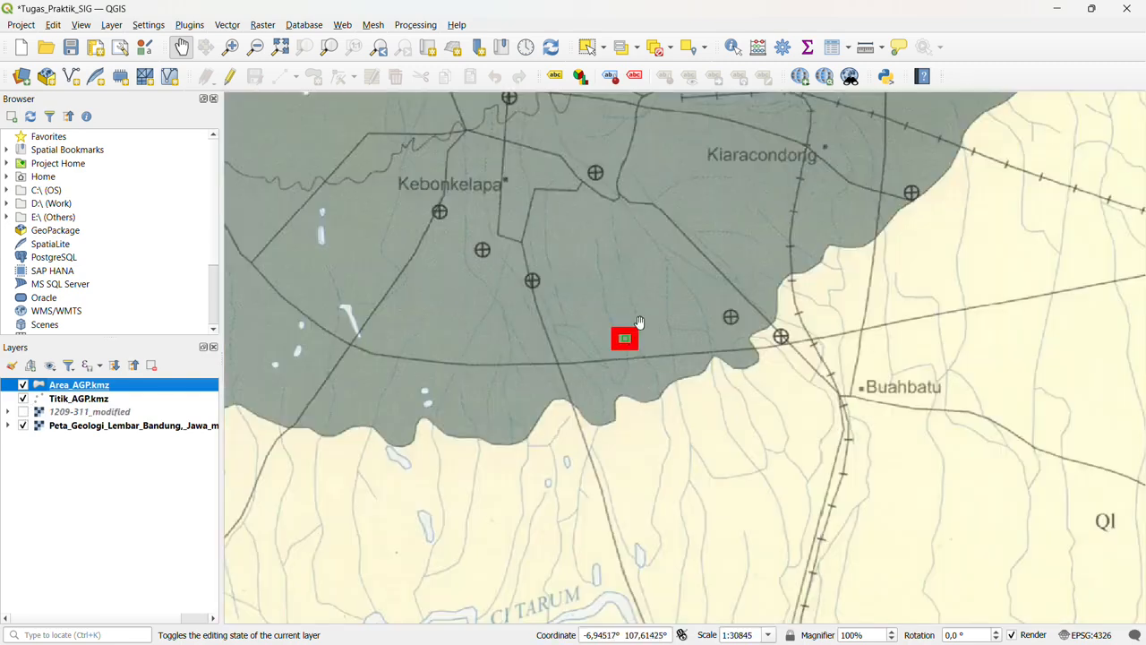
pyautogui.scroll(2, 625, 337)
pyautogui.scroll(1, 642, 355)
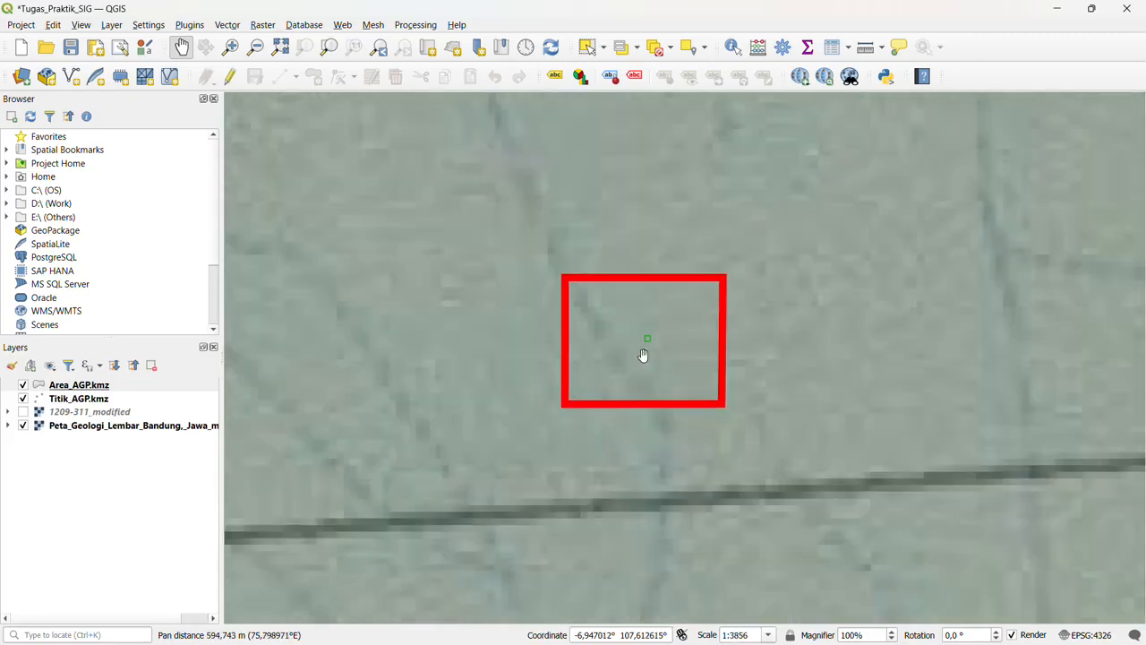
pyautogui.click(23, 412)
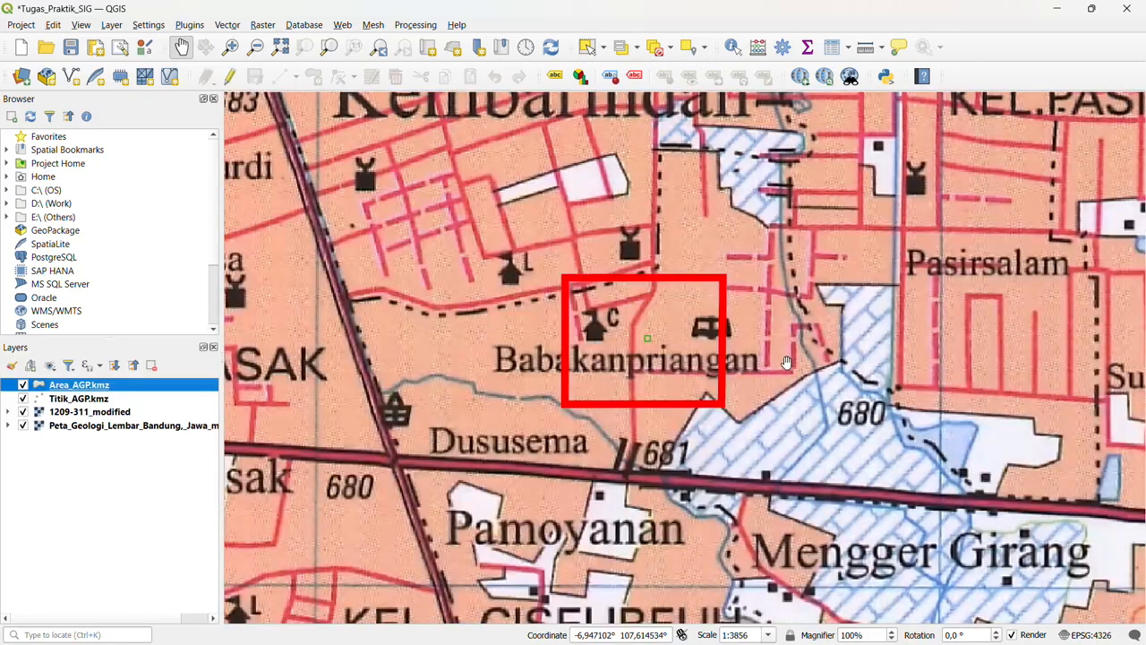
pyautogui.scroll(1, 657, 349)
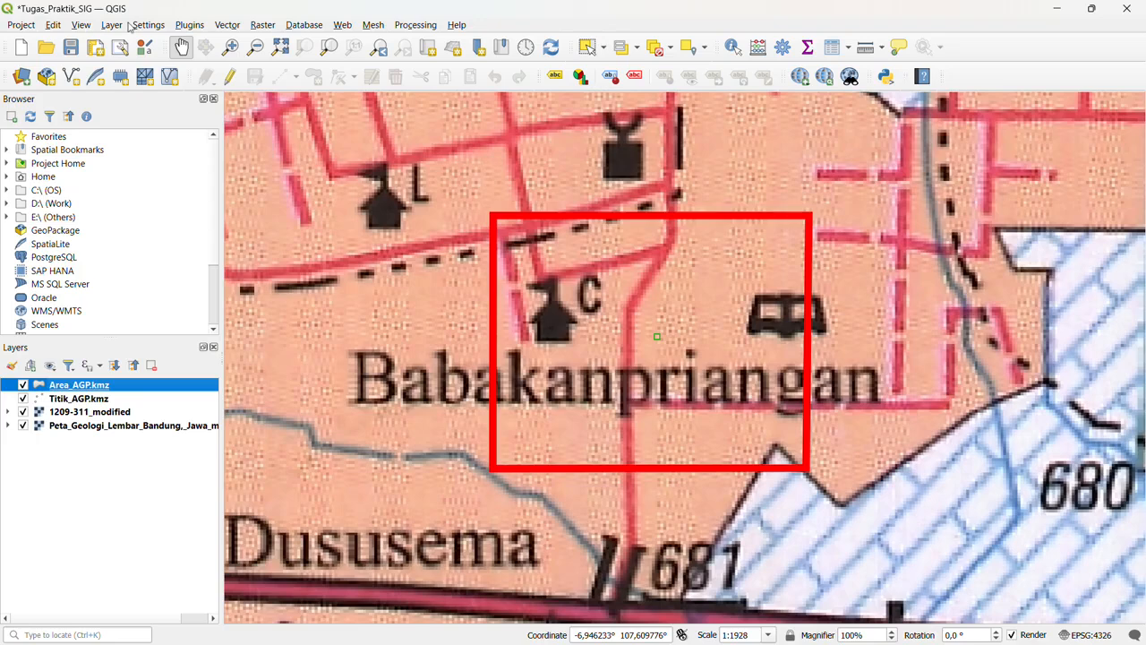
# Step: Look through the available toolbars and panels, hide the Browser panel and restore it
pyautogui.click(53, 24)
pyautogui.moveTo(80, 27)
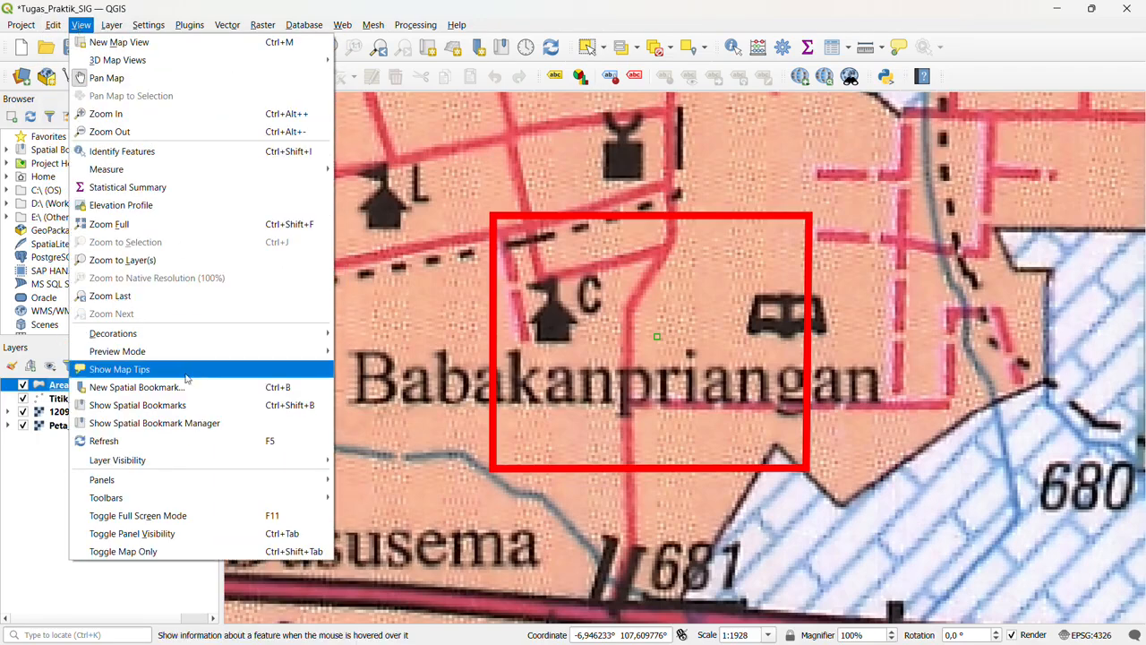
pyautogui.moveTo(174, 497)
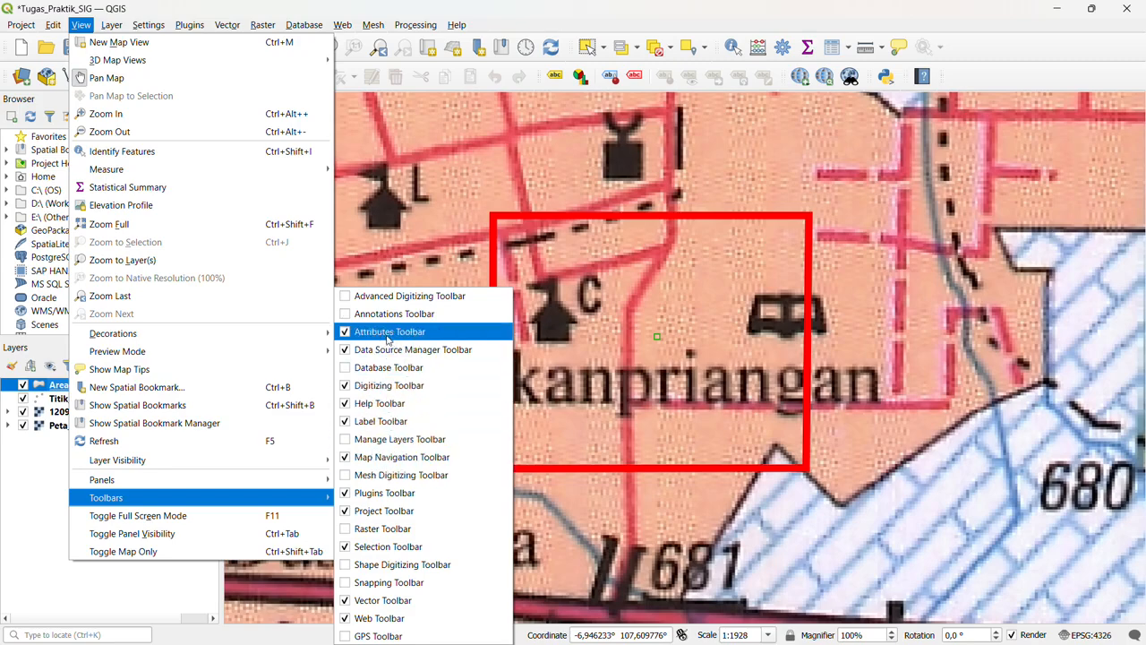
pyautogui.moveTo(240, 481)
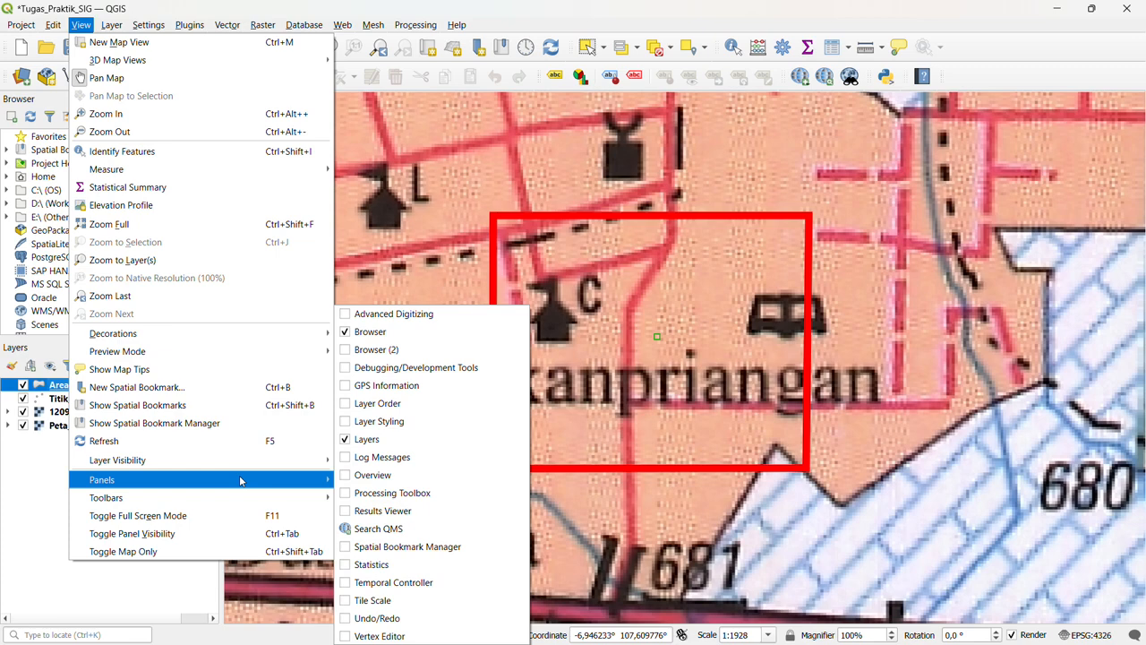
pyautogui.click(369, 333)
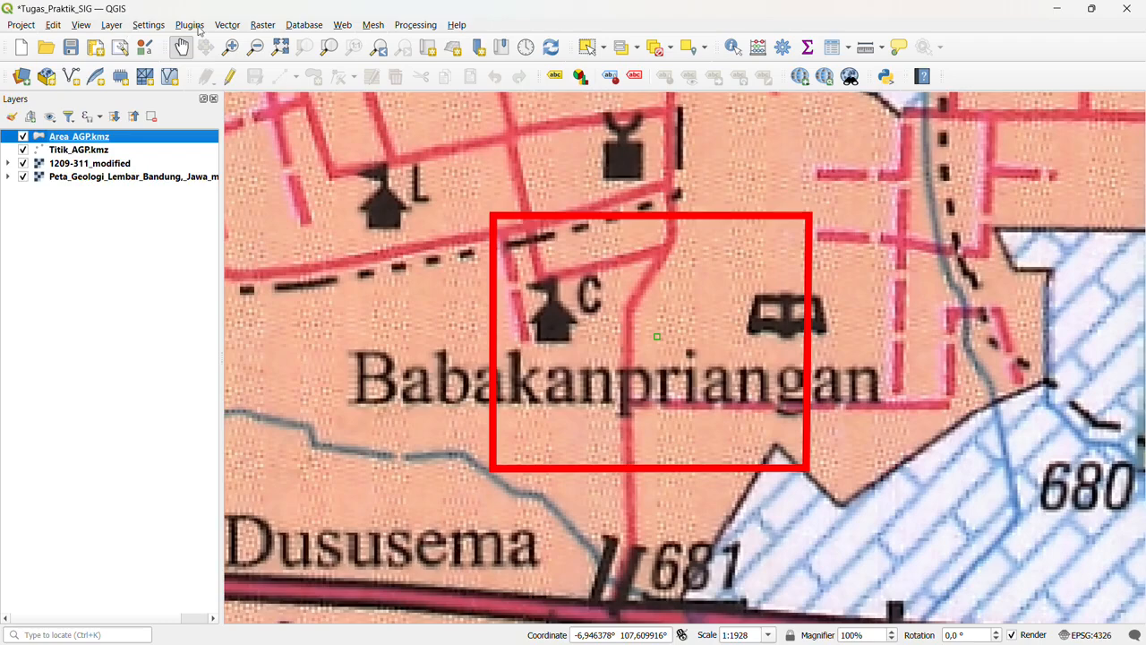
pyautogui.click(81, 25)
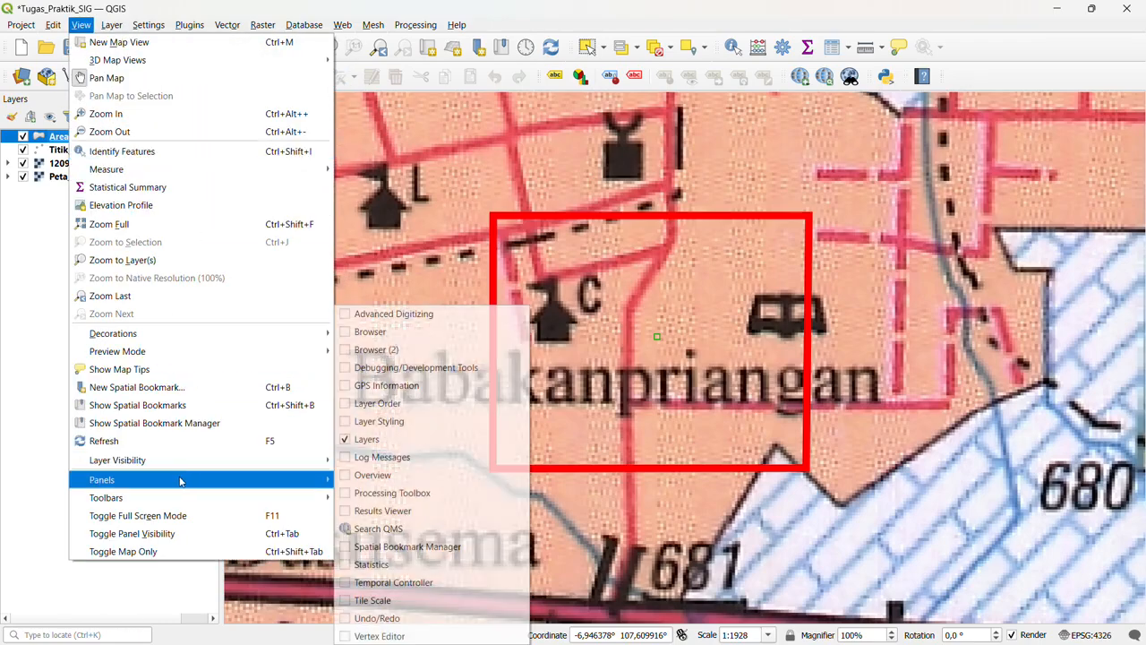
pyautogui.click(367, 332)
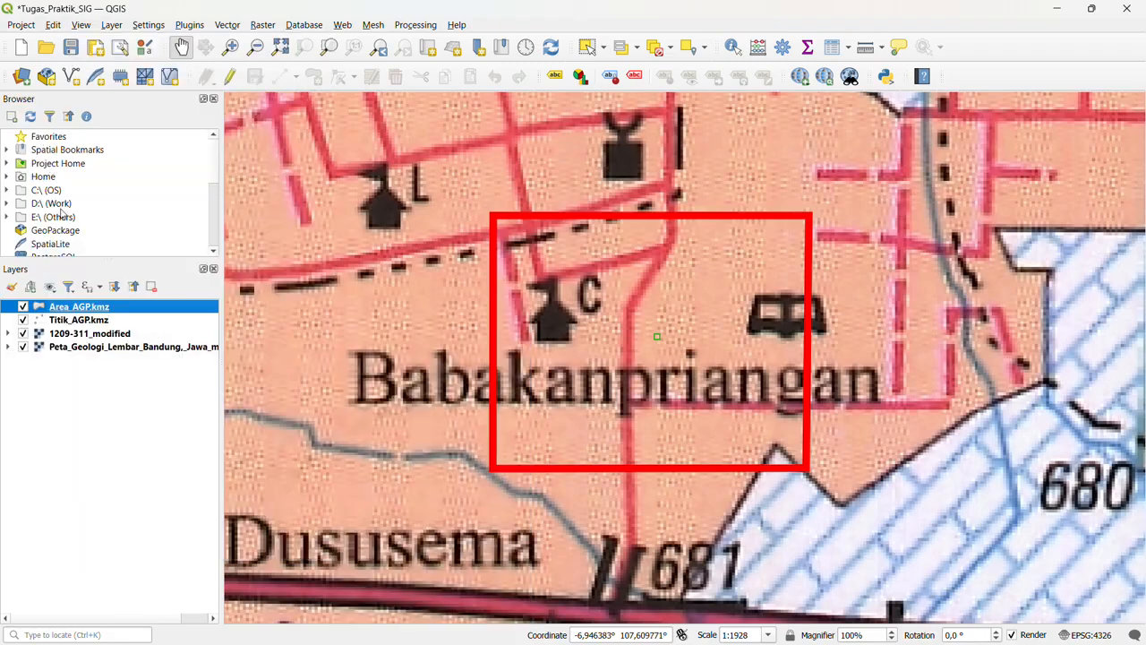
# Step: Hide the Layers panel and restore it below the Browser panel
pyautogui.click(80, 27)
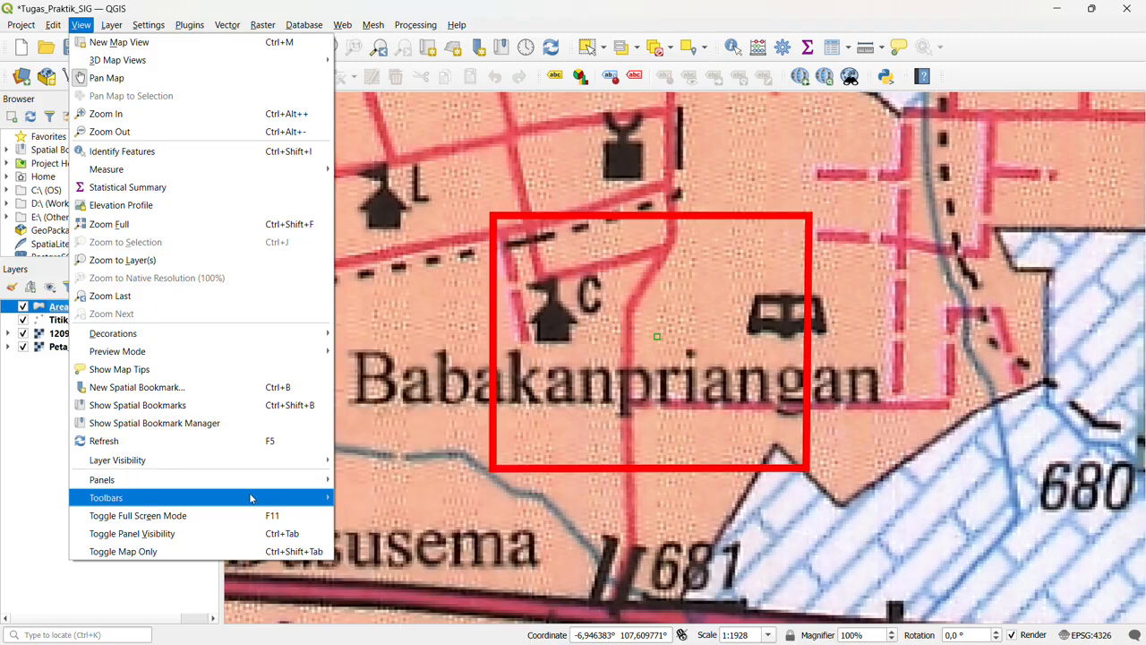
pyautogui.moveTo(251, 480)
pyautogui.click(367, 438)
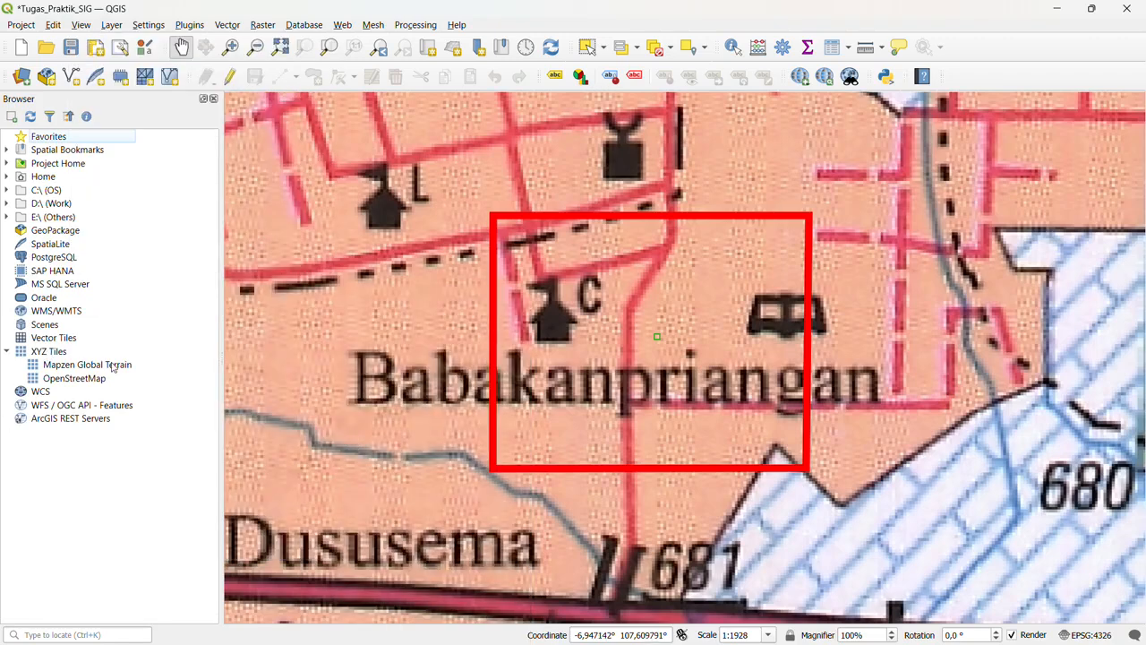
pyautogui.click(106, 20)
pyautogui.moveTo(83, 27)
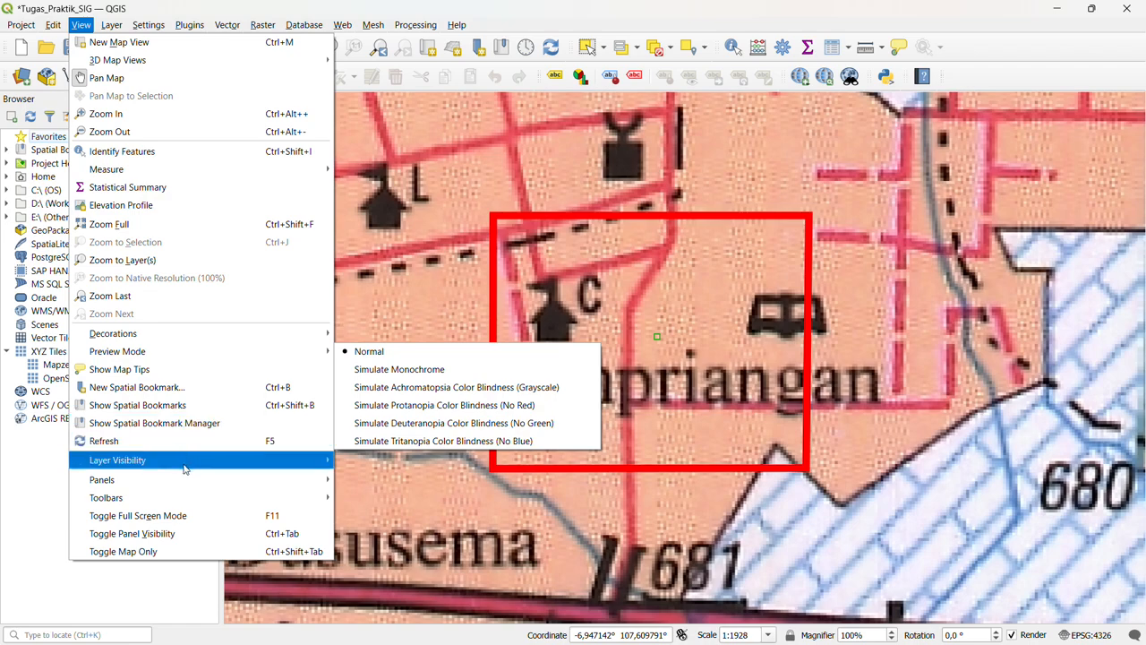
pyautogui.moveTo(185, 486)
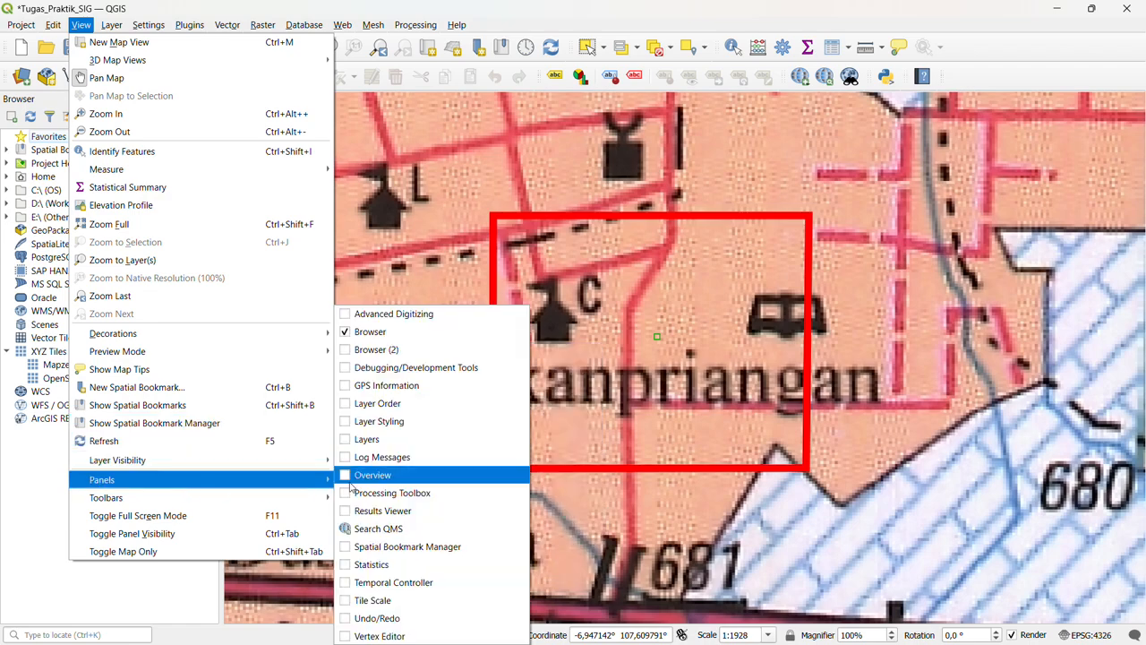
pyautogui.click(368, 439)
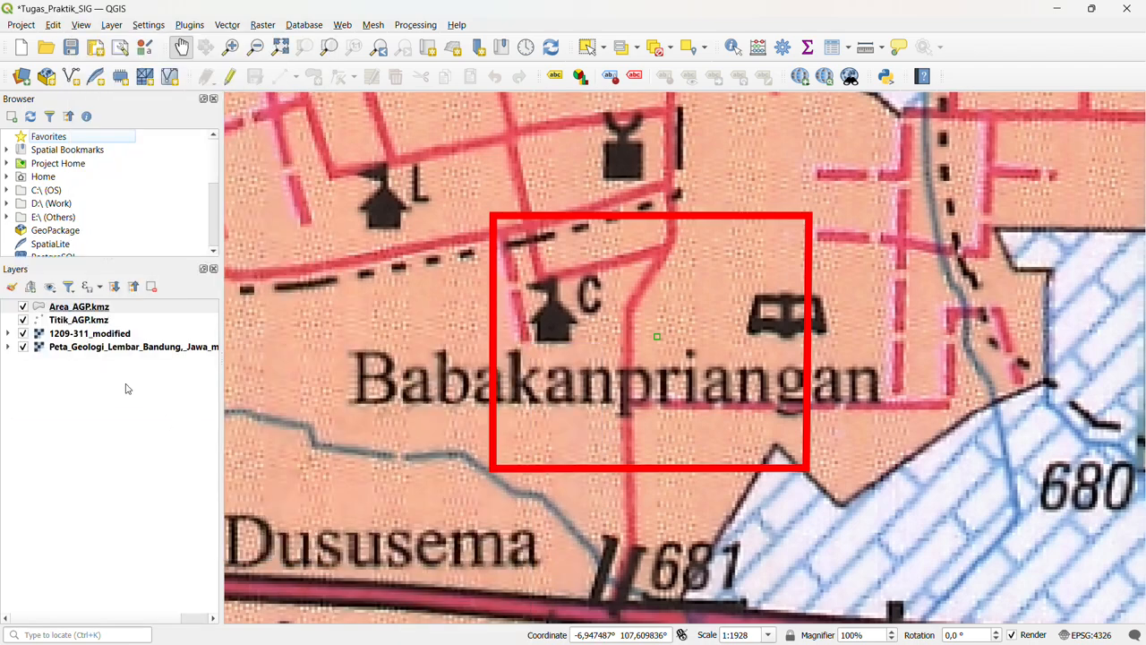
pyautogui.scroll(-1, 166, 195)
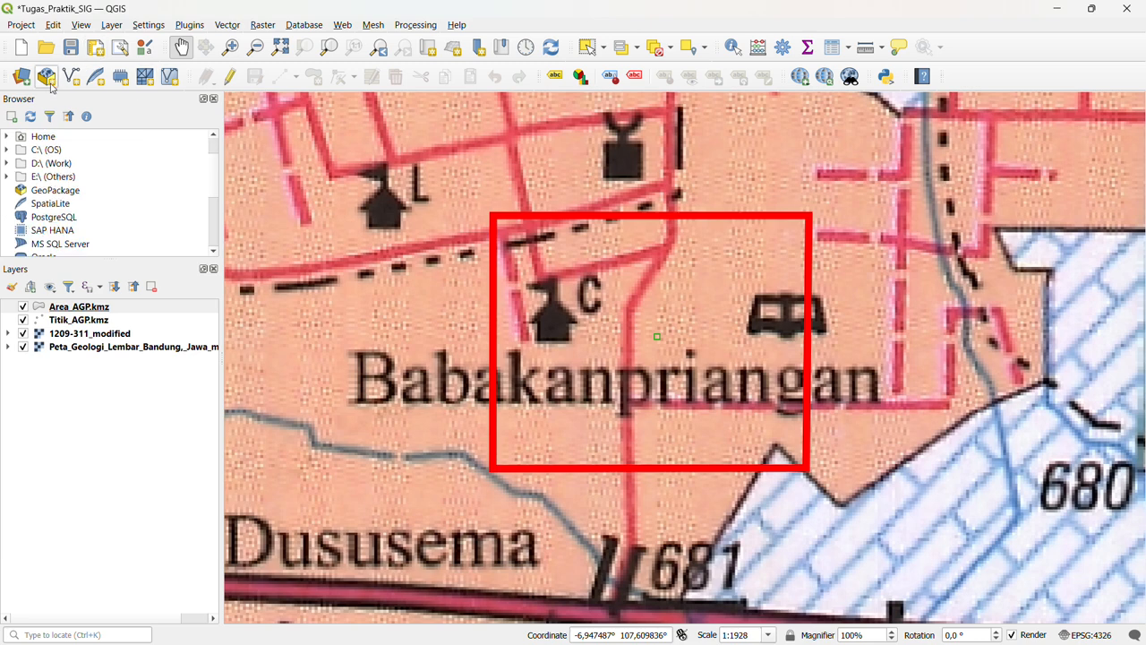
# Step: Add the OpenStreetMap XYZ tile layer to the project and place it below Titik_AGP.kmz and above 1209-311_modified
pyautogui.scroll(-3, 219, 177)
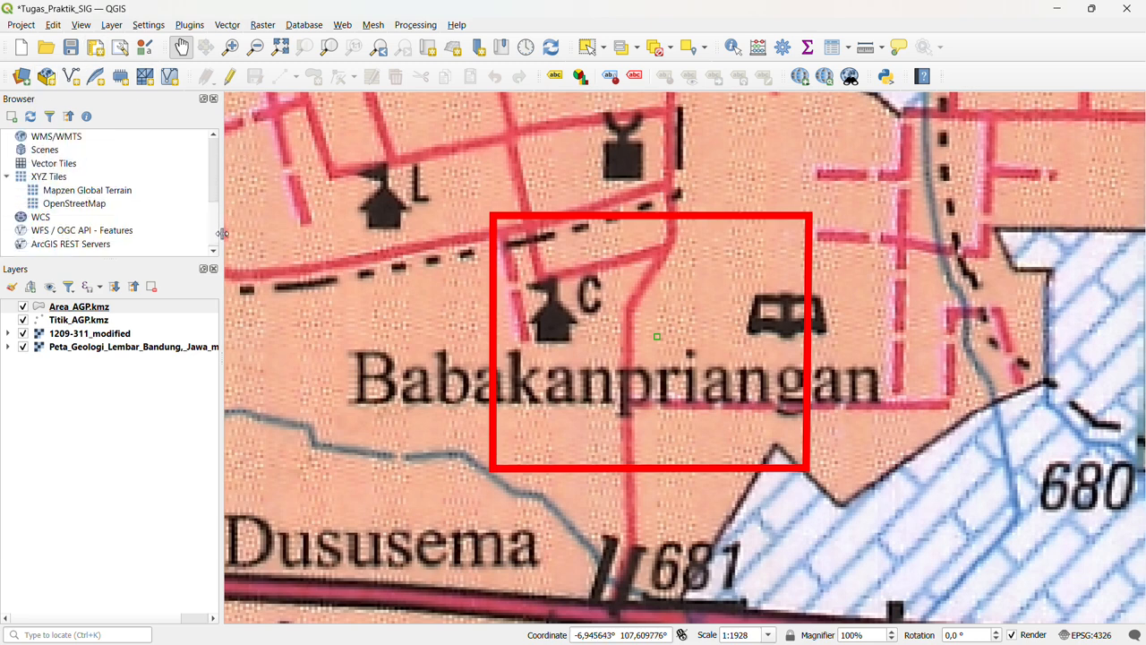
pyautogui.click(52, 177)
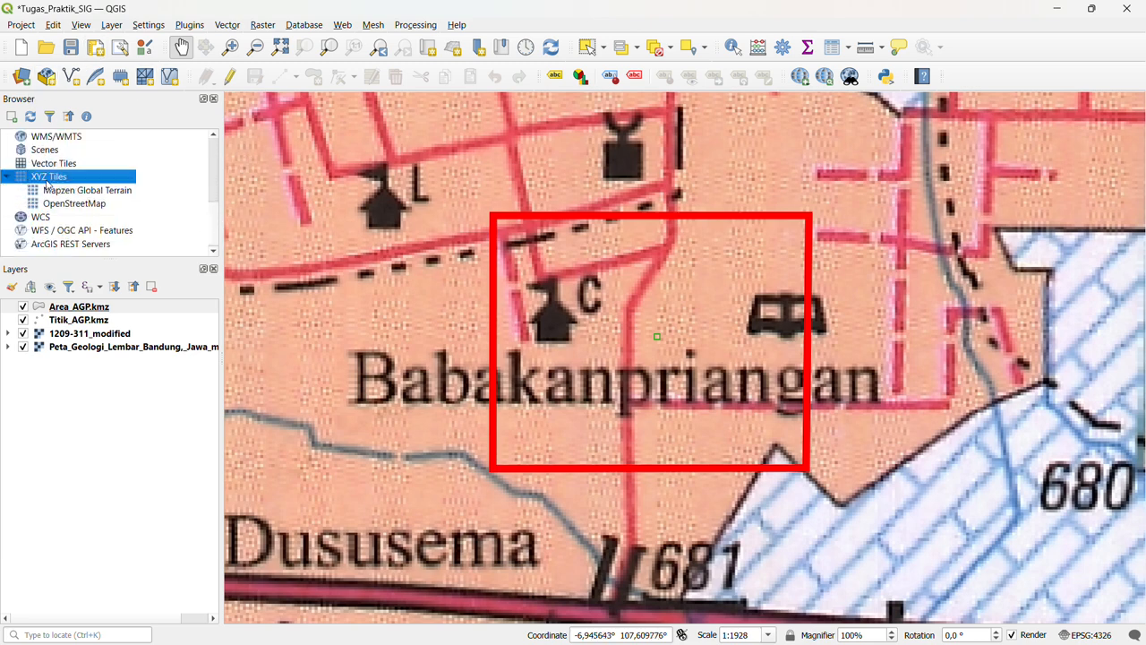
pyautogui.click(97, 205)
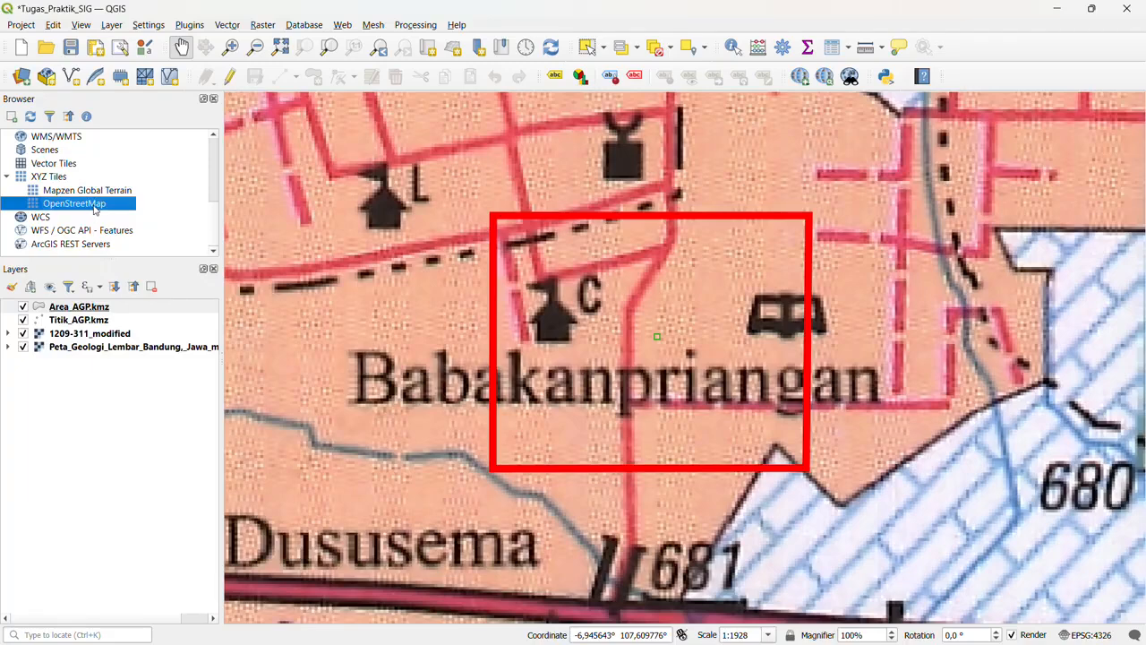
pyautogui.doubleClick(94, 208)
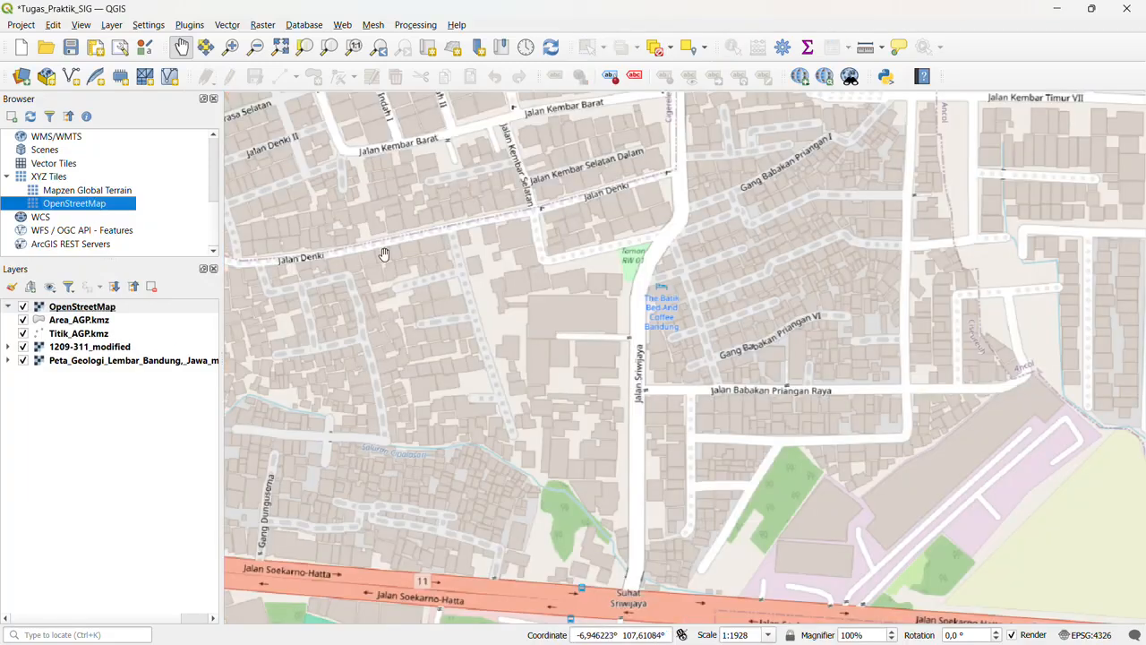
pyautogui.click(90, 307)
pyautogui.moveTo(103, 316); pyautogui.dragTo(54, 342)
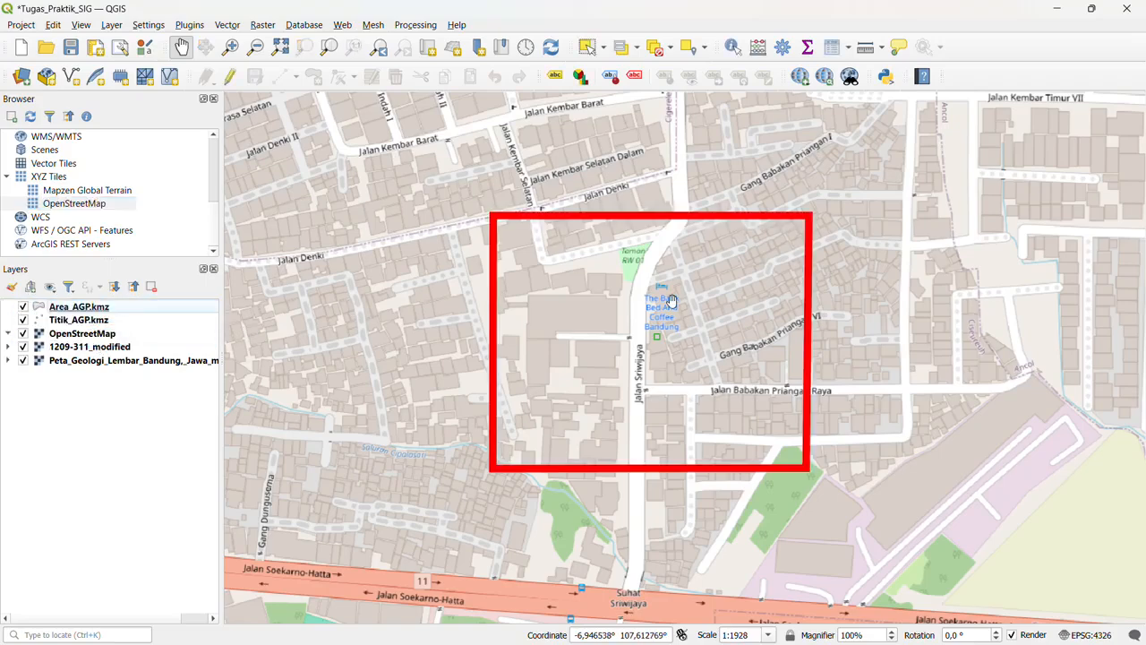
# Step: Examine the AGP point and area on OpenStreetMap, toggling the visibility of the OpenStreetMap and 1209-311_modified layers off and on
pyautogui.scroll(2, 659, 309)
pyautogui.moveTo(656, 308); pyautogui.dragTo(664, 277)
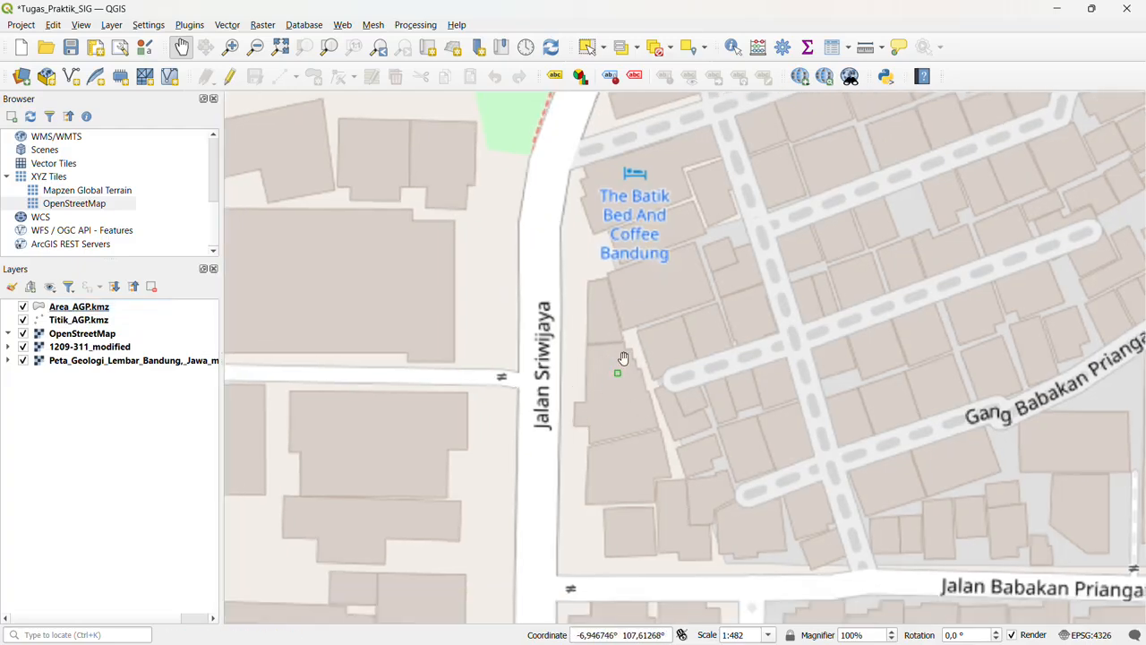
pyautogui.scroll(-1, 598, 387)
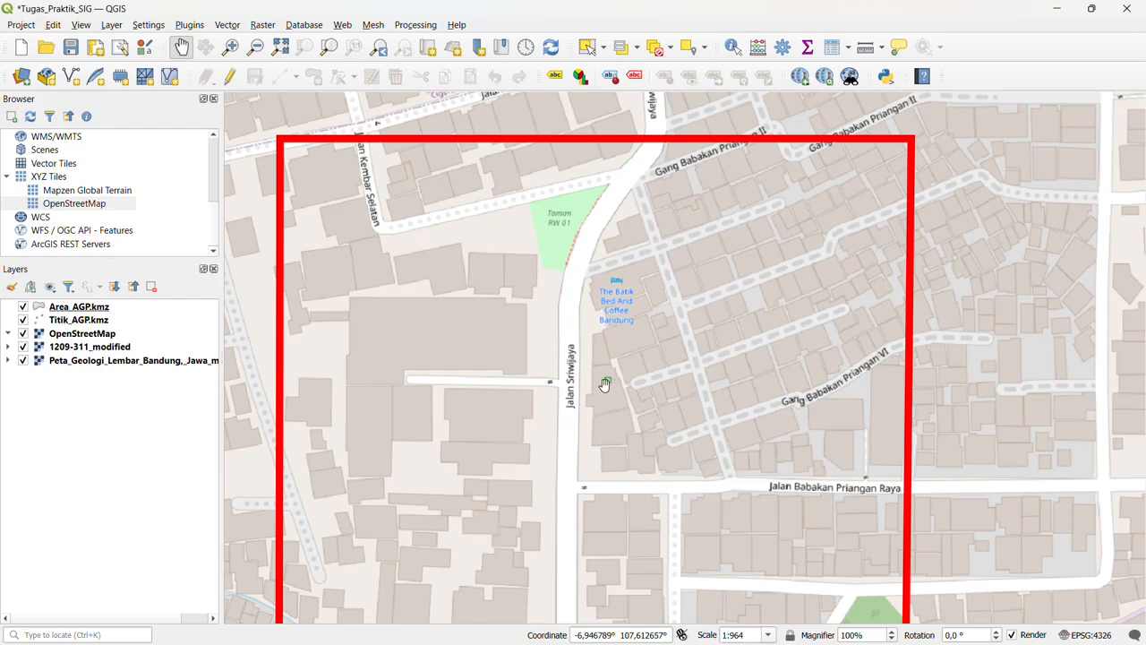
pyautogui.click(23, 333)
pyautogui.click(24, 333)
pyautogui.click(24, 347)
pyautogui.click(23, 347)
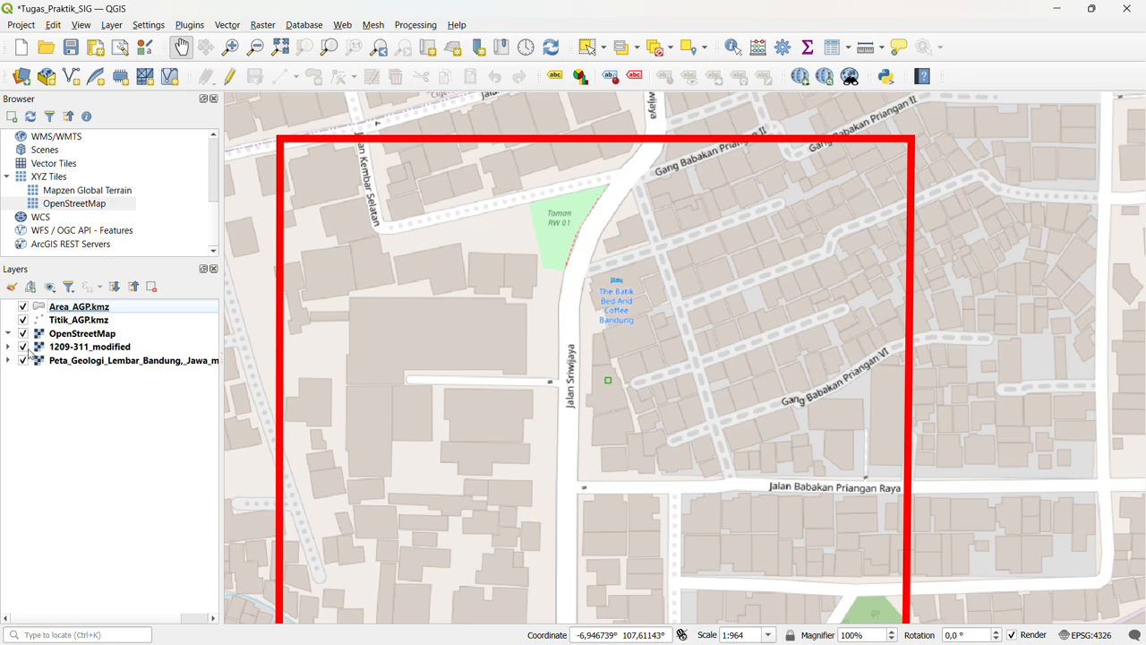
# Step: Set the OpenStreetMap layer's global opacity to 50%
pyautogui.rightClick(84, 336)
pyautogui.click(156, 332)
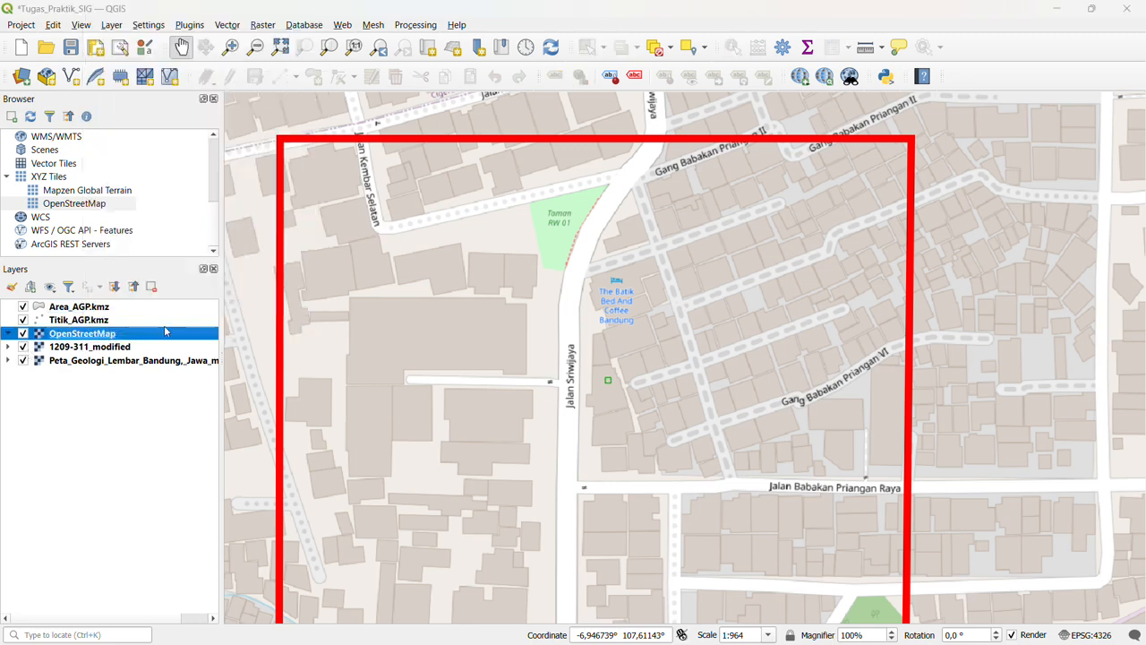
pyautogui.doubleClick(883, 85)
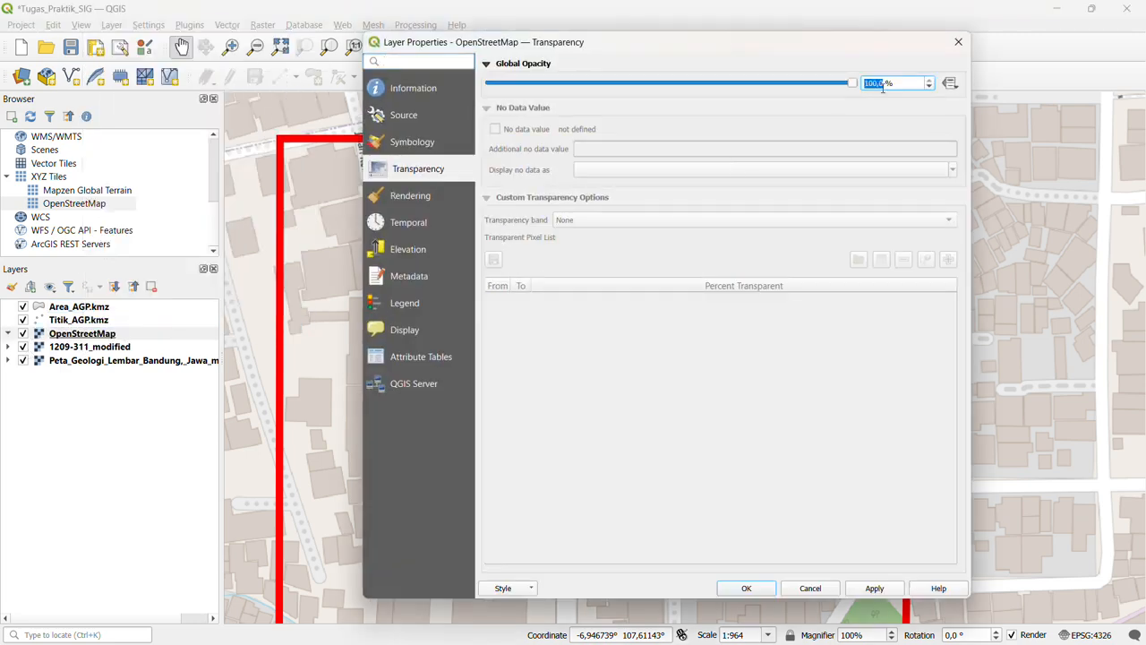
pyautogui.write('50')
pyautogui.press('Return')
# Step: Compare the semi-transparent OpenStreetMap streets with the topographic map beneath, around the AGP area and its wider surroundings
pyautogui.moveTo(727, 331); pyautogui.dragTo(788, 231)
pyautogui.moveTo(674, 186); pyautogui.dragTo(630, 333)
pyautogui.scroll(-2, 630, 333)
pyautogui.moveTo(645, 235); pyautogui.dragTo(706, 265)
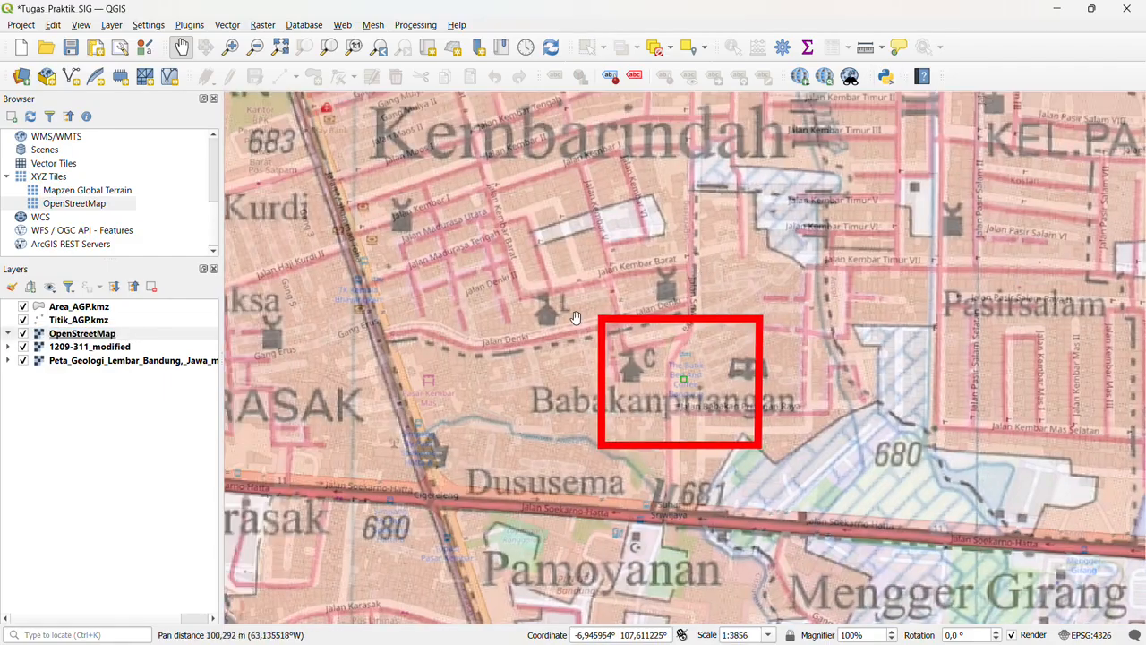
pyautogui.scroll(-1, 573, 319)
pyautogui.moveTo(565, 319); pyautogui.dragTo(639, 357)
pyautogui.scroll(-1, 613, 340)
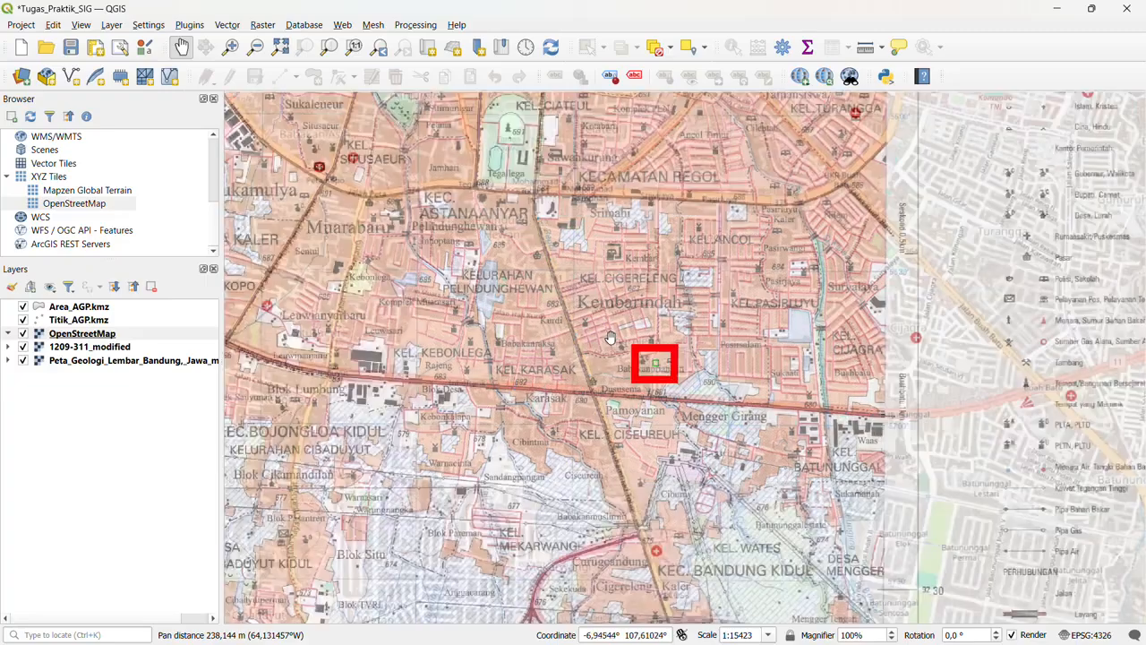
pyautogui.scroll(1, 643, 340)
pyautogui.scroll(3, 685, 394)
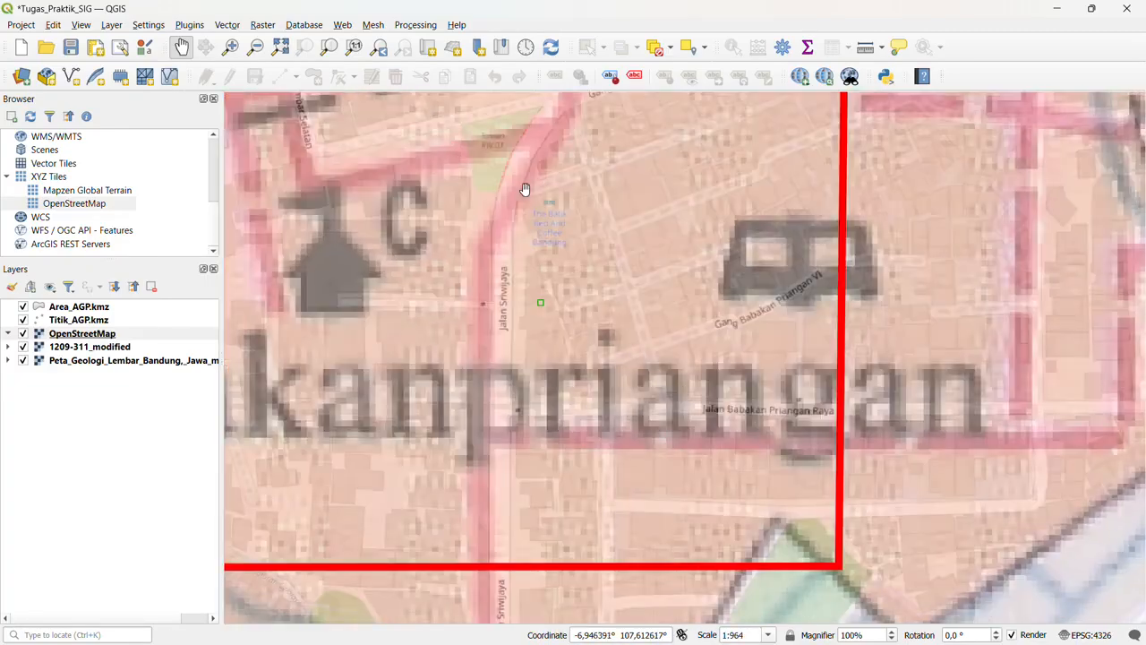
pyautogui.moveTo(504, 445); pyautogui.dragTo(508, 368)
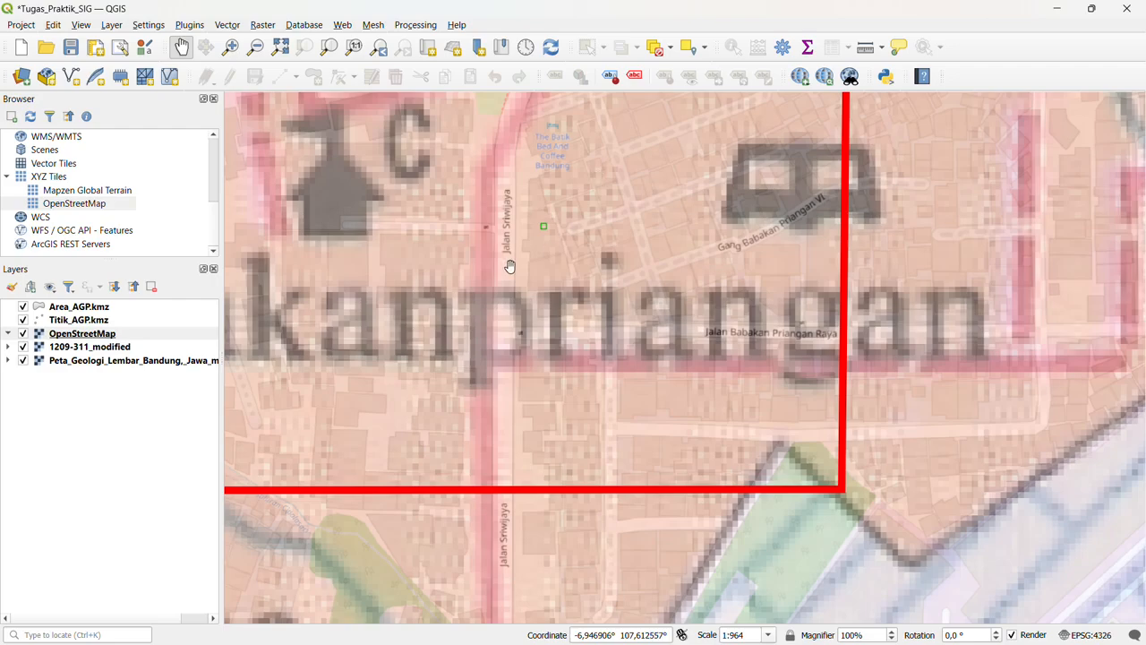
# Step: Restore the OpenStreetMap layer's global opacity to 100%
pyautogui.click(82, 336)
pyautogui.rightClick(81, 336)
pyautogui.click(126, 332)
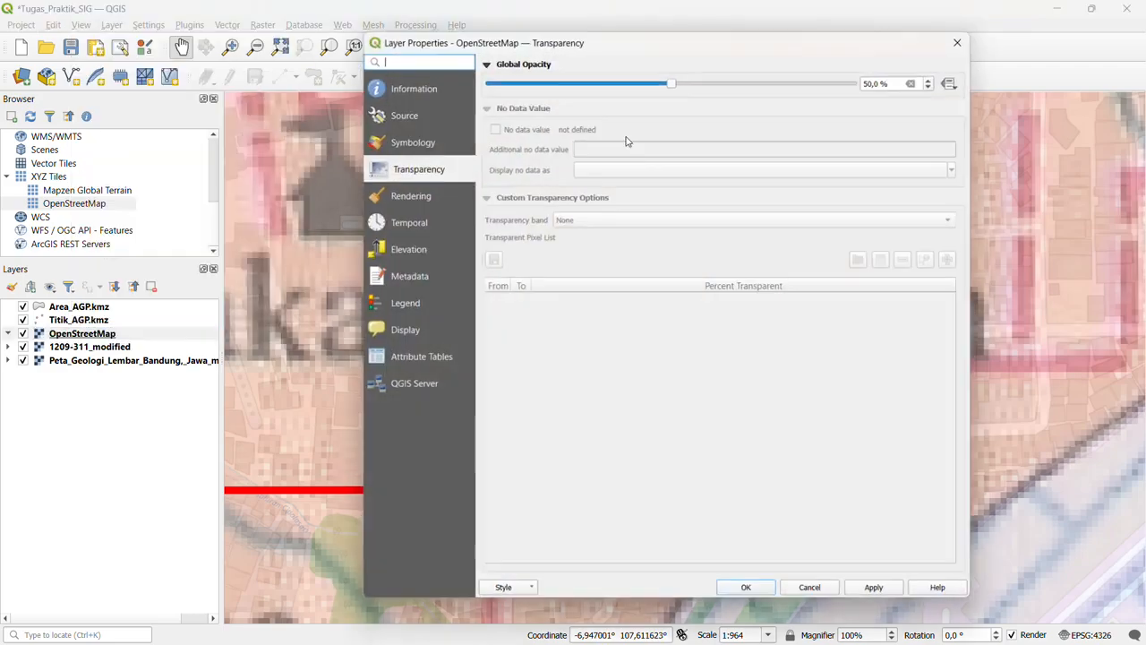
pyautogui.moveTo(672, 83); pyautogui.dragTo(943, 89)
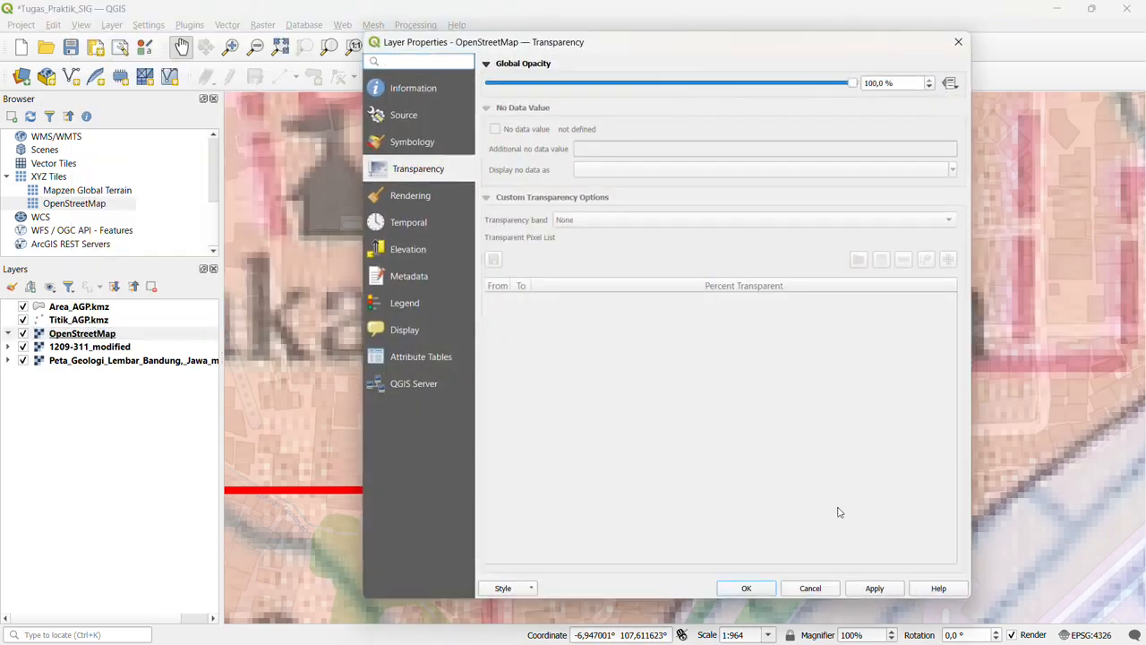
pyautogui.click(877, 594)
pyautogui.click(746, 593)
# Step: Hide the Area_AGP.kmz polygon layer, leaving the Titik_AGP.kmz point displayed over OpenStreetMap
pyautogui.moveTo(610, 228); pyautogui.dragTo(653, 286)
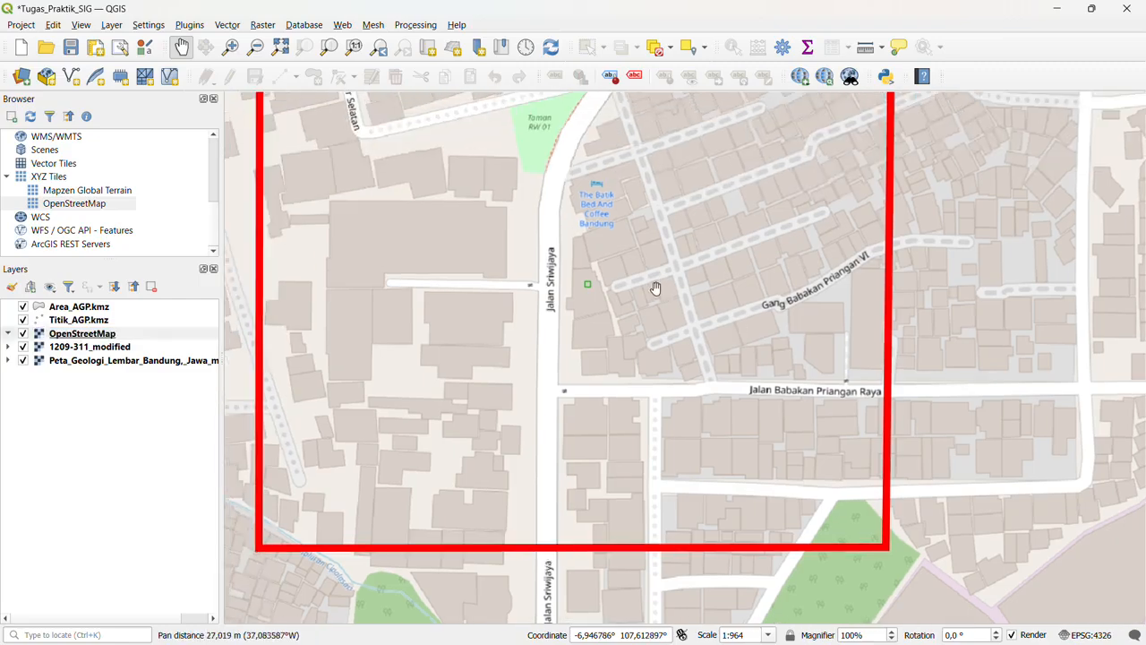
pyautogui.moveTo(609, 251); pyautogui.dragTo(618, 325)
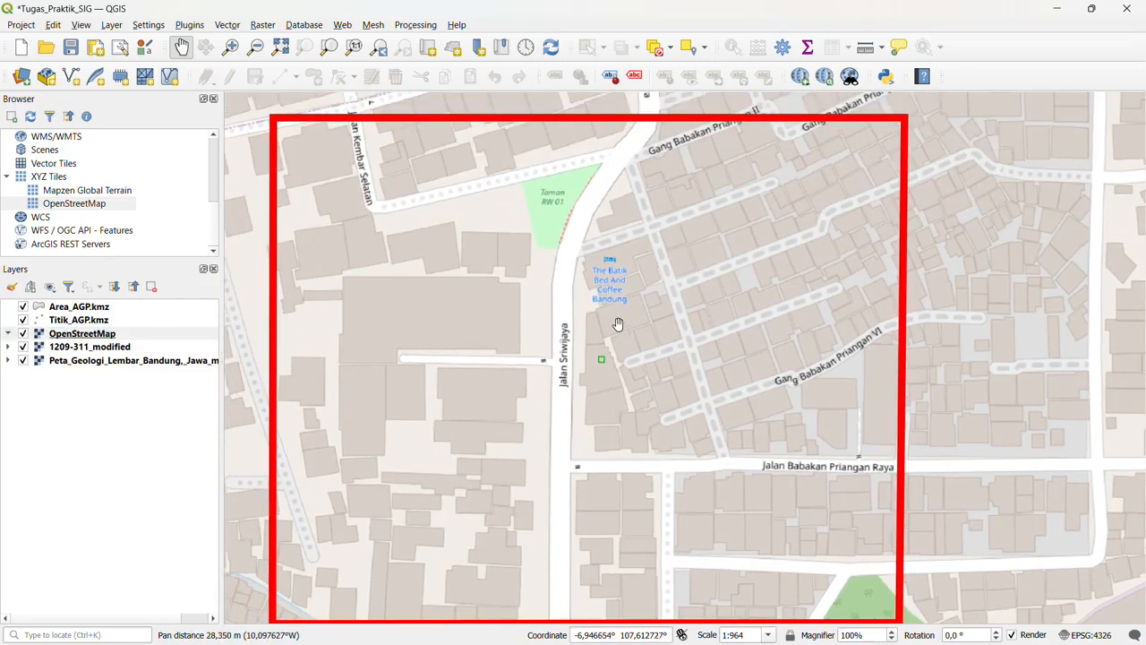
pyautogui.scroll(-1, 617, 324)
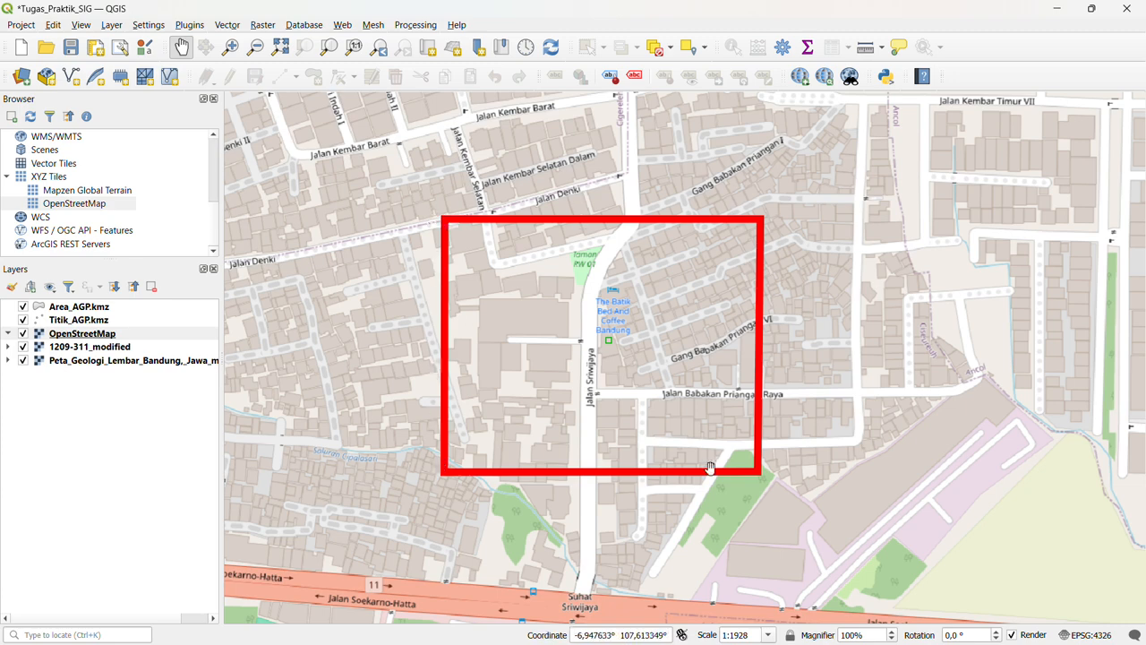
pyautogui.scroll(1, 628, 331)
pyautogui.click(104, 308)
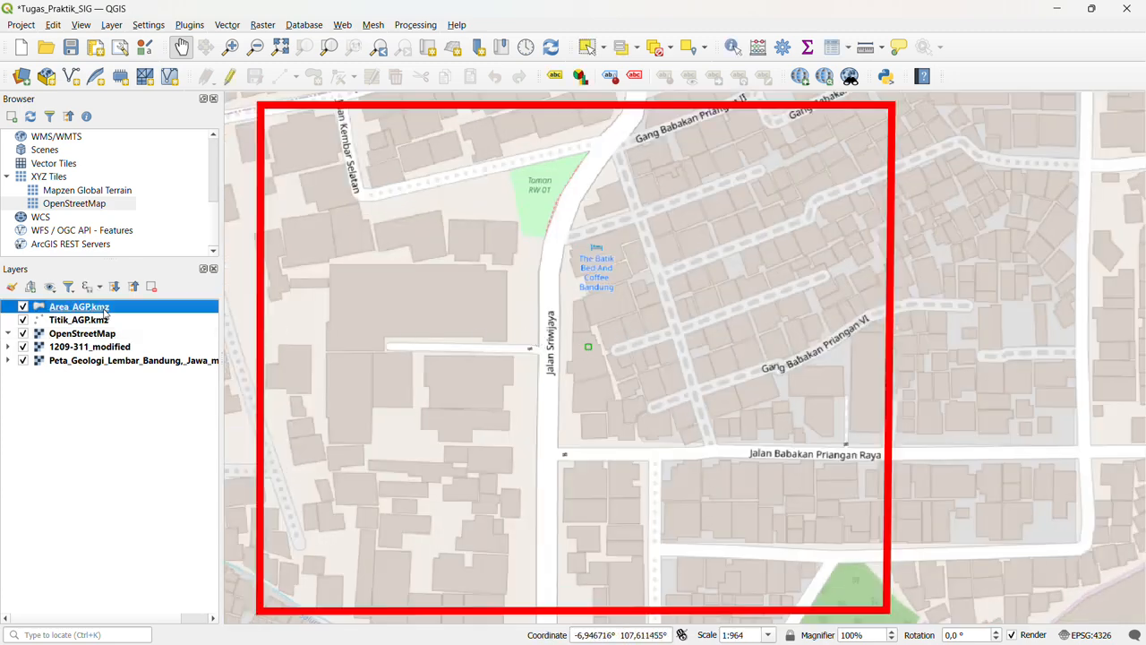
pyautogui.click(103, 319)
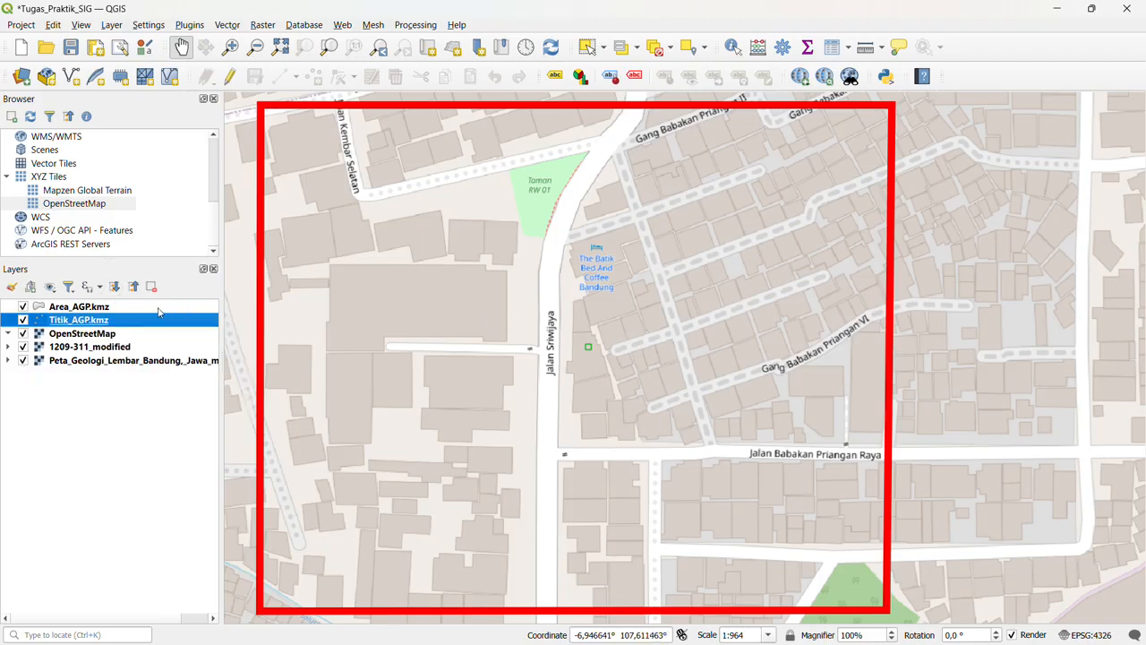
pyautogui.click(22, 307)
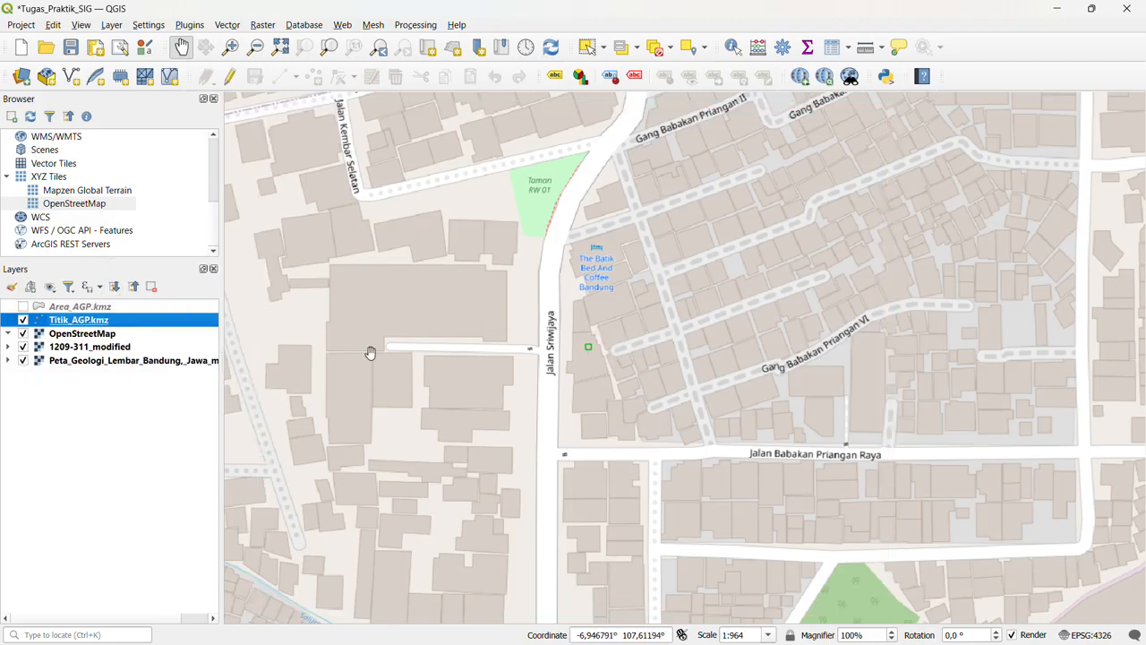
# Step: Start exporting the features of the Titik_AGP.kmz layer to a new vector file
pyautogui.click(54, 346)
pyautogui.click(76, 321)
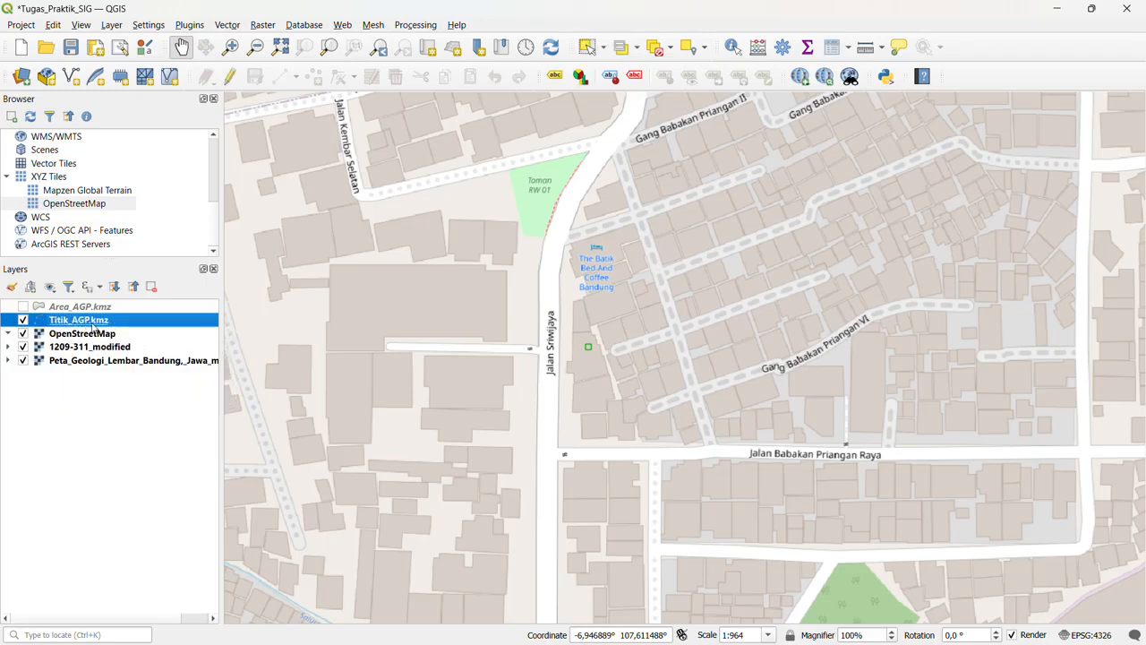
pyautogui.rightClick(94, 325)
pyautogui.moveTo(105, 325)
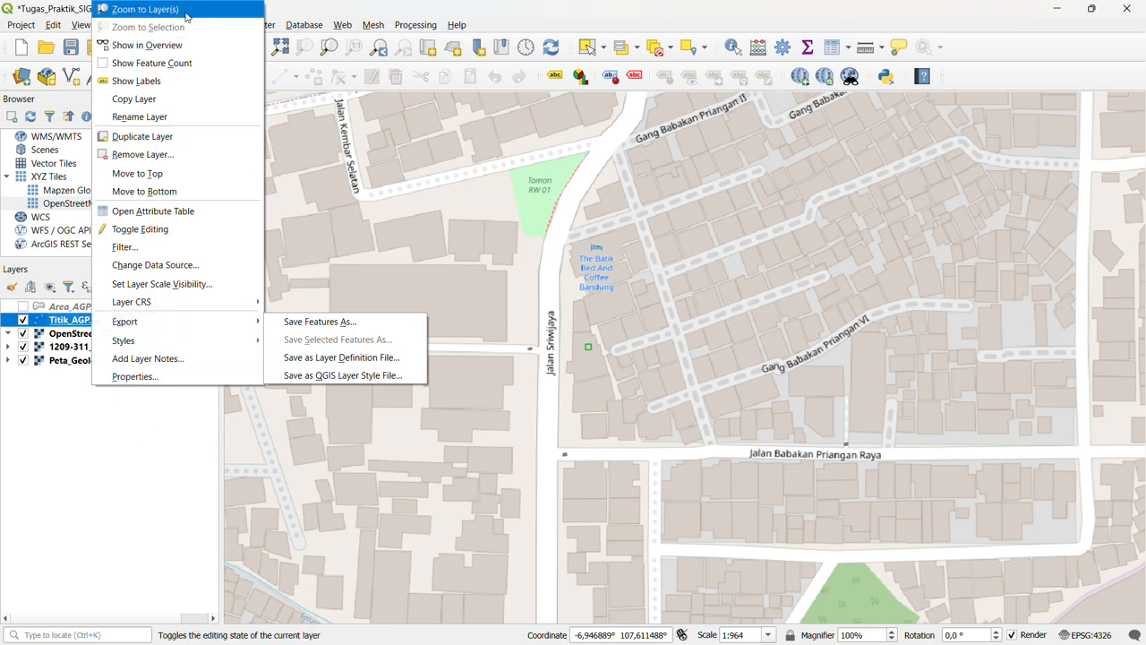
pyautogui.moveTo(185, 325)
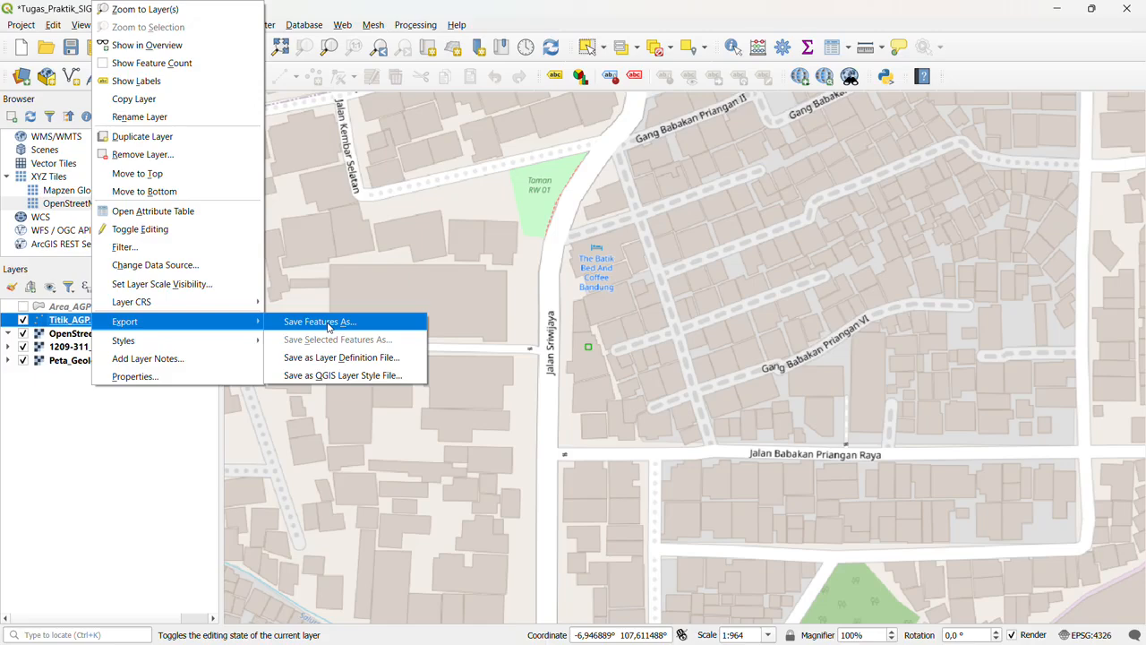
pyautogui.click(328, 324)
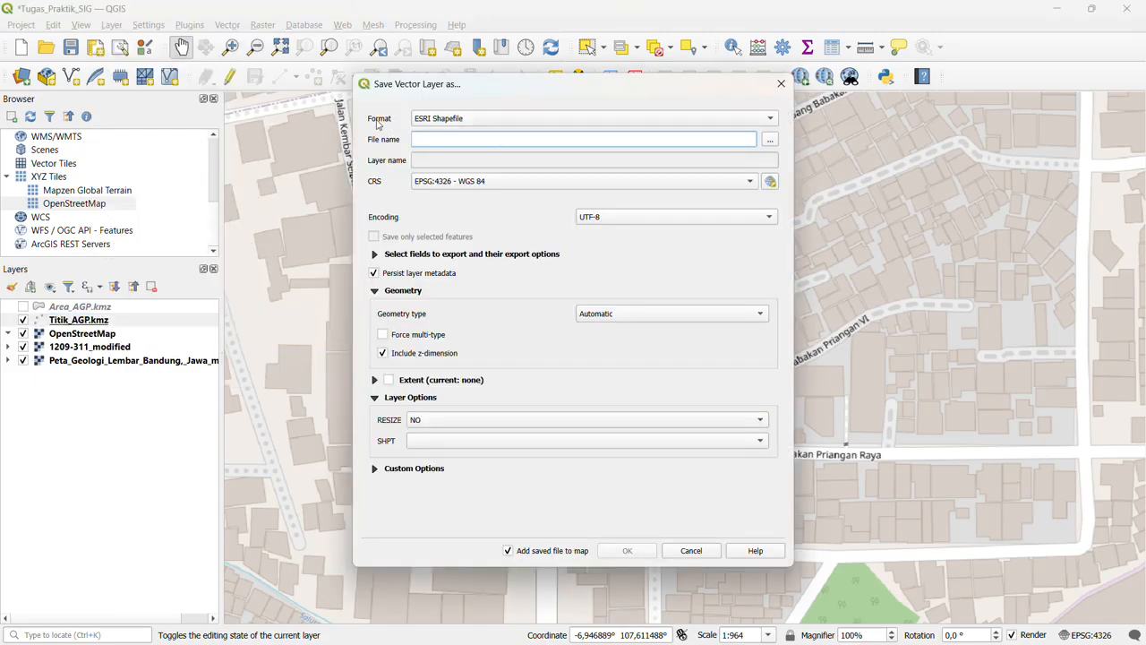
# Step: Choose ESRI Shapefile as the export format for the Titik_AGP.kmz layer
pyautogui.click(475, 125)
pyautogui.click(450, 123)
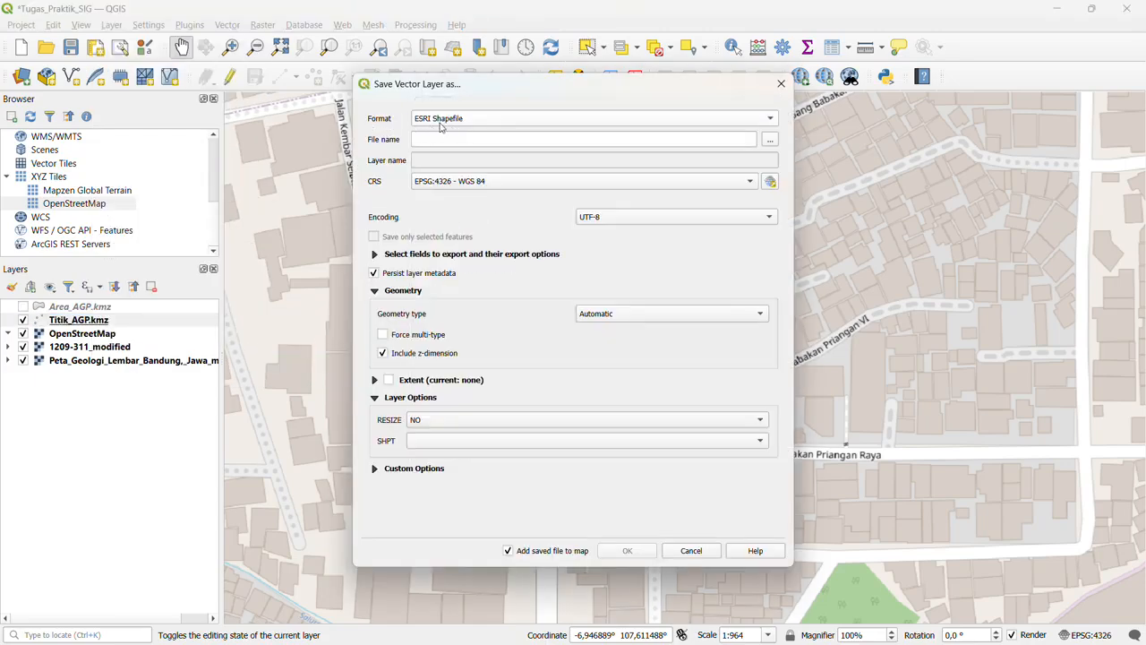
pyautogui.click(573, 121)
pyautogui.click(479, 118)
pyautogui.click(456, 139)
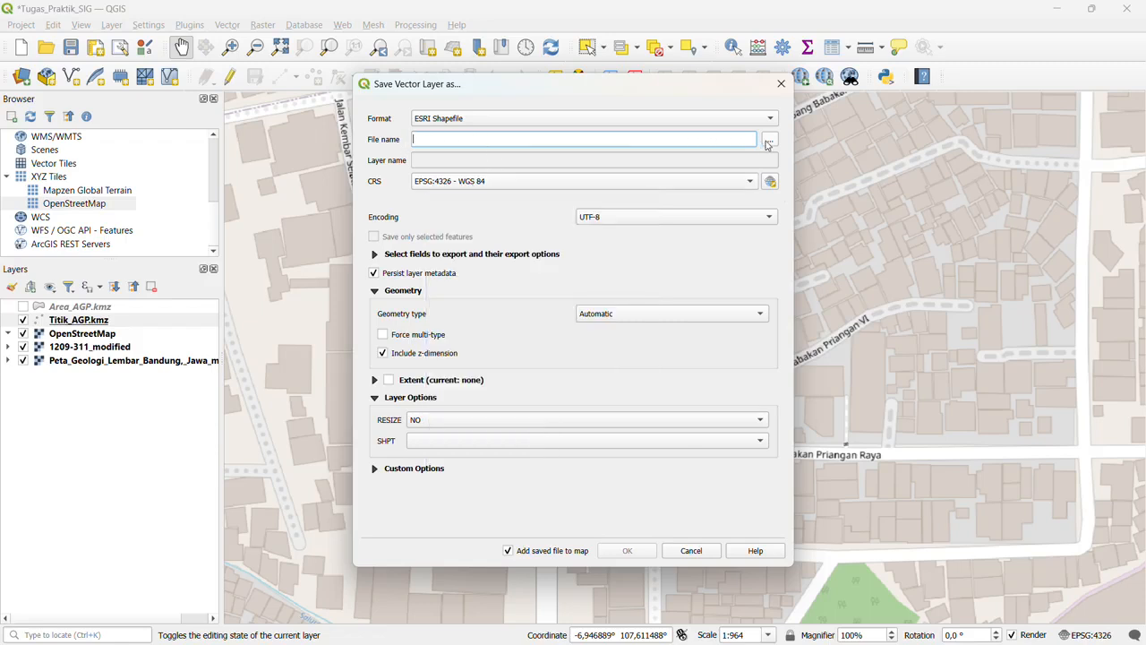
# Step: Browse for the output location of the point layer and open the Shp folder inside SIG on the Desktop
pyautogui.click(770, 142)
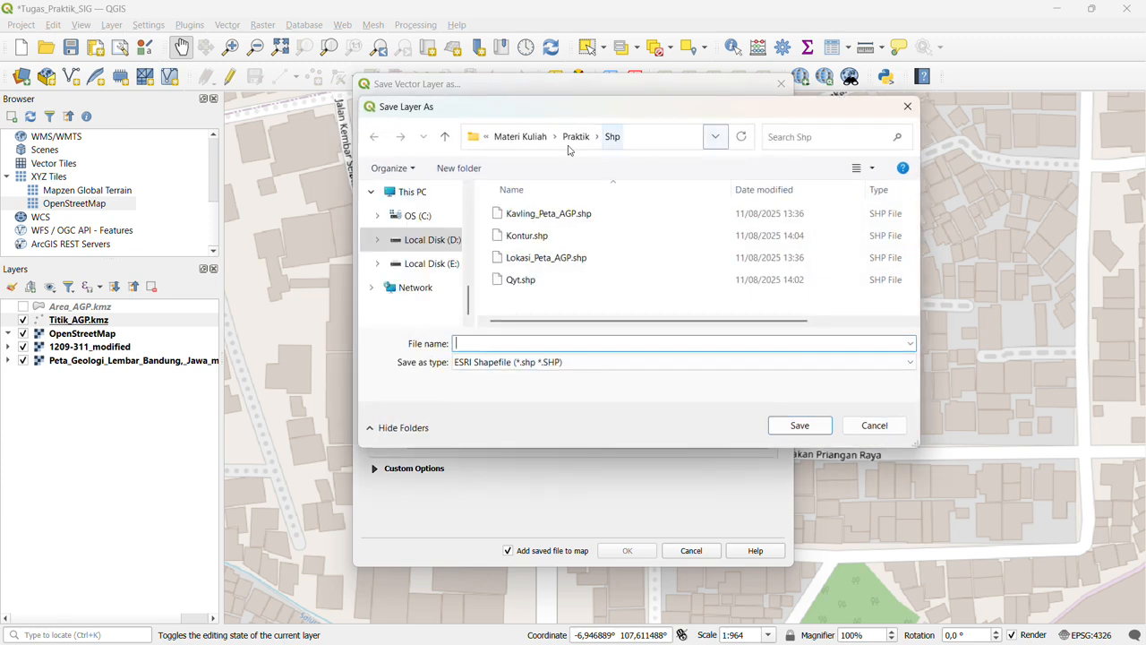
pyautogui.scroll(3, 436, 224)
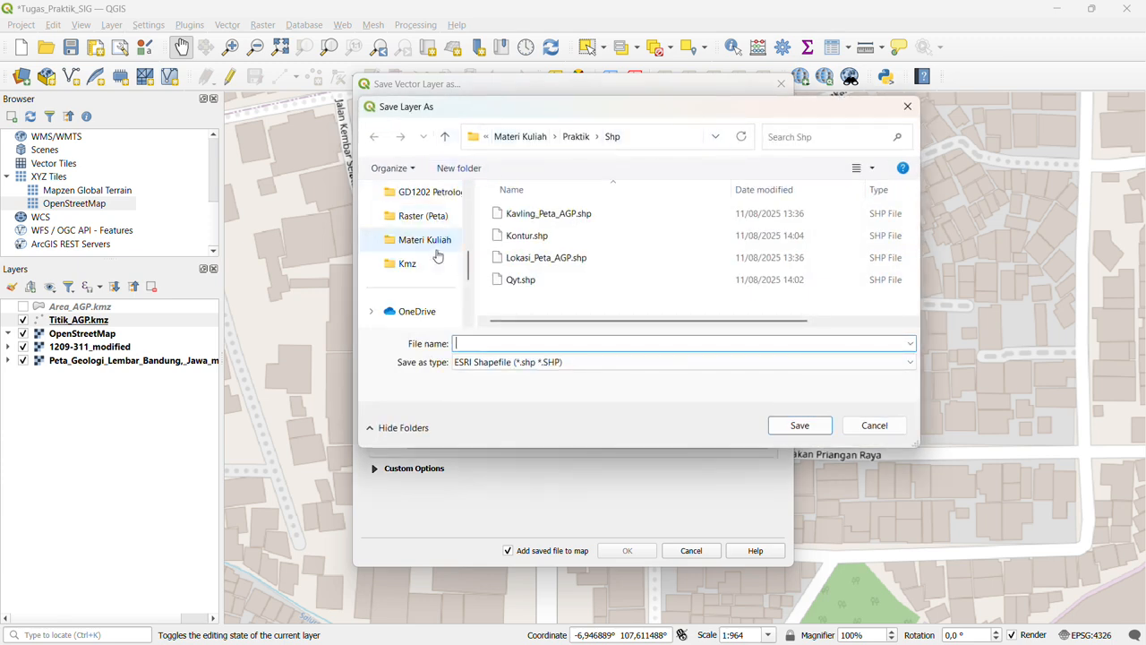
pyautogui.scroll(3, 436, 256)
pyautogui.click(414, 292)
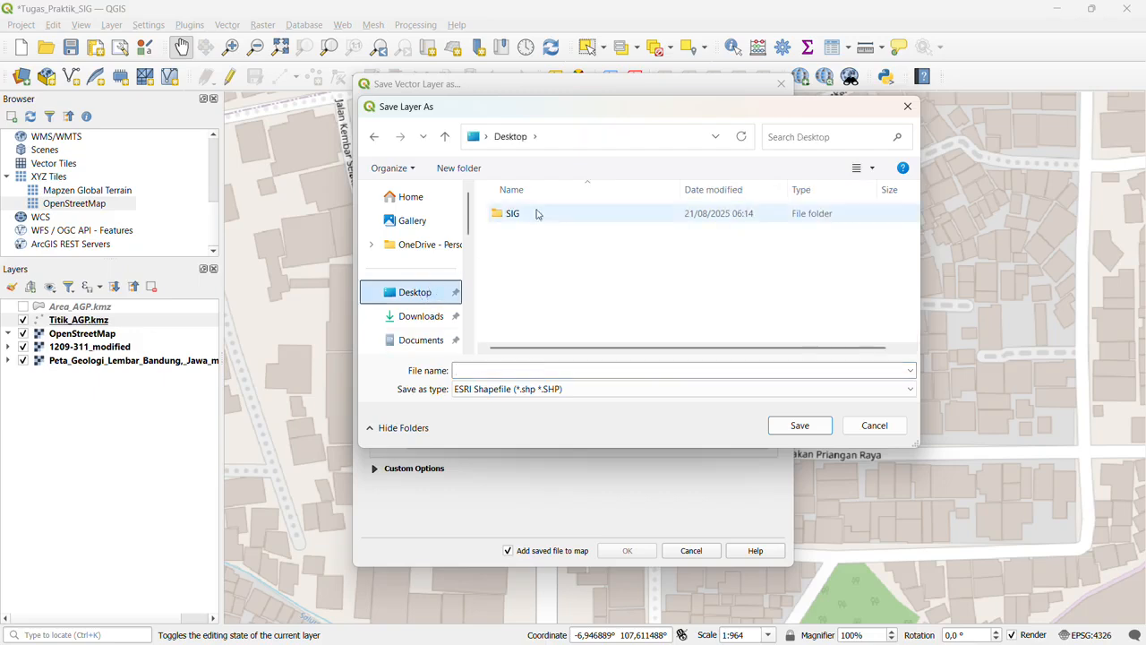
pyautogui.doubleClick(513, 217)
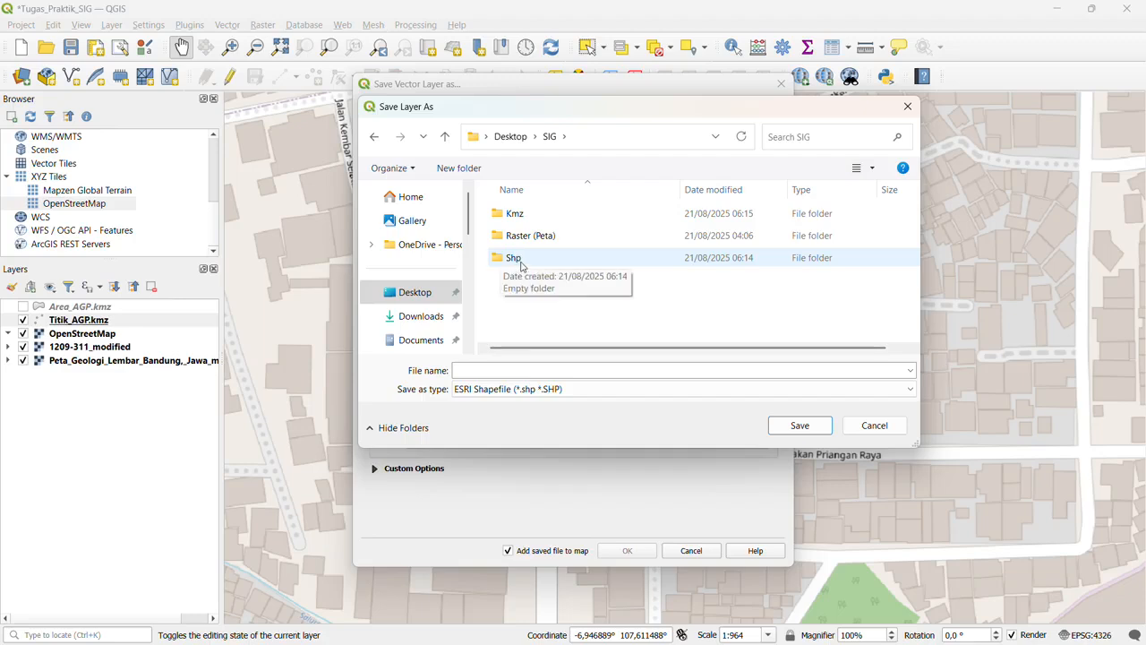
pyautogui.click(521, 261)
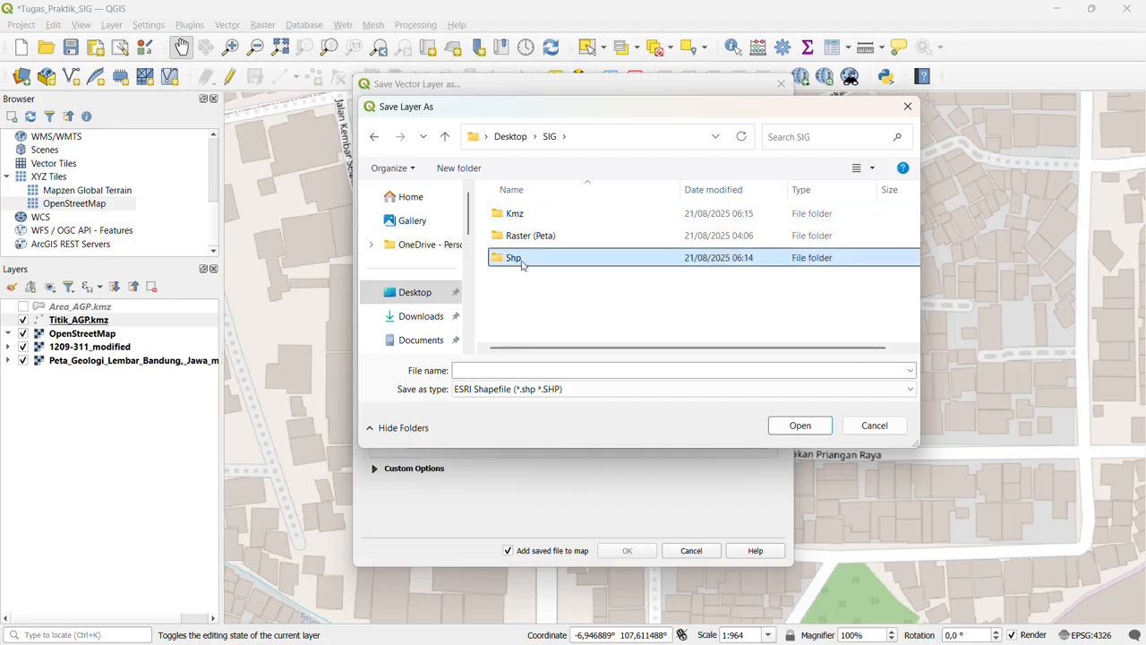
pyautogui.doubleClick(522, 263)
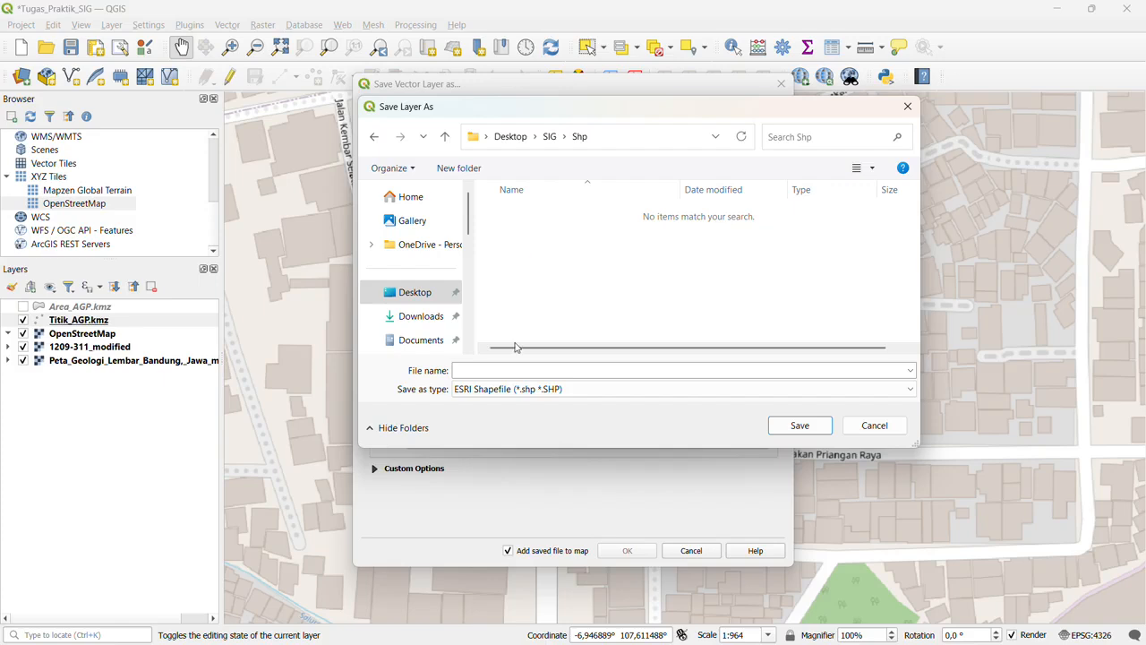
# Step: Name the output file Titik_AGP and export the point layer as a shapefile
pyautogui.click(505, 369)
pyautogui.write('Titik_AGP')
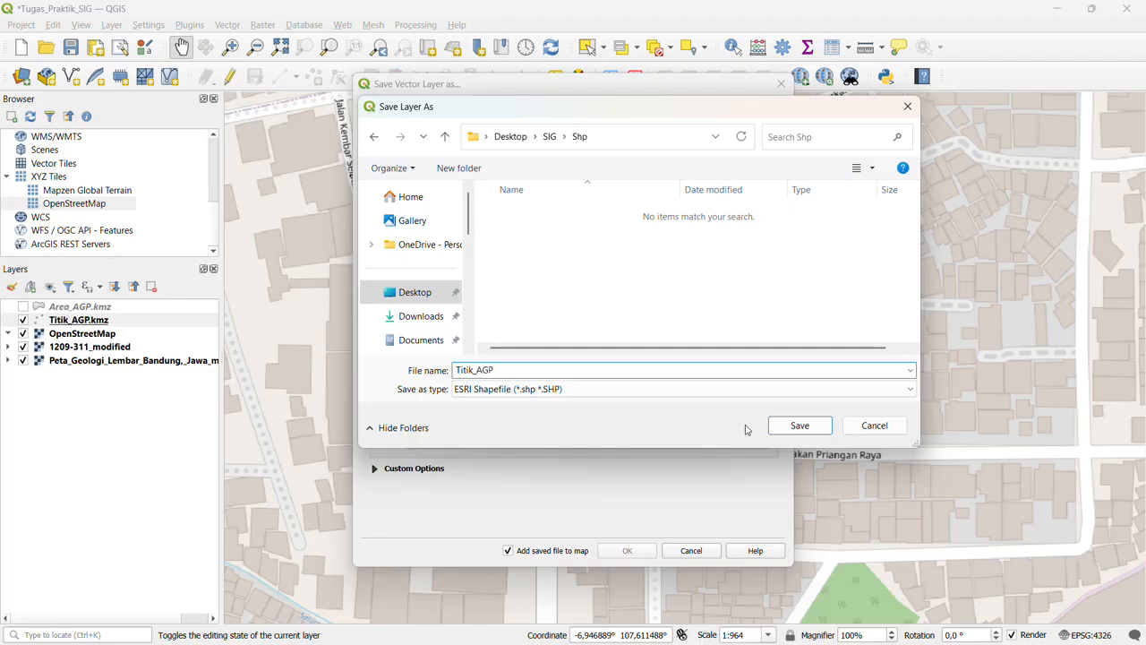
pyautogui.click(797, 427)
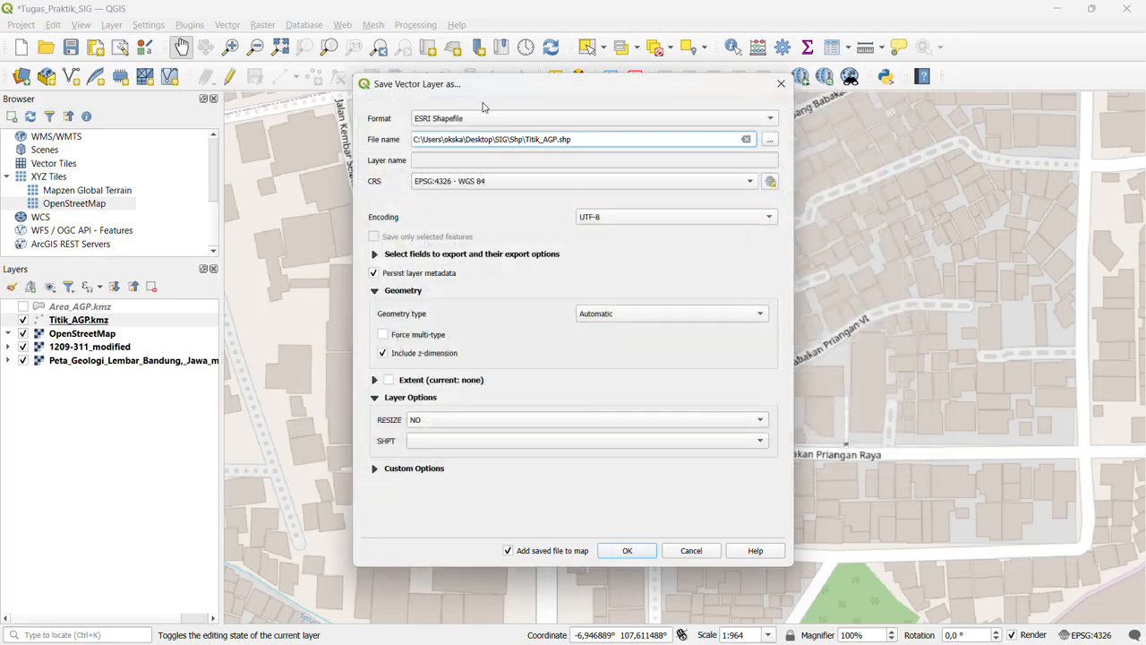
pyautogui.click(619, 555)
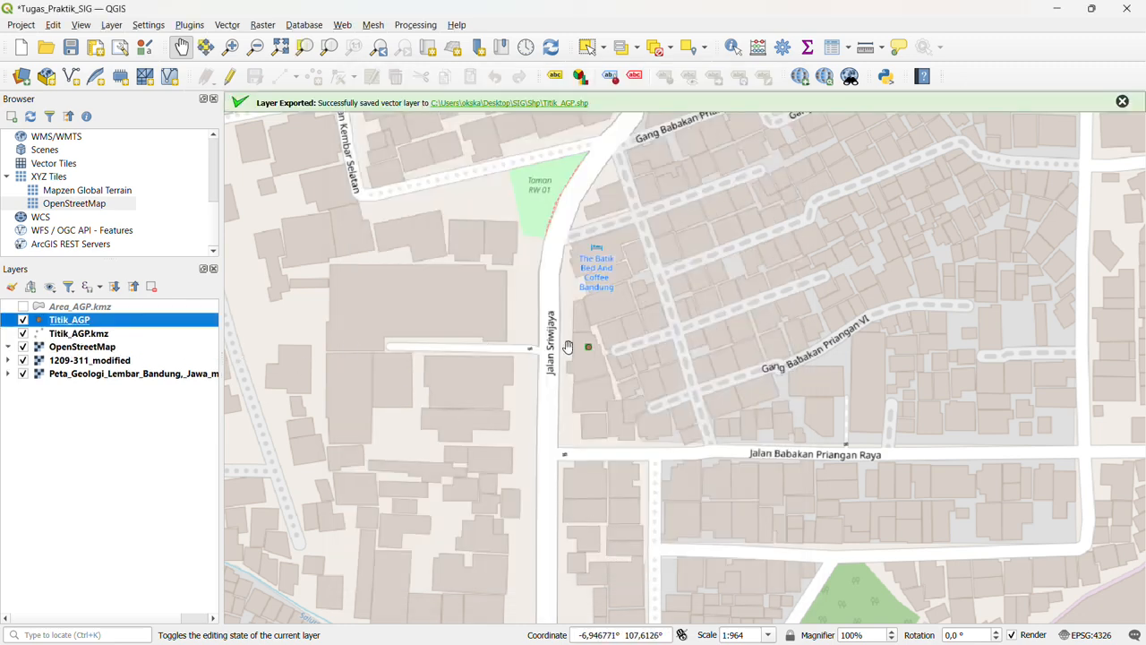
# Step: Remove the original Titik_AGP.kmz layer from the project, keeping the exported Titik_AGP layer
pyautogui.click(61, 335)
pyautogui.click(79, 325)
pyautogui.scroll(1, 628, 405)
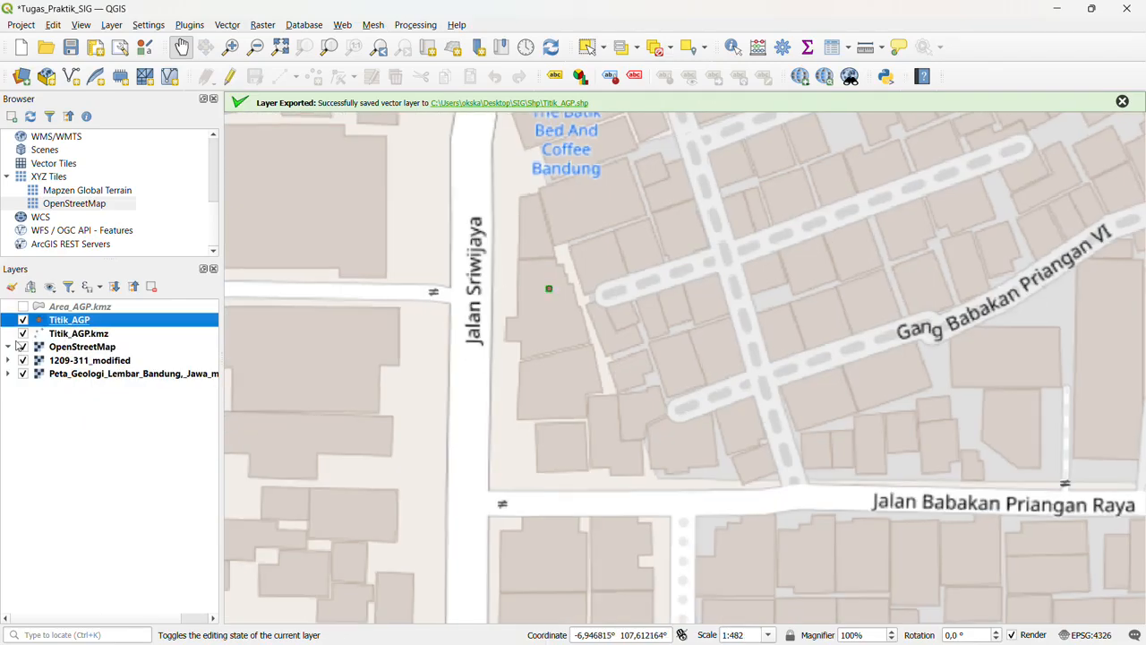
pyautogui.rightClick(86, 336)
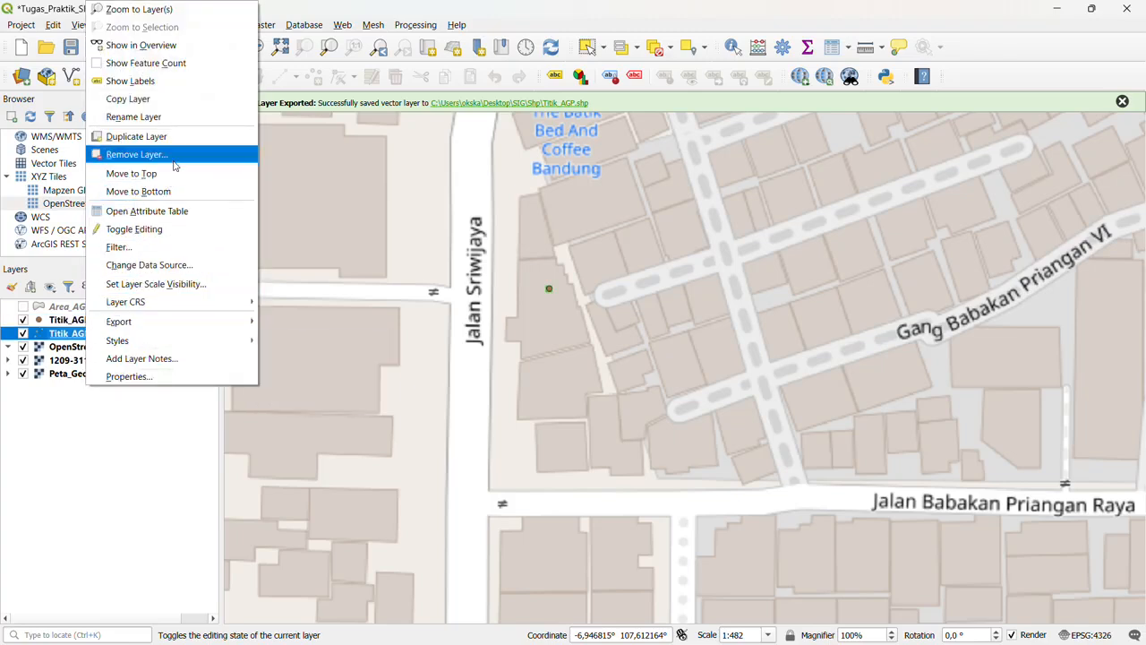
pyautogui.click(136, 154)
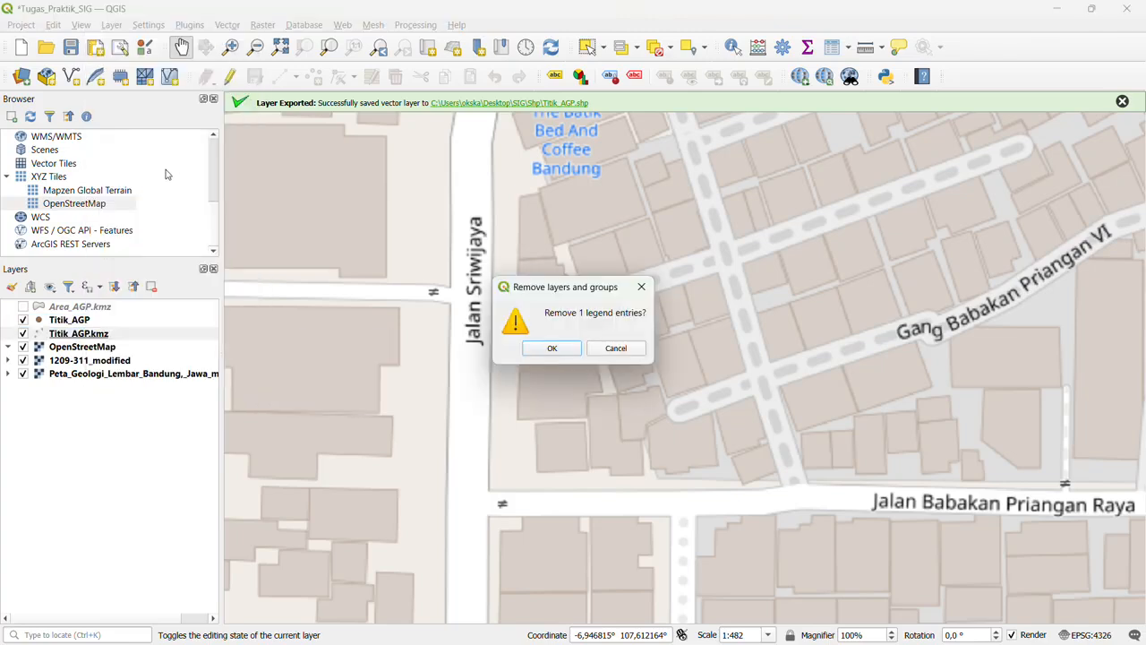
pyautogui.click(576, 353)
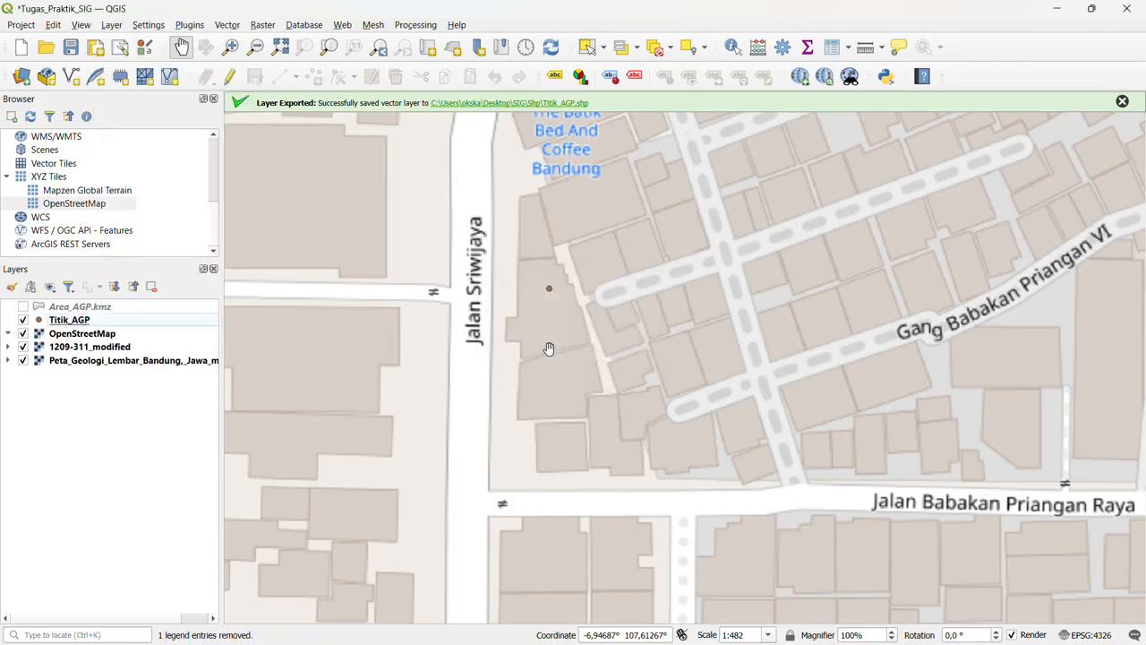
# Step: Make the Area_AGP.kmz layer visible and hide the Titik_AGP layer
pyautogui.click(76, 320)
pyautogui.scroll(-1, 371, 349)
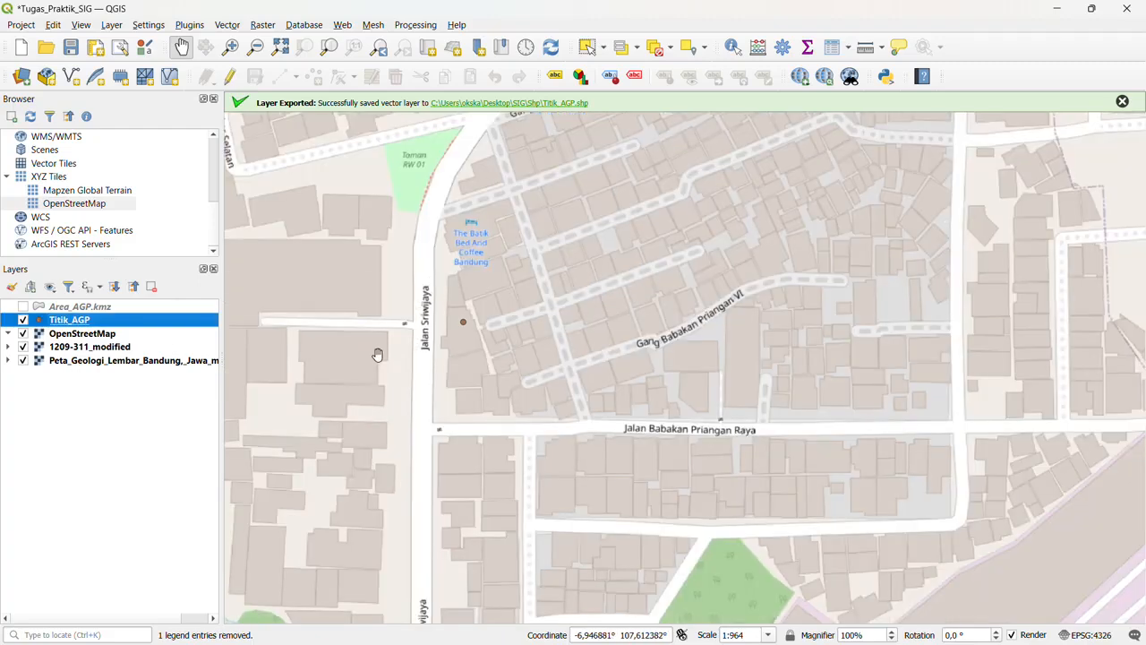
pyautogui.moveTo(372, 347); pyautogui.dragTo(481, 375)
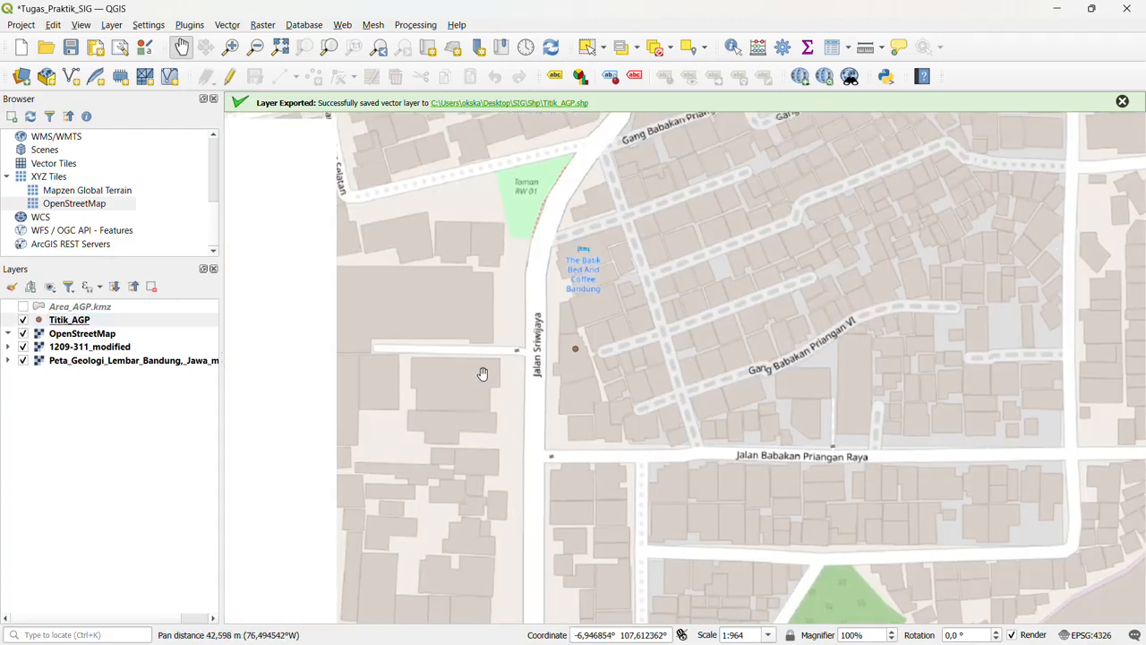
pyautogui.click(23, 306)
pyautogui.scroll(-1, 470, 389)
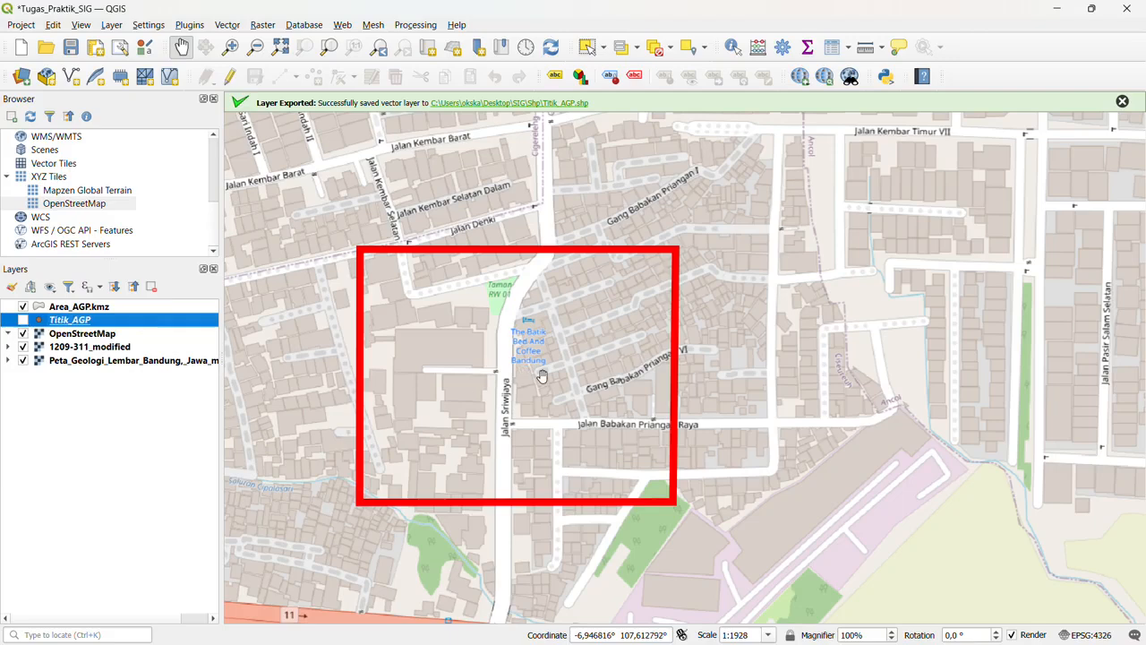
pyautogui.click(23, 321)
pyautogui.scroll(1, 549, 382)
pyautogui.moveTo(484, 384); pyautogui.dragTo(599, 392)
pyautogui.moveTo(427, 380); pyautogui.dragTo(510, 363)
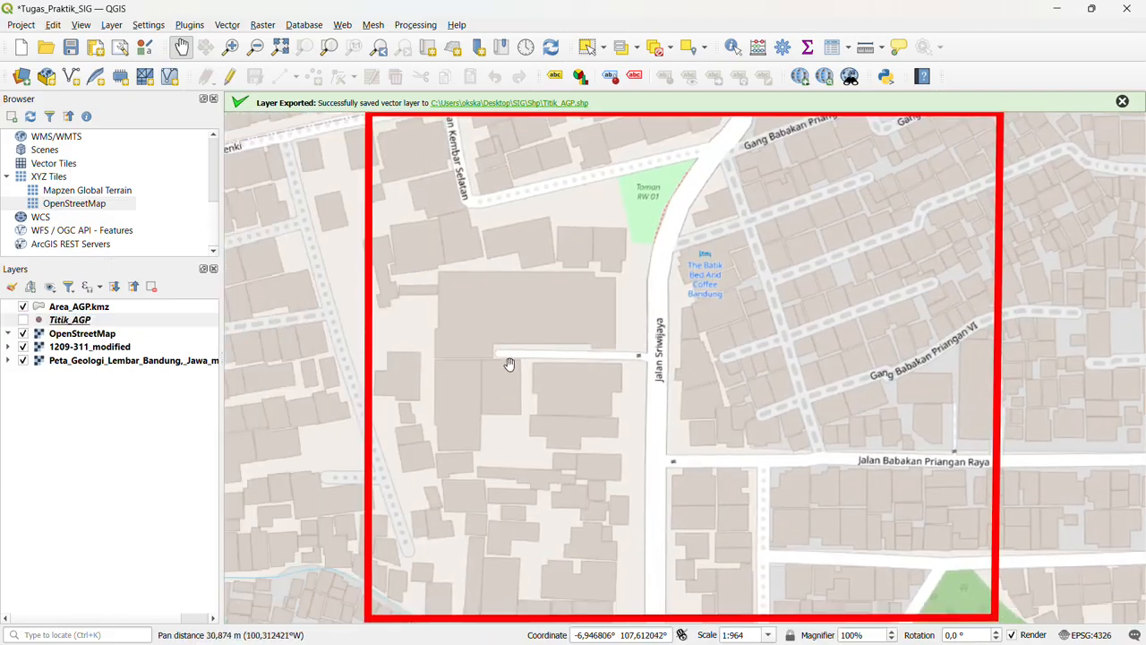
# Step: Start exporting the features of the Area_AGP.kmz layer with ESRI Shapefile as the format
pyautogui.click(104, 310)
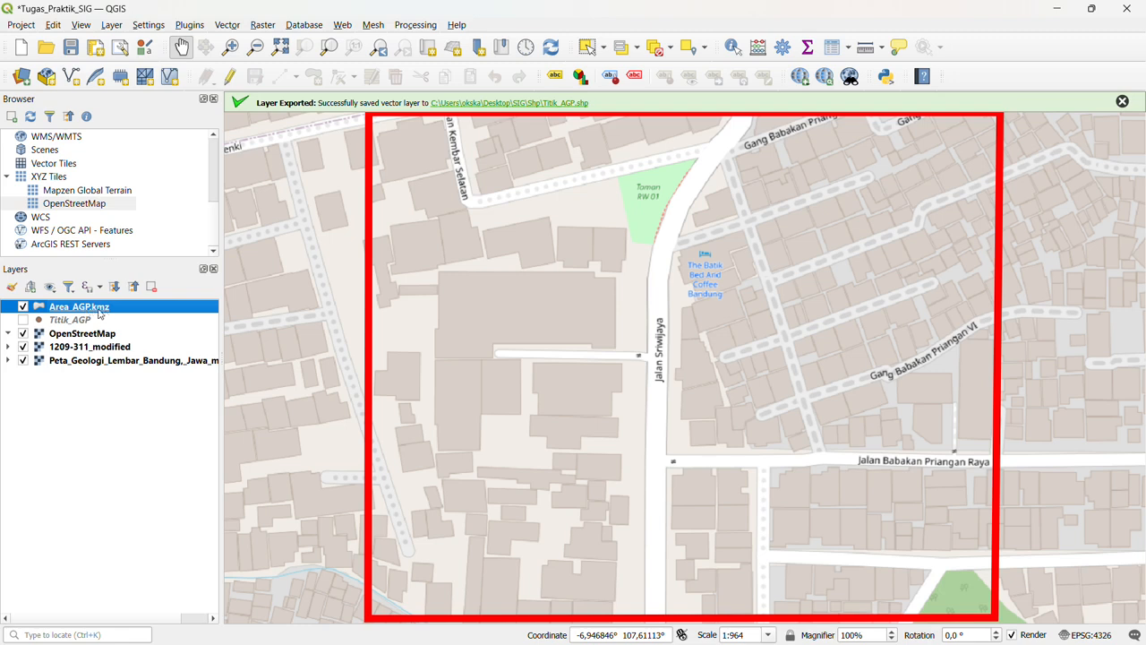
pyautogui.rightClick(100, 313)
pyautogui.moveTo(113, 314)
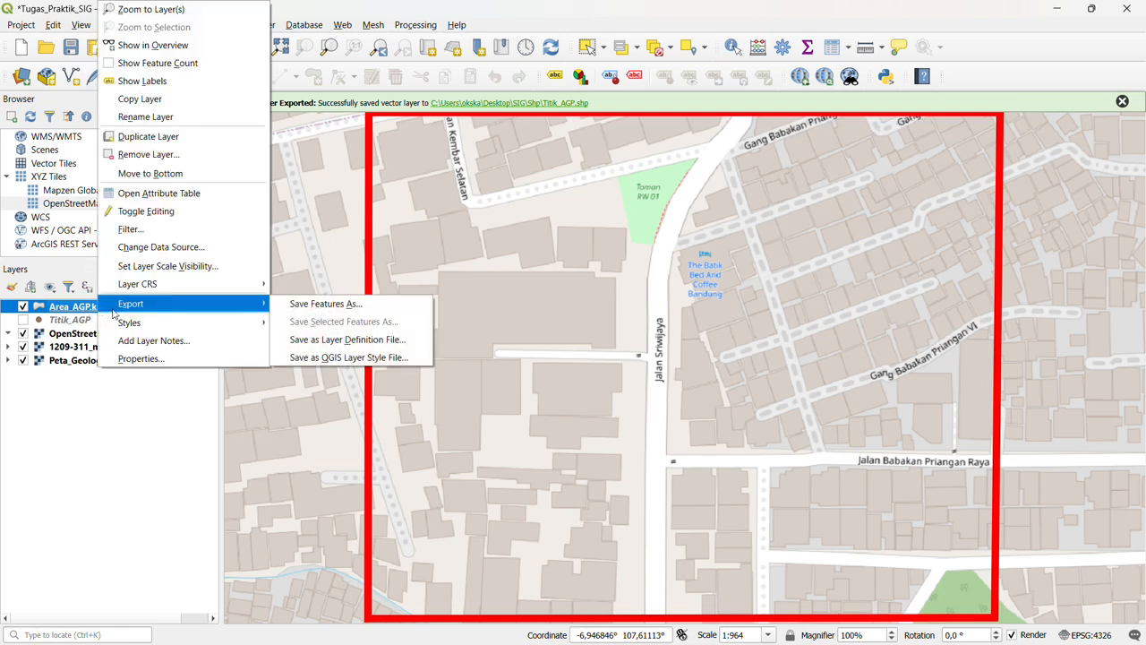
pyautogui.click(311, 314)
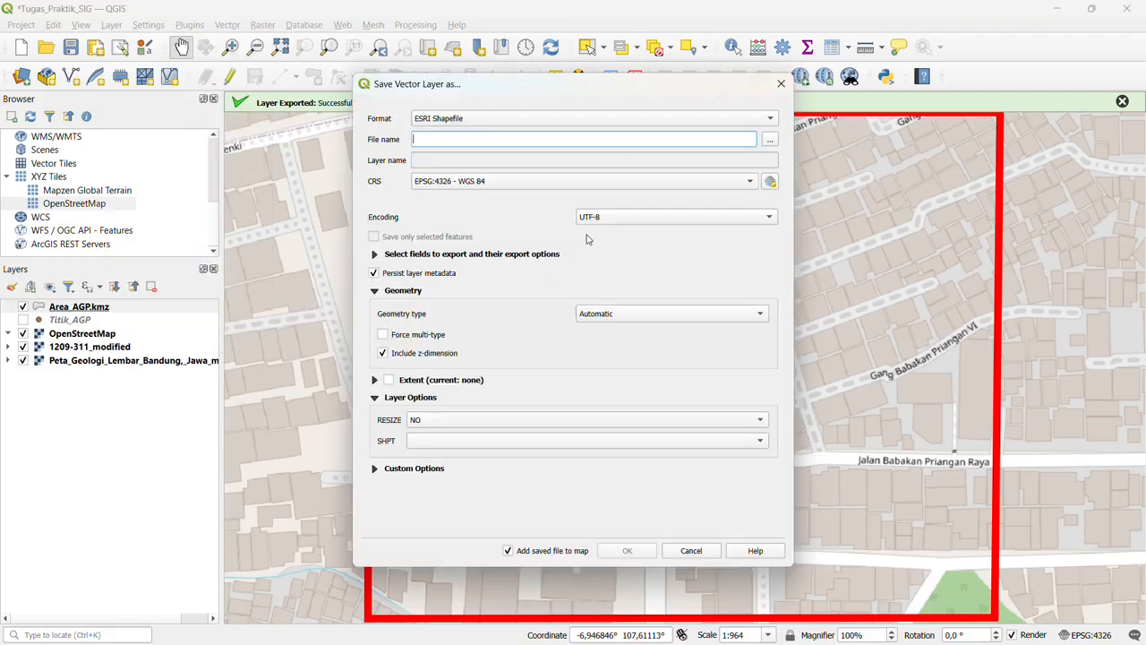
pyautogui.click(701, 121)
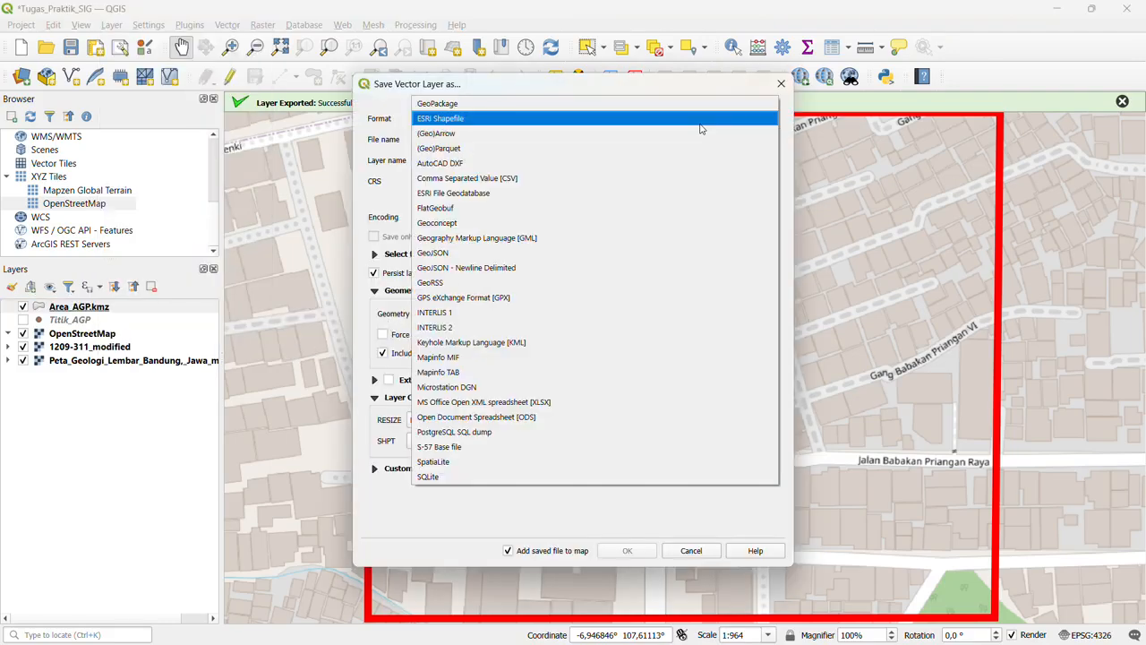
pyautogui.click(448, 122)
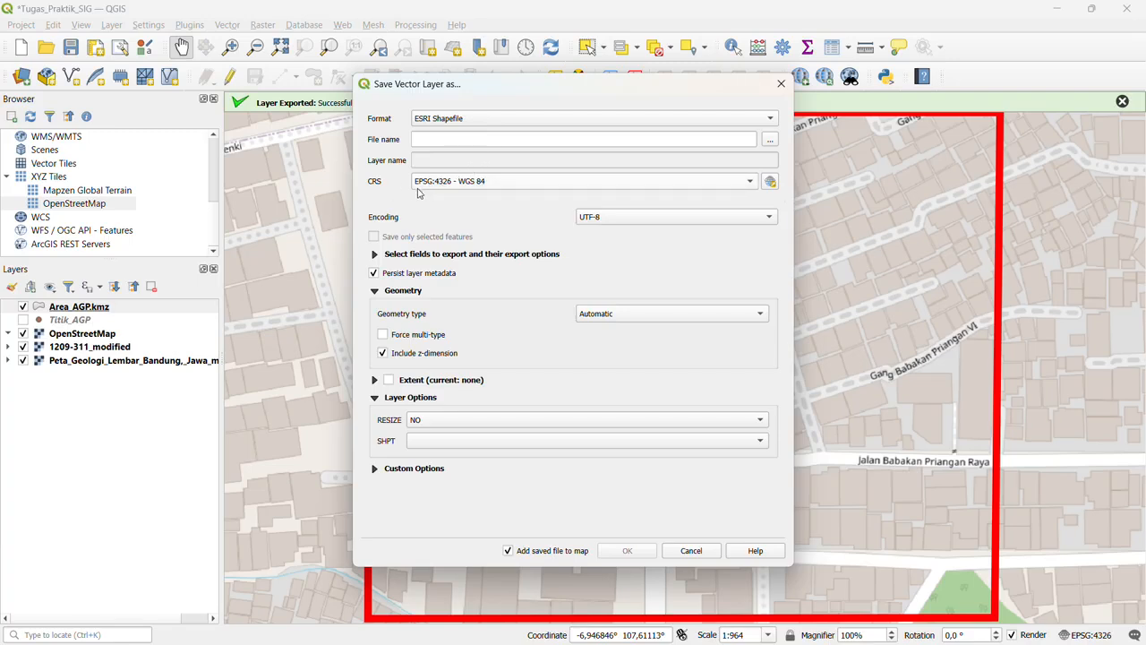
pyautogui.moveTo(439, 192)
# Step: Set the area layer's output location to the Shp folder inside SIG on the Desktop
pyautogui.click(772, 143)
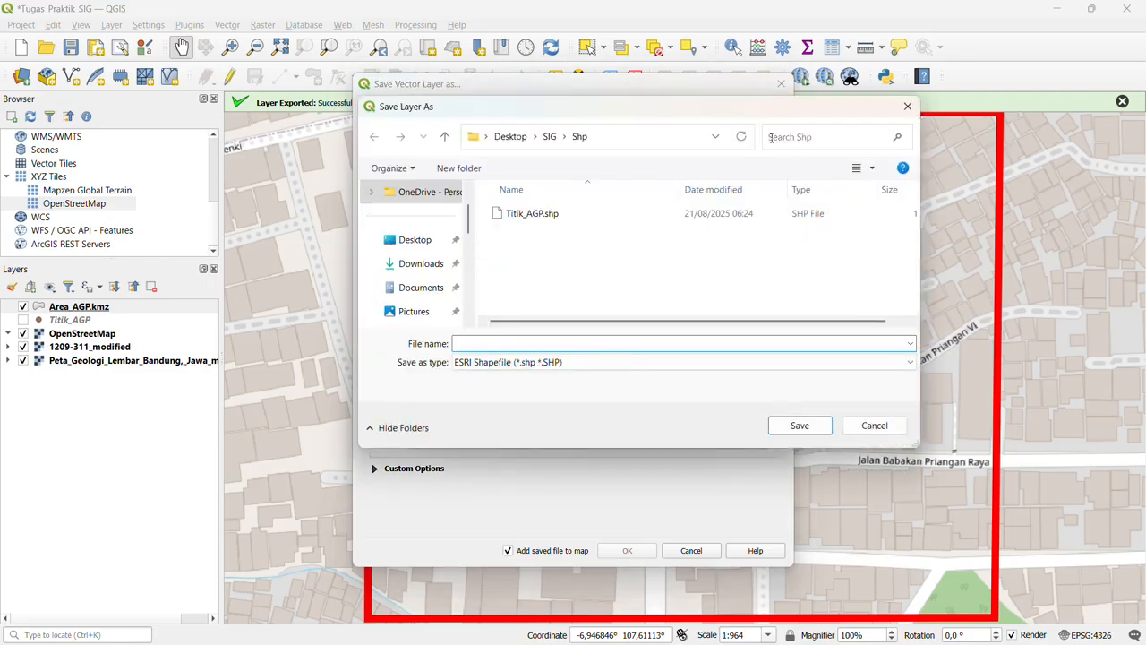
pyautogui.click(415, 240)
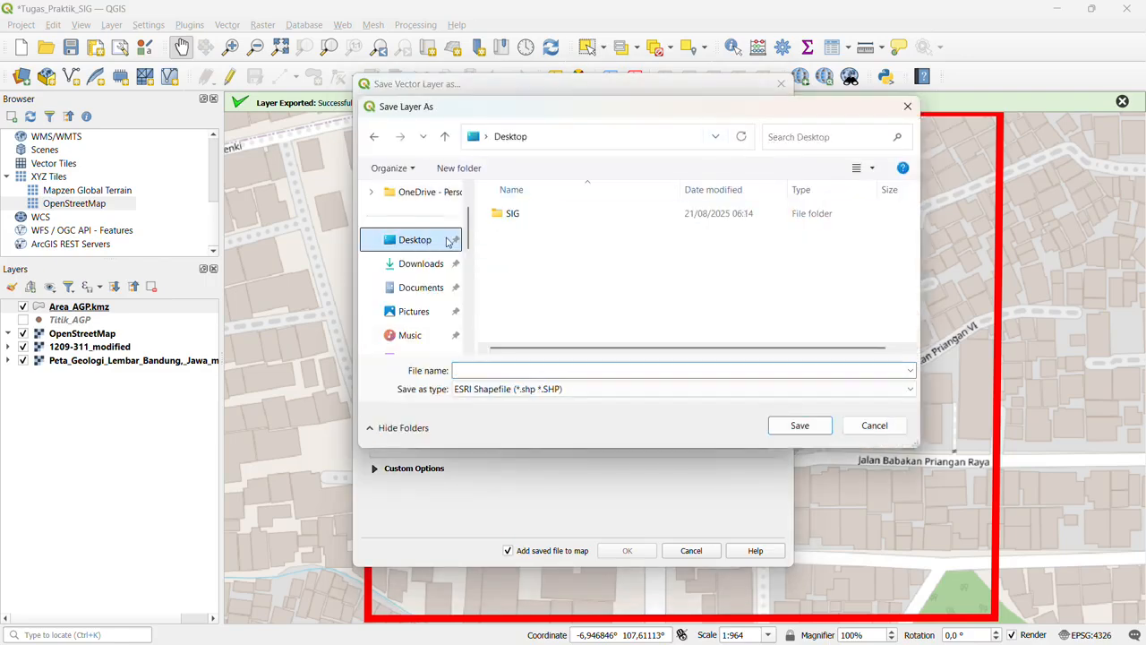
pyautogui.doubleClick(517, 215)
pyautogui.click(518, 259)
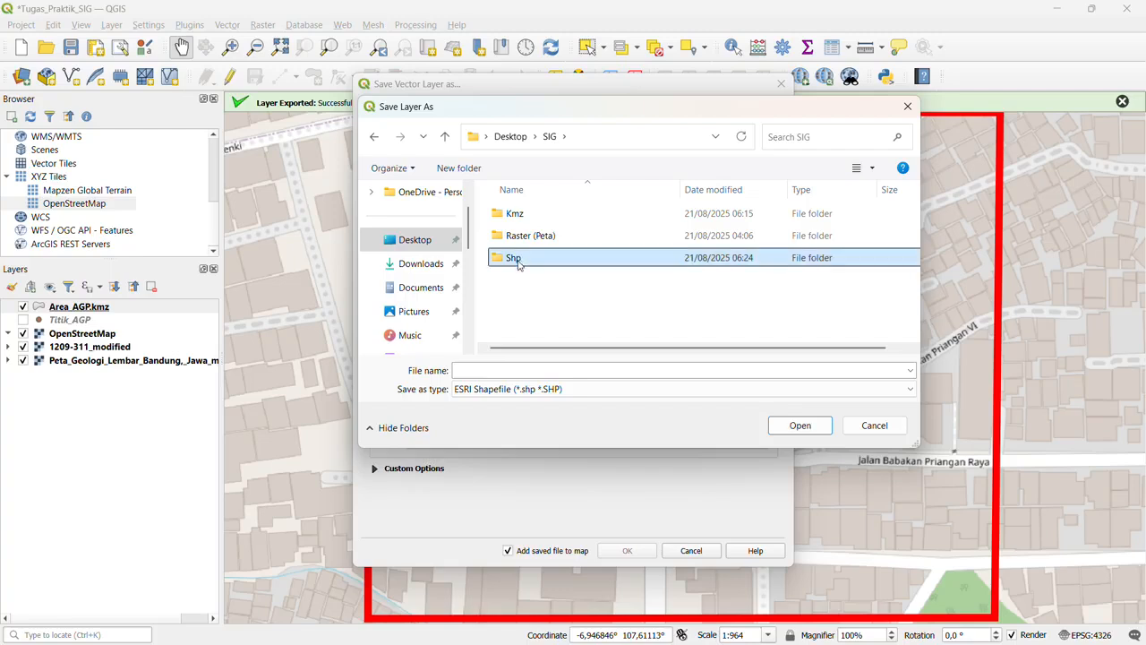
pyautogui.doubleClick(518, 259)
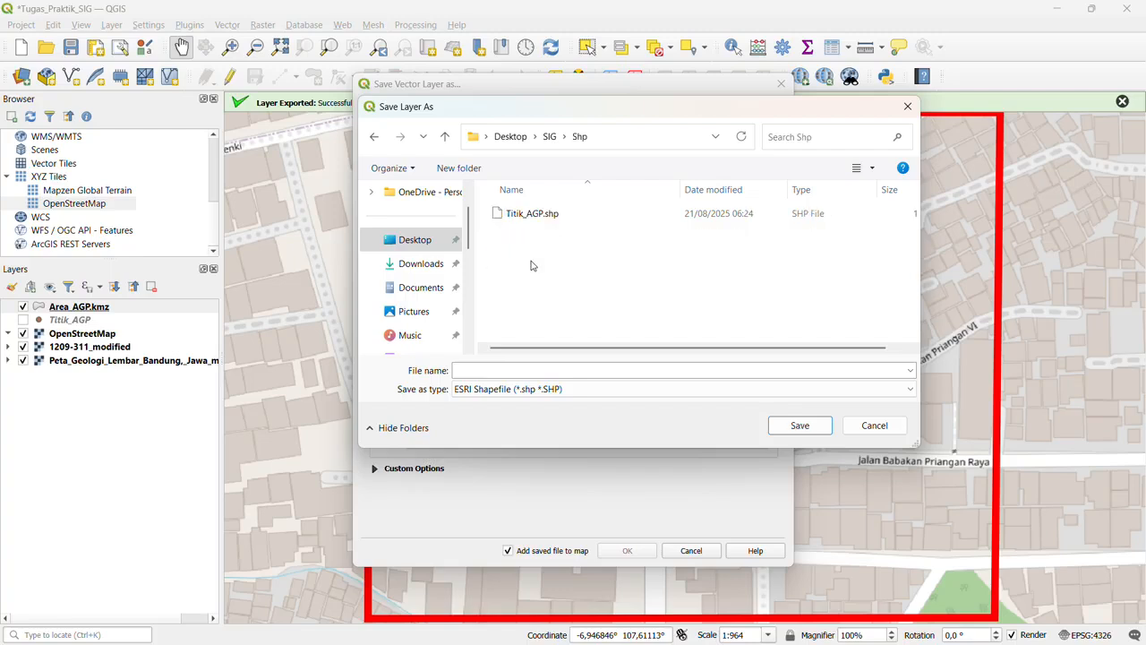
# Step: Name the output file Area_AGP and export the area layer as a shapefile
pyautogui.click(541, 370)
pyautogui.write('Area_AGP')
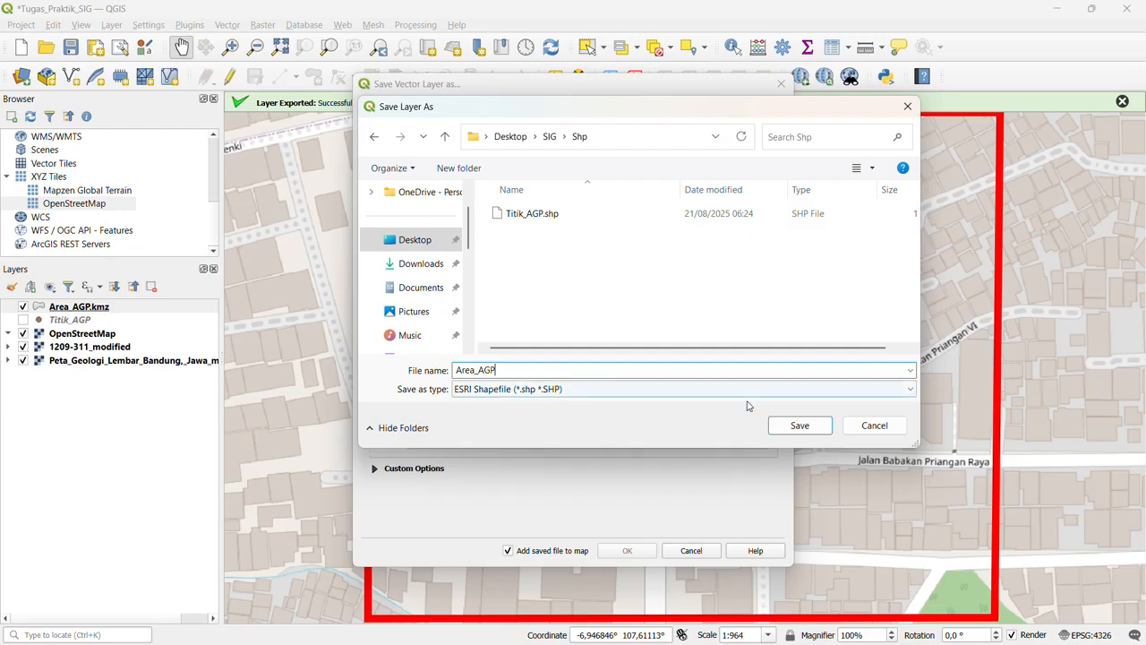
pyautogui.click(800, 427)
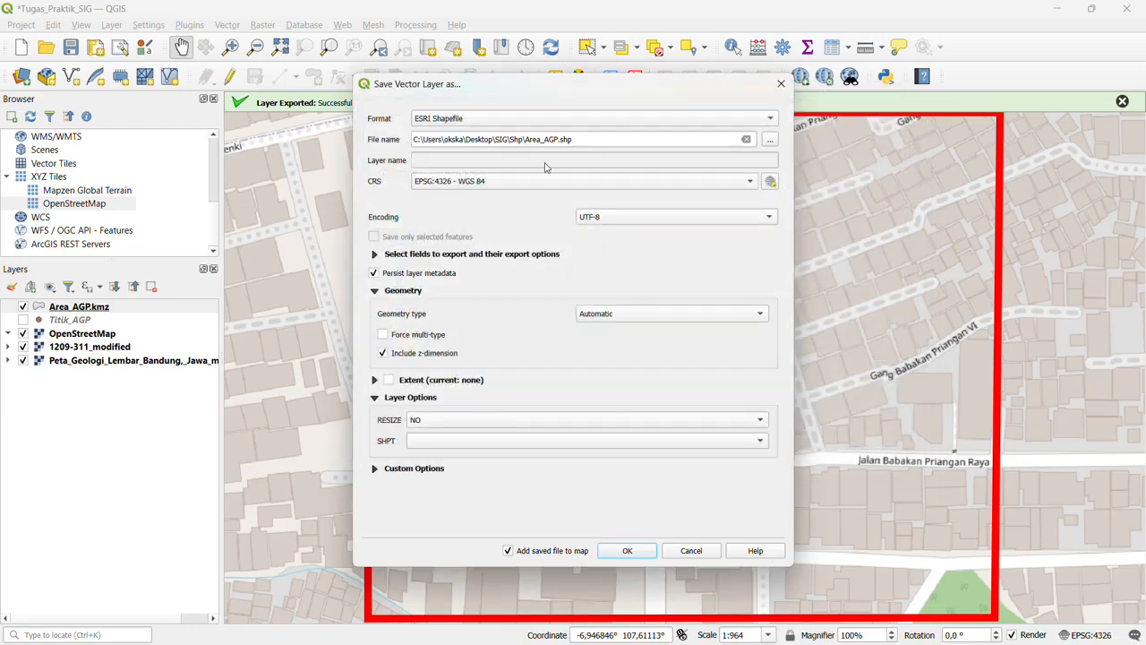
pyautogui.click(627, 550)
# Step: Remove the original Area_AGP.kmz layer from the project, keeping the exported Area_AGP layer
pyautogui.click(81, 321)
pyautogui.click(84, 309)
pyautogui.click(85, 325)
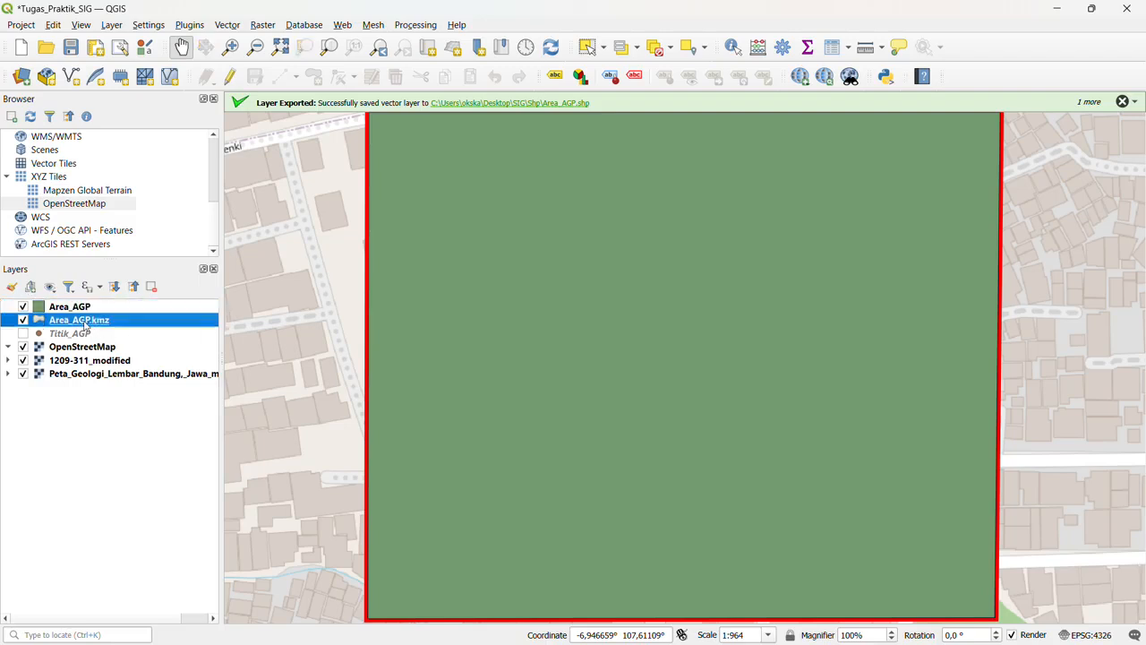
pyautogui.click(94, 310)
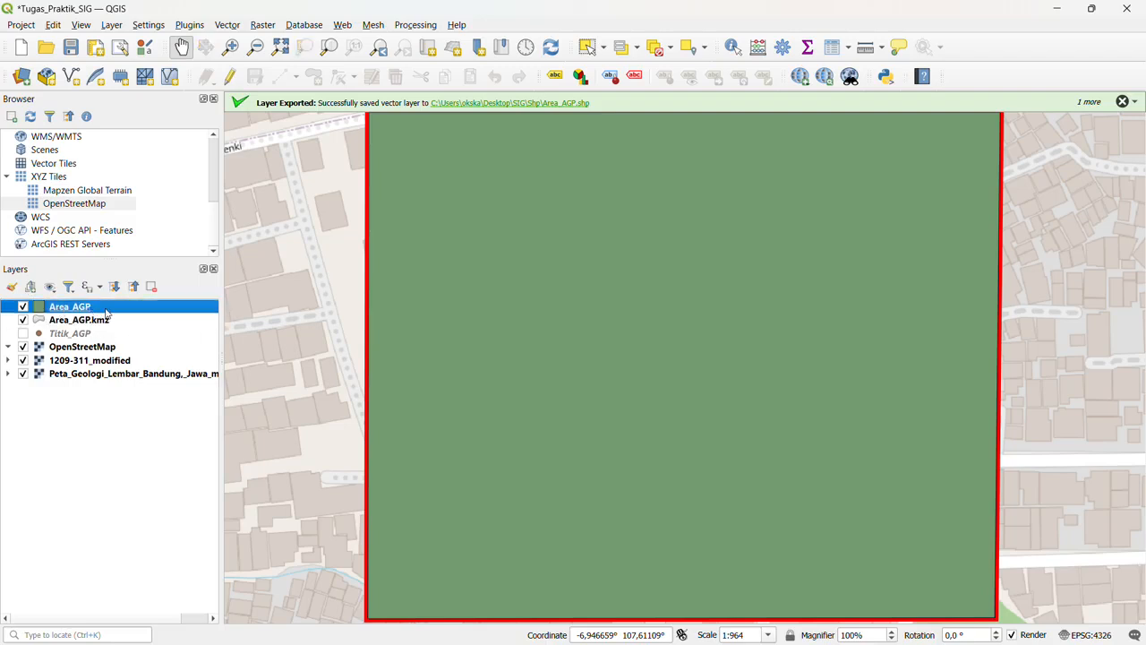
pyautogui.click(68, 324)
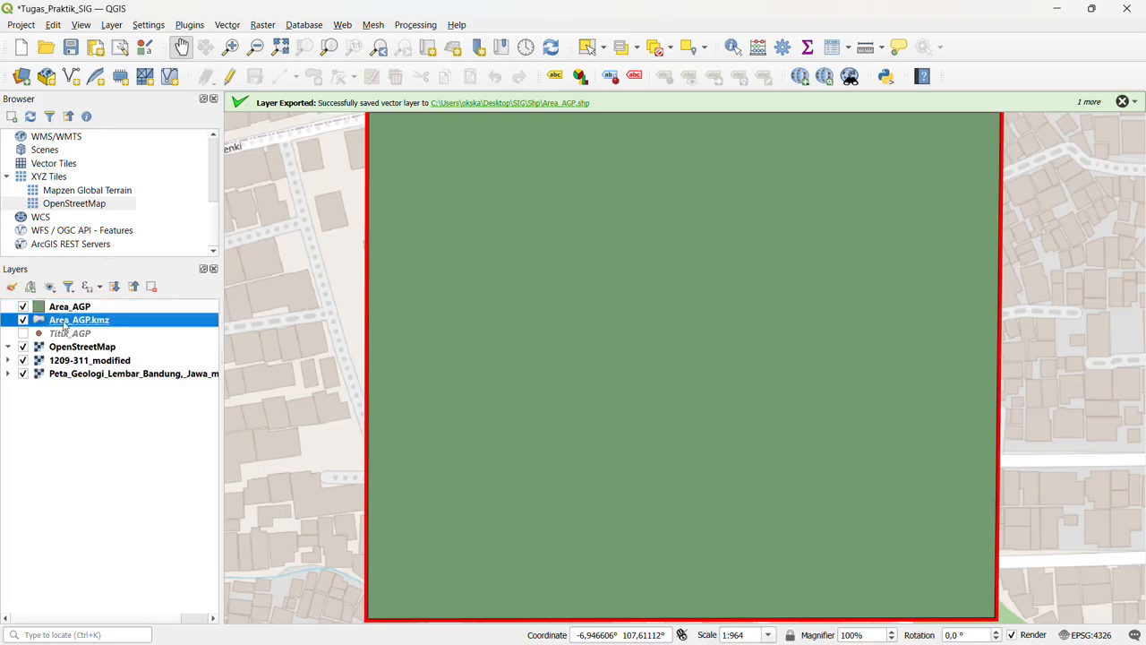
pyautogui.rightClick(102, 325)
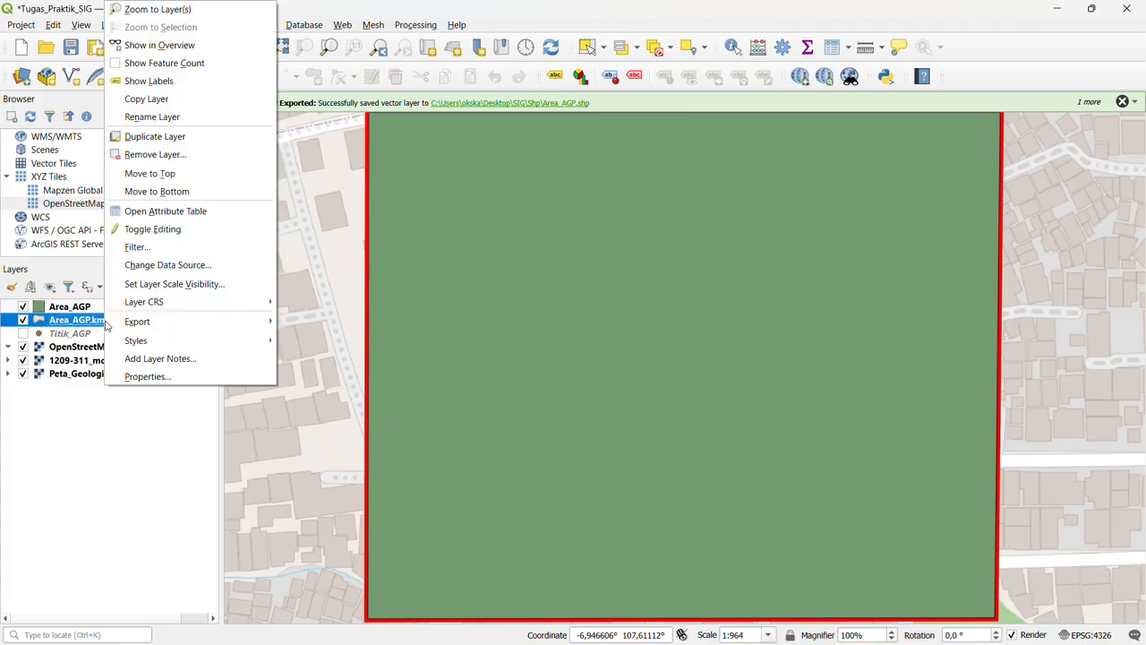
pyautogui.click(161, 155)
pyautogui.click(551, 348)
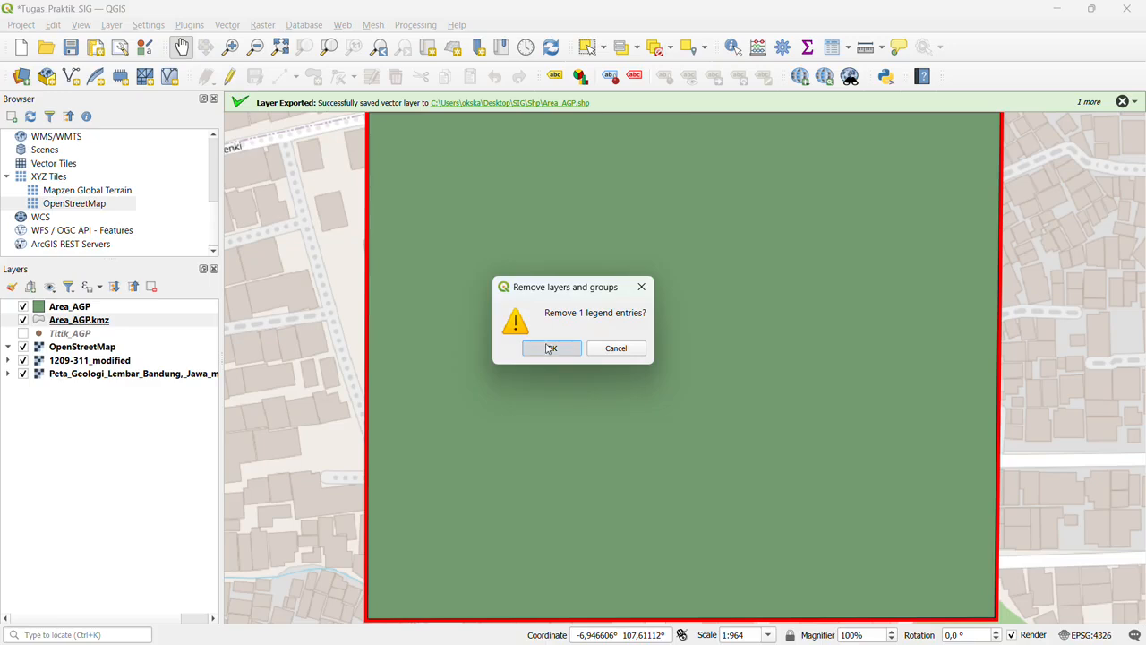
# Step: Show the Titik_AGP layer and place it above Area_AGP in the layer order
pyautogui.click(24, 320)
pyautogui.click(65, 321)
pyautogui.moveTo(65, 322); pyautogui.dragTo(70, 305)
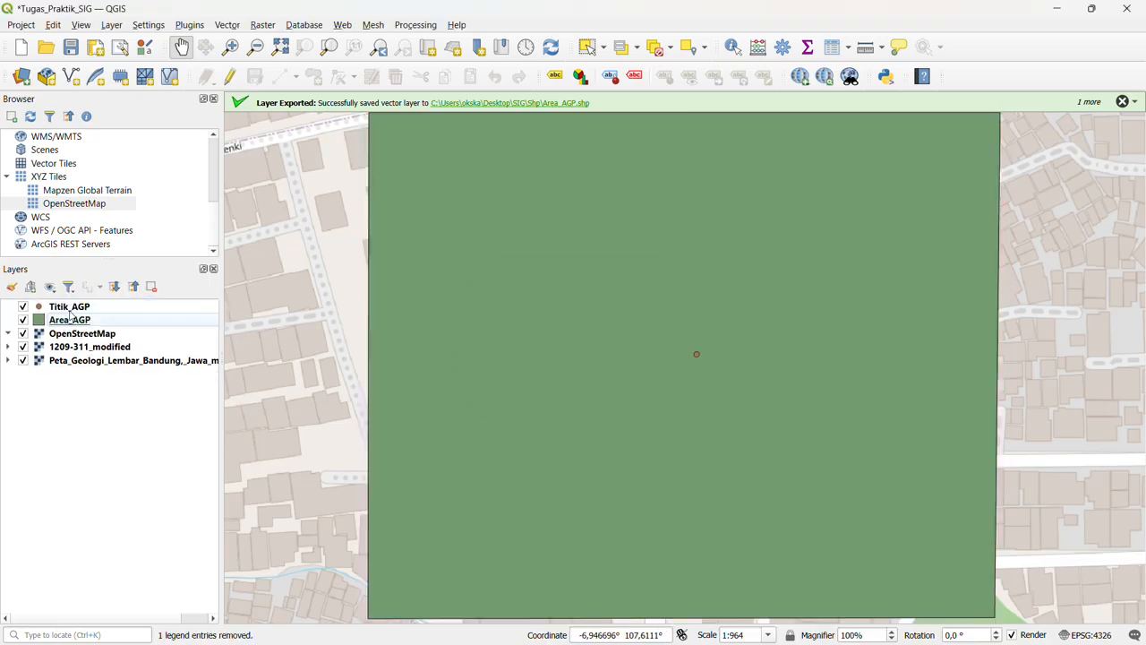
pyautogui.moveTo(668, 324); pyautogui.dragTo(671, 350)
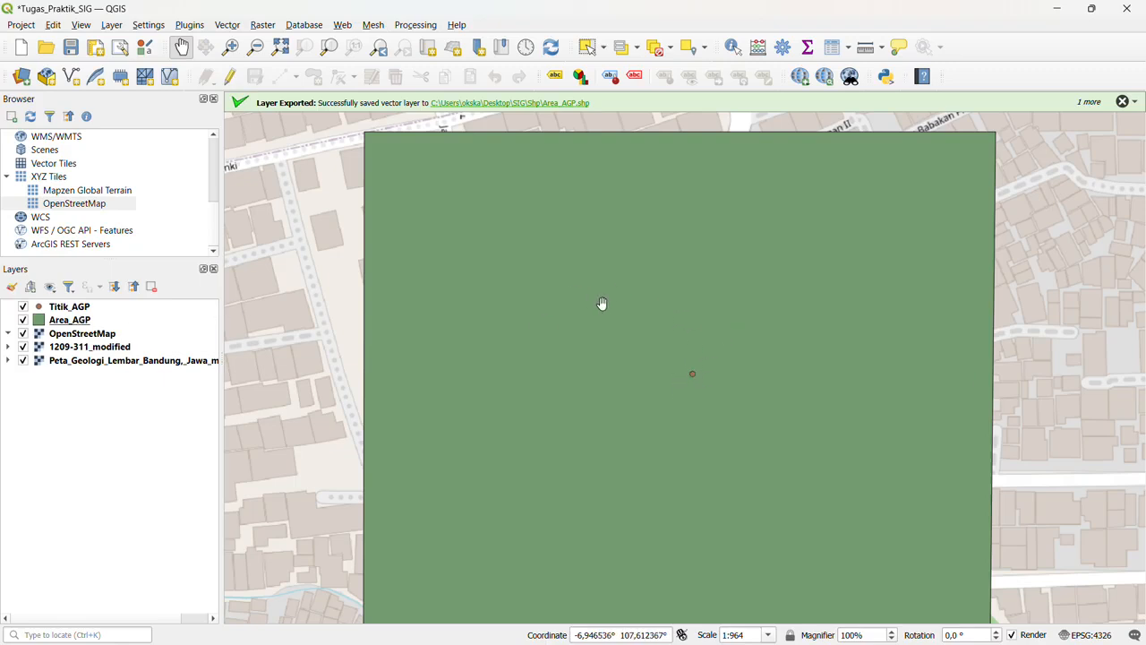
pyautogui.moveTo(688, 332)
pyautogui.mouseDown()
pyautogui.moveTo(690, 284)
pyautogui.moveTo(688, 321)
pyautogui.mouseUp()
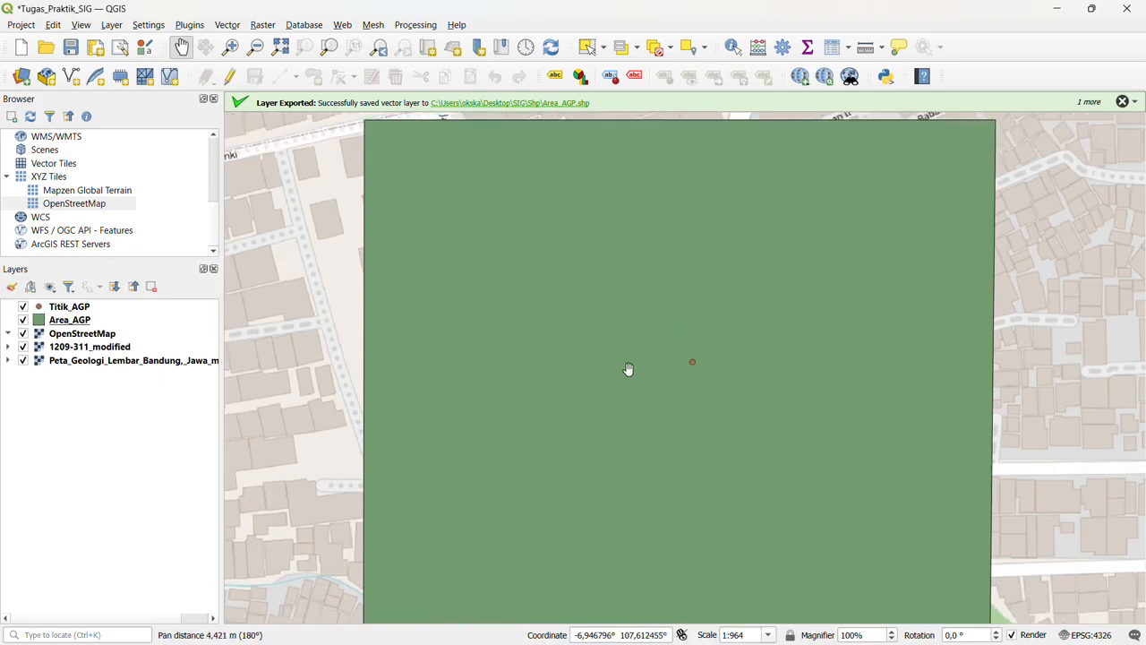
# Step: Open the symbology properties of the Titik_AGP layer and choose the dot red marker preset
pyautogui.click(76, 308)
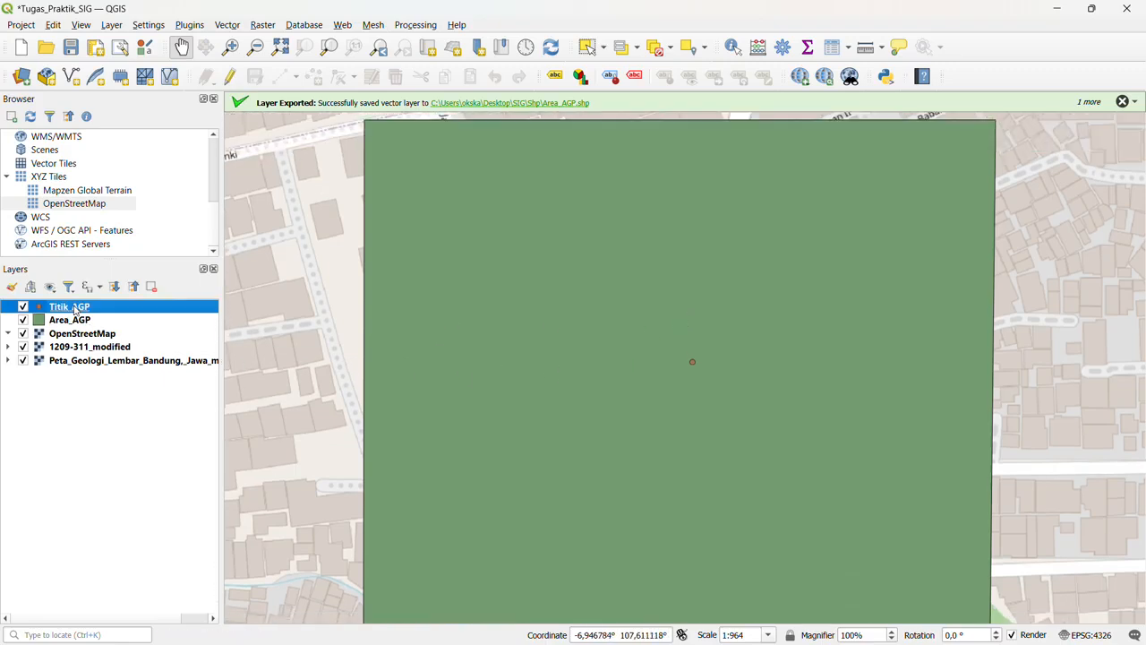
pyautogui.rightClick(76, 308)
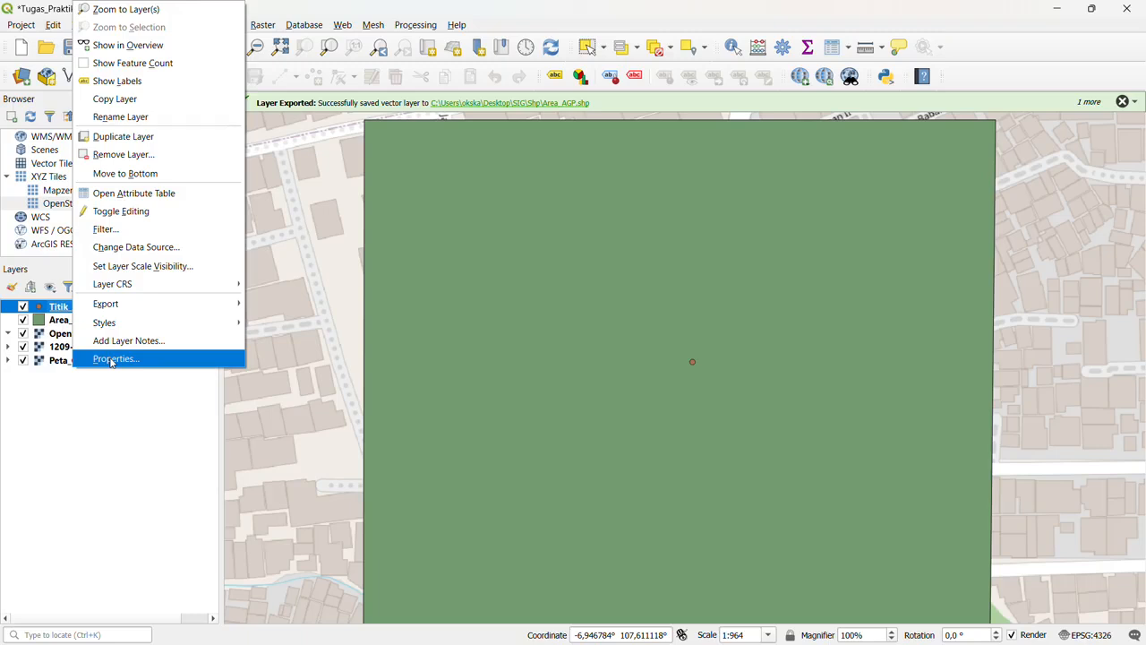
pyautogui.click(52, 311)
pyautogui.rightClick(85, 318)
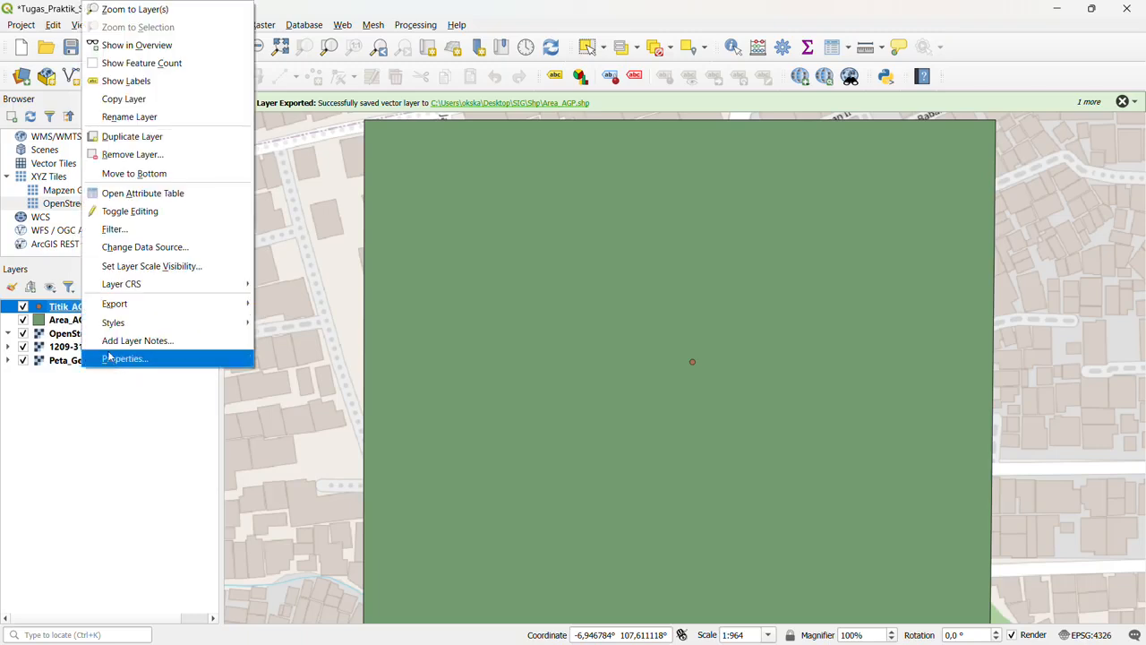
pyautogui.click(126, 358)
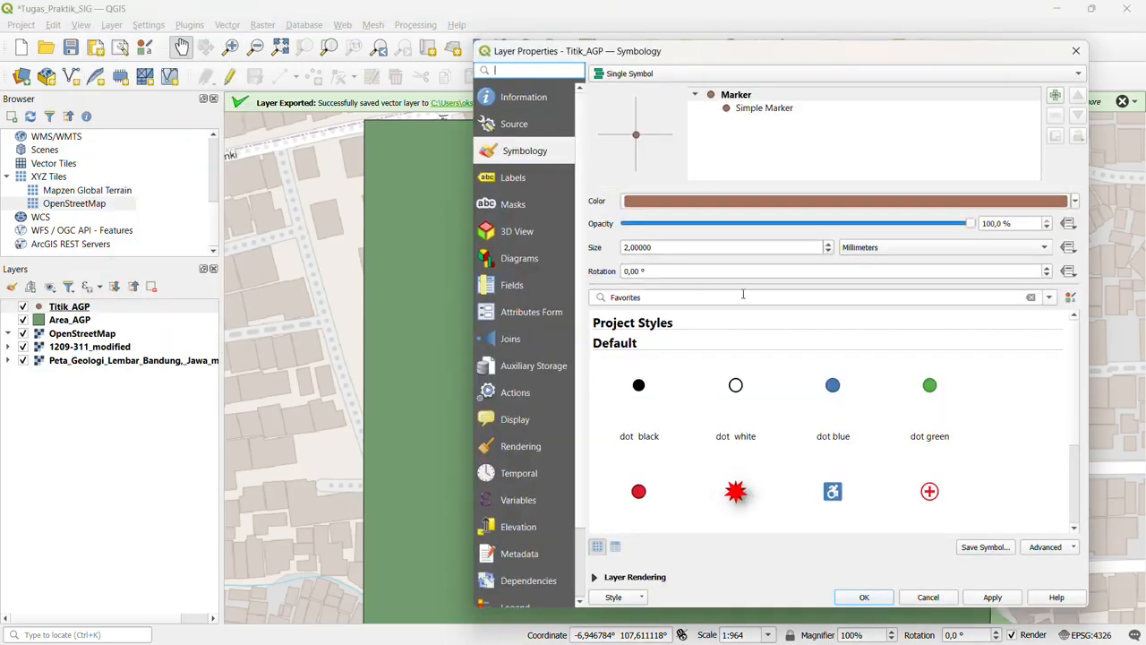
pyautogui.click(640, 492)
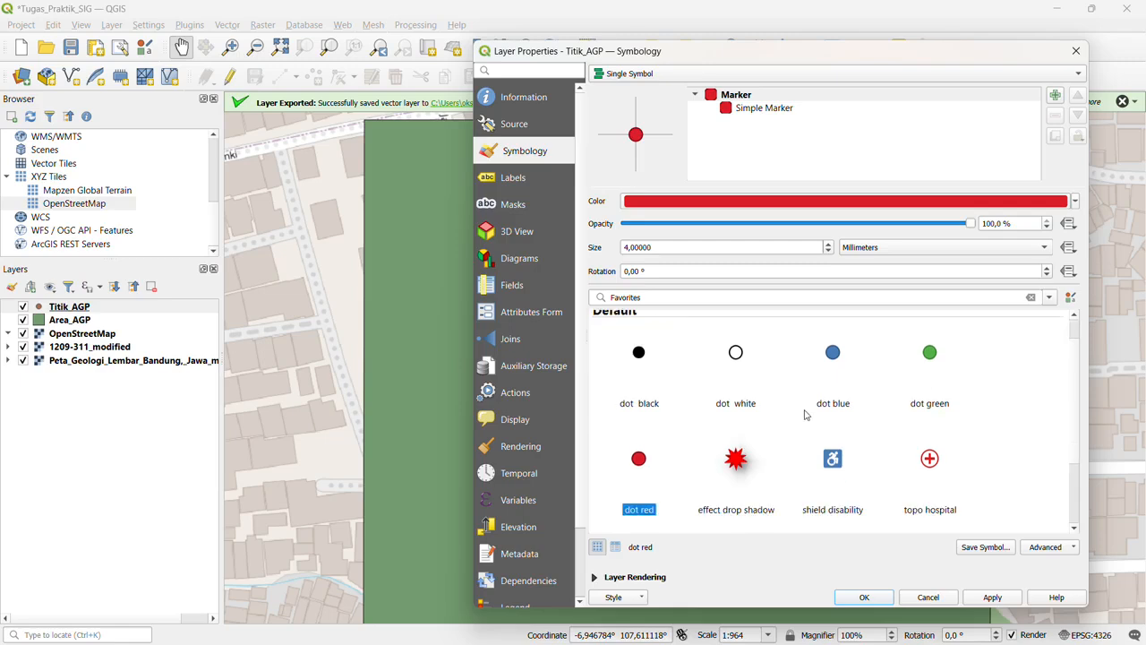
# Step: Set the Titik_AGP marker size to 5 millimetres and apply the style
pyautogui.click(627, 249)
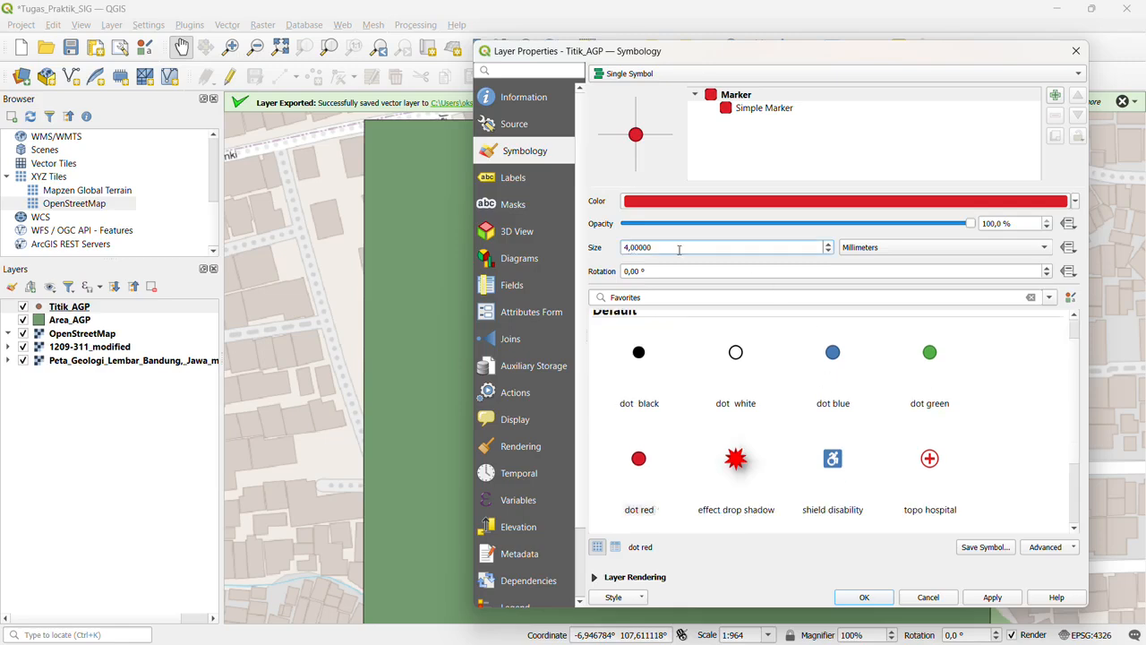
pyautogui.press('Delete')
pyautogui.press('Delete')
pyautogui.write('5,')
pyautogui.click(992, 597)
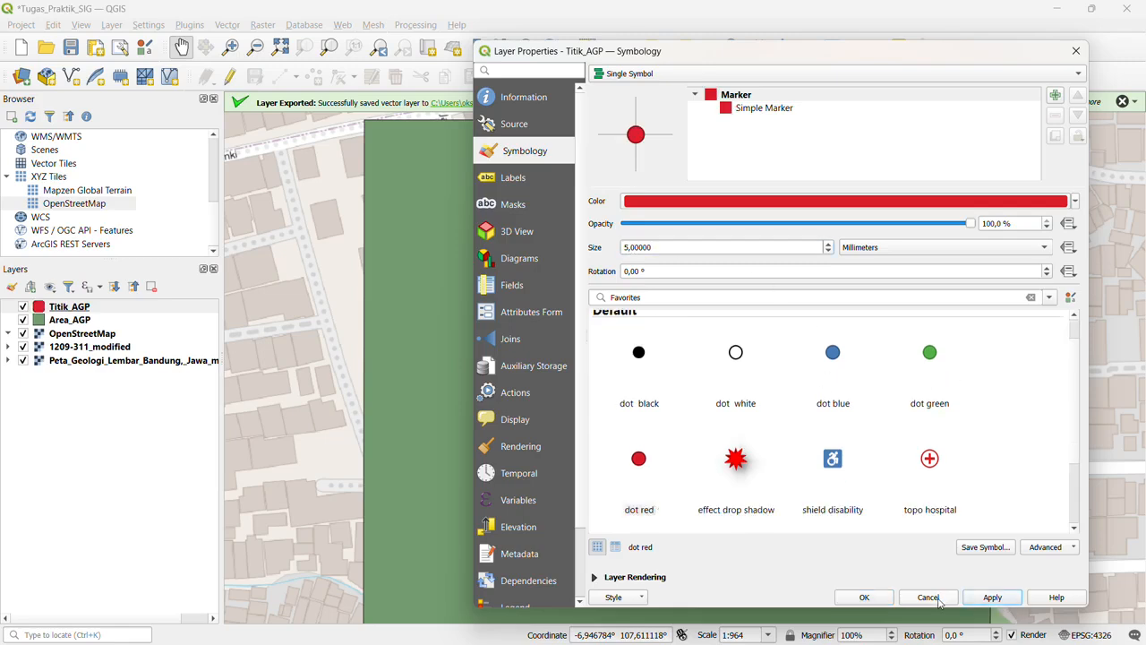
pyautogui.click(864, 597)
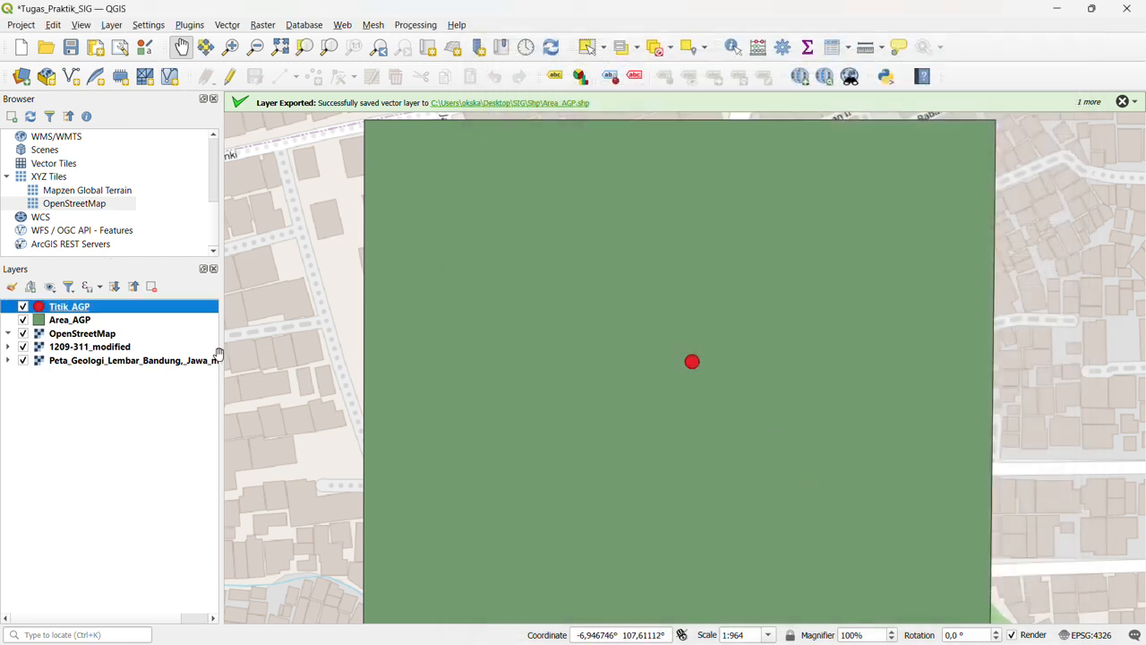
# Step: Open the symbology properties of the Area_AGP layer
pyautogui.click(74, 320)
pyautogui.rightClick(74, 321)
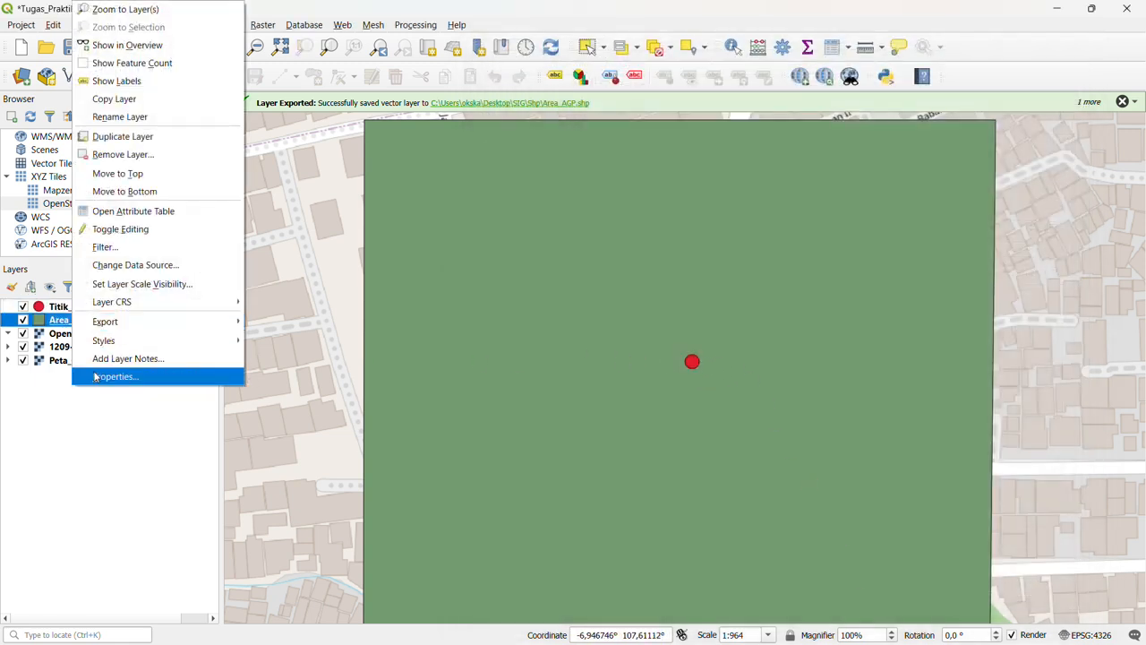
pyautogui.click(98, 377)
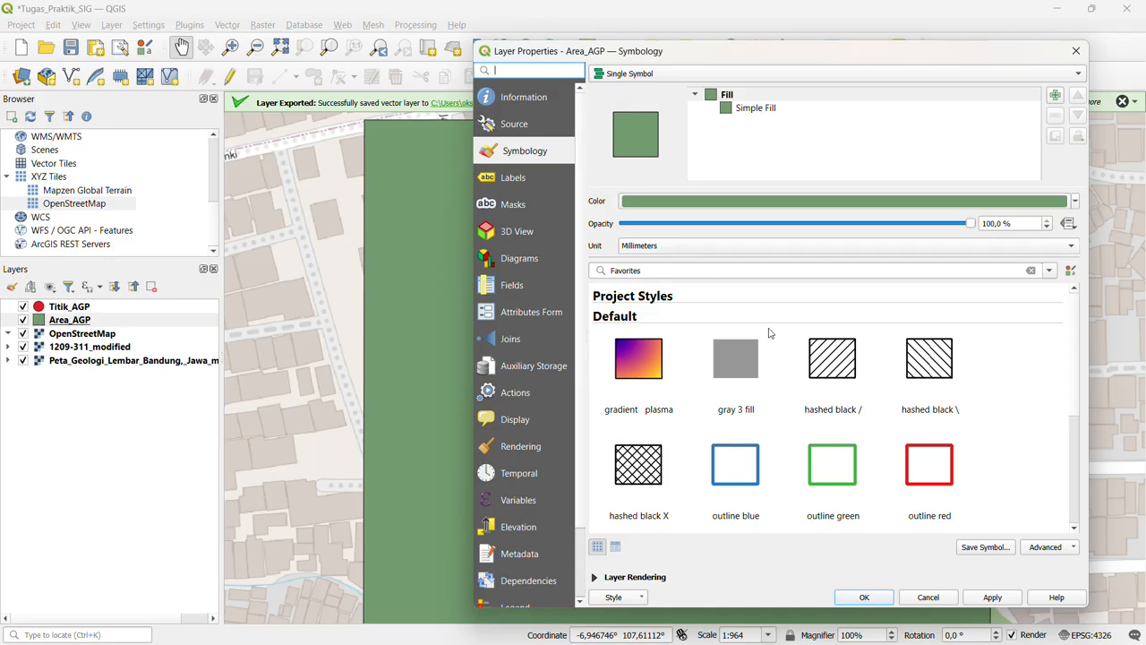
# Step: Try the outline blue preset for Area_AGP, recoloured with the recent grey #999999
pyautogui.click(763, 459)
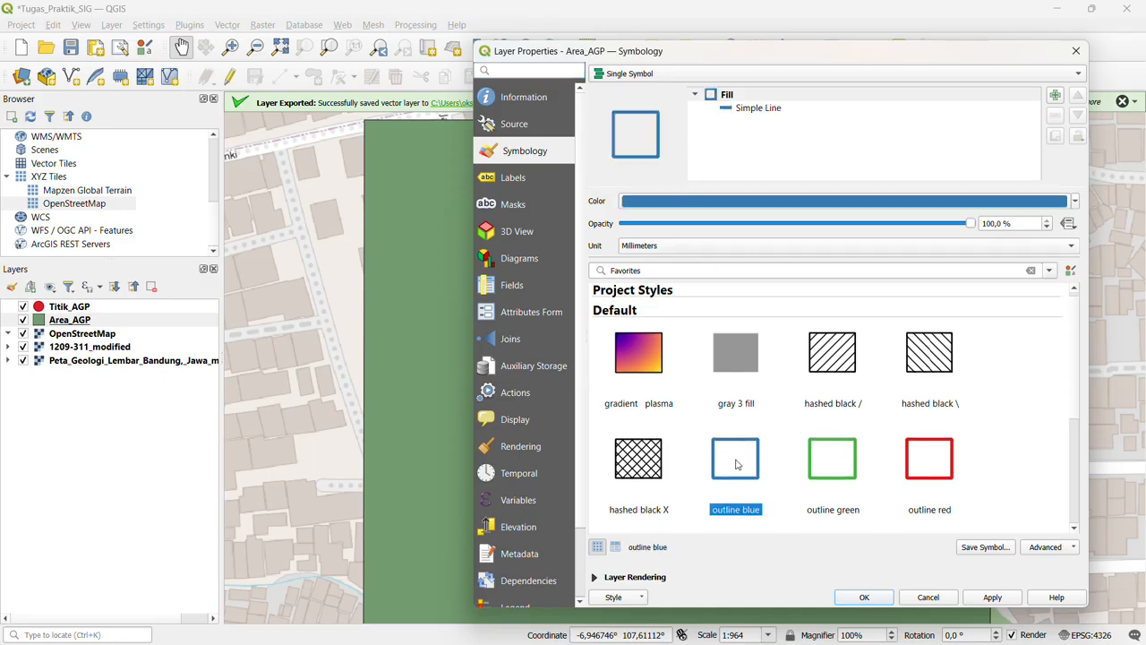
pyautogui.click(1074, 203)
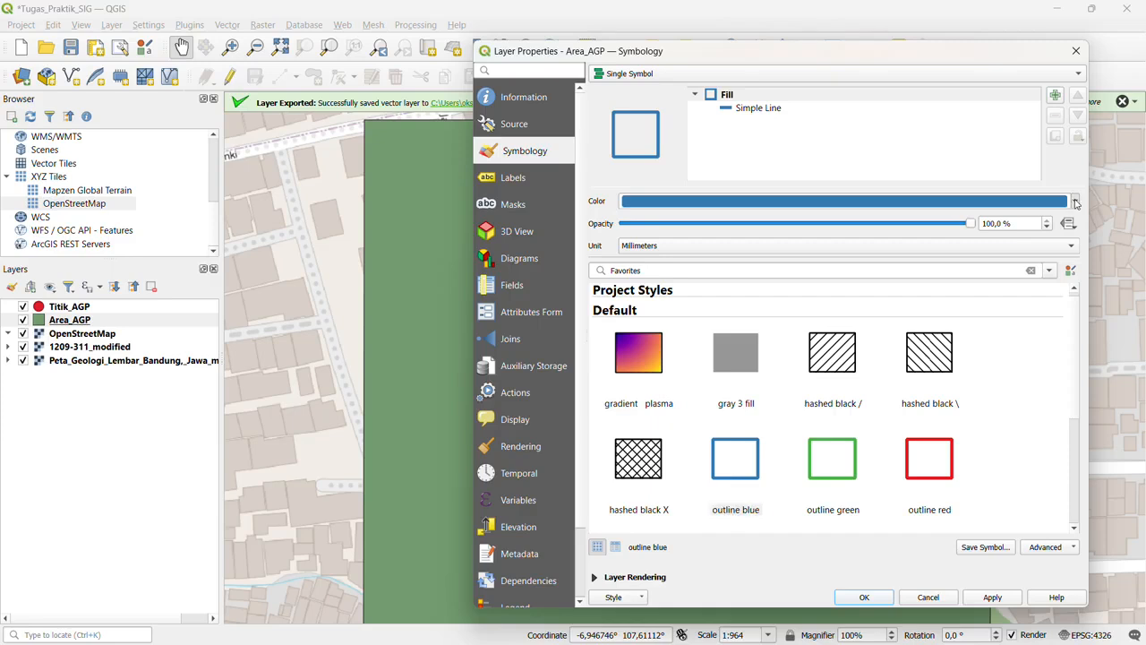
pyautogui.click(668, 502)
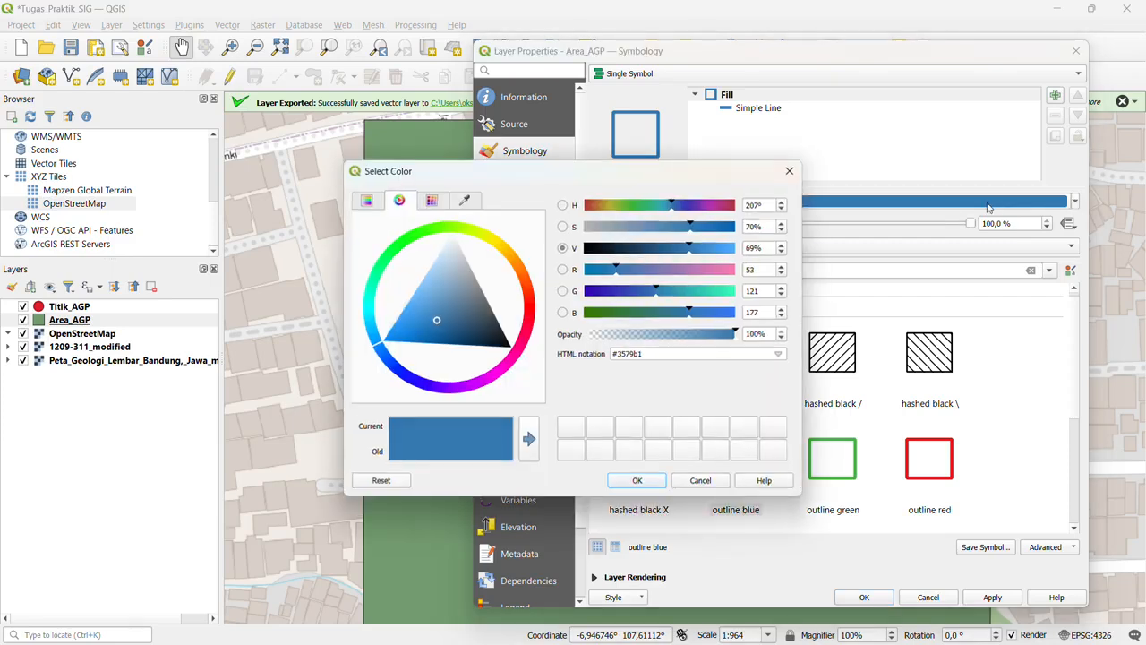
pyautogui.click(431, 200)
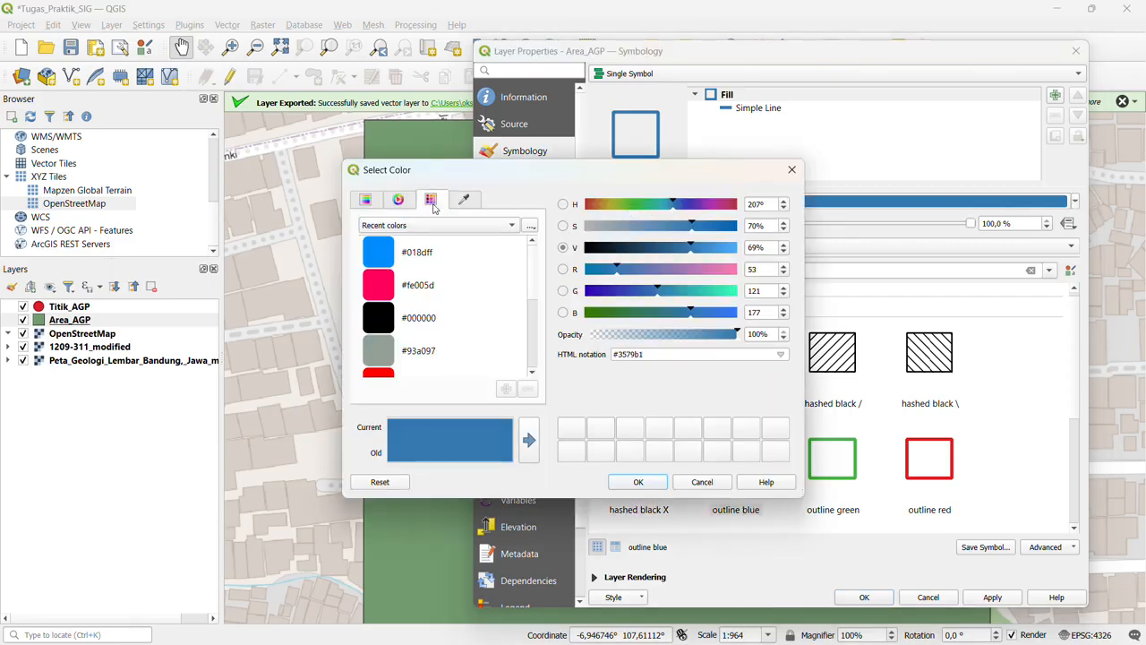
pyautogui.click(376, 291)
pyautogui.scroll(-2, 407, 314)
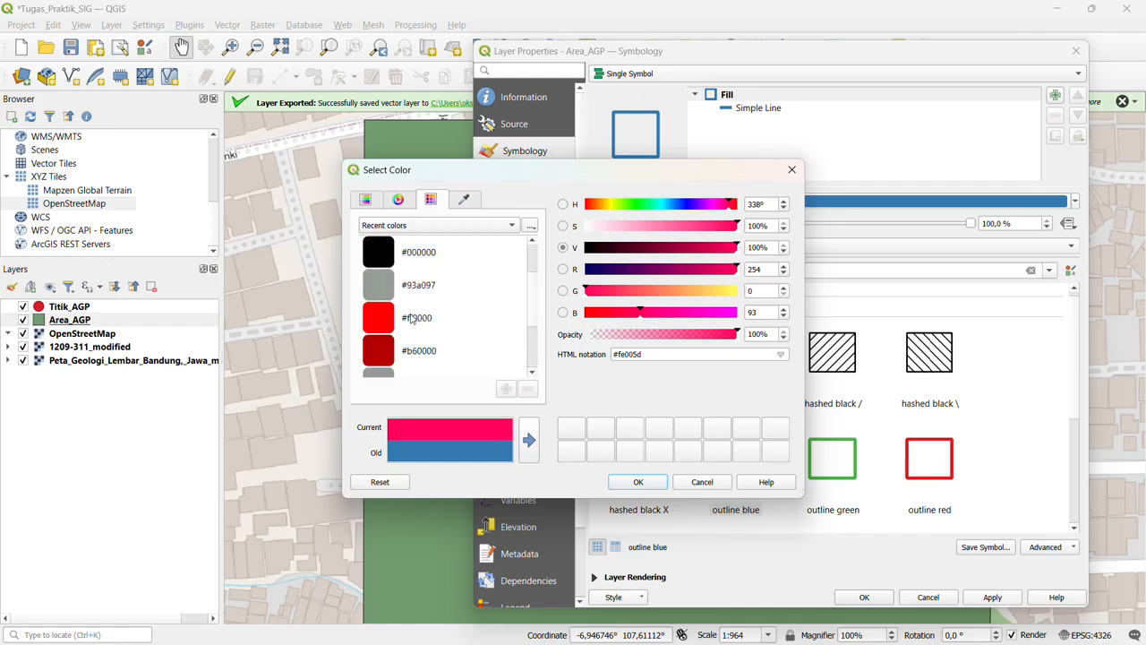
pyautogui.scroll(2, 404, 327)
pyautogui.scroll(-3, 426, 345)
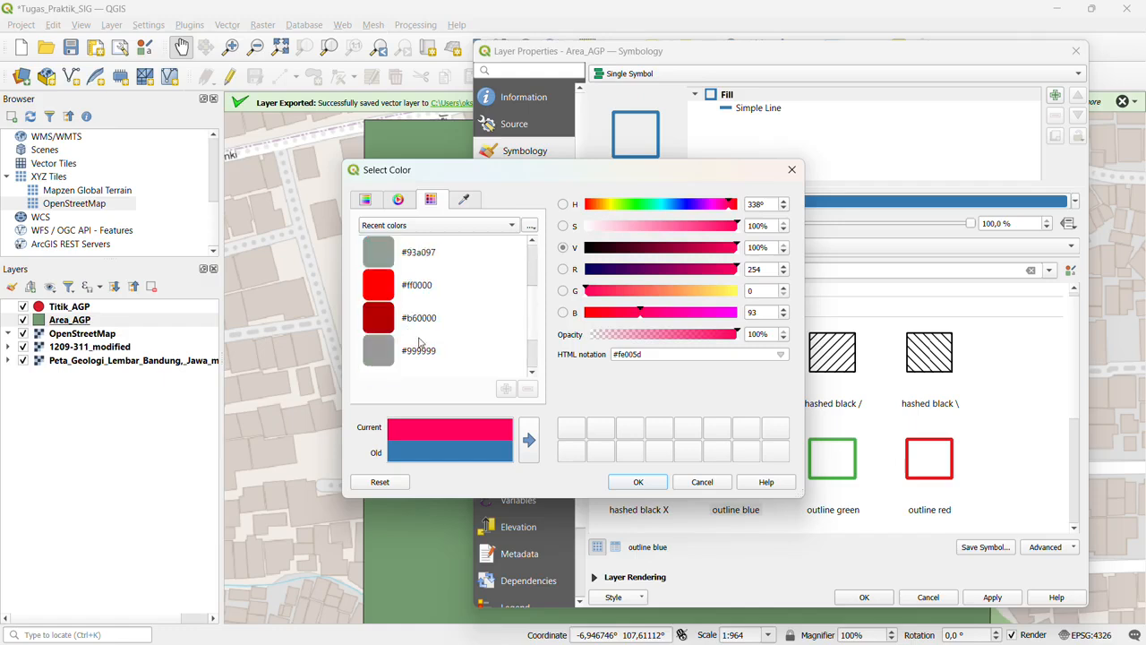
pyautogui.click(381, 321)
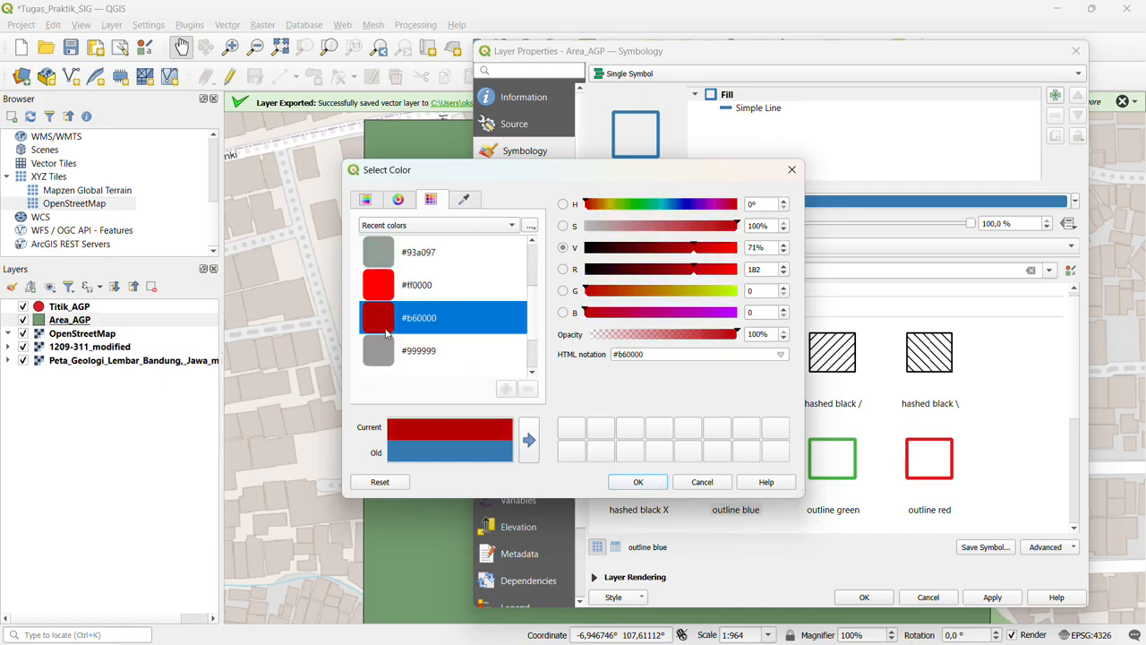
pyautogui.click(376, 350)
pyautogui.click(638, 482)
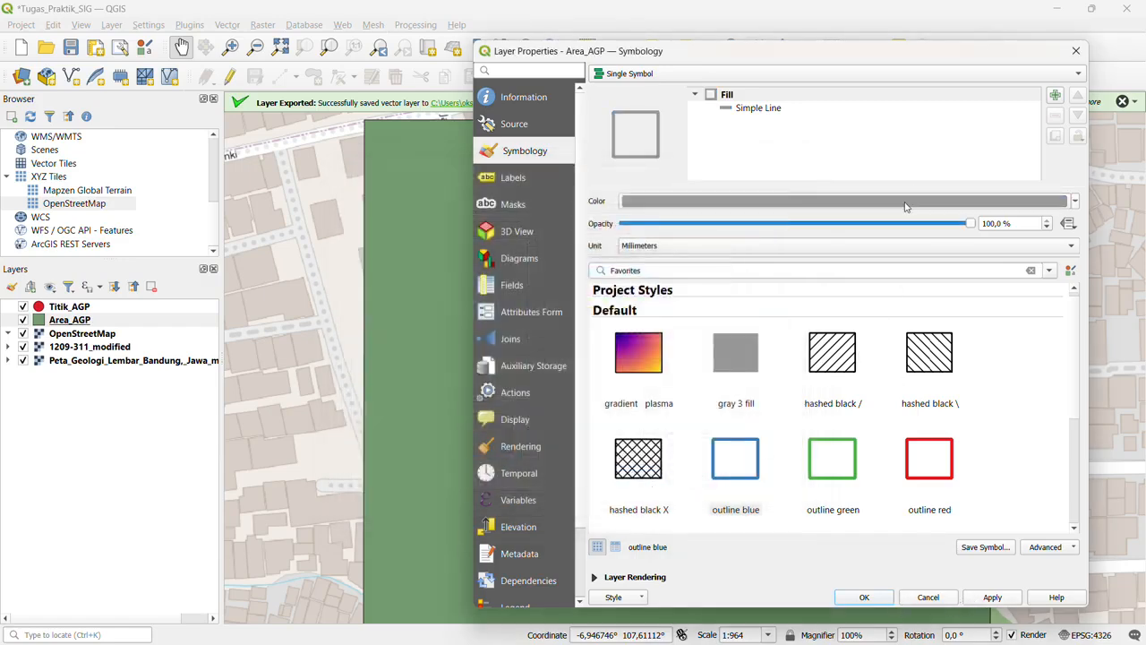
pyautogui.click(909, 205)
pyautogui.click(721, 484)
# Step: Give the Area_AGP layer the outline red preset and apply the style
pyautogui.click(932, 469)
pyautogui.click(989, 597)
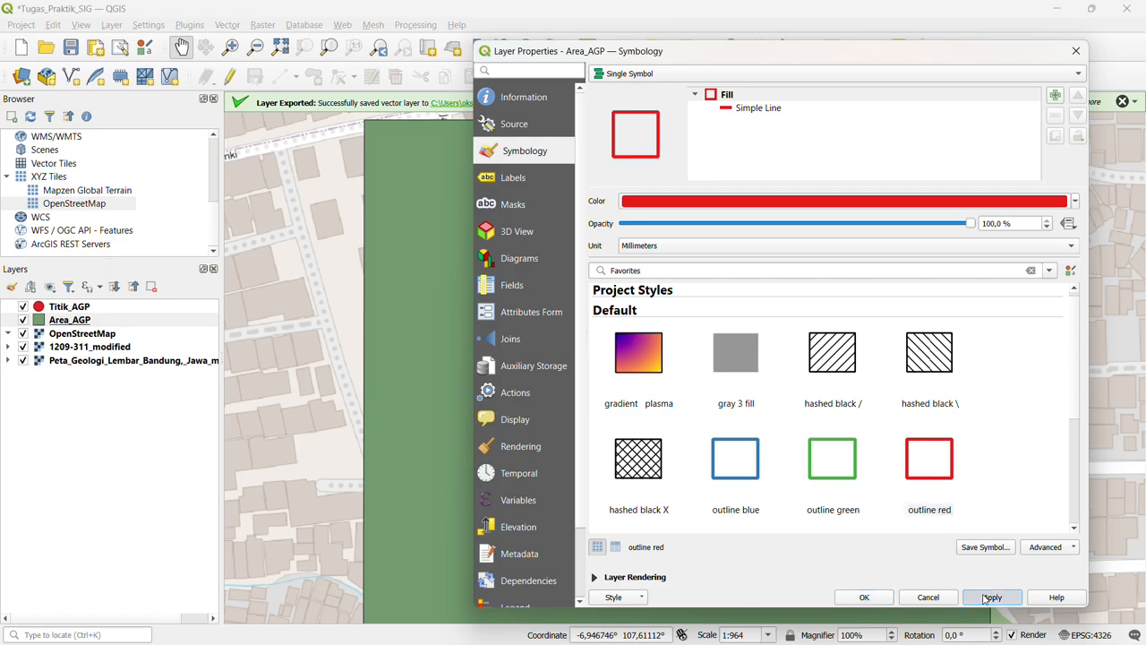
pyautogui.click(875, 598)
# Step: Examine the red point and the area outline against the streets and buildings of the OpenStreetMap basemap
pyautogui.scroll(-1, 694, 330)
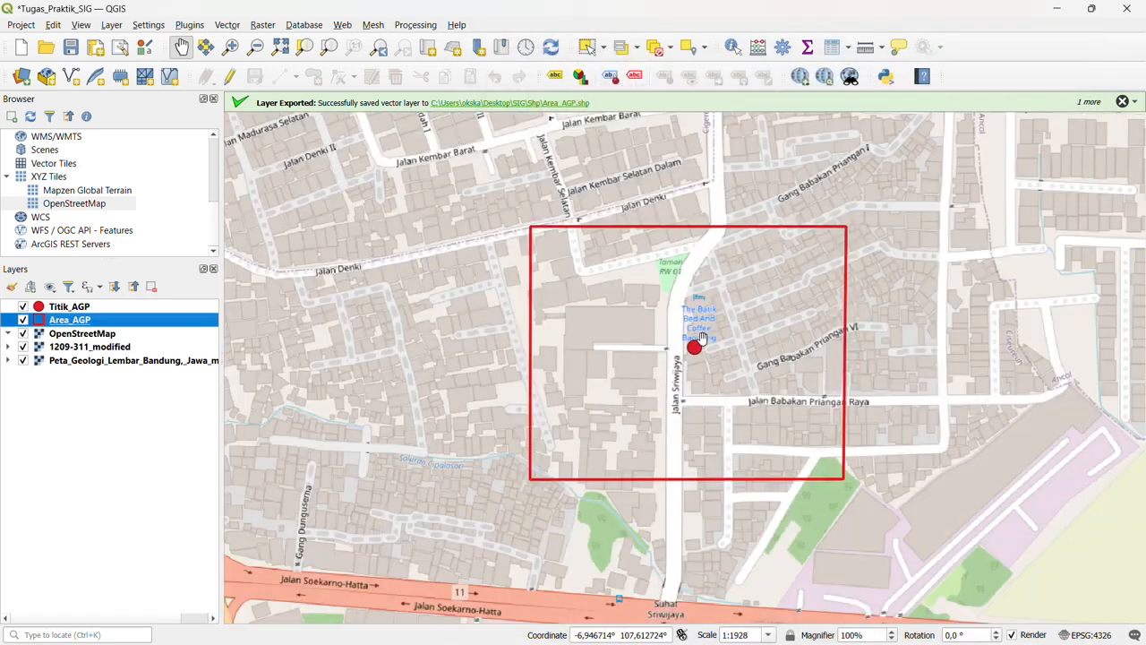
pyautogui.scroll(1, 699, 331)
pyautogui.scroll(-1, 713, 340)
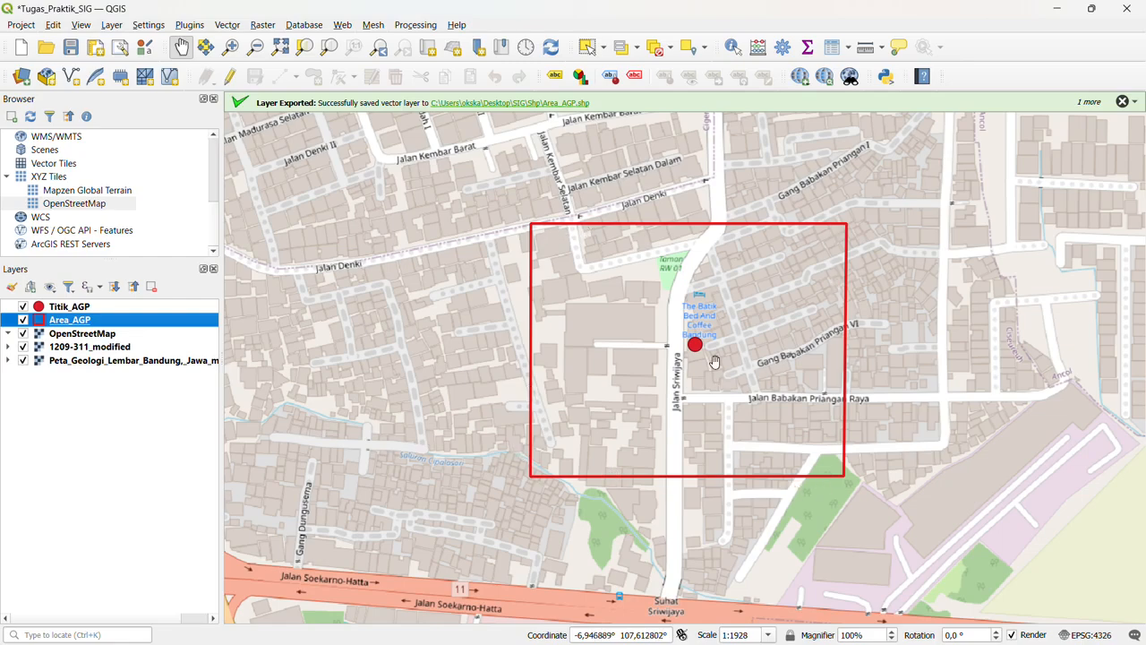
pyautogui.scroll(1, 708, 346)
pyautogui.moveTo(708, 346)
pyautogui.mouseDown()
pyautogui.moveTo(714, 367)
pyautogui.moveTo(724, 355)
pyautogui.mouseUp()
pyautogui.scroll(-1, 725, 355)
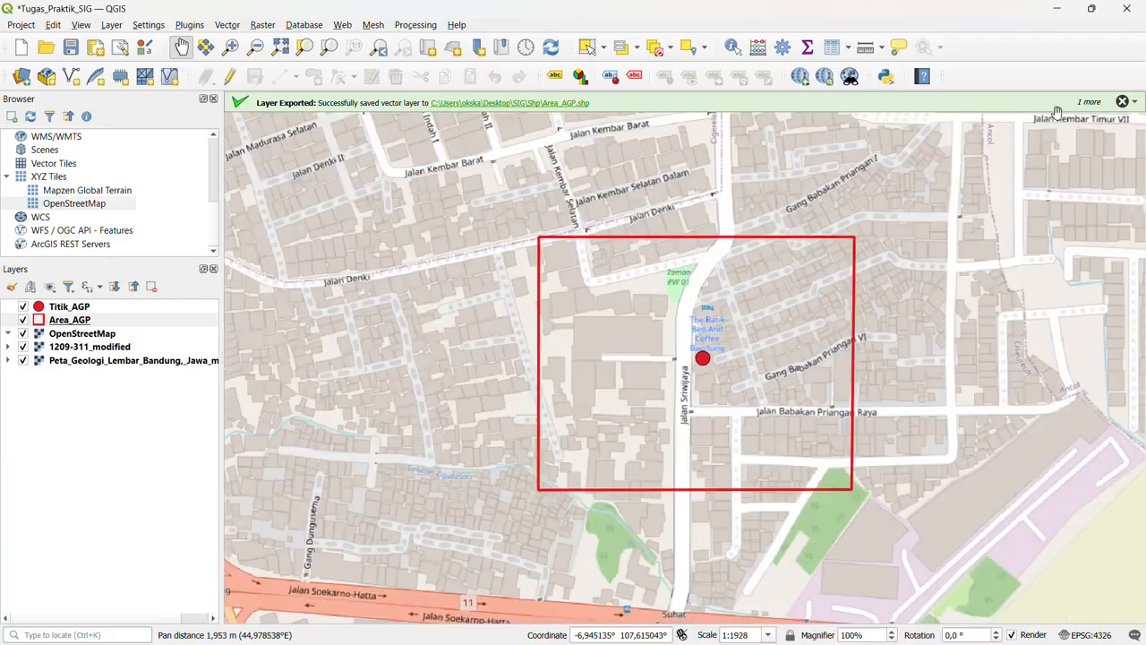
pyautogui.scroll(1, 751, 287)
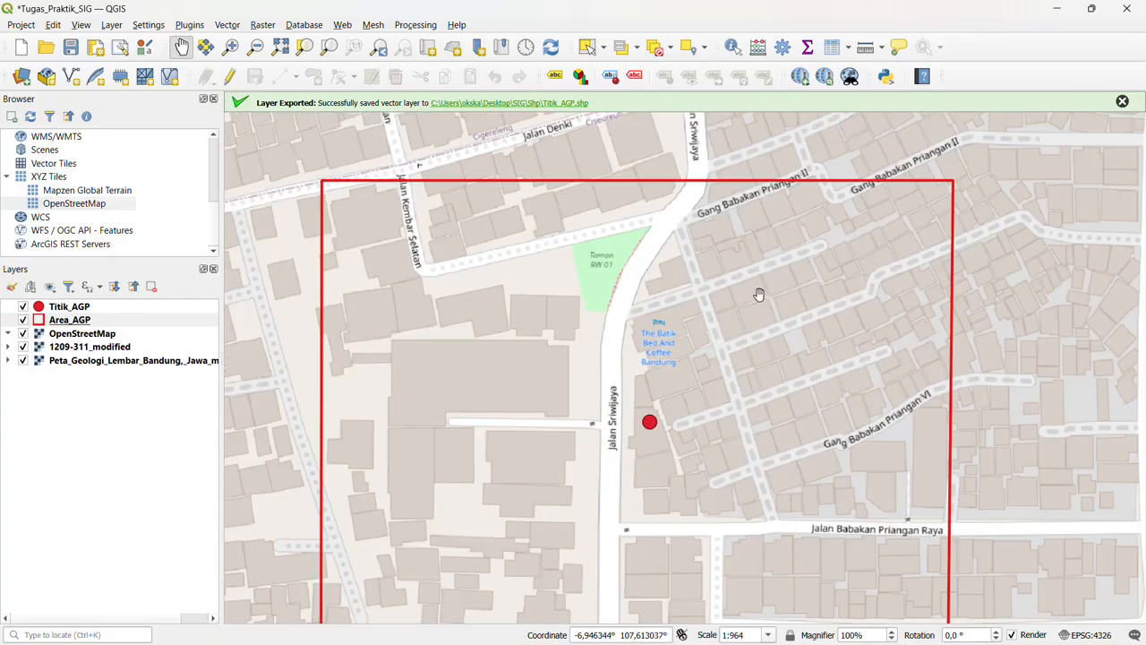
pyautogui.scroll(-1, 754, 293)
pyautogui.scroll(2, 727, 298)
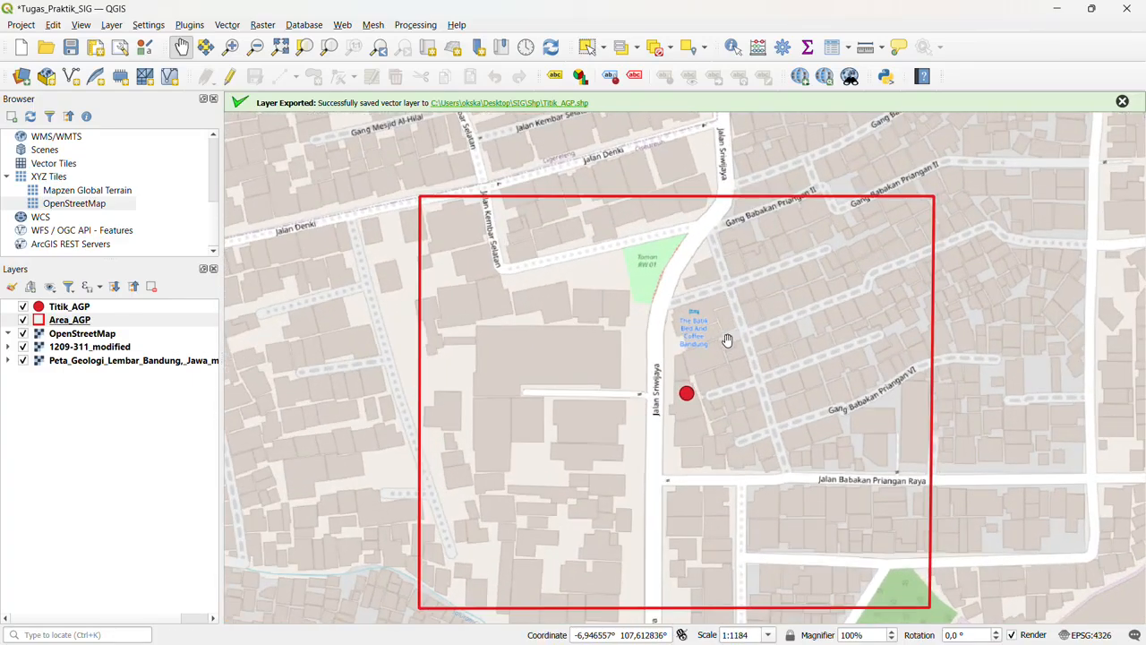
pyautogui.moveTo(725, 336); pyautogui.dragTo(740, 301)
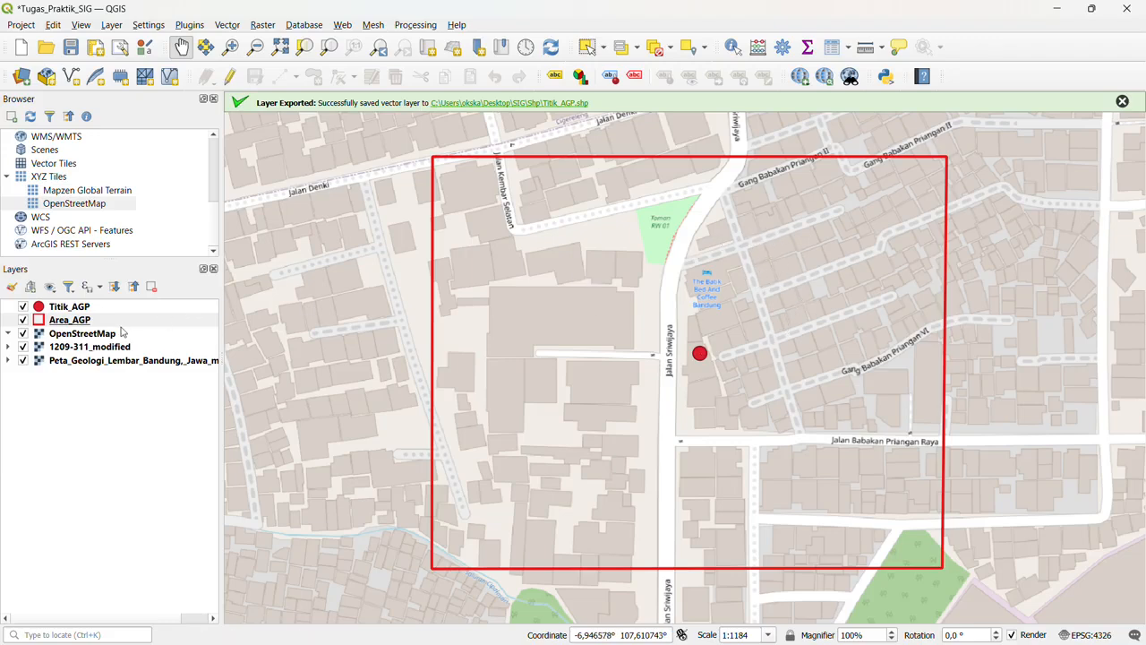
pyautogui.scroll(1, 696, 360)
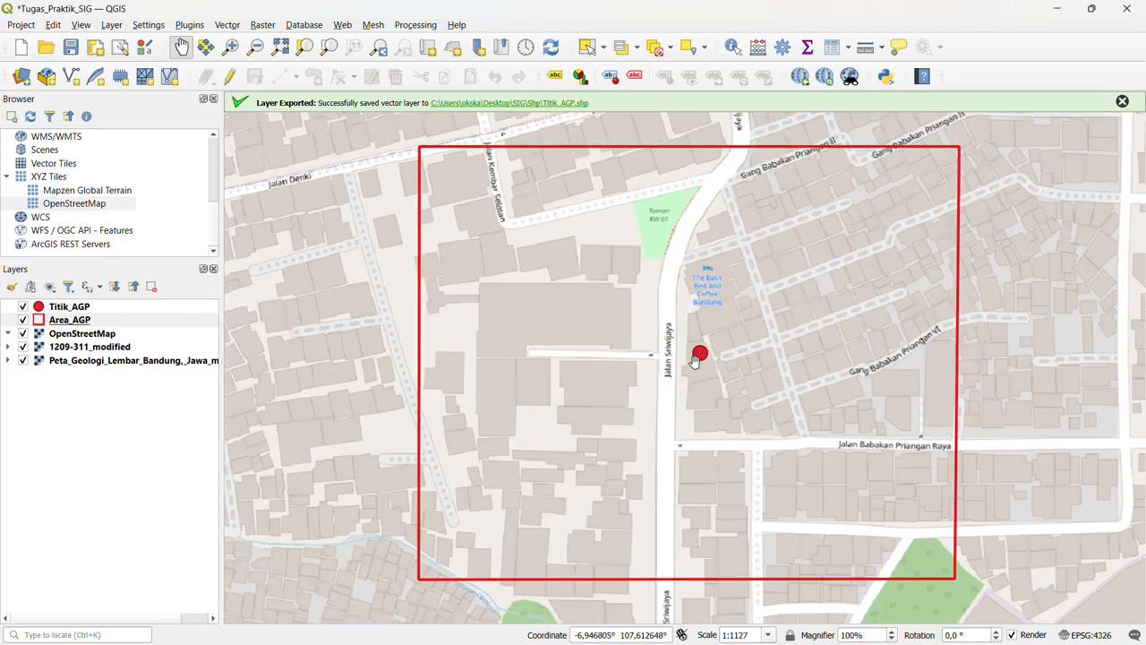
pyautogui.scroll(1, 696, 360)
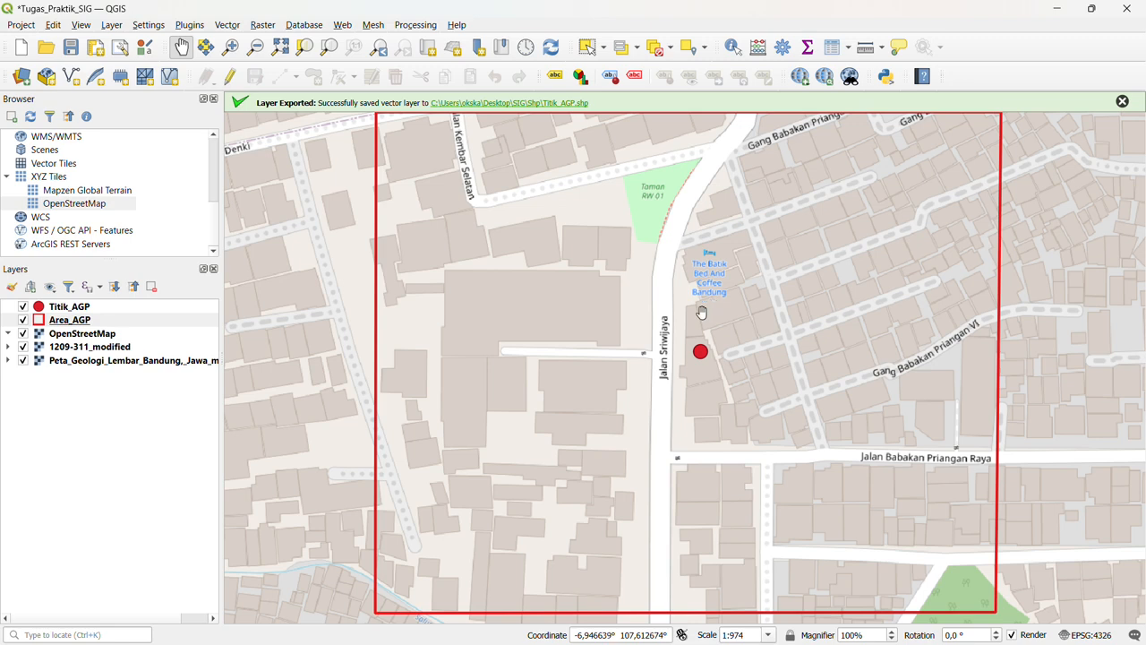
pyautogui.moveTo(719, 348); pyautogui.dragTo(715, 359)
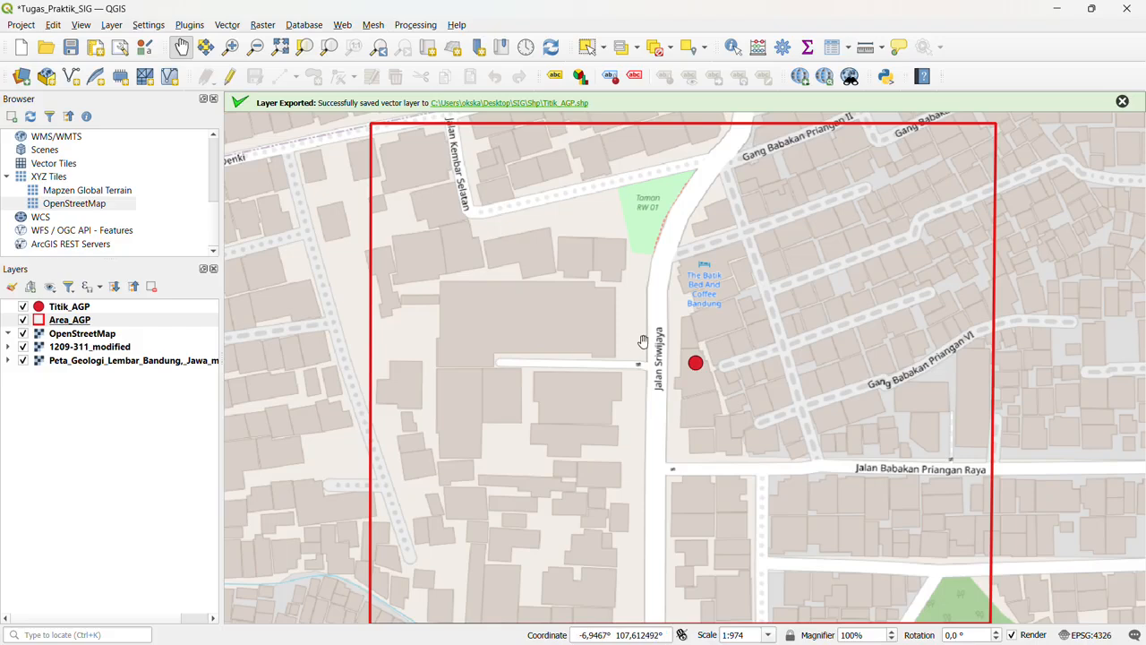
# Step: Hide the OpenStreetMap layer and view the point and area over the 1209-311_modified map
pyautogui.click(24, 335)
pyautogui.scroll(-1, 679, 323)
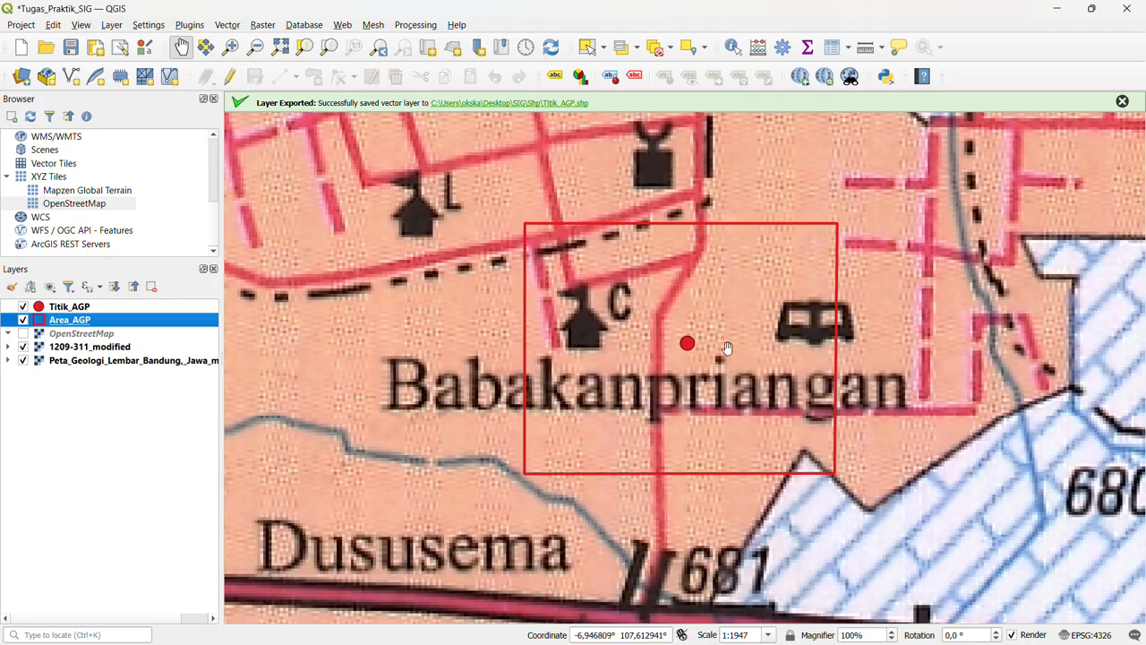
pyautogui.scroll(-1, 723, 358)
pyautogui.scroll(-1, 723, 358)
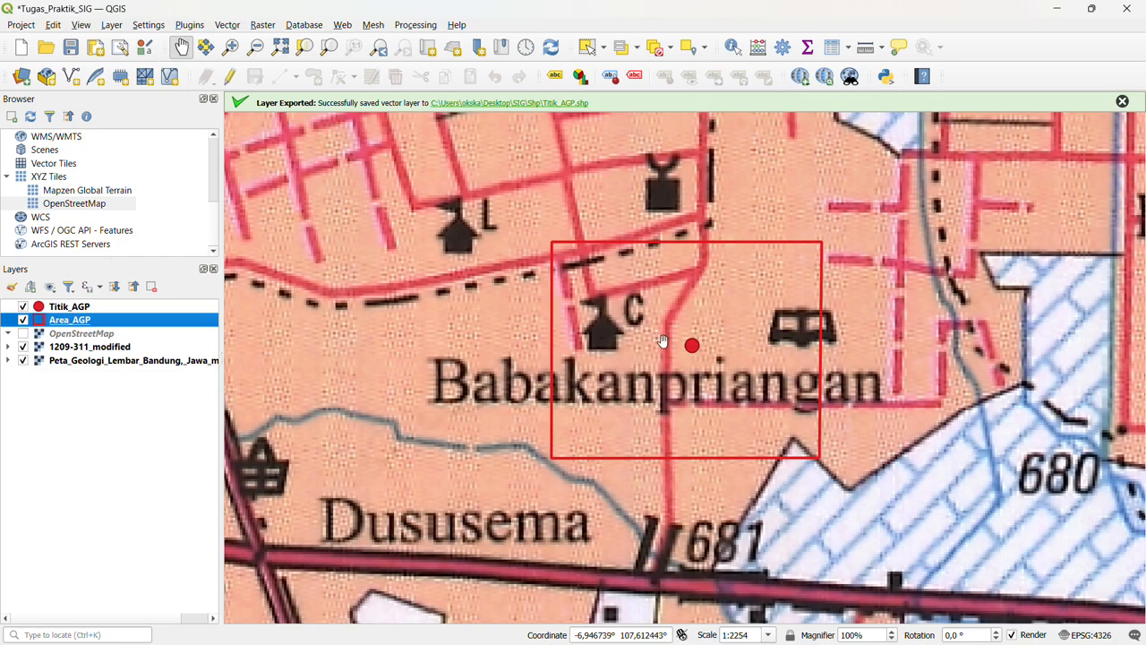
# Step: Examine the legend of the 1209-311 map sheet, focusing on the Pemukiman symbol under Gedung dan Bangunan Lainnya
pyautogui.scroll(-4, 847, 343)
pyautogui.scroll(-8, 799, 351)
pyautogui.scroll(8, 955, 343)
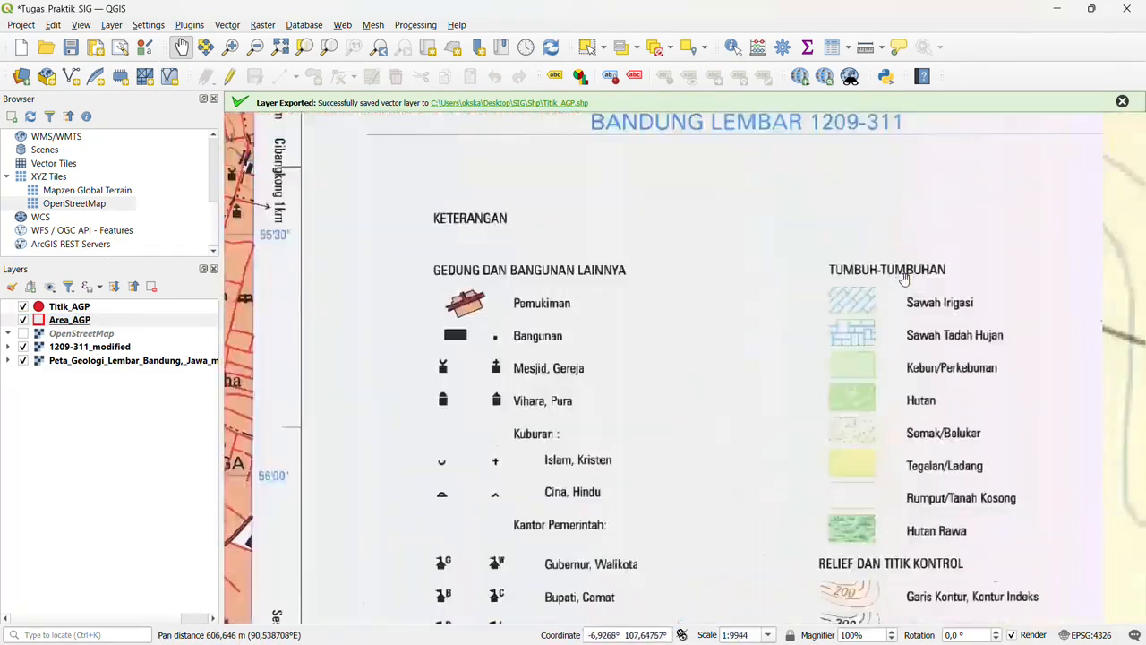
pyautogui.moveTo(855, 448); pyautogui.dragTo(858, 312)
pyautogui.moveTo(557, 264); pyautogui.dragTo(639, 317)
pyautogui.moveTo(622, 227); pyautogui.dragTo(634, 301)
pyautogui.scroll(2, 590, 292)
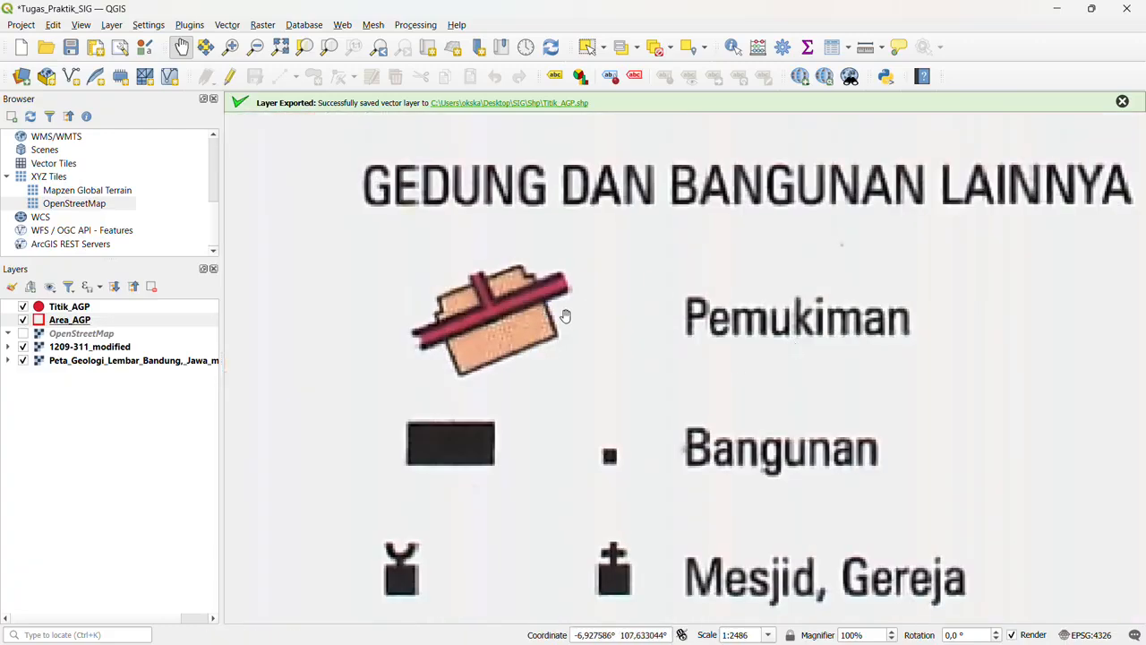
# Step: Examine the building and facility symbols in the 1209-311 sheet legend, from Mesjid, Gereja down to Polisi, Sekolah
pyautogui.scroll(-1, 573, 313)
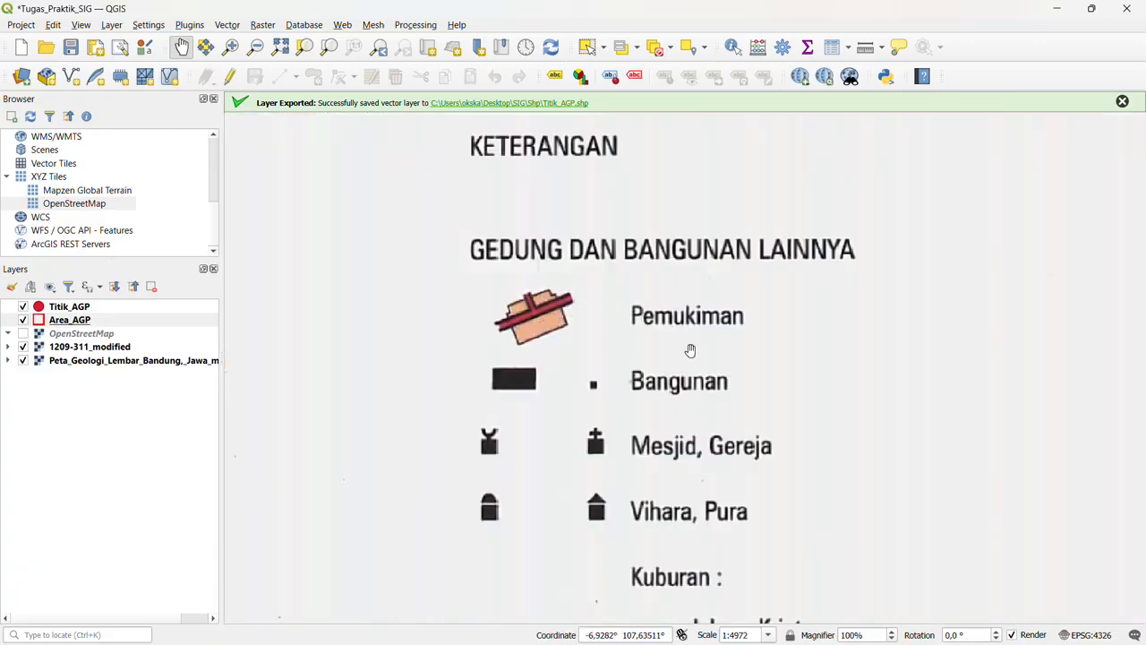
pyautogui.scroll(-1, 691, 348)
pyautogui.moveTo(689, 473); pyautogui.dragTo(689, 376)
pyautogui.moveTo(691, 550); pyautogui.dragTo(645, 410)
pyautogui.scroll(2, 697, 448)
pyautogui.scroll(-3, 604, 417)
pyautogui.moveTo(535, 429); pyautogui.dragTo(594, 448)
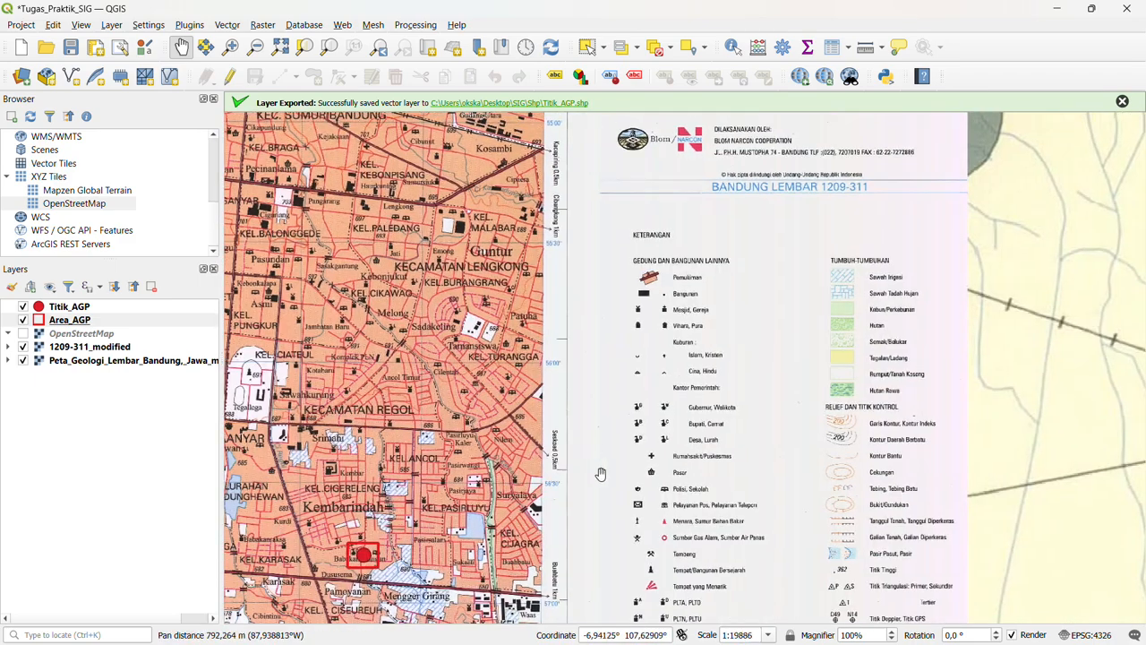
pyautogui.scroll(2, 618, 475)
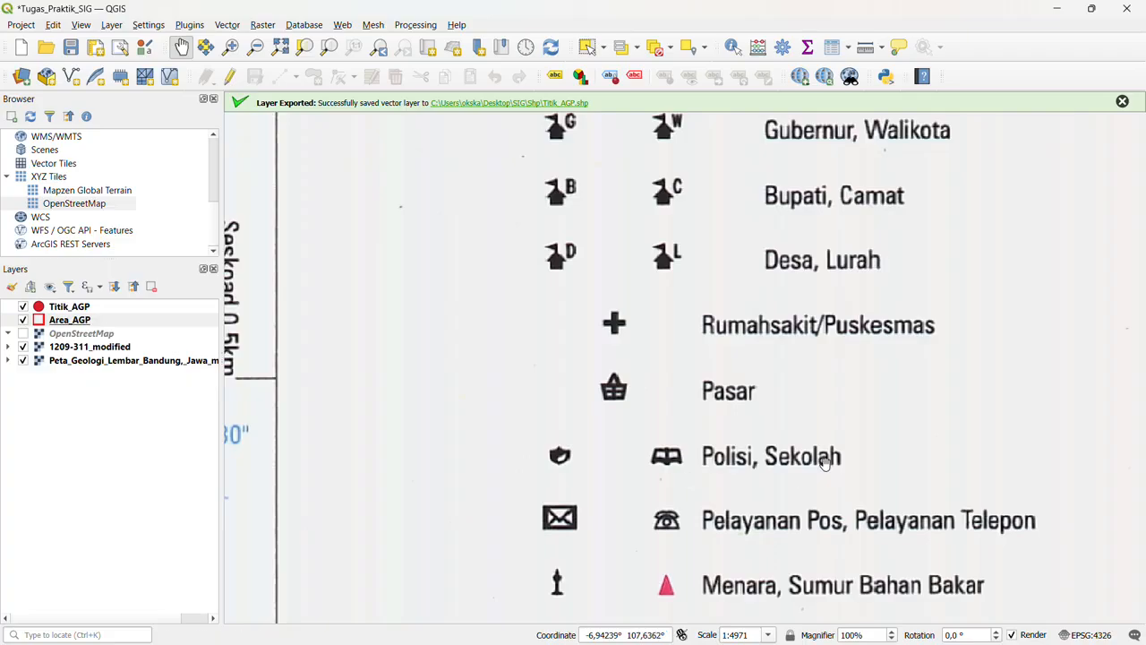
pyautogui.scroll(-1, 764, 452)
# Step: Examine the topographic symbols inside the study area outline around Babakanpriangan on the 1209-311 map
pyautogui.scroll(-3, 525, 420)
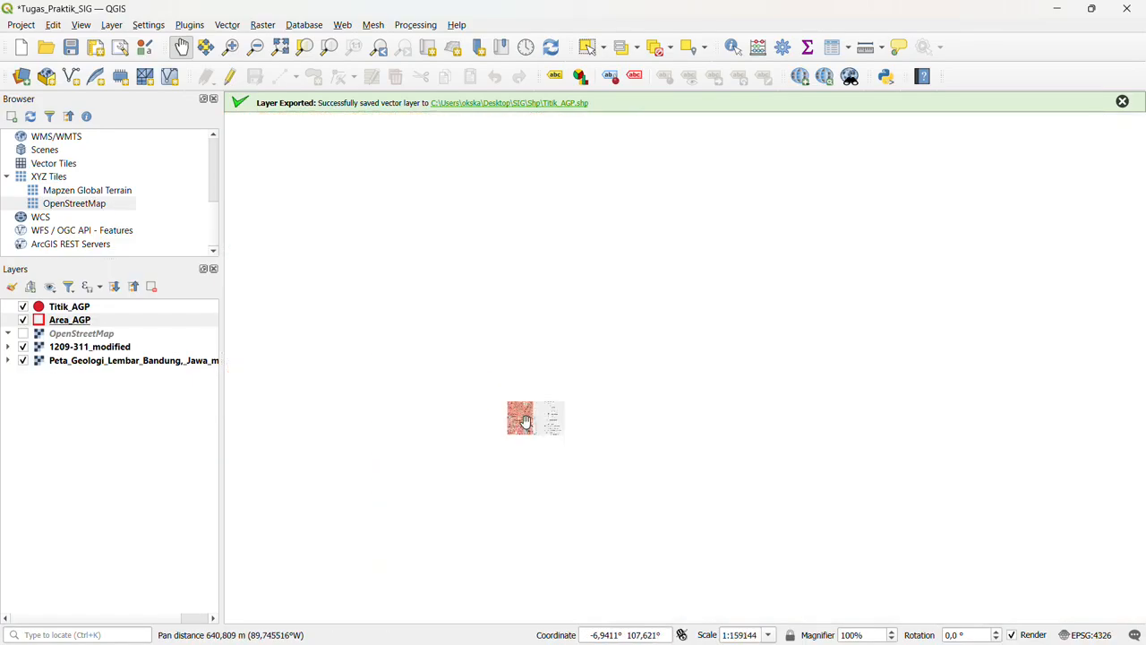
pyautogui.scroll(2, 558, 443)
pyautogui.scroll(2, 559, 444)
pyautogui.moveTo(559, 444); pyautogui.dragTo(906, 467)
pyautogui.moveTo(645, 385); pyautogui.dragTo(869, 406)
pyautogui.moveTo(568, 329); pyautogui.dragTo(744, 441)
pyautogui.moveTo(583, 380); pyautogui.dragTo(886, 384)
pyautogui.moveTo(593, 359); pyautogui.dragTo(882, 381)
pyautogui.scroll(2, 882, 381)
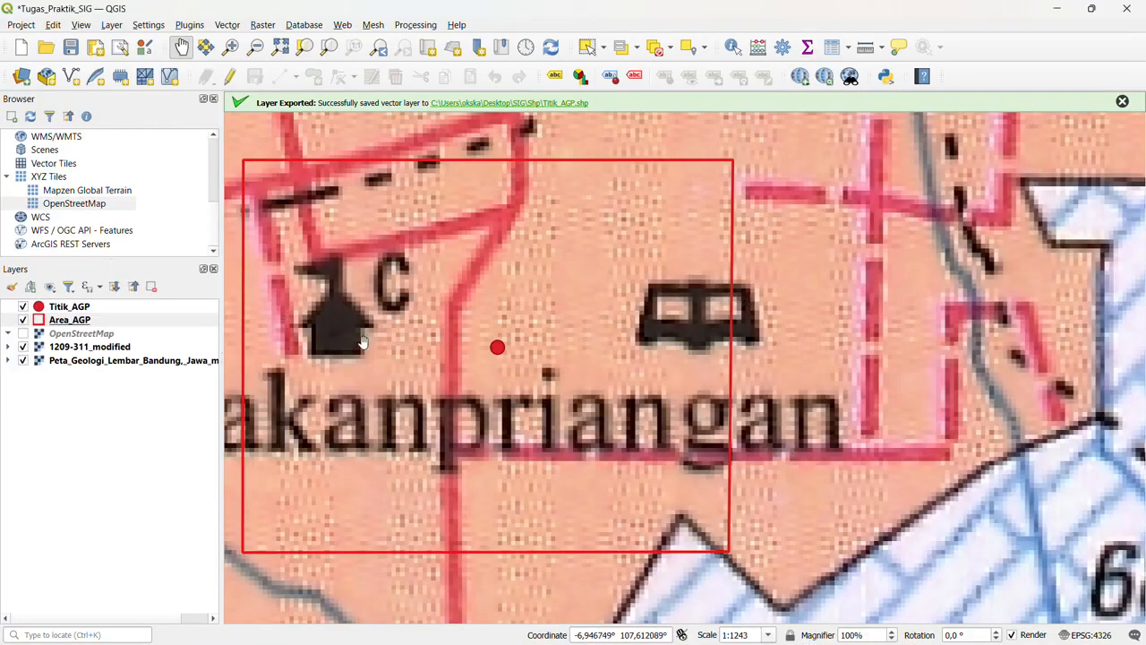
pyautogui.scroll(-2, 340, 307)
pyautogui.moveTo(362, 307); pyautogui.dragTo(426, 325)
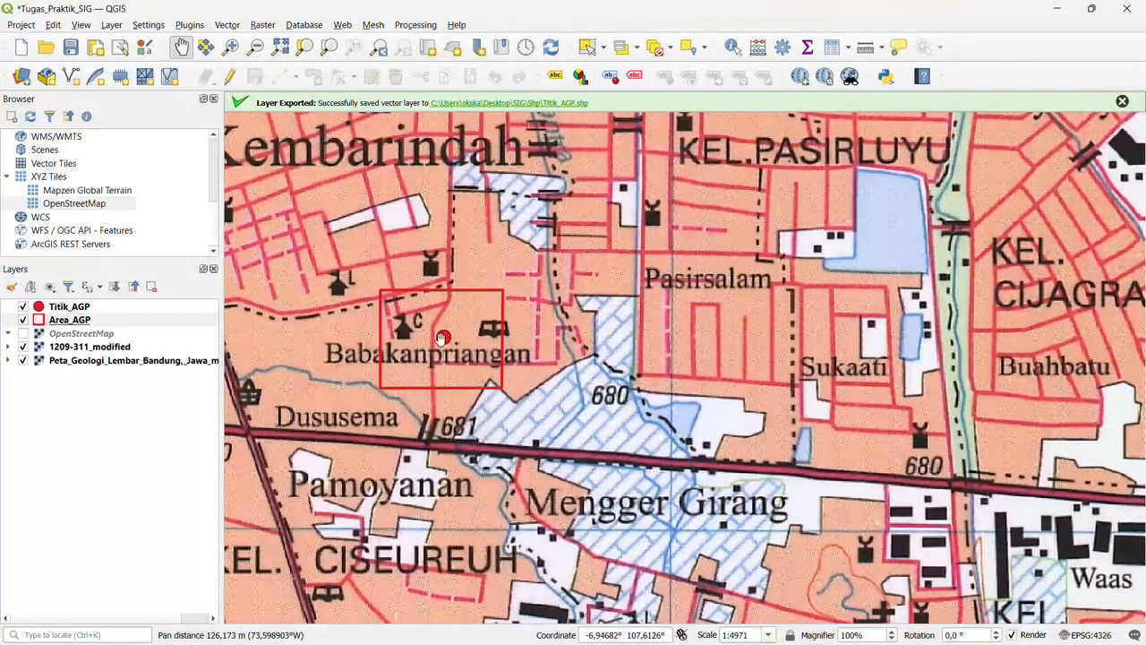
pyautogui.scroll(1, 391, 334)
pyautogui.scroll(1, 410, 342)
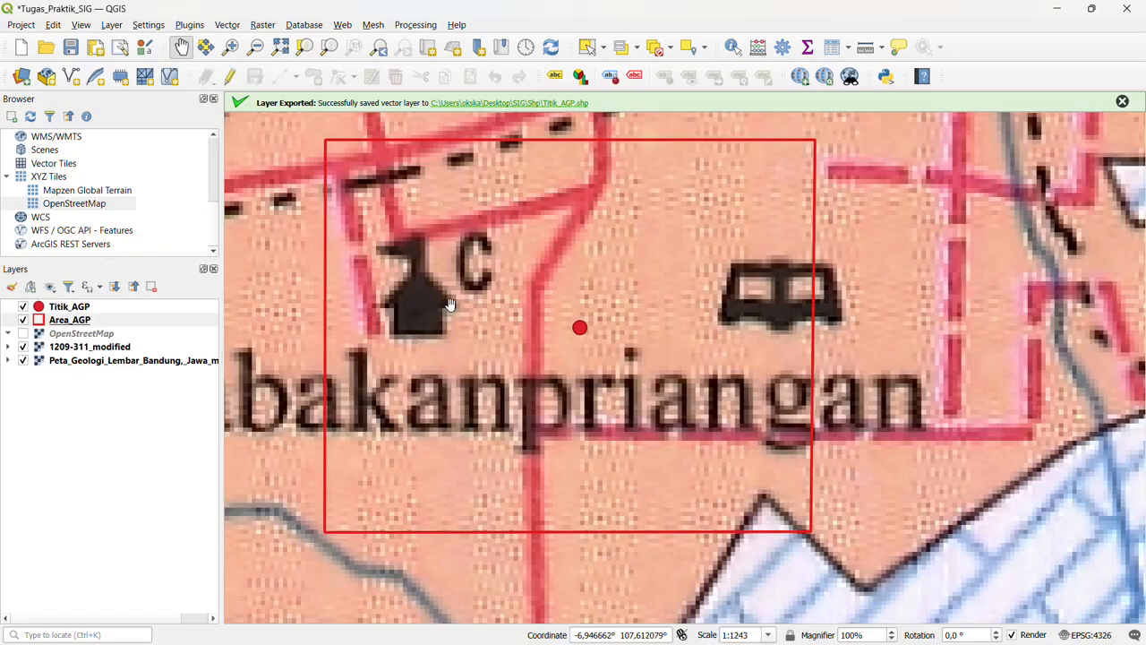
# Step: Compare with OpenStreetMap, then hide it and 1209-311_modified to view the study area over the Bandung geological map
pyautogui.click(23, 333)
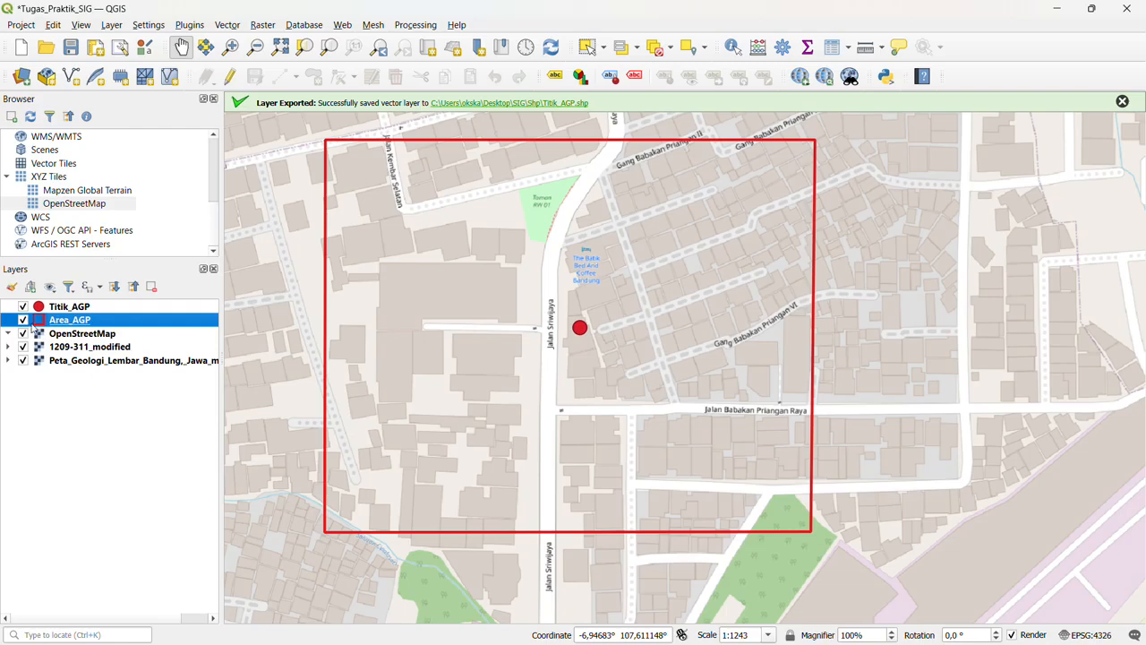
pyautogui.click(23, 333)
pyautogui.click(23, 346)
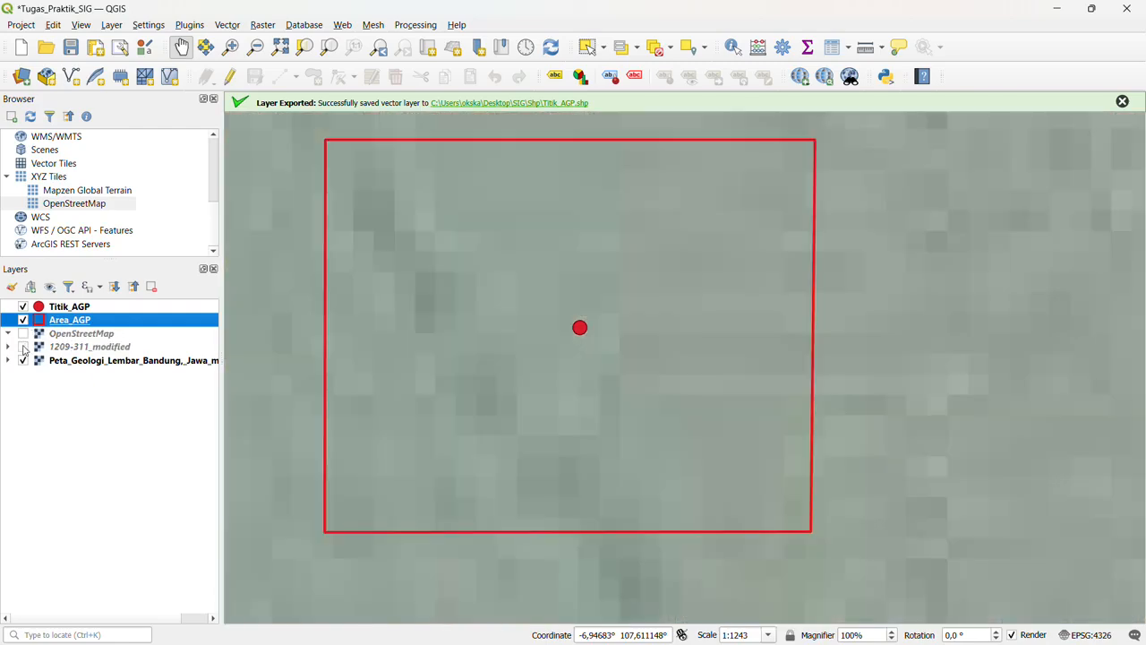
pyautogui.scroll(-1, 501, 347)
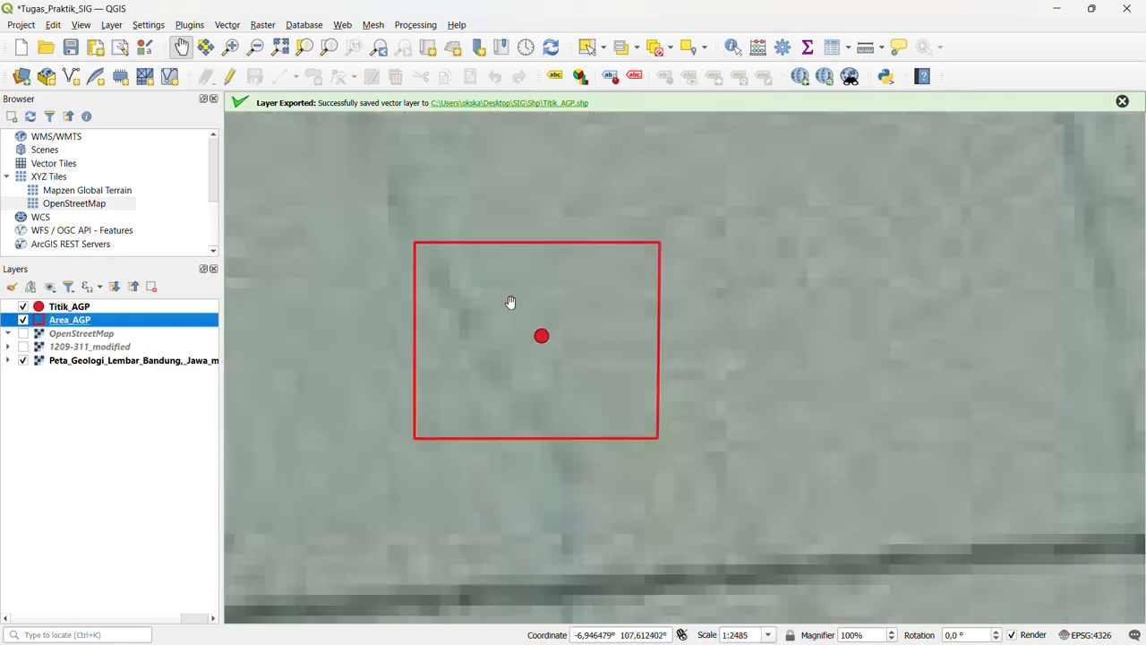
pyautogui.scroll(1, 511, 301)
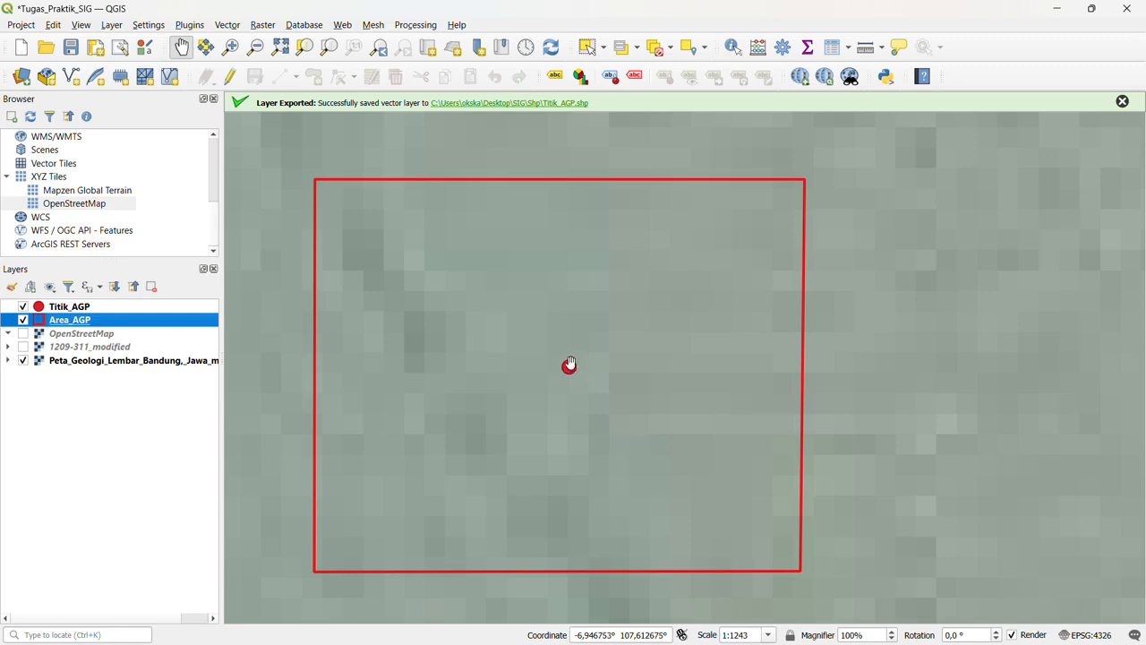
pyautogui.scroll(-2, 725, 395)
pyautogui.scroll(-1, 728, 394)
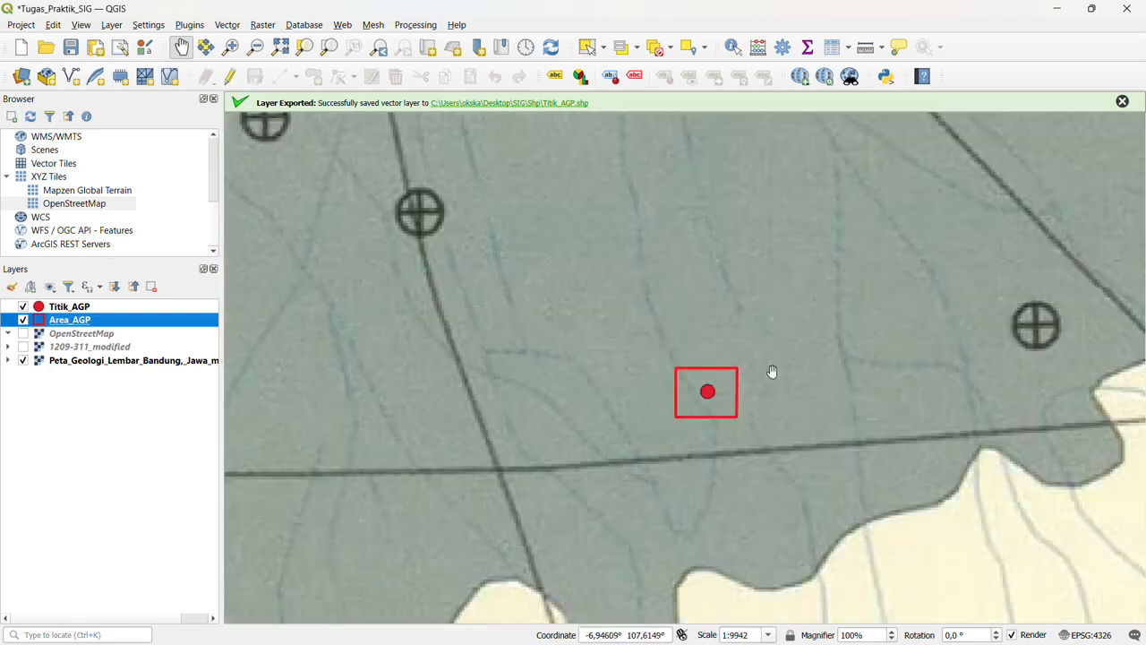
pyautogui.scroll(-2, 719, 371)
pyautogui.moveTo(734, 298); pyautogui.dragTo(700, 358)
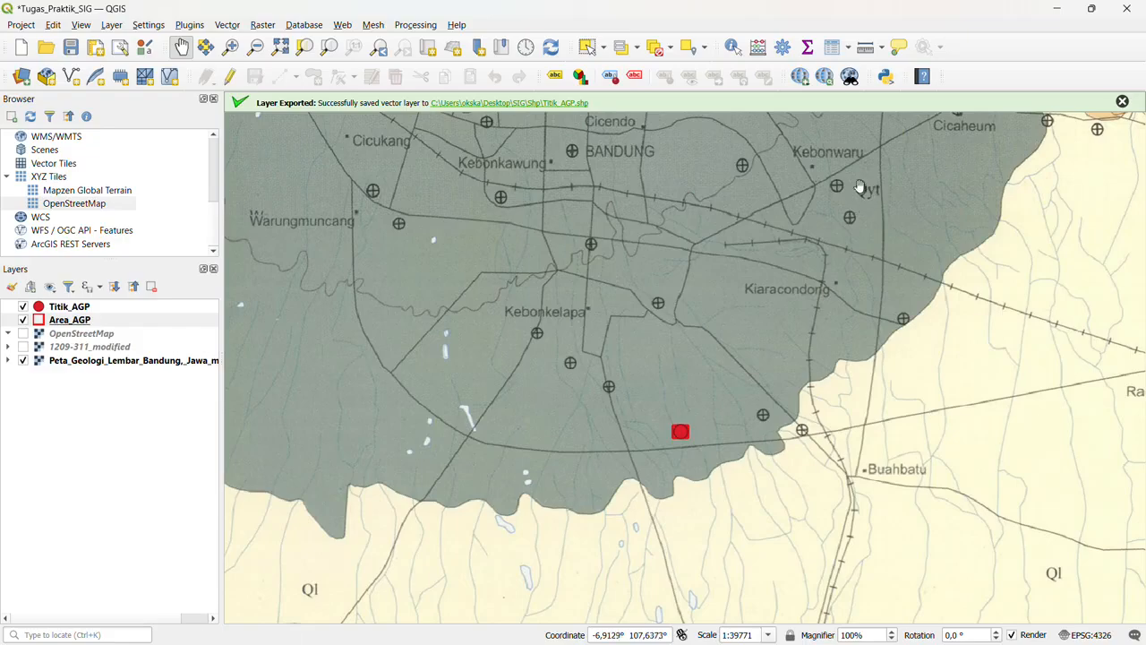
# Step: Find the Qyt unit in the geological map's legend and read its Tuf Berbatuapung description
pyautogui.scroll(-1, 896, 259)
pyautogui.moveTo(943, 255); pyautogui.dragTo(730, 339)
pyautogui.moveTo(1074, 263); pyautogui.dragTo(699, 275)
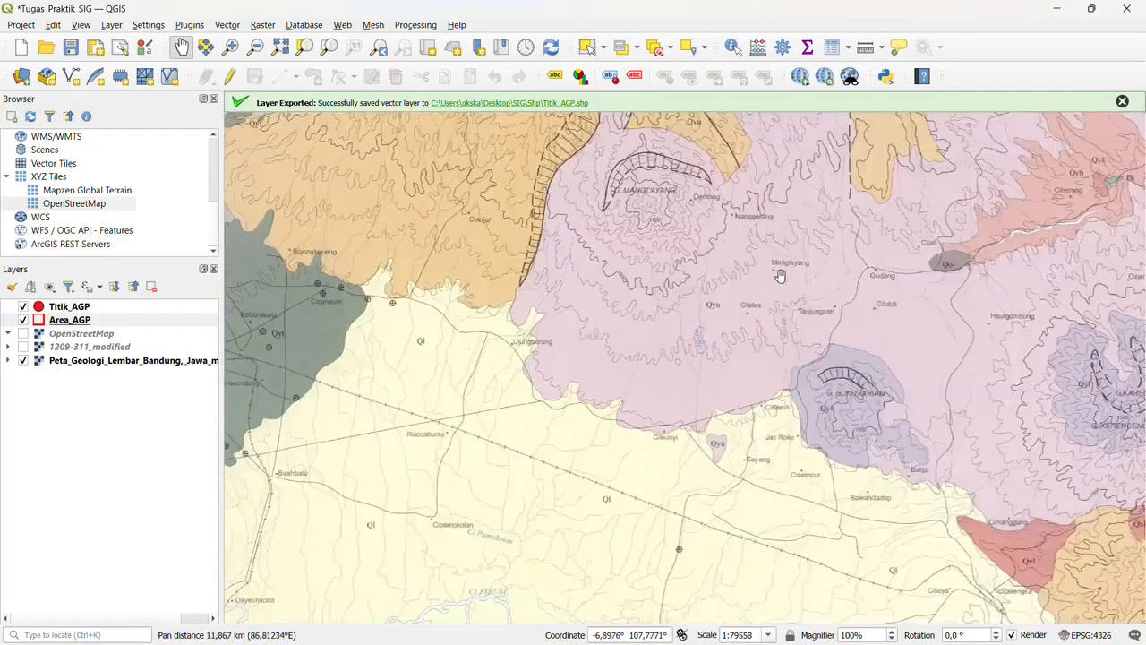
pyautogui.scroll(-3, 798, 279)
pyautogui.moveTo(863, 281); pyautogui.dragTo(673, 334)
pyautogui.scroll(3, 736, 212)
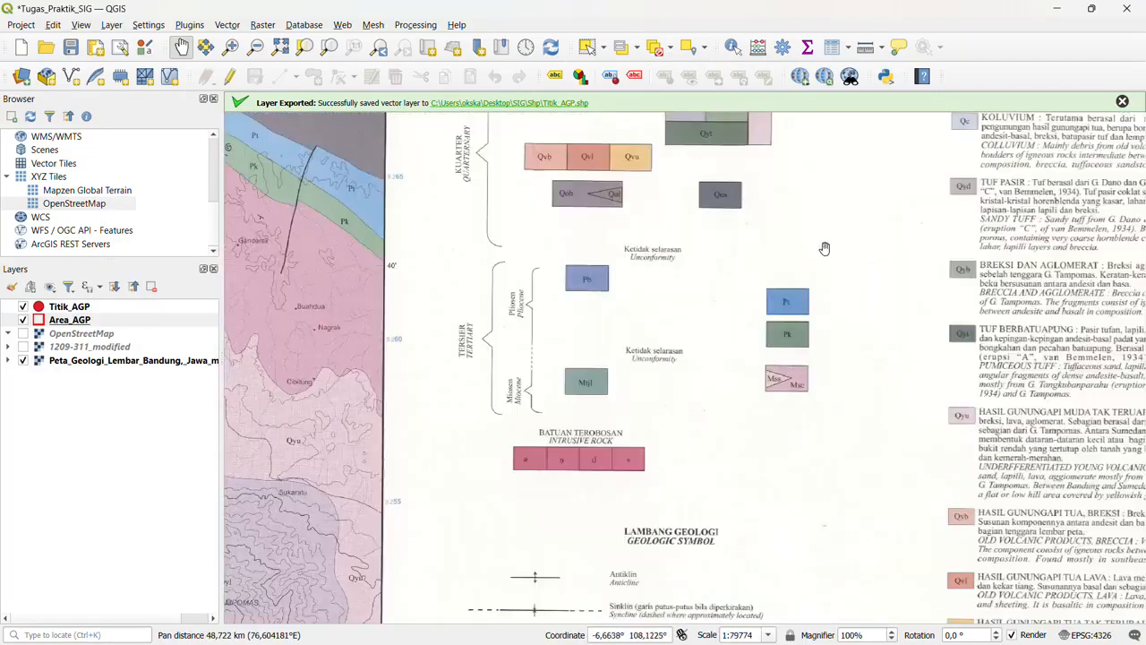
pyautogui.moveTo(821, 246); pyautogui.dragTo(576, 302)
pyautogui.scroll(2, 643, 330)
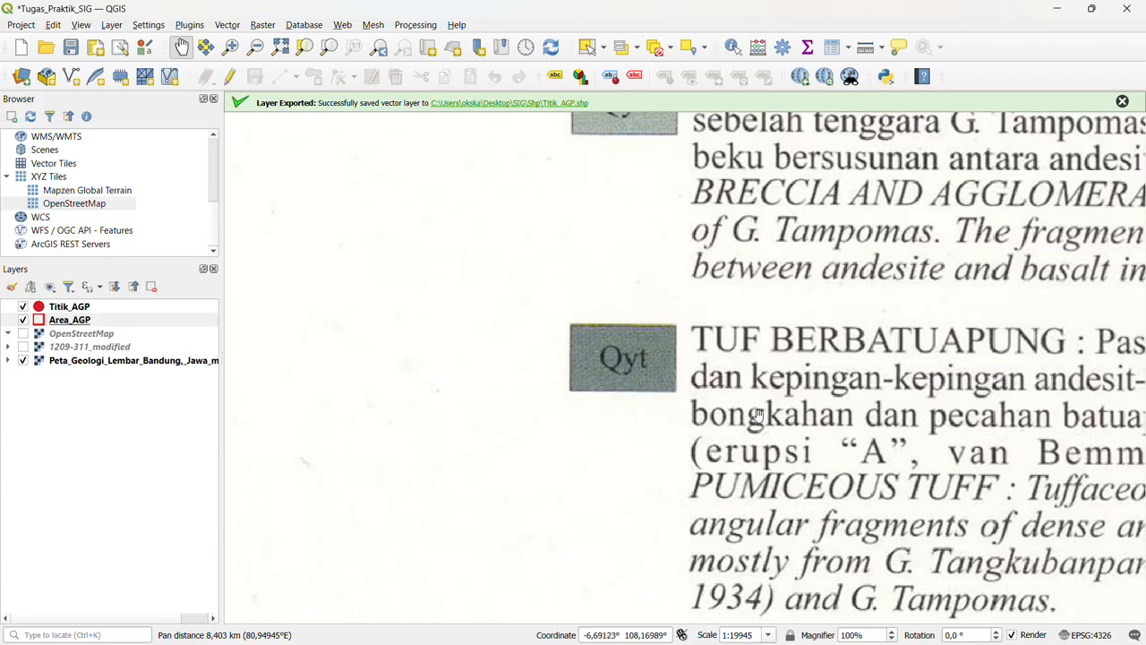
pyautogui.moveTo(871, 416); pyautogui.dragTo(440, 347)
pyautogui.scroll(-1, 445, 349)
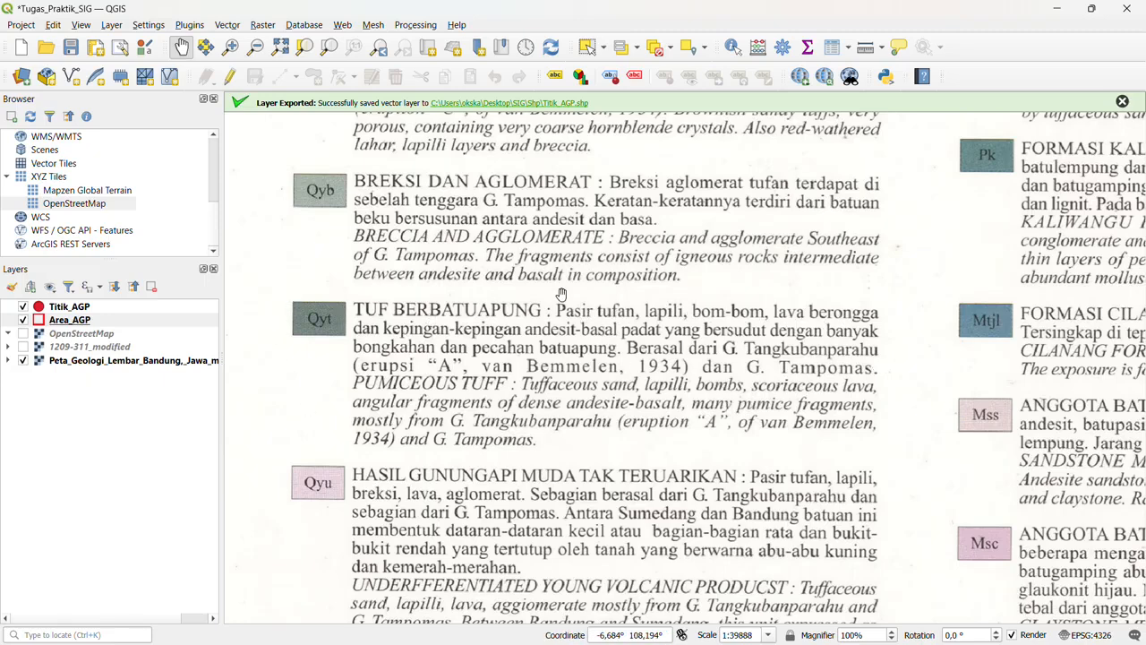
# Step: Examine where the Qyt unit sits in the geological map's Correlation of Map Units chart
pyautogui.moveTo(339, 311); pyautogui.dragTo(537, 317)
pyautogui.scroll(-1, 526, 336)
pyautogui.moveTo(467, 334); pyautogui.dragTo(577, 342)
pyautogui.moveTo(747, 338); pyautogui.dragTo(768, 407)
pyautogui.moveTo(648, 238); pyautogui.dragTo(627, 333)
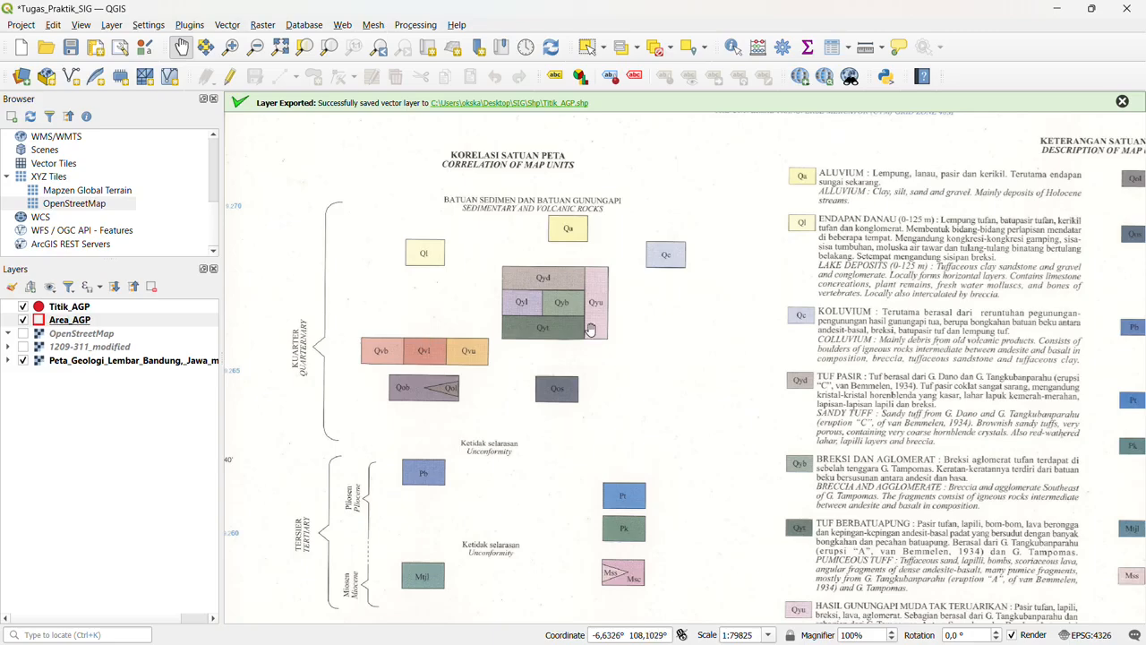
pyautogui.moveTo(502, 346); pyautogui.dragTo(641, 334)
# Step: Return to the study area on the geological map and examine the rock unit under the point and outline
pyautogui.scroll(-2, 604, 341)
pyautogui.moveTo(481, 378); pyautogui.dragTo(625, 335)
pyautogui.moveTo(450, 407); pyautogui.dragTo(564, 359)
pyautogui.scroll(1, 445, 503)
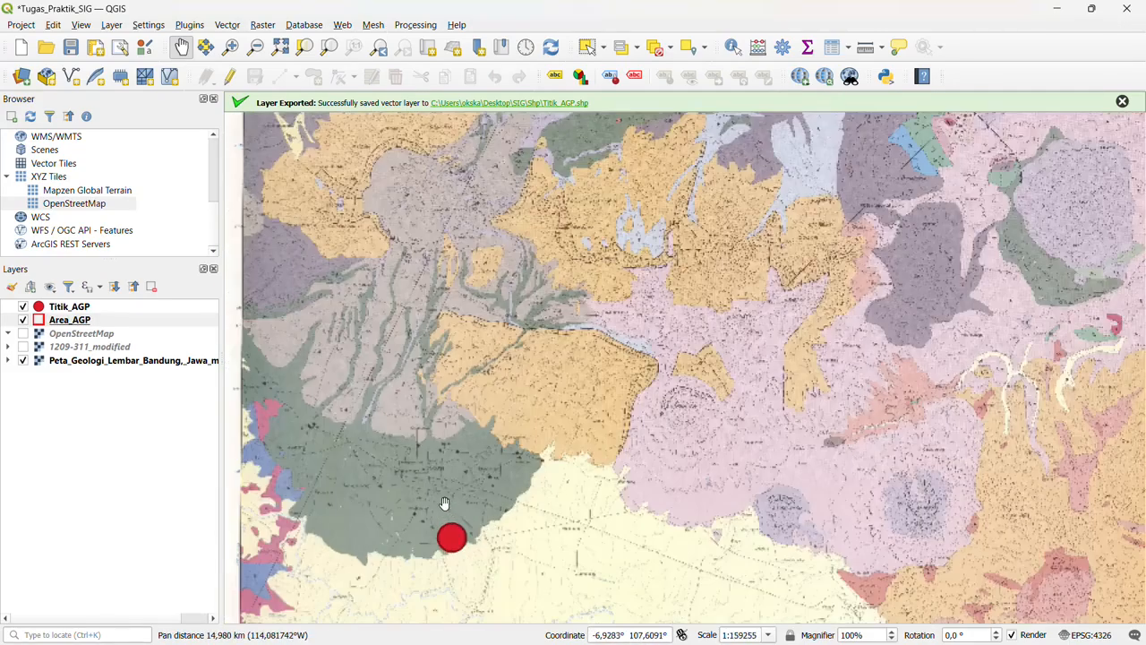
pyautogui.scroll(2, 445, 503)
pyautogui.moveTo(468, 529); pyautogui.dragTo(537, 448)
pyautogui.scroll(2, 538, 448)
pyautogui.moveTo(535, 494); pyautogui.dragTo(652, 364)
pyautogui.scroll(1, 590, 417)
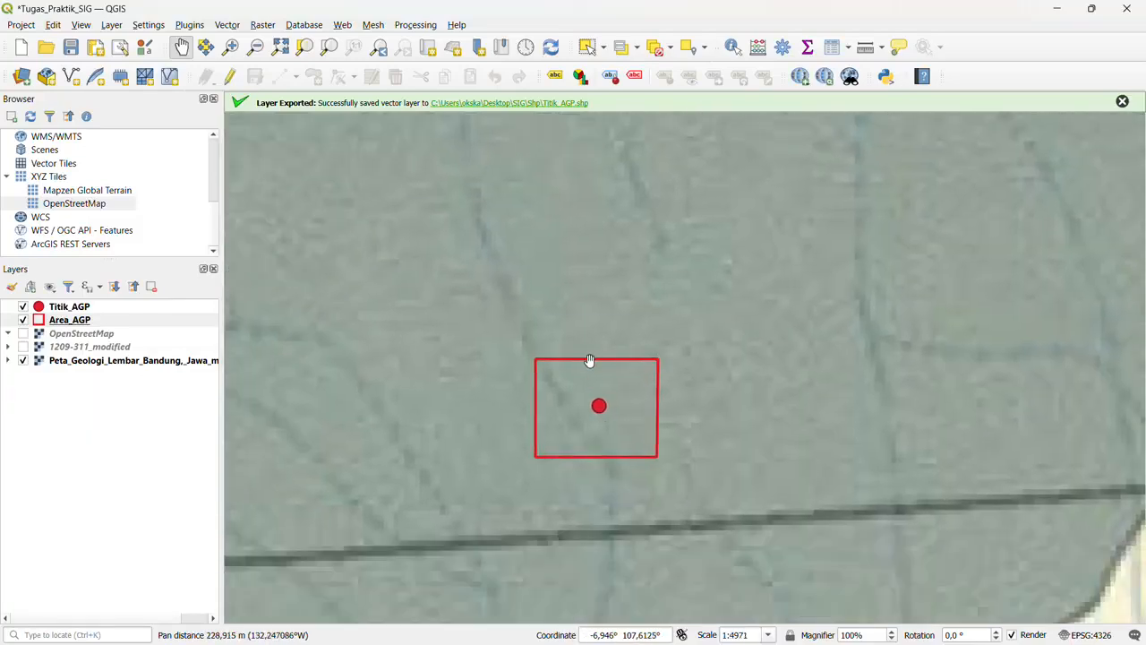
pyautogui.scroll(1, 589, 360)
pyautogui.moveTo(588, 384); pyautogui.dragTo(601, 341)
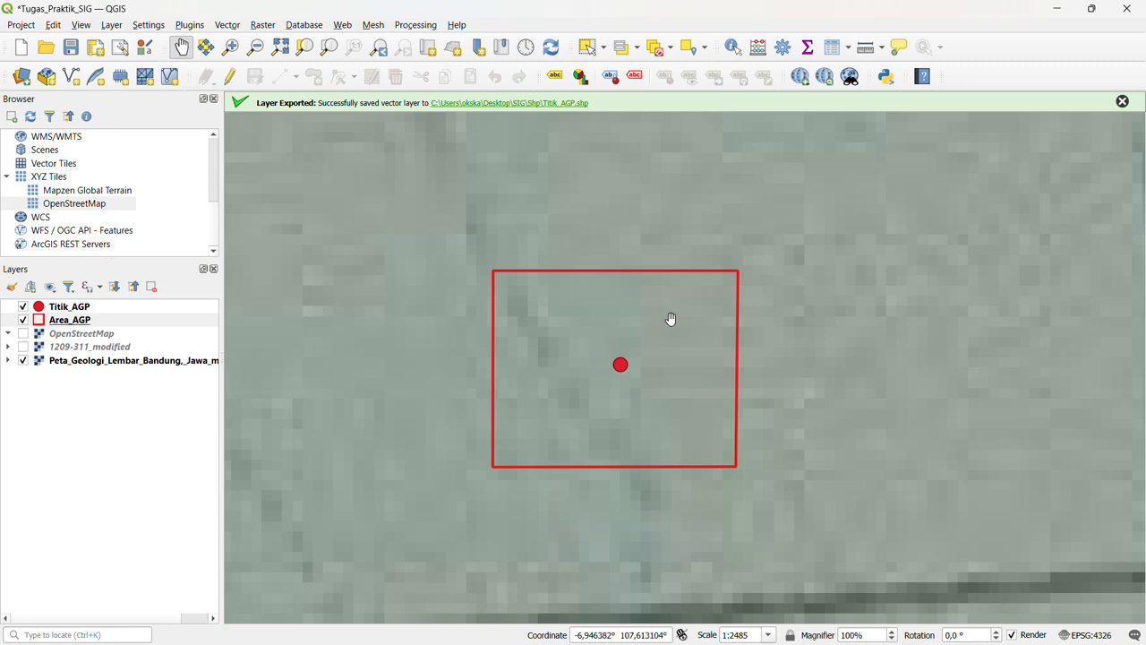
pyautogui.scroll(1, 631, 329)
pyautogui.moveTo(632, 328); pyautogui.dragTo(672, 307)
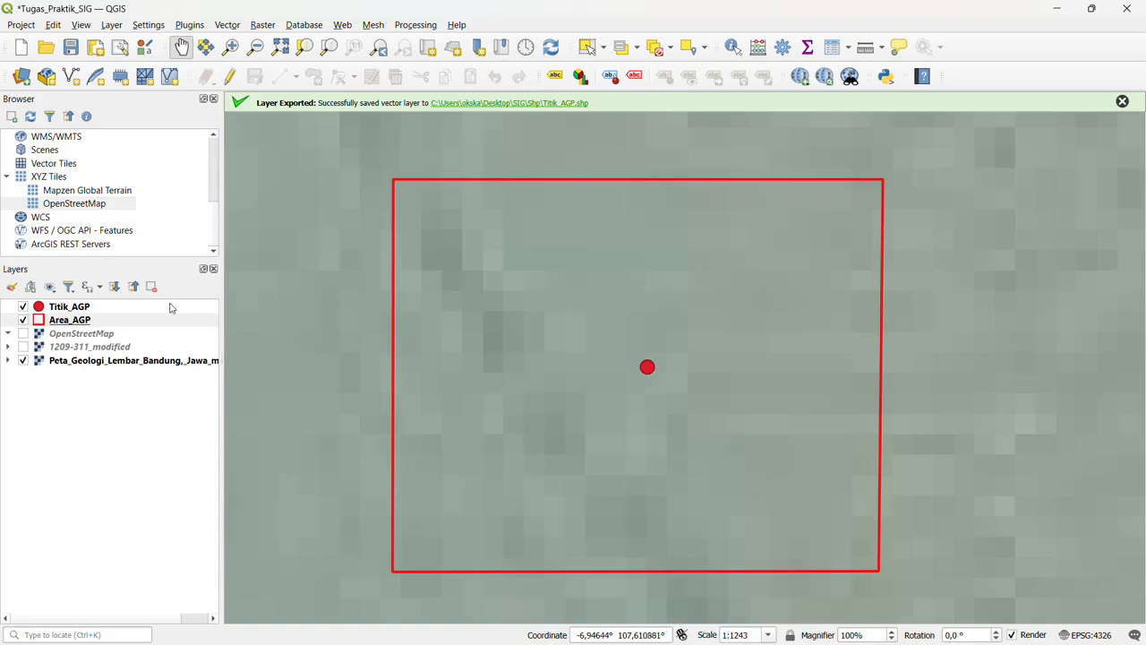
# Step: Show the 1209-311_modified and OpenStreetMap layers again and centre the view on the study area
pyautogui.click(23, 348)
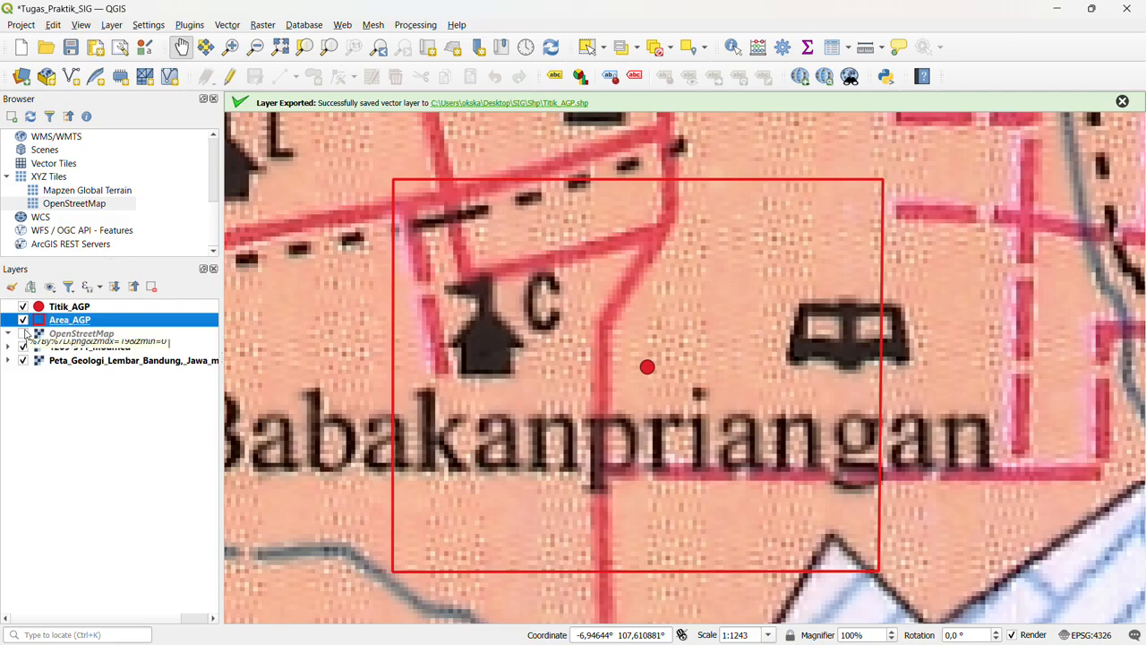
pyautogui.click(23, 333)
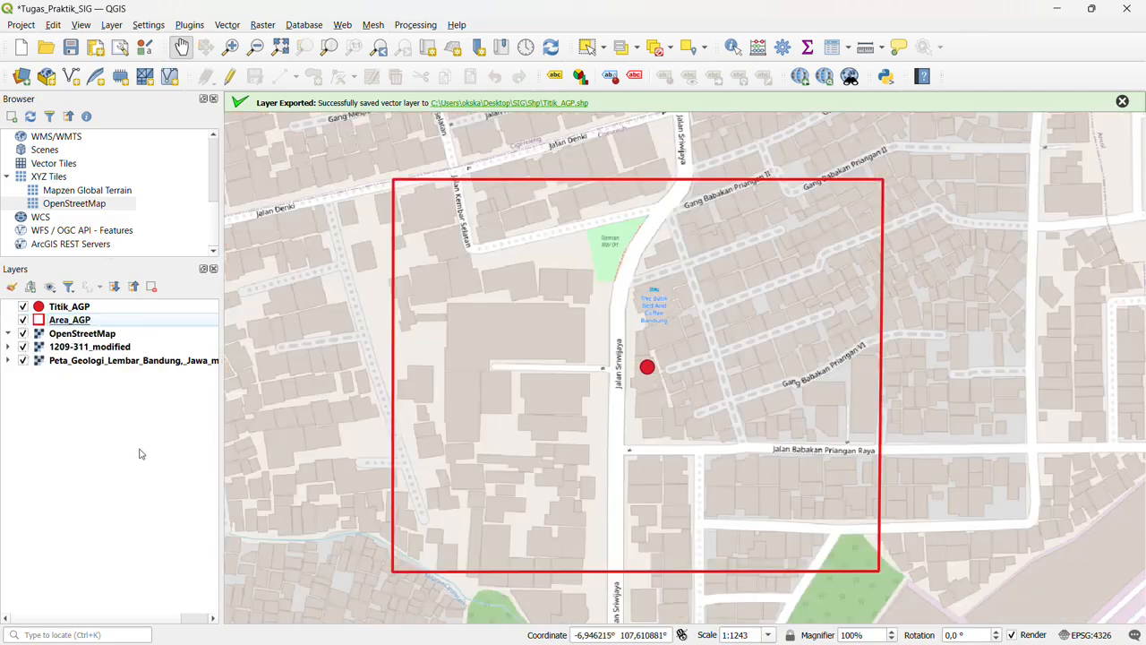
pyautogui.moveTo(506, 314); pyautogui.dragTo(542, 310)
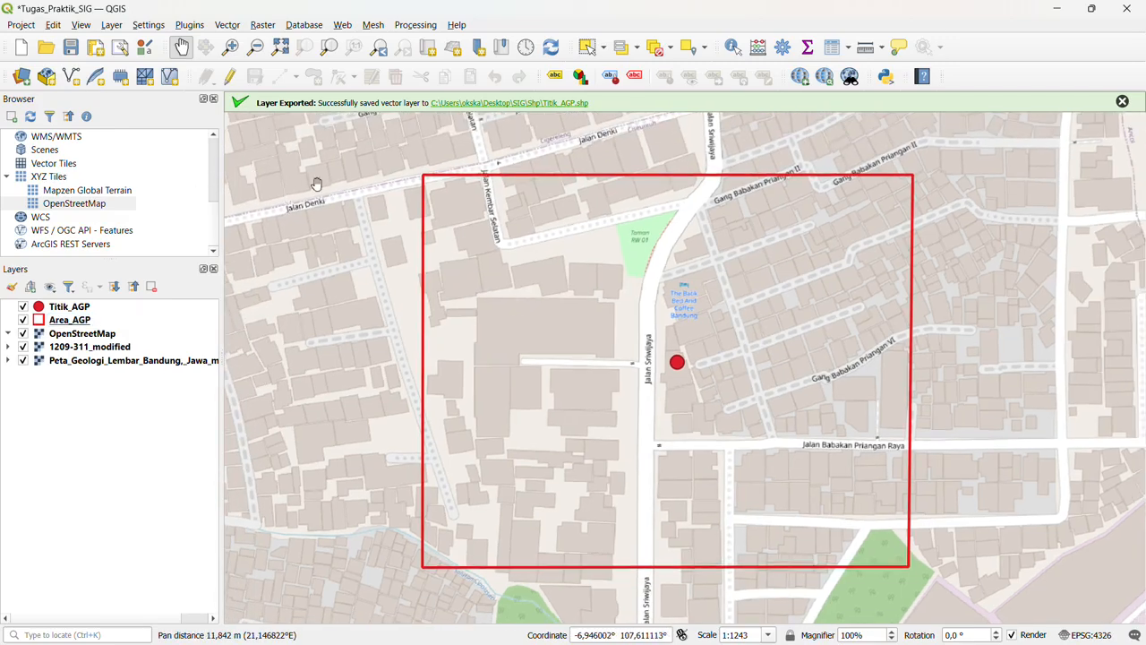
pyautogui.scroll(1, 582, 333)
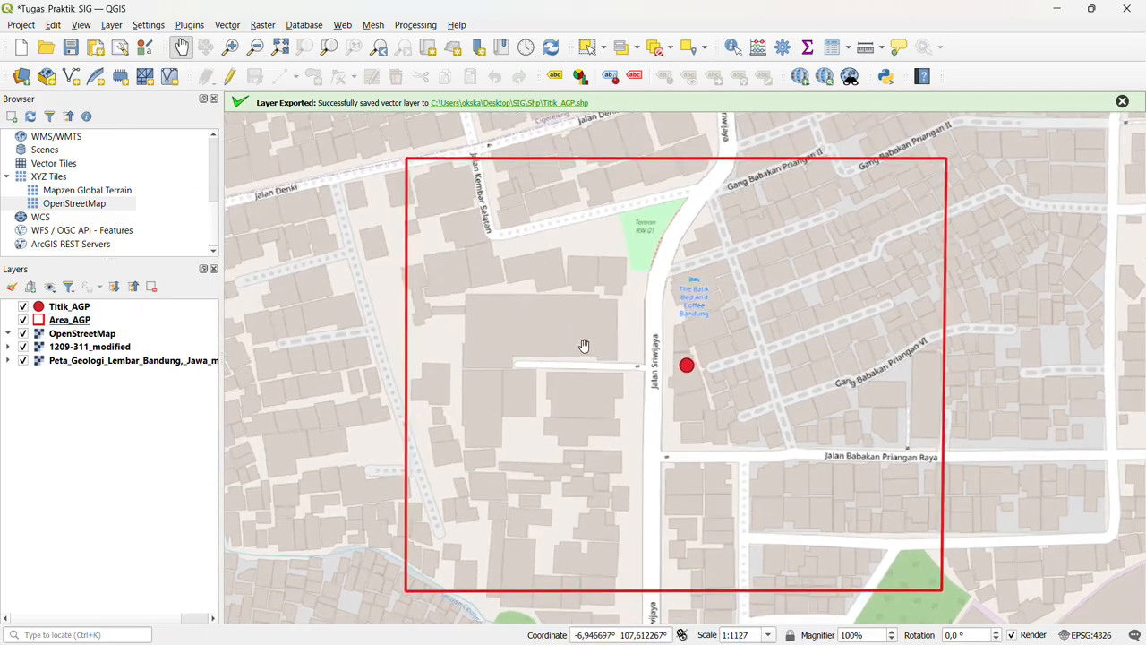
pyautogui.moveTo(583, 335); pyautogui.dragTo(579, 325)
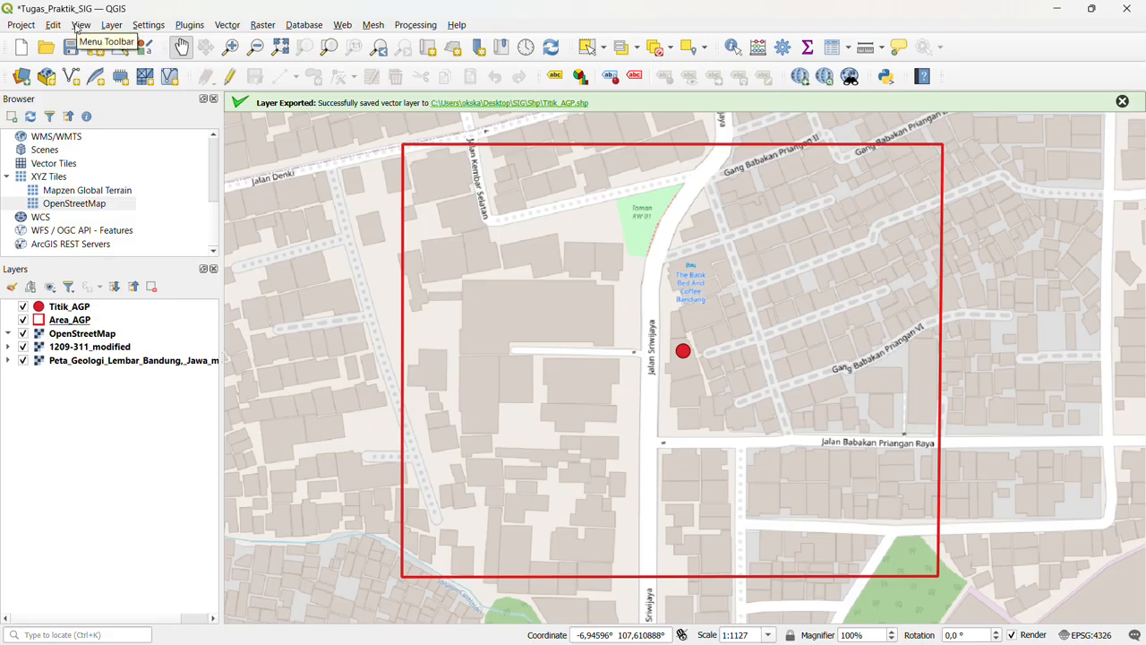
pyautogui.click(80, 25)
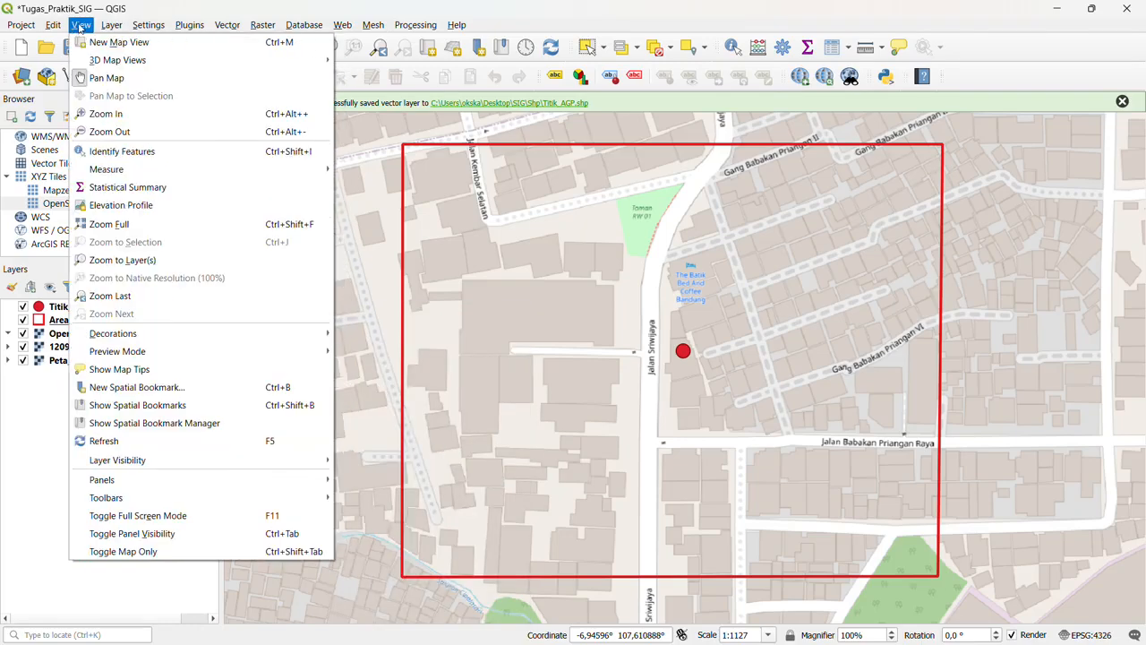
pyautogui.moveTo(110, 27)
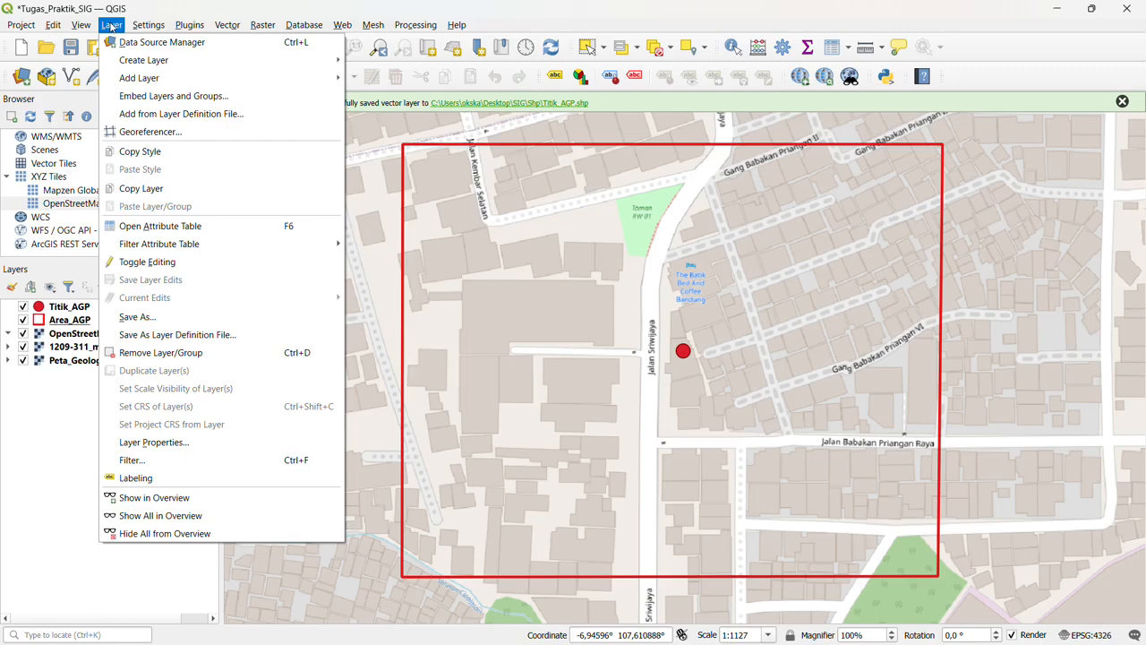
pyautogui.moveTo(145, 80)
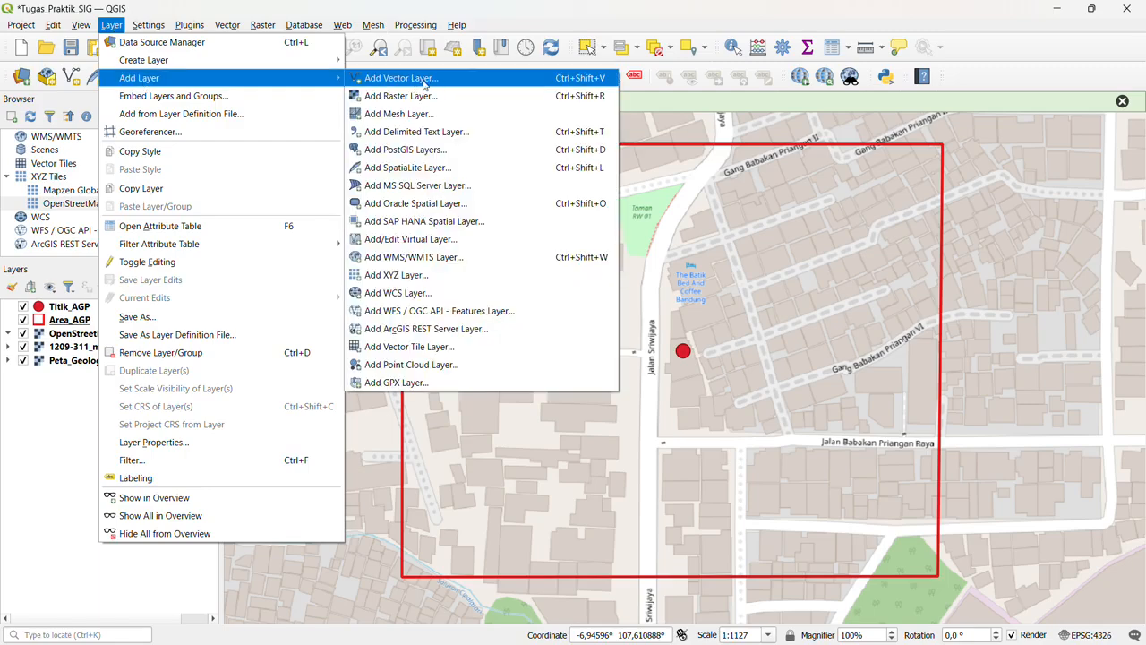
pyautogui.moveTo(149, 24)
pyautogui.click(114, 105)
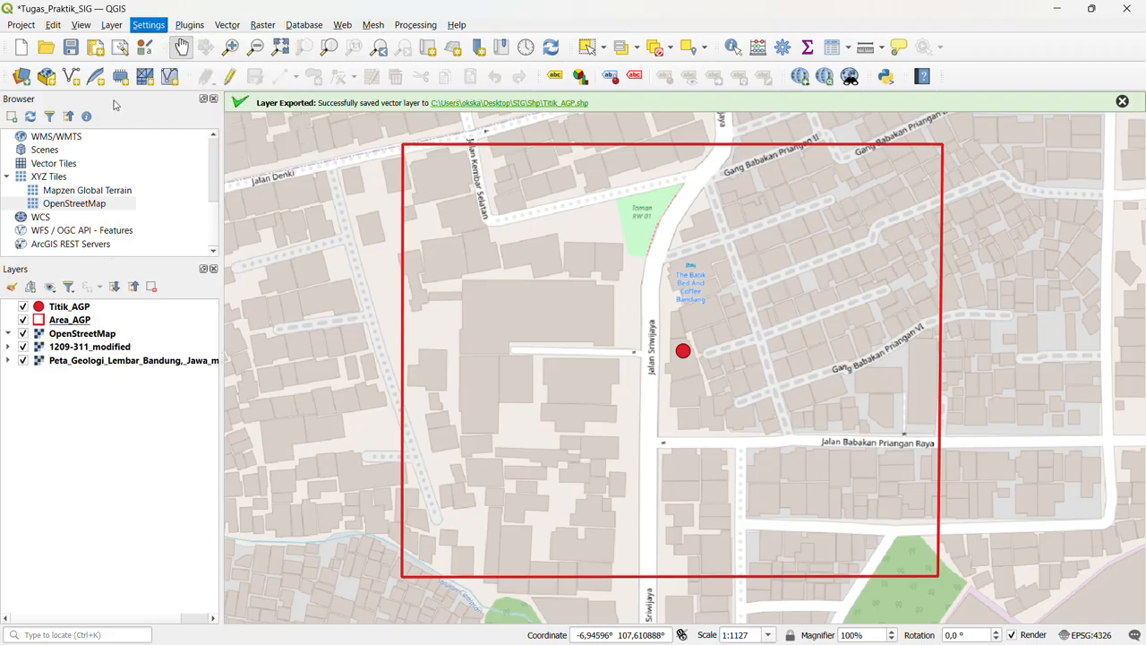
# Step: Start a new shapefile layer and set its file name to Jalan in the SIG\Shp folder
pyautogui.click(72, 77)
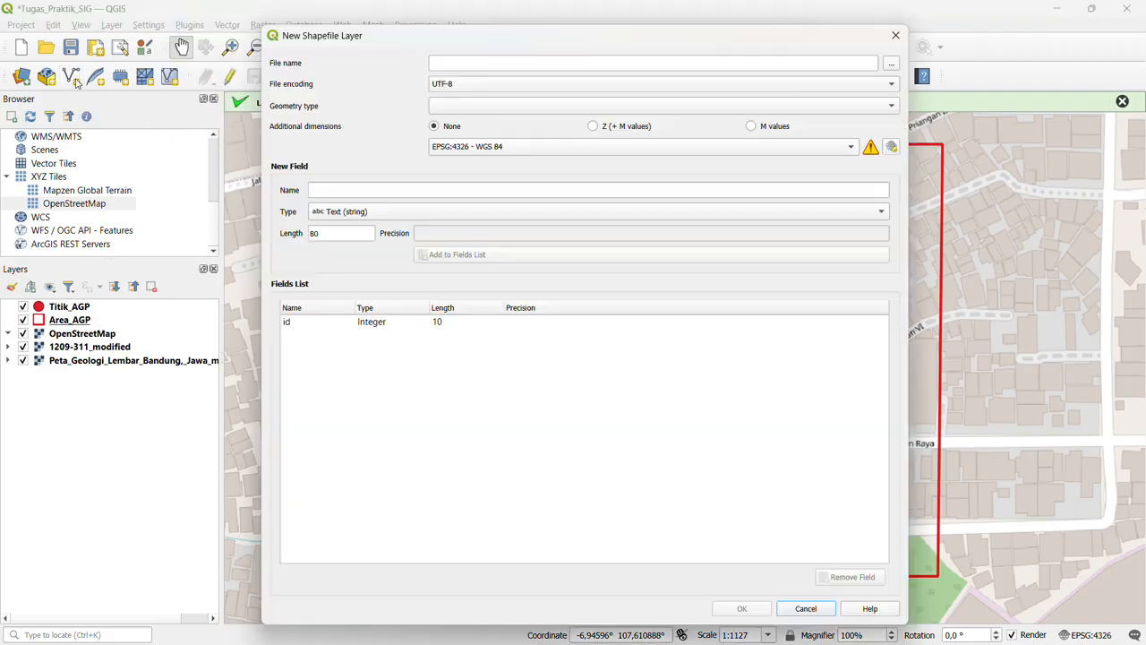
pyautogui.click(448, 64)
pyautogui.click(891, 65)
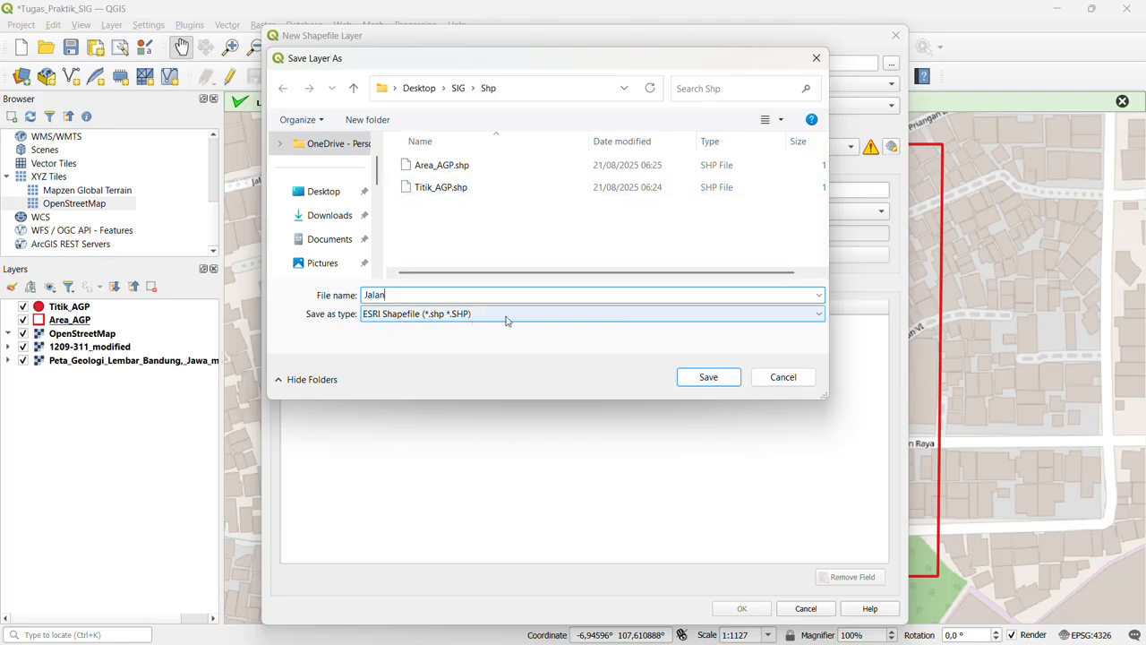
pyautogui.click(704, 377)
# Step: Accept the Jalan file name and set the new shapefile's geometry type to LineString
pyautogui.click(456, 108)
pyautogui.click(456, 106)
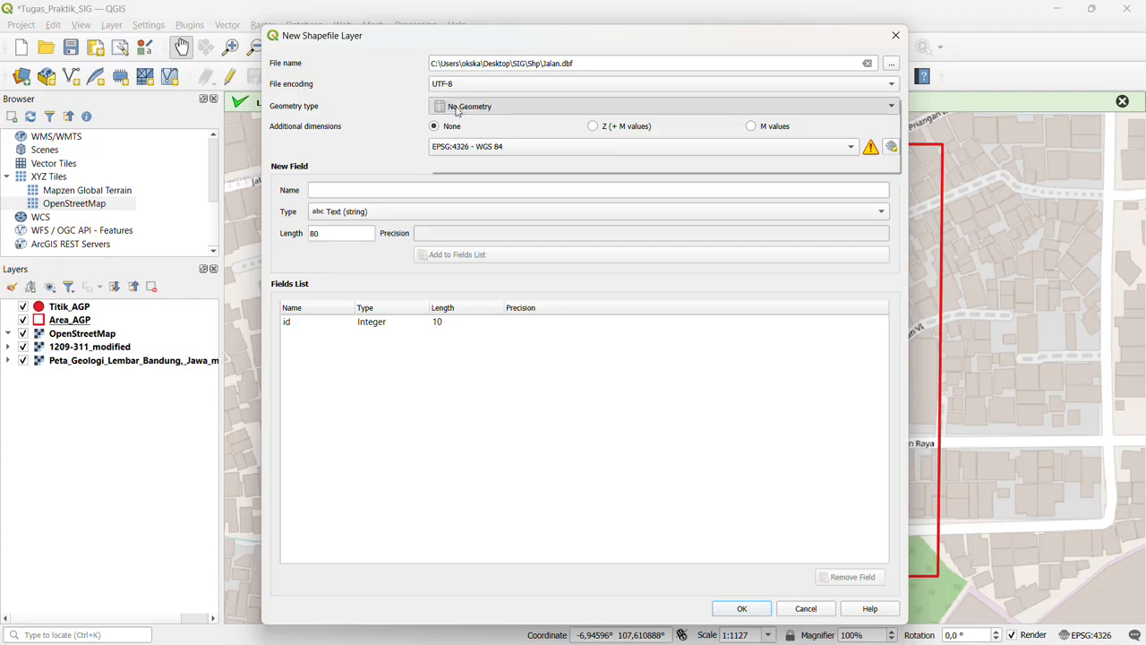
pyautogui.click(457, 108)
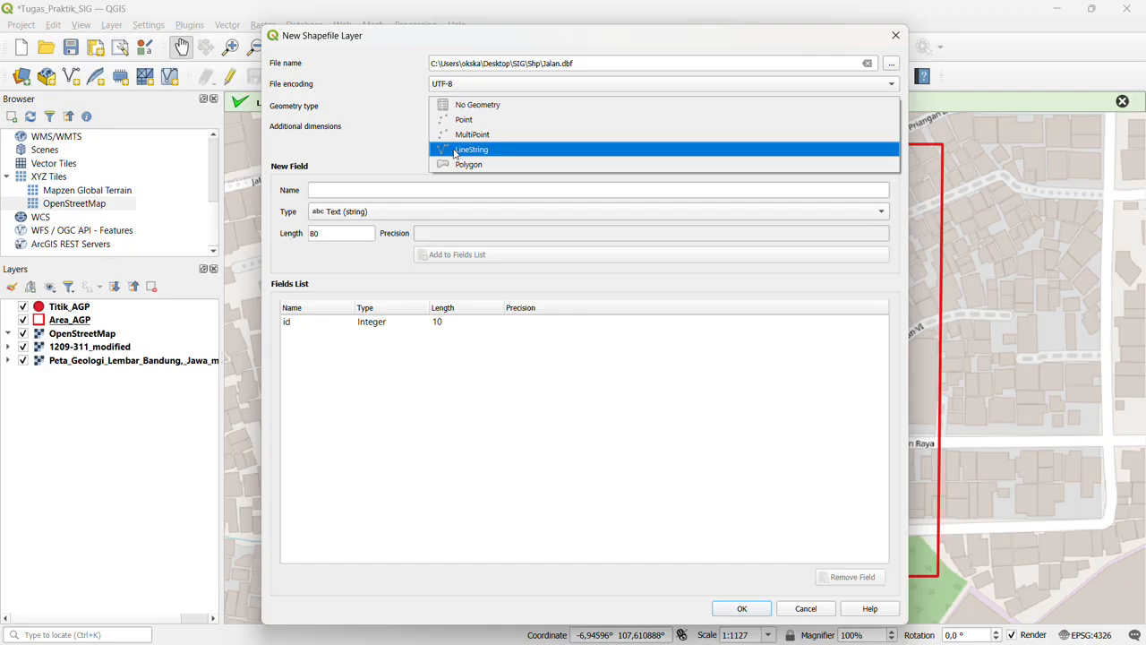
pyautogui.click(456, 151)
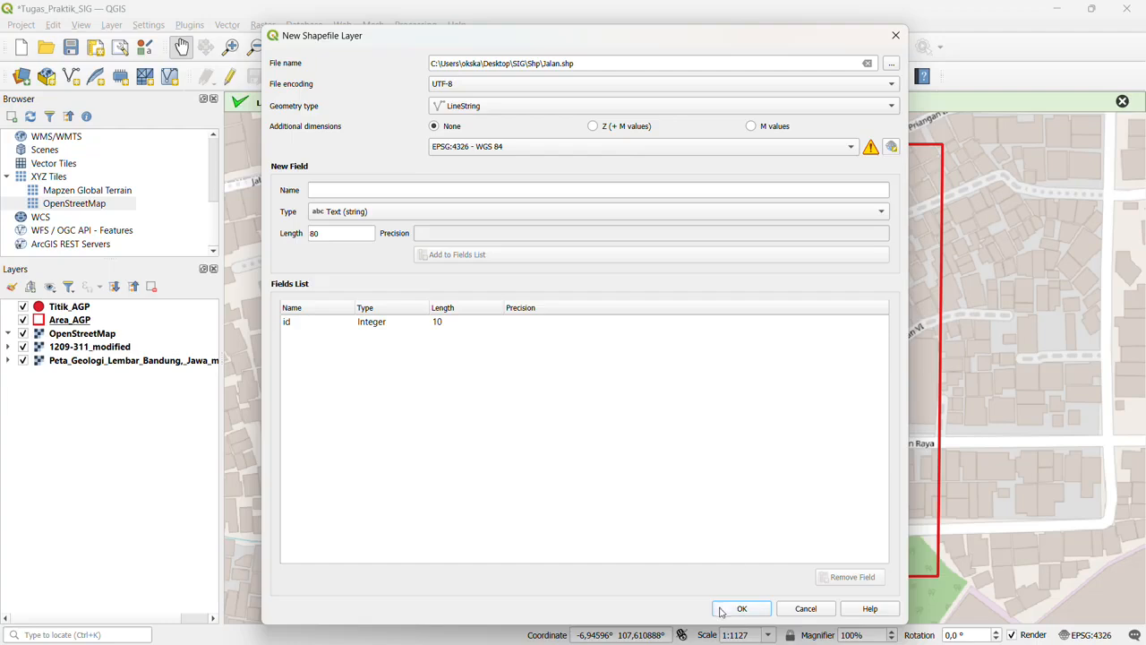
# Step: Reconfirm Jalan in the Desktop\SIG\Shp folder as the save location and create the shapefile layer
pyautogui.click(891, 63)
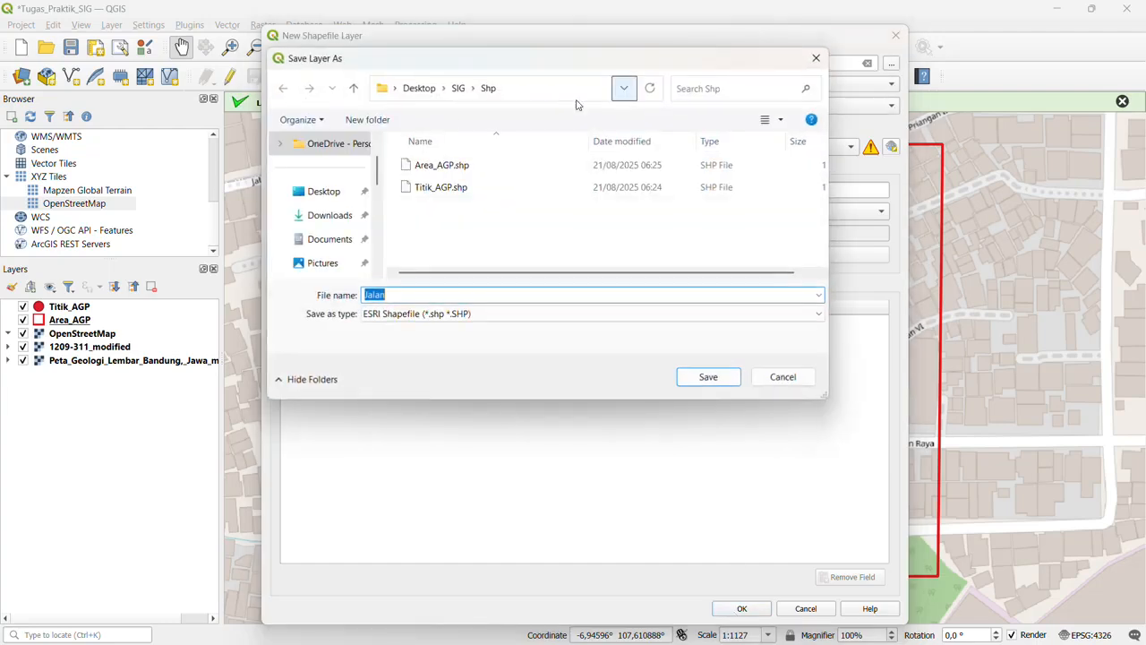
pyautogui.click(339, 199)
pyautogui.doubleClick(421, 166)
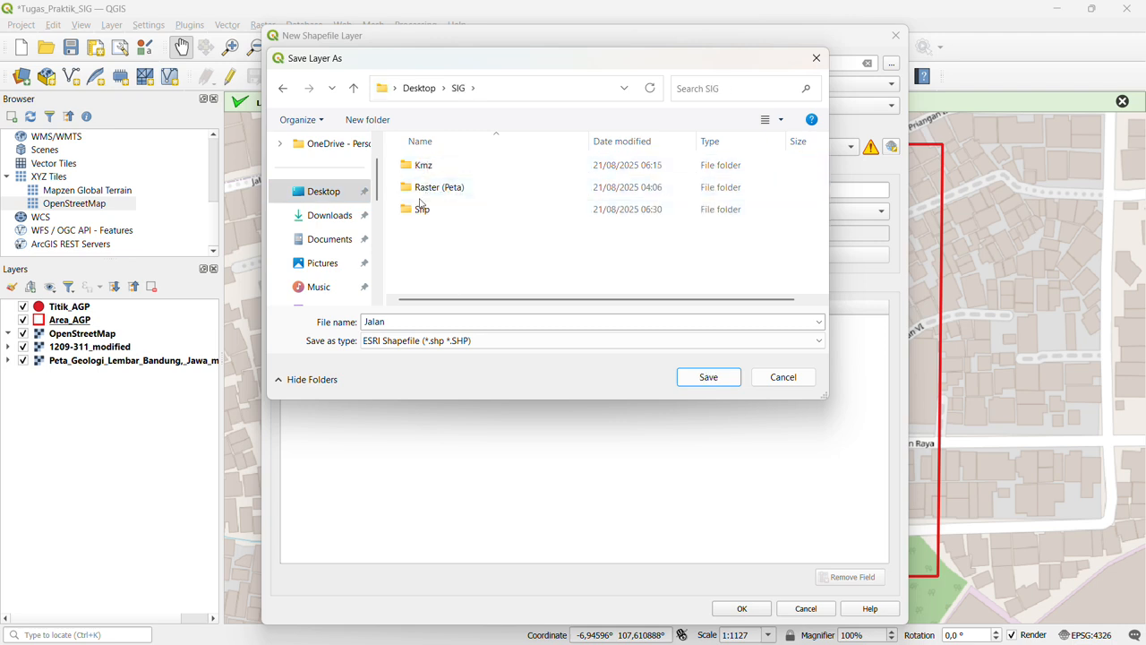
pyautogui.doubleClick(422, 209)
pyautogui.doubleClick(385, 323)
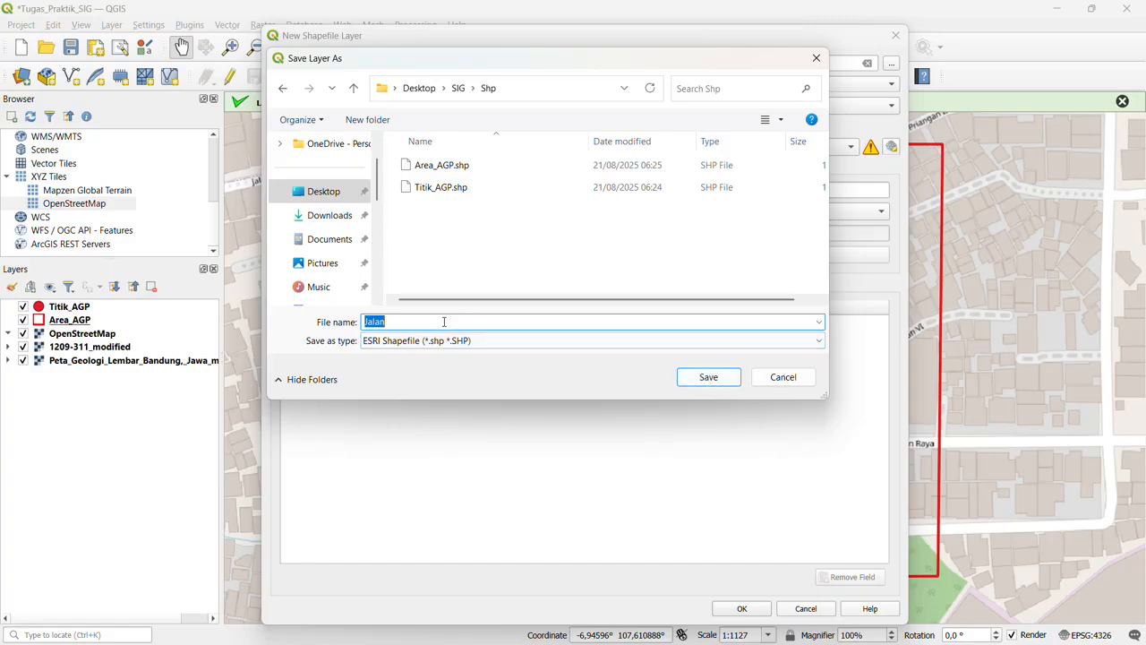
pyautogui.click(697, 378)
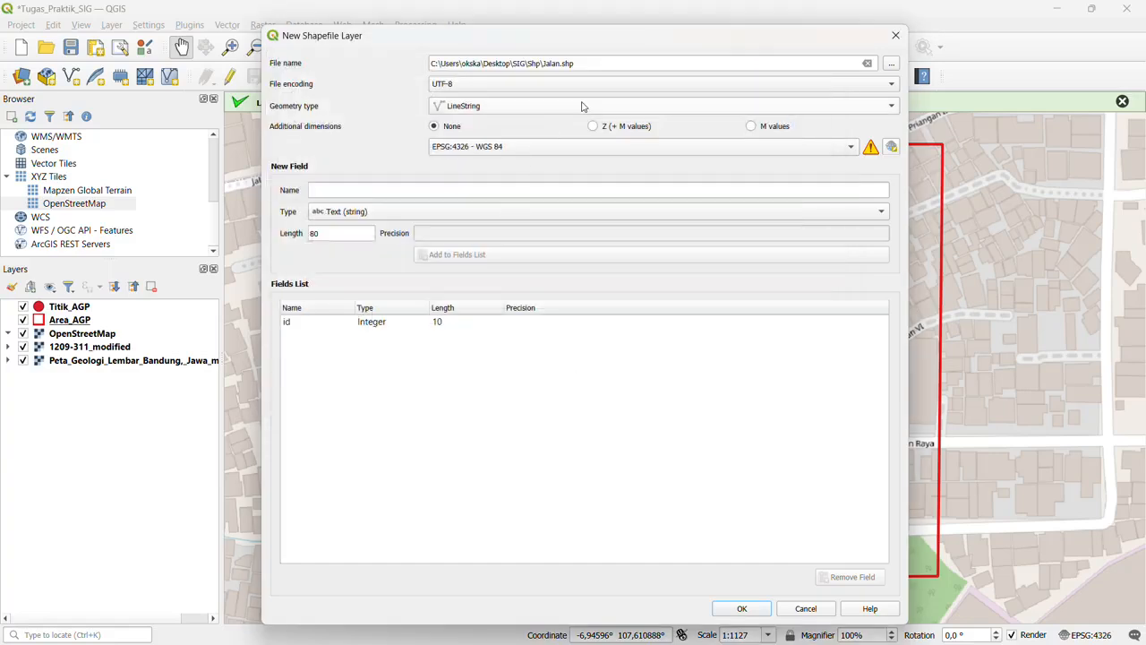
pyautogui.click(743, 609)
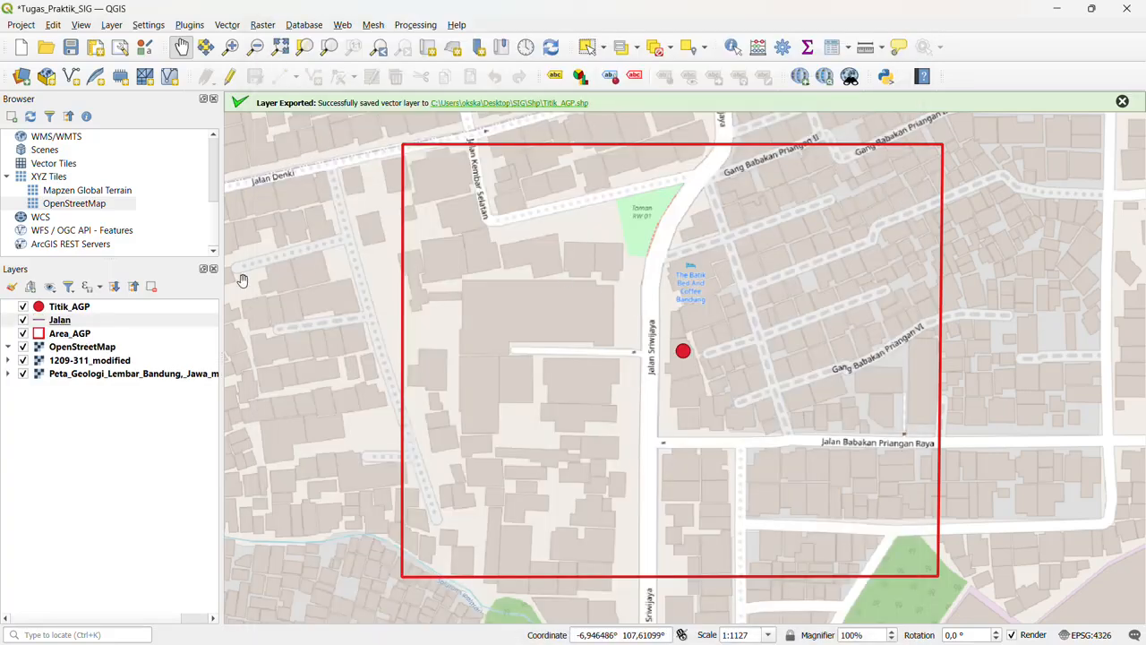
# Step: Style the Jalan layer with the "simple red line" symbol preset
pyautogui.rightClick(64, 321)
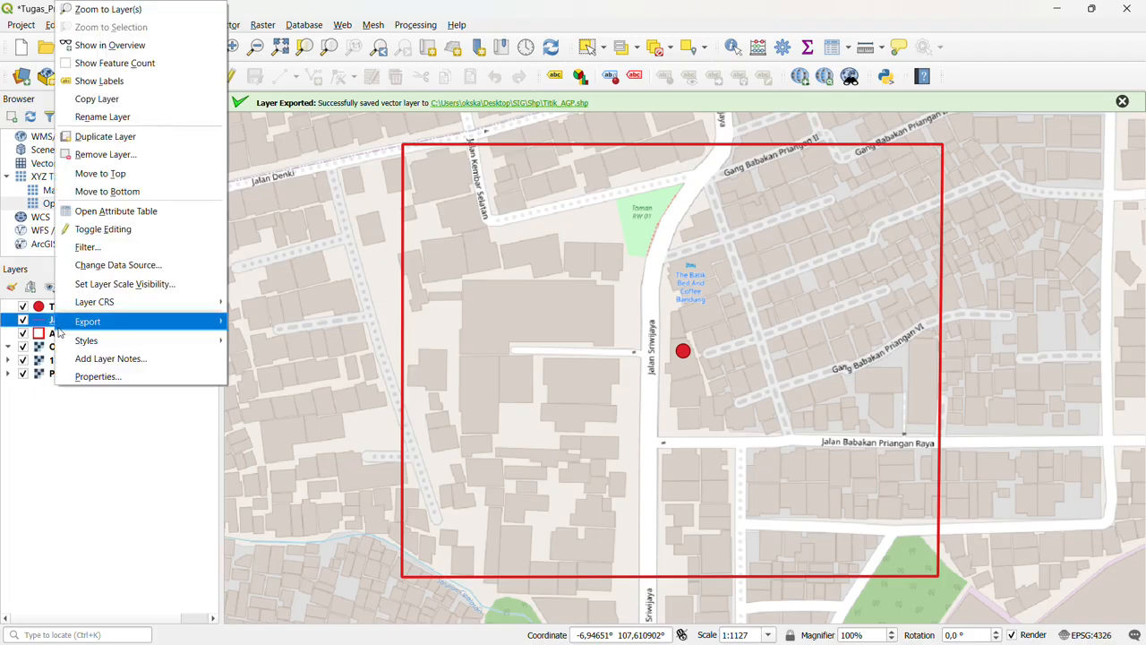
pyautogui.click(87, 376)
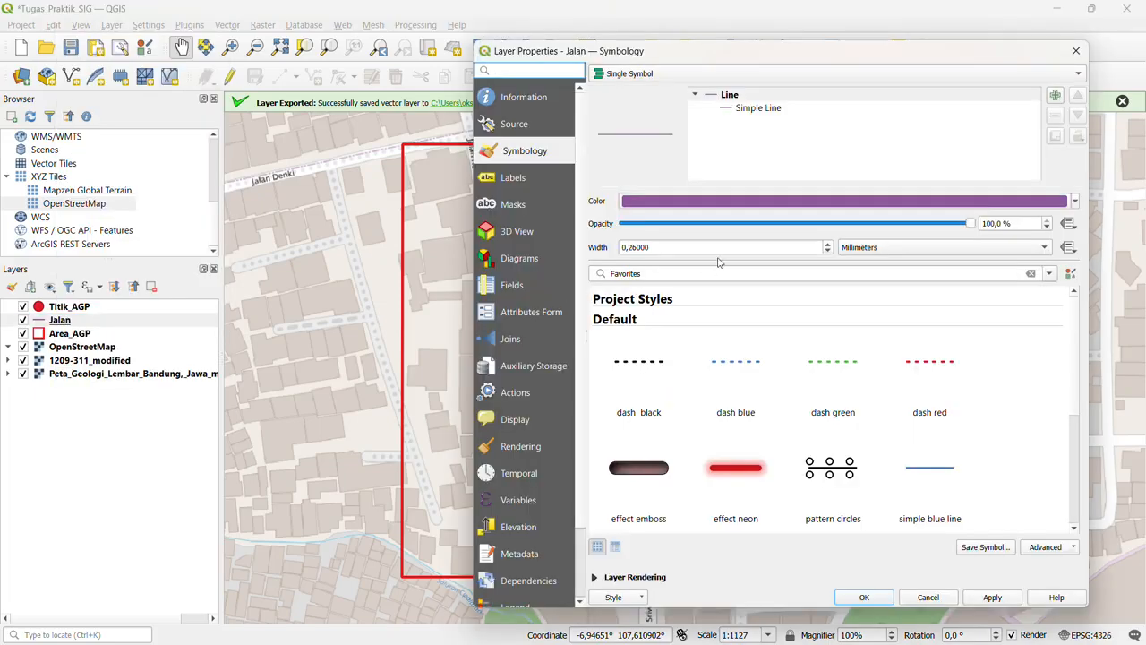
pyautogui.scroll(-3, 741, 448)
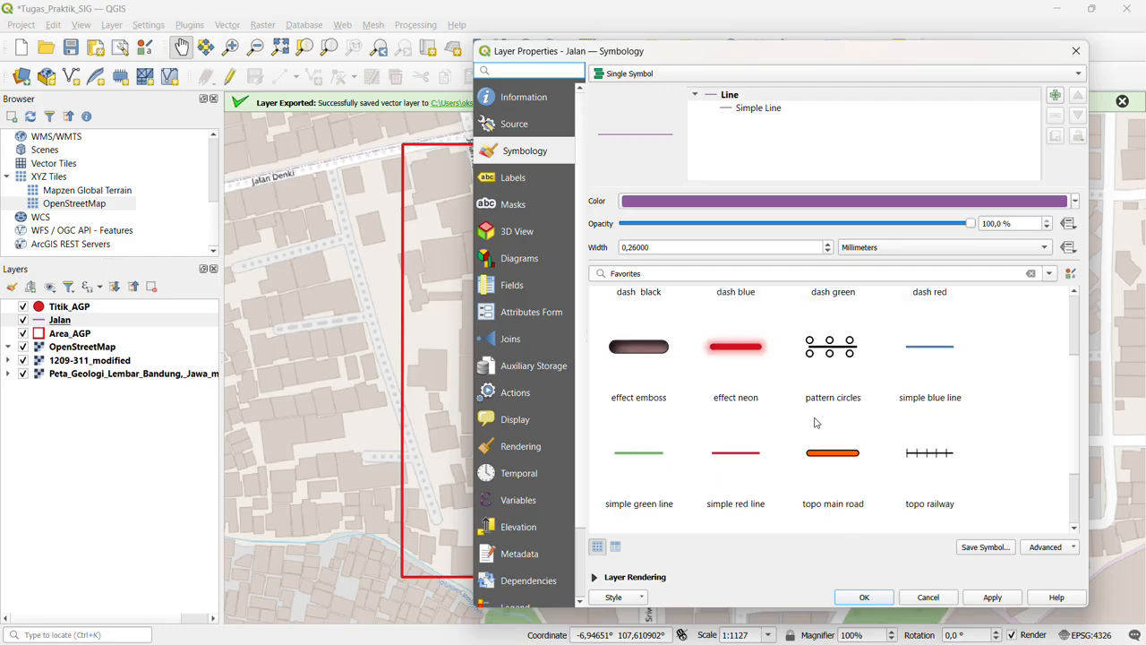
pyautogui.click(737, 458)
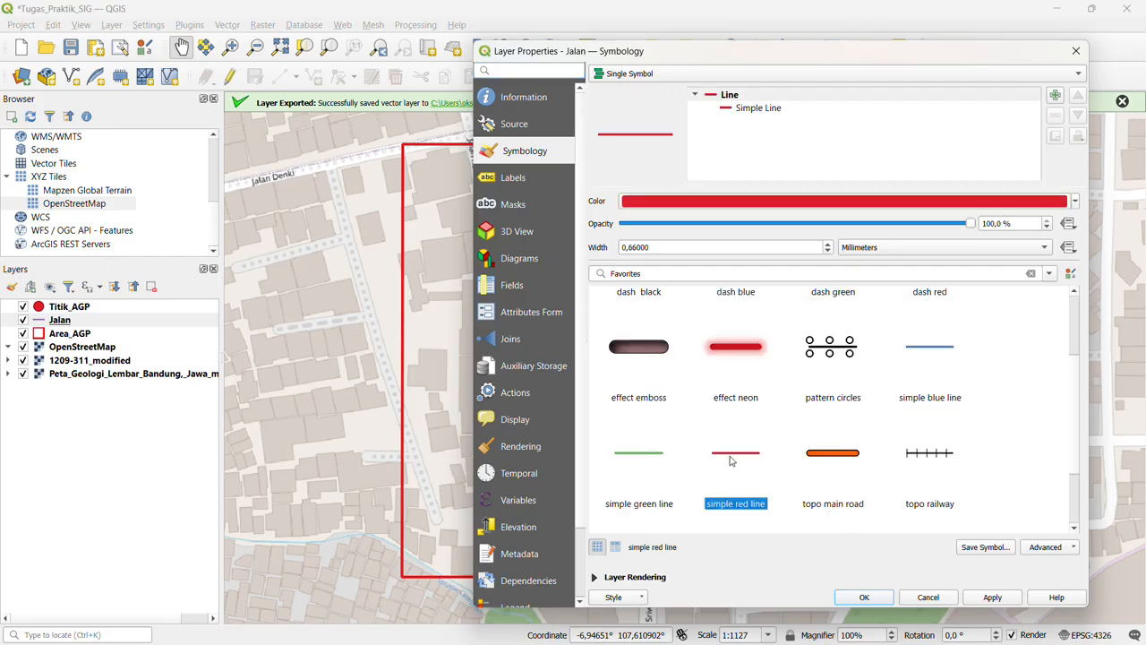
pyautogui.click(795, 201)
pyautogui.press('Escape')
pyautogui.click(656, 247)
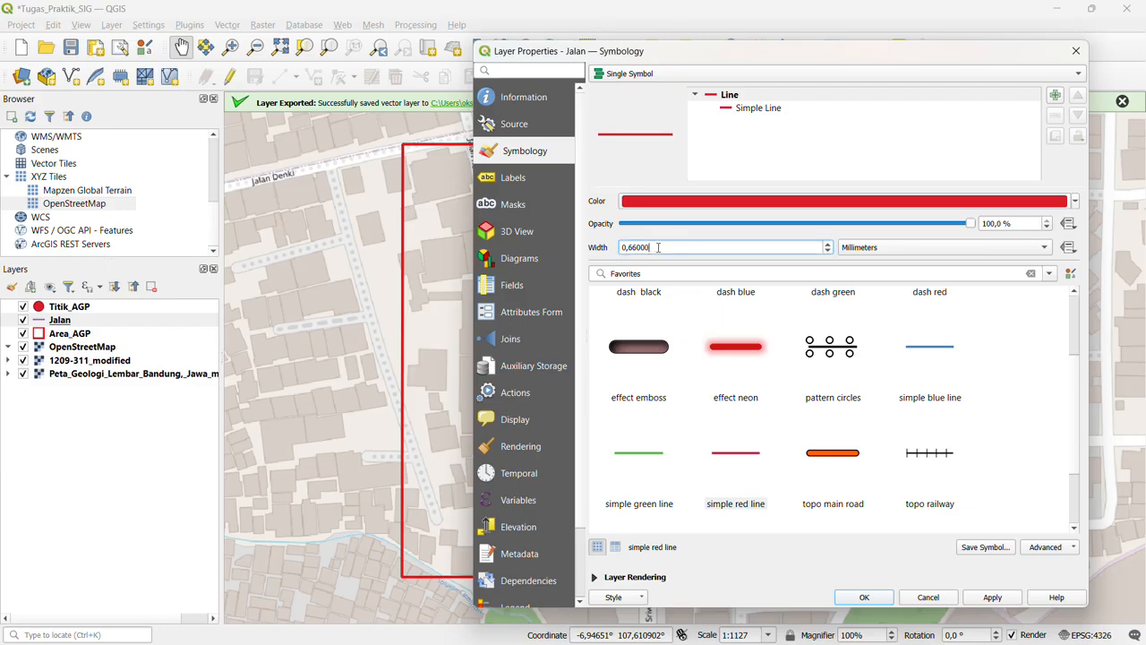
pyautogui.click(882, 601)
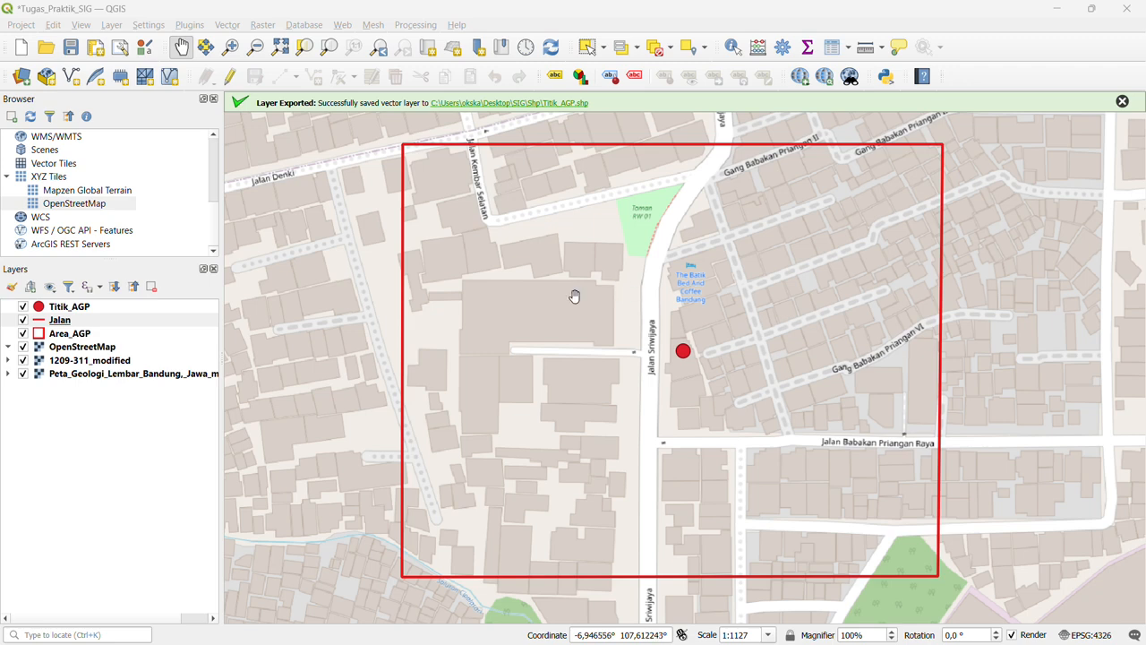
# Step: Make the Jalan layer active and turn on its editing mode
pyautogui.click(59, 323)
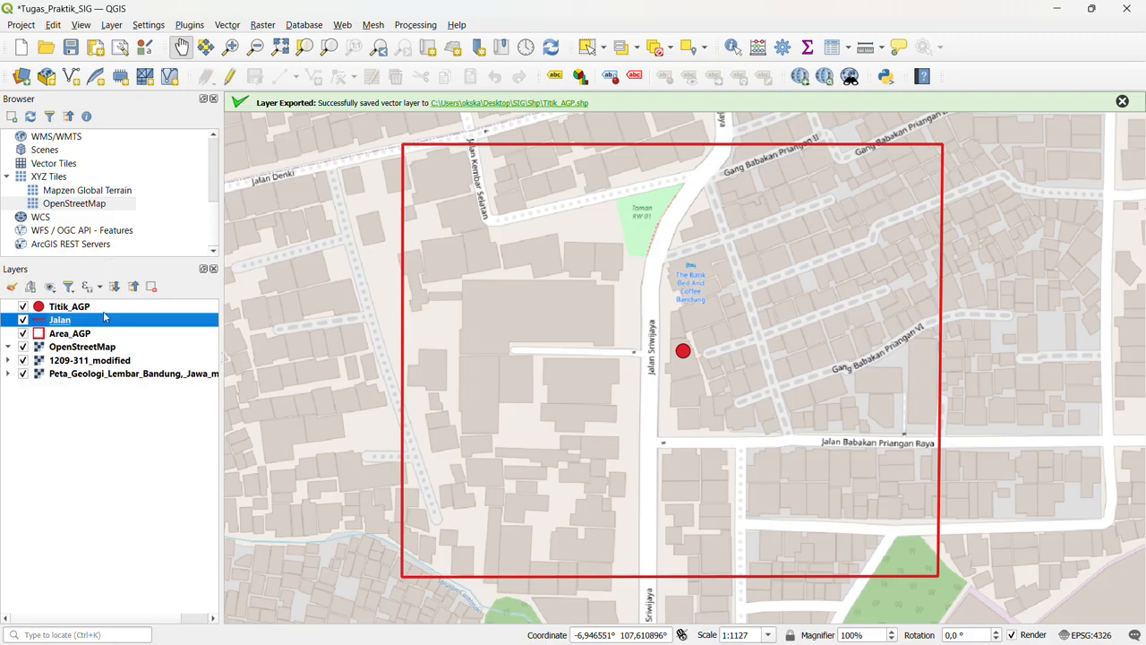
pyautogui.click(228, 79)
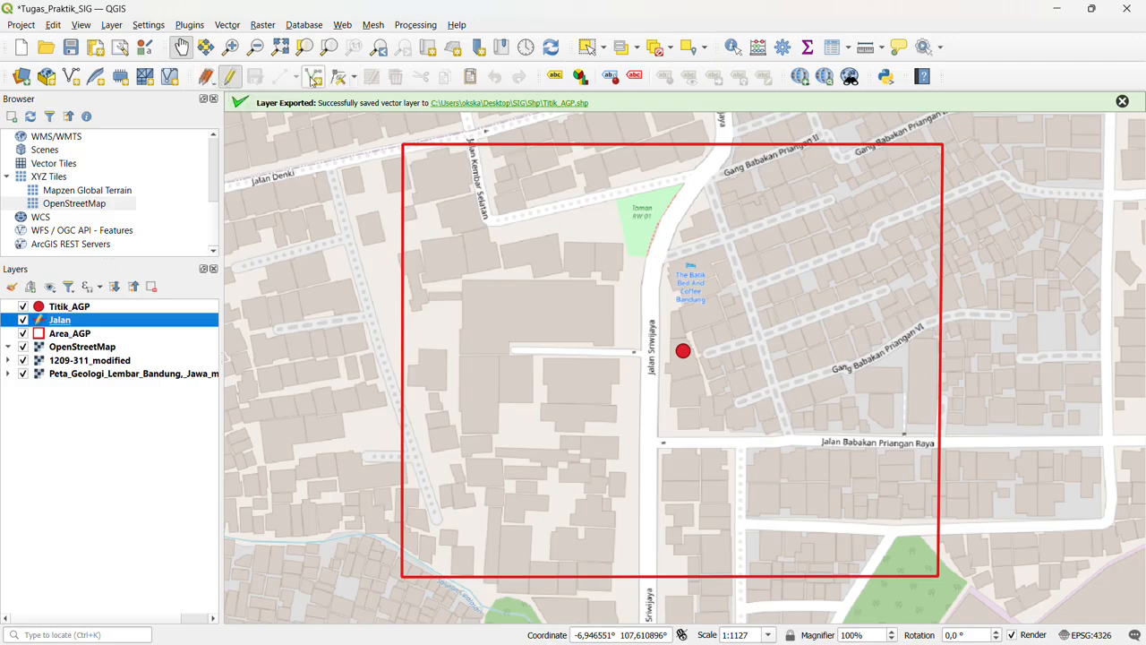
pyautogui.click(229, 77)
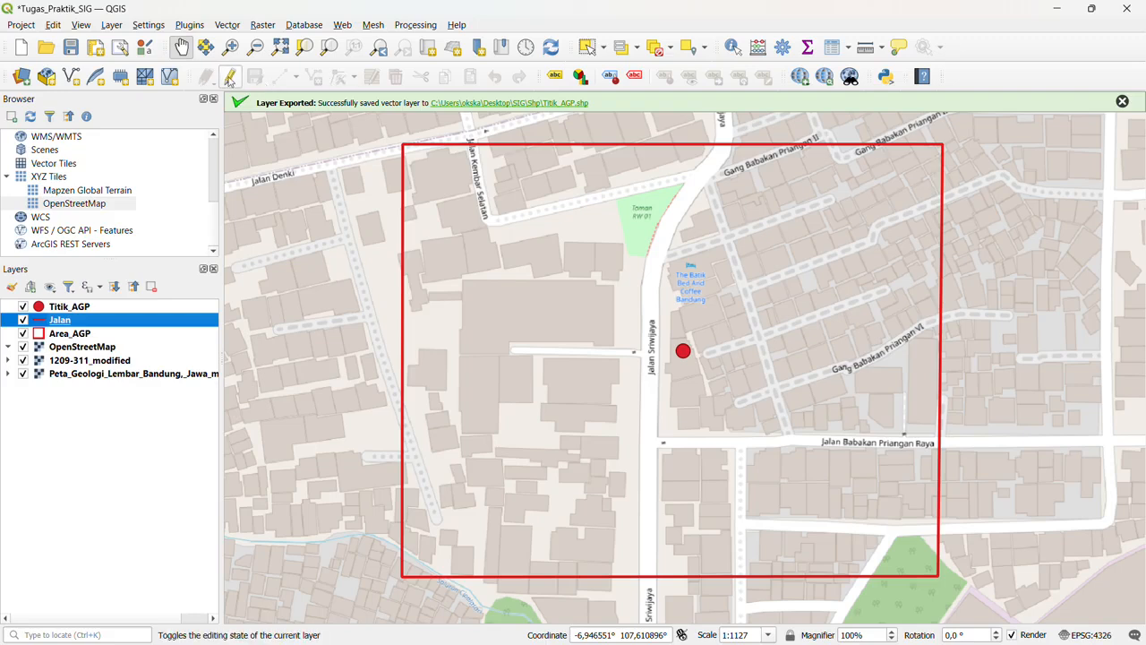
pyautogui.click(229, 77)
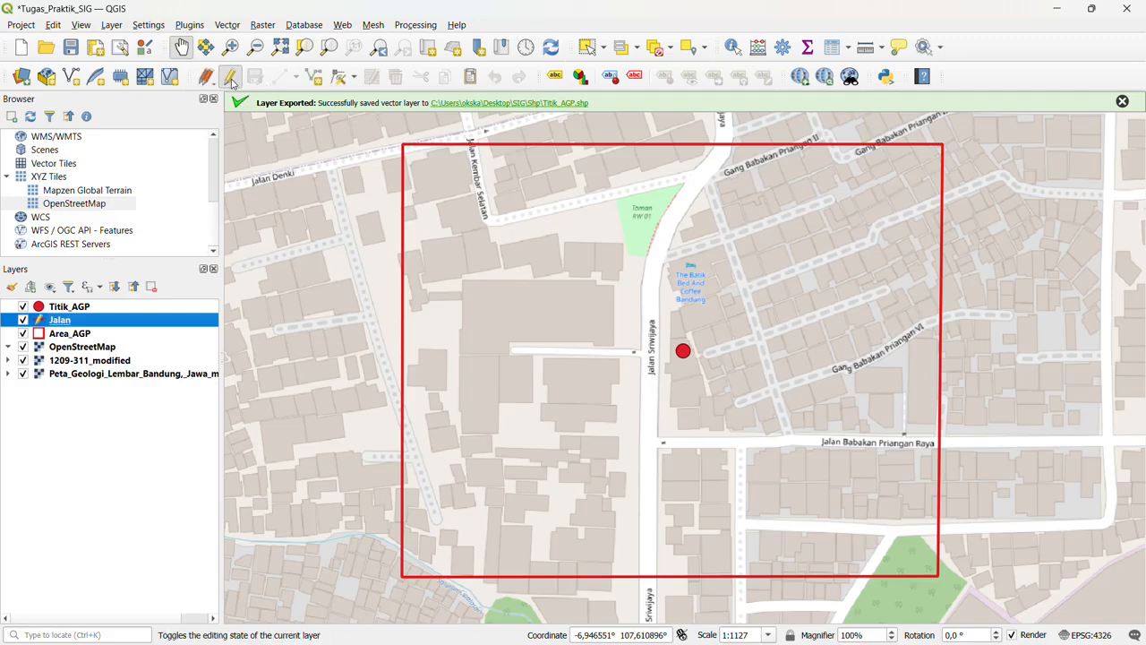
# Step: Digitize a road line along Jalan Kembar Selatan, past the park and down Jalan Sriwijaya to the study area's southern boundary, leaving its id empty
pyautogui.click(316, 79)
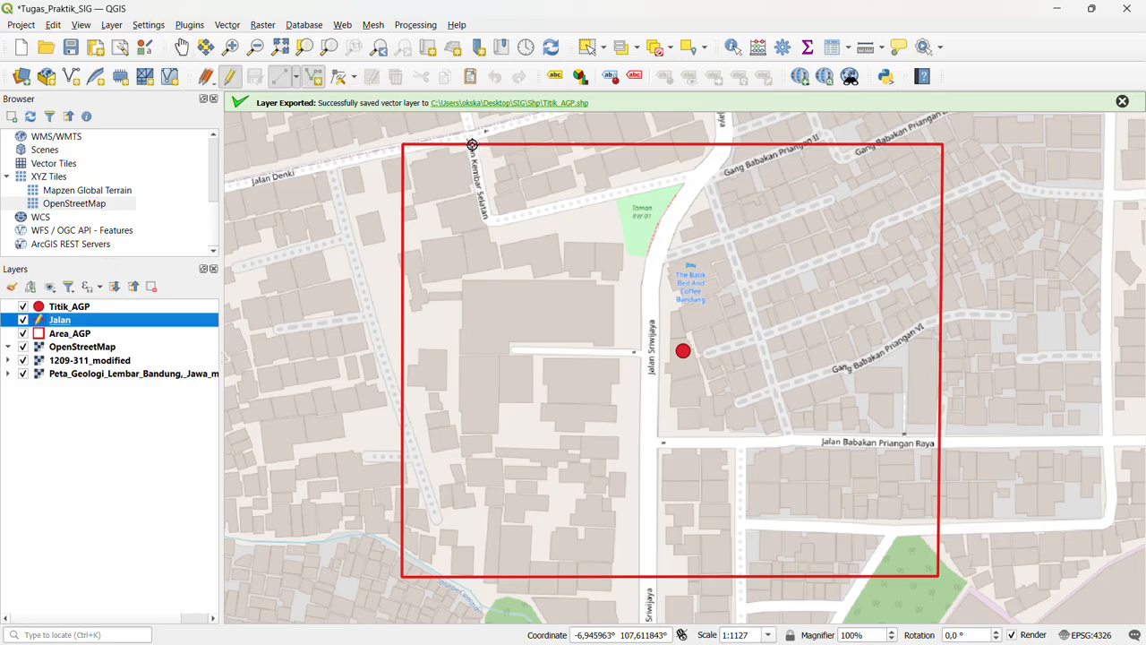
pyautogui.click(487, 218)
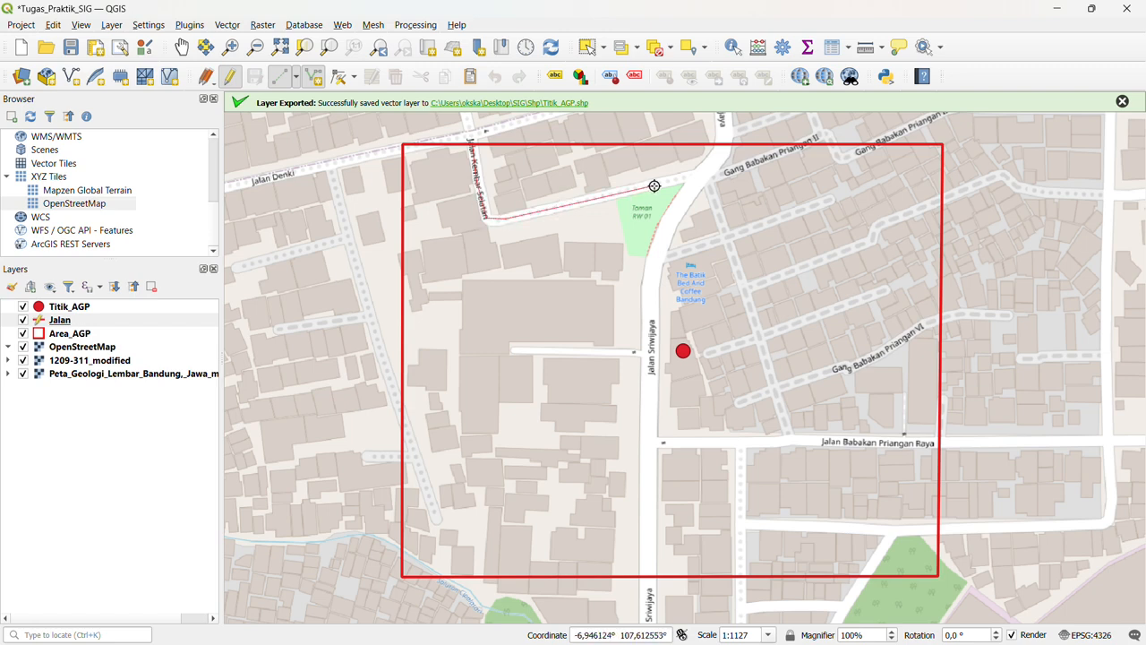
pyautogui.click(696, 178)
pyautogui.click(658, 249)
pyautogui.click(653, 291)
pyautogui.click(648, 399)
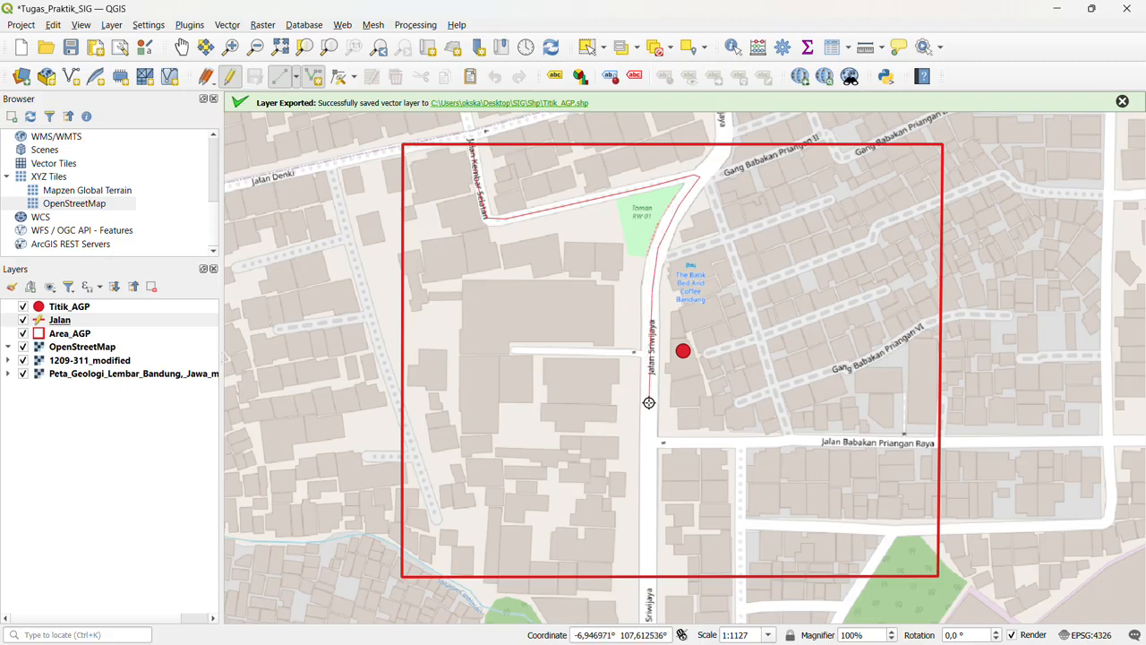
pyautogui.click(648, 575)
pyautogui.rightClick(650, 575)
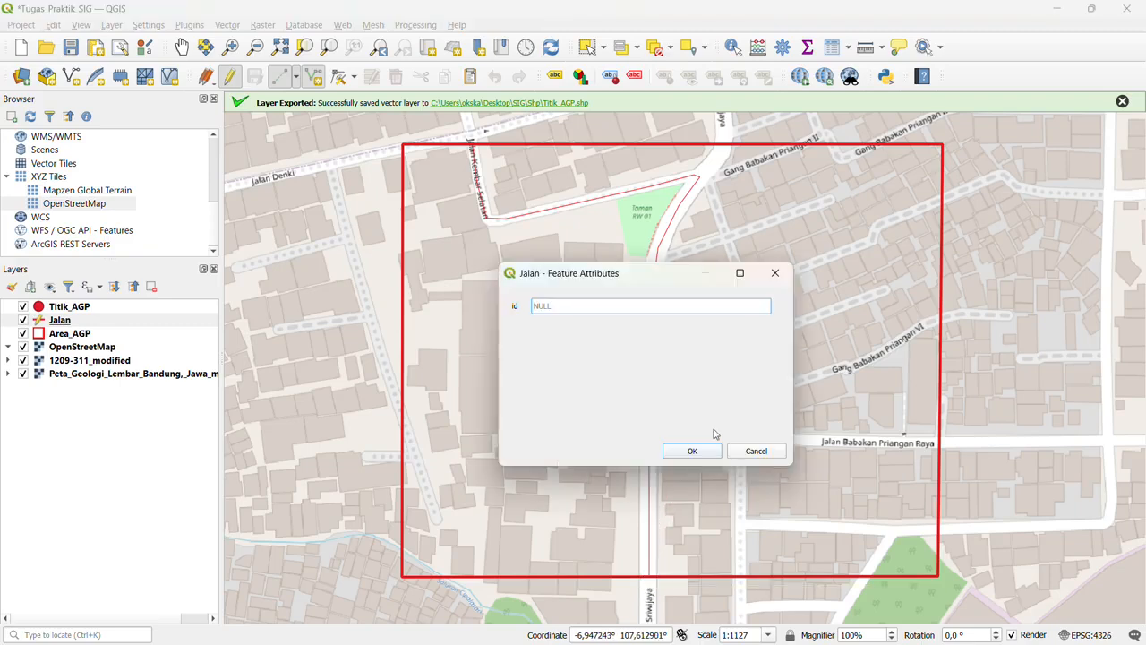
pyautogui.click(687, 450)
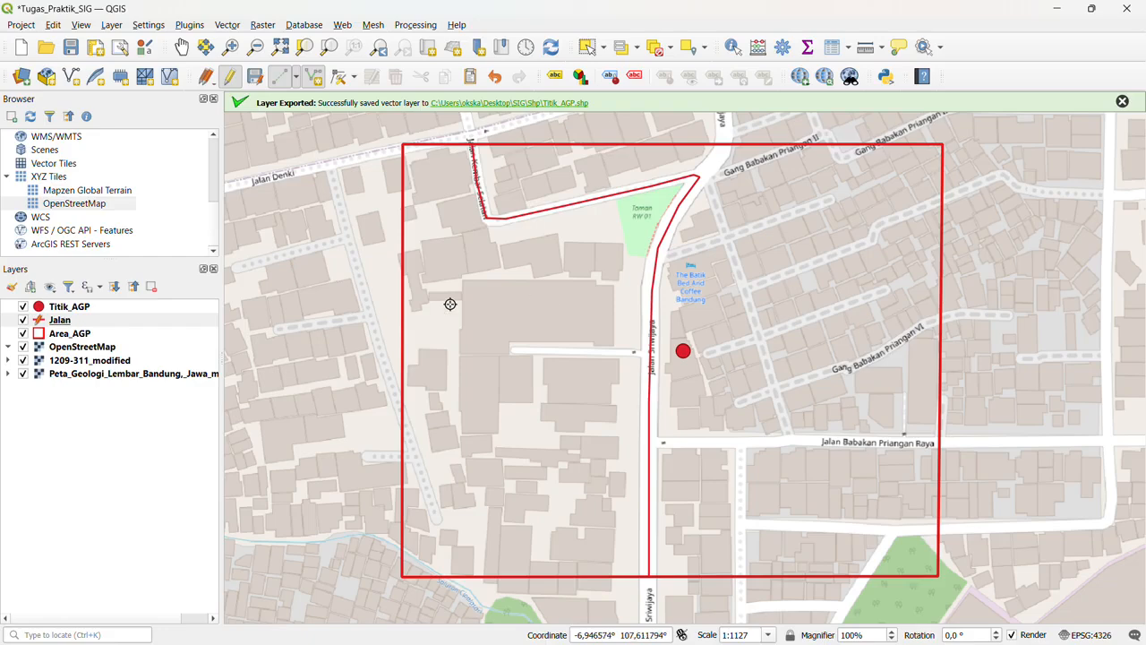
# Step: Change the Area_AGP outline color to black
pyautogui.click(62, 335)
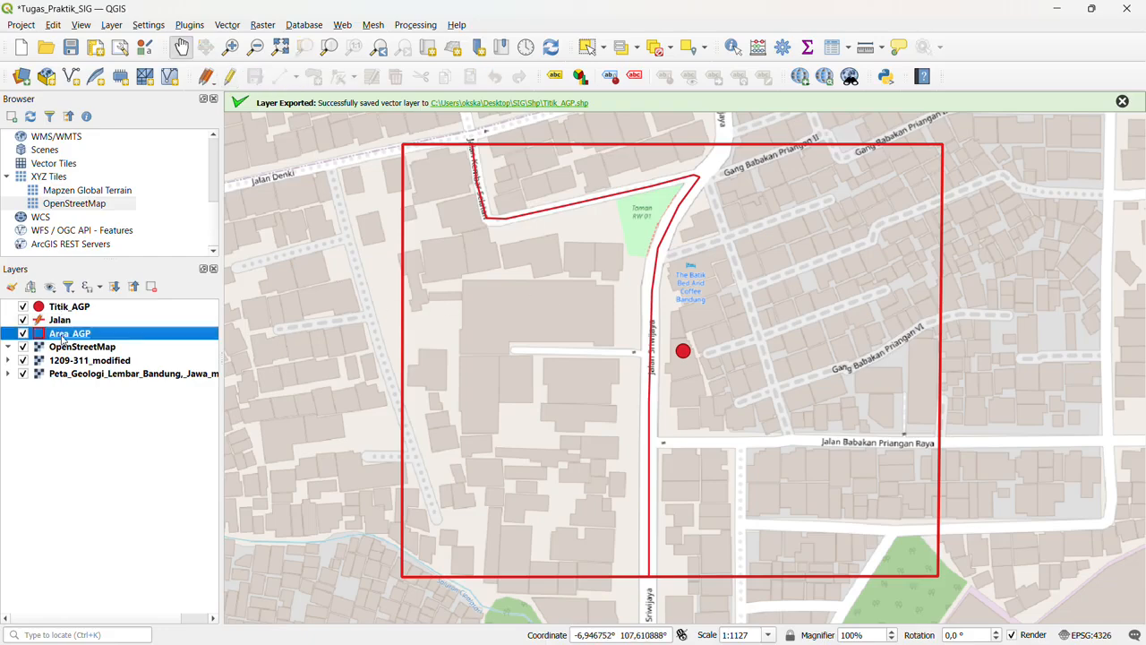
pyautogui.rightClick(62, 338)
pyautogui.click(103, 398)
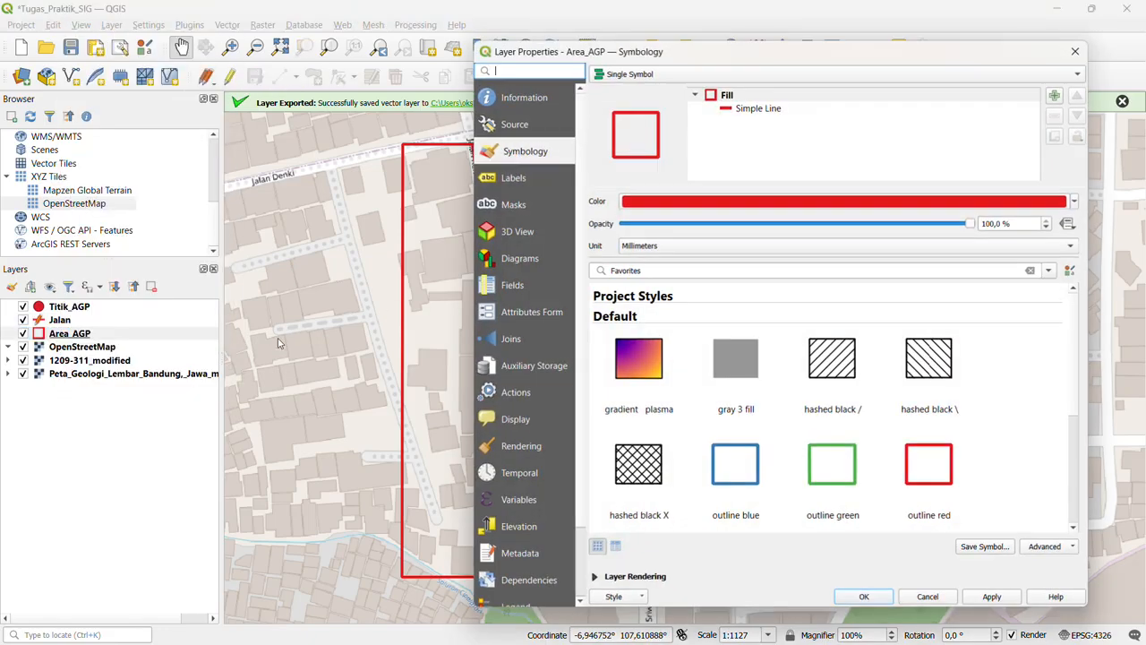
pyautogui.scroll(-1, 755, 418)
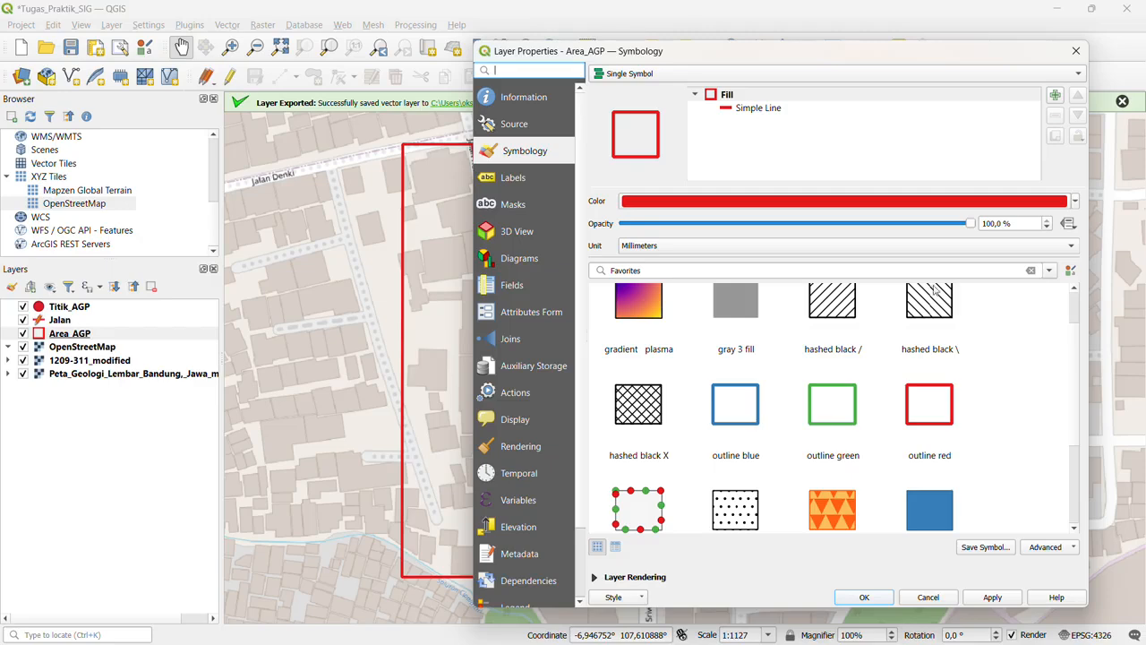
pyautogui.click(1078, 202)
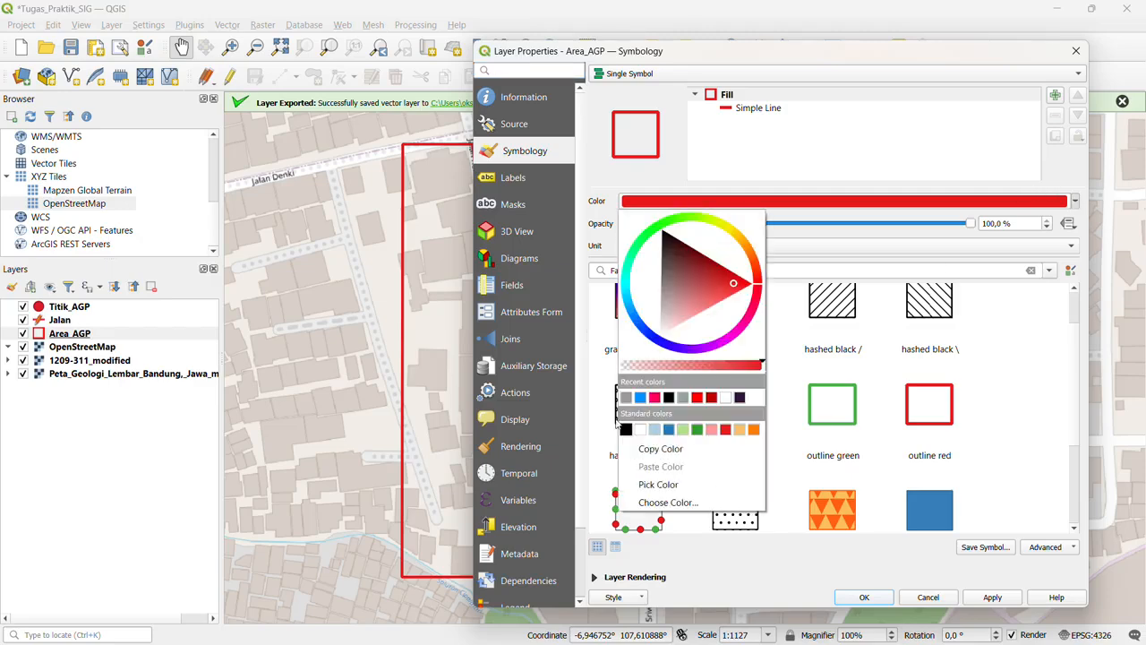
pyautogui.click(626, 429)
pyautogui.click(991, 605)
pyautogui.click(864, 597)
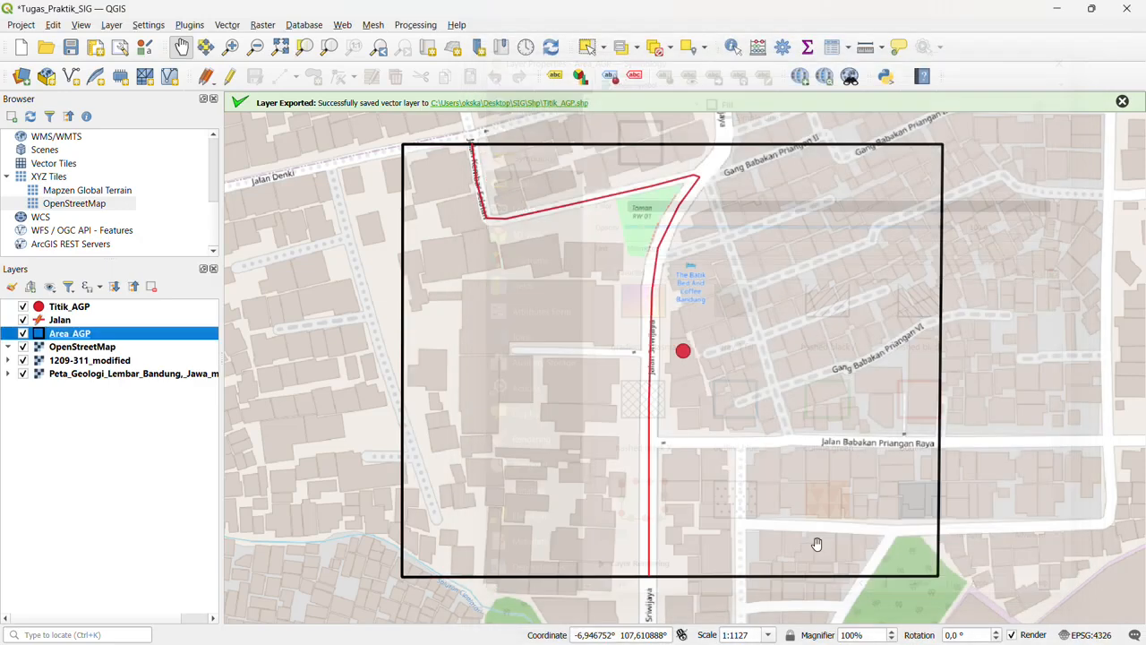
# Step: Digitize the short Jalan Sriwijaya section from the study area's northern boundary to the existing road line's bend, leaving its id empty
pyautogui.click(72, 321)
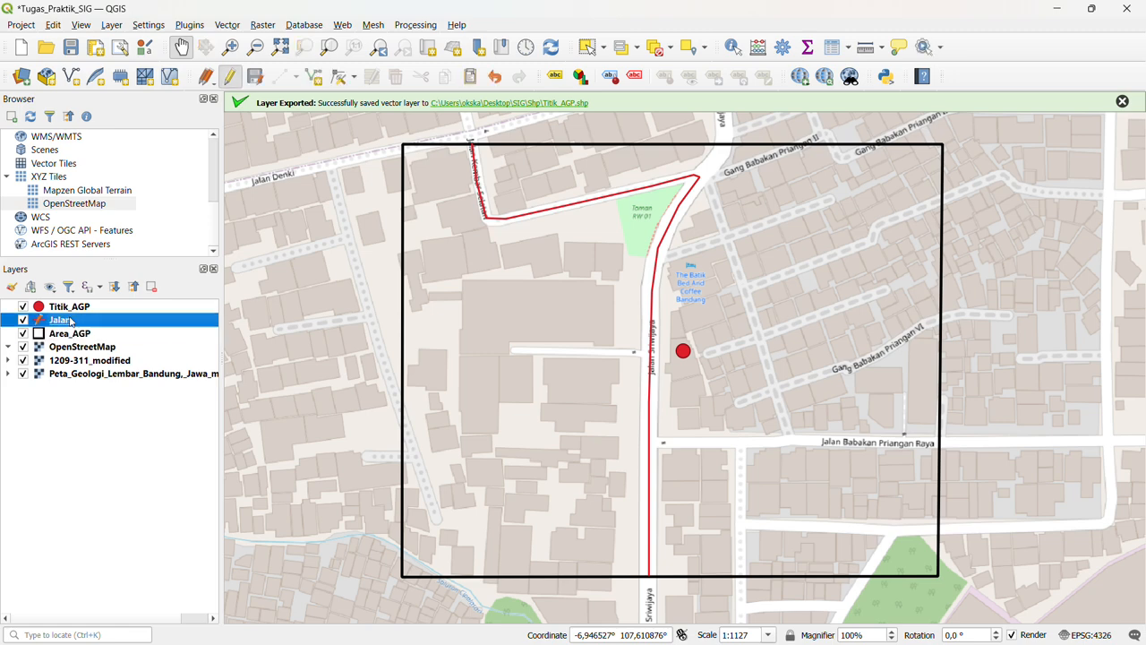
pyautogui.click(313, 78)
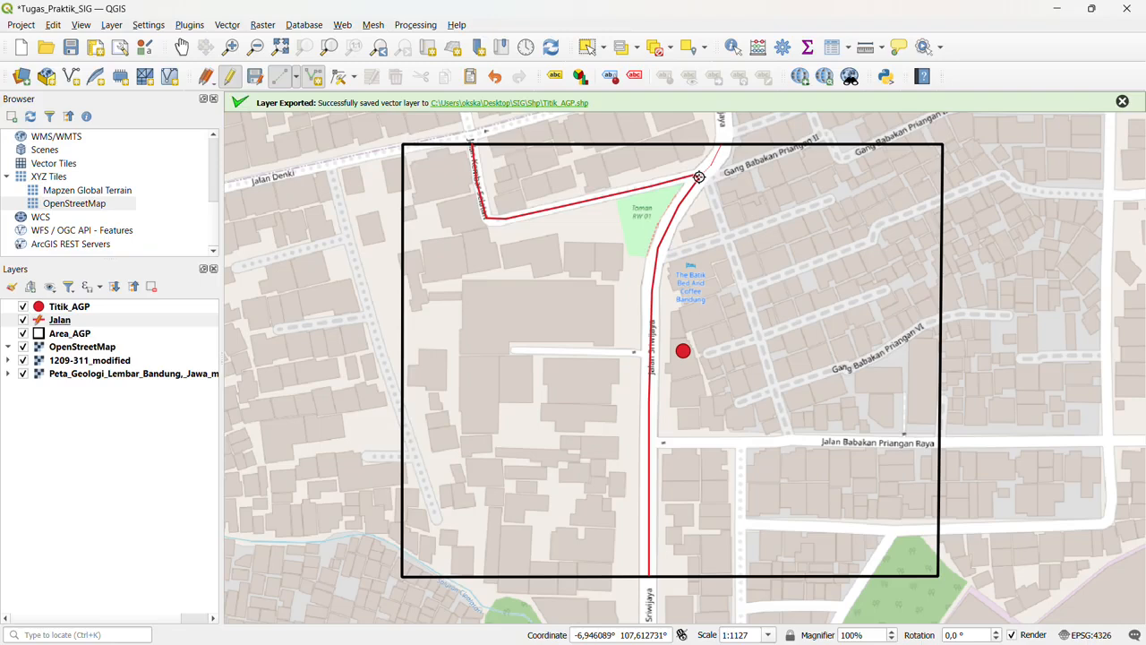
pyautogui.click(699, 176)
pyautogui.rightClick(721, 185)
pyautogui.click(691, 452)
# Step: Digitize Jalan Babakan Priangan Raya from the Jalan Sriwijaya line to the study area's eastern boundary, leaving its id empty
pyautogui.click(650, 442)
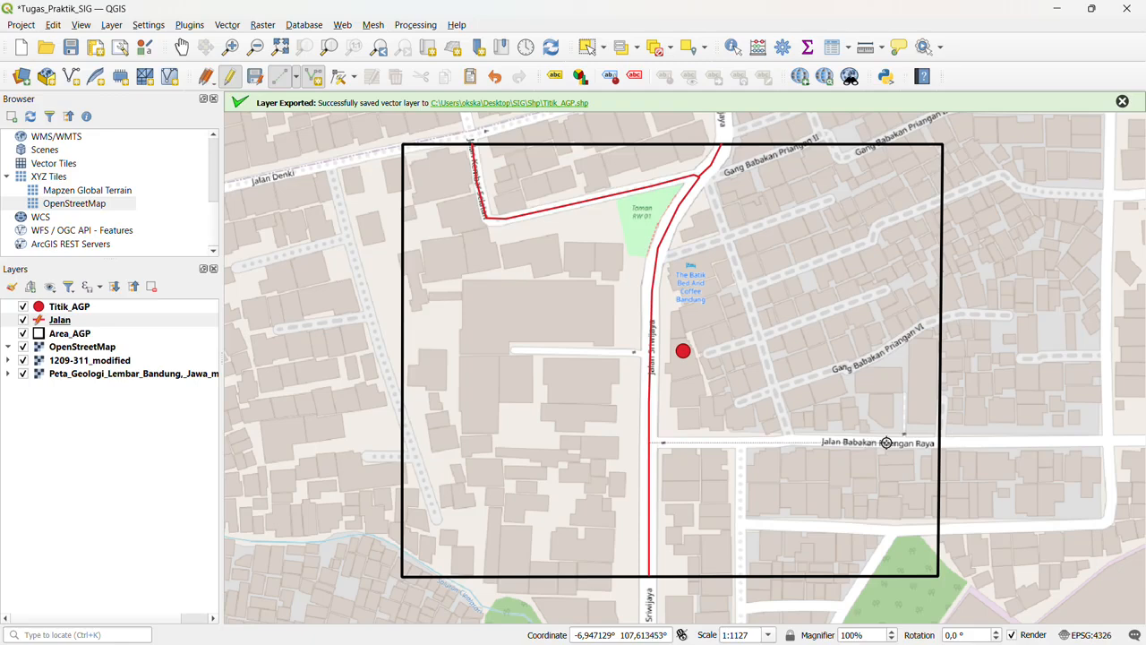
pyautogui.click(936, 442)
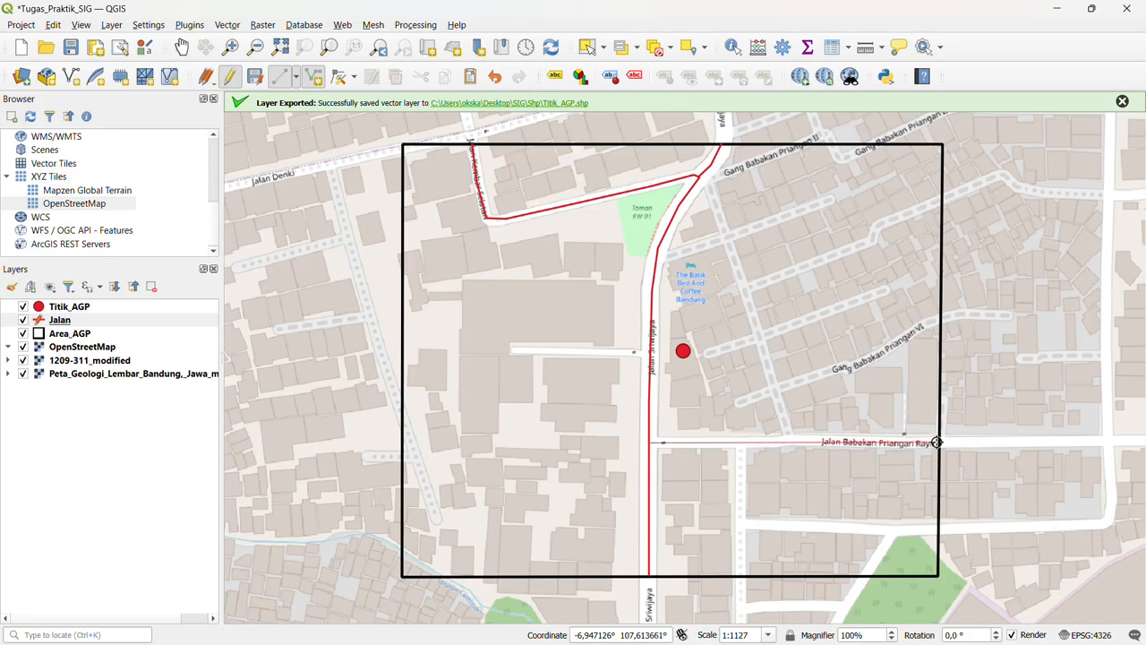
pyautogui.rightClick(936, 442)
pyautogui.click(673, 452)
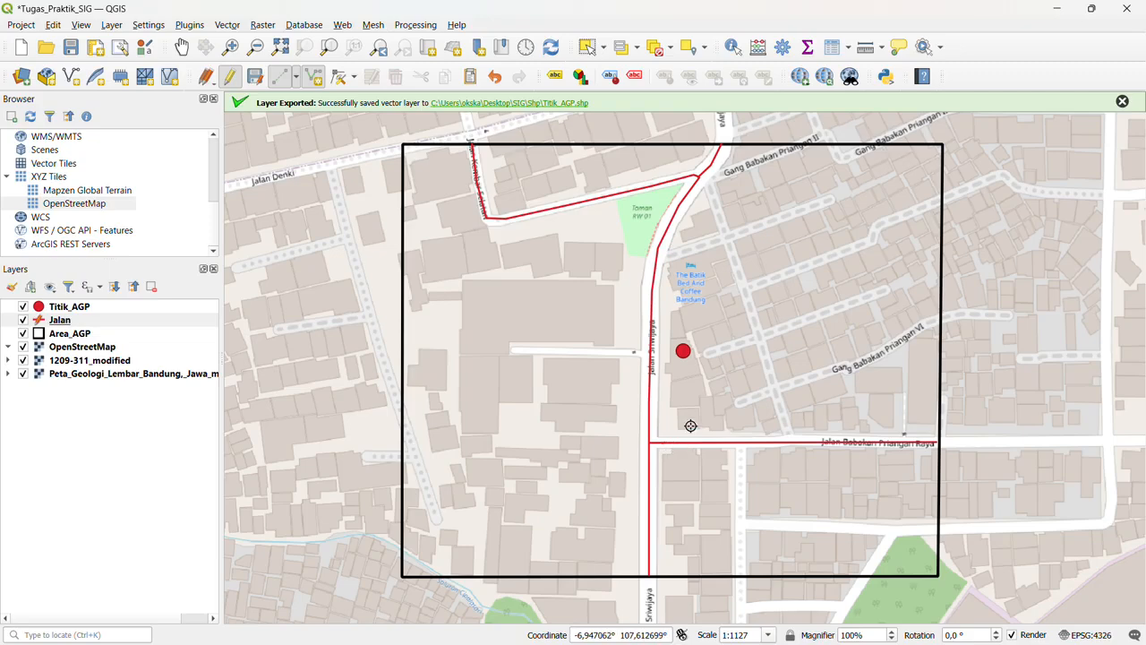
# Step: Hide the OpenStreetMap layer briefly to compare the digitized roads with the topographic map, and show it again
pyautogui.click(23, 348)
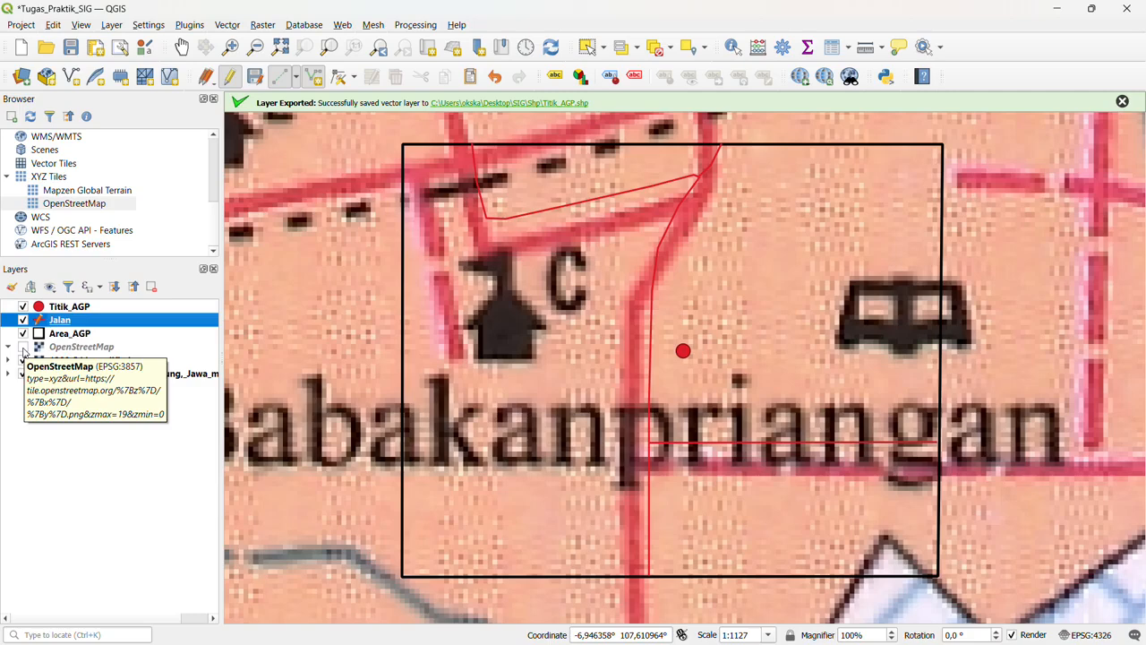
pyautogui.click(23, 347)
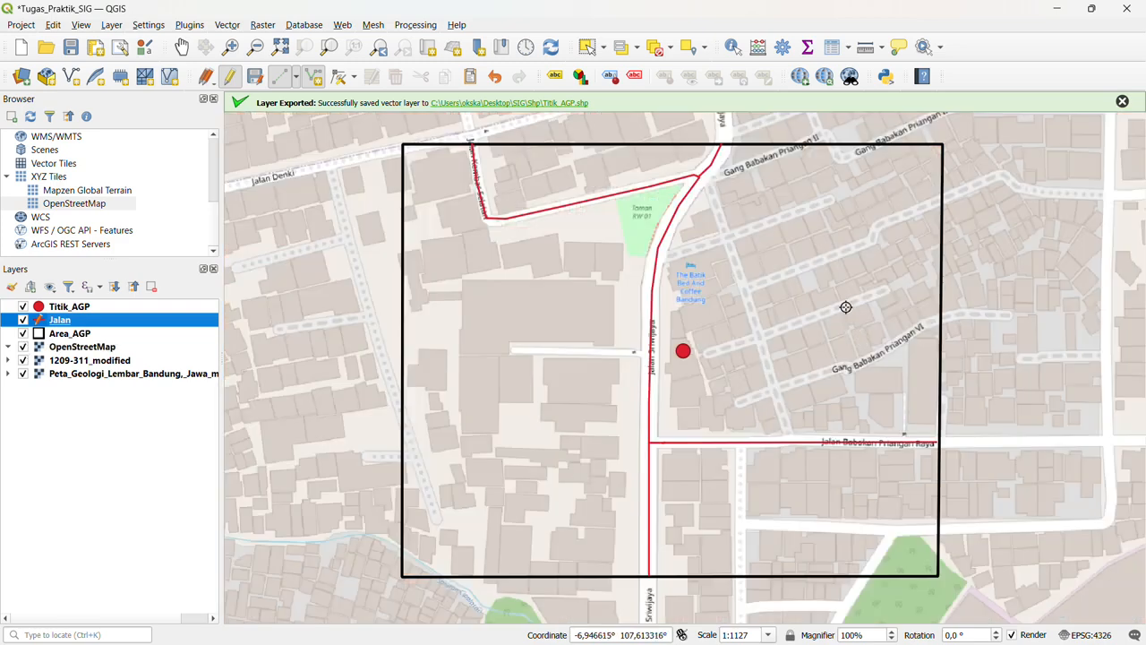
# Step: Digitize the alley running northeast from Jalan Sriwijaya, just above The Batik Bed And Coffee, to its dead end, leaving its id empty
pyautogui.click(657, 260)
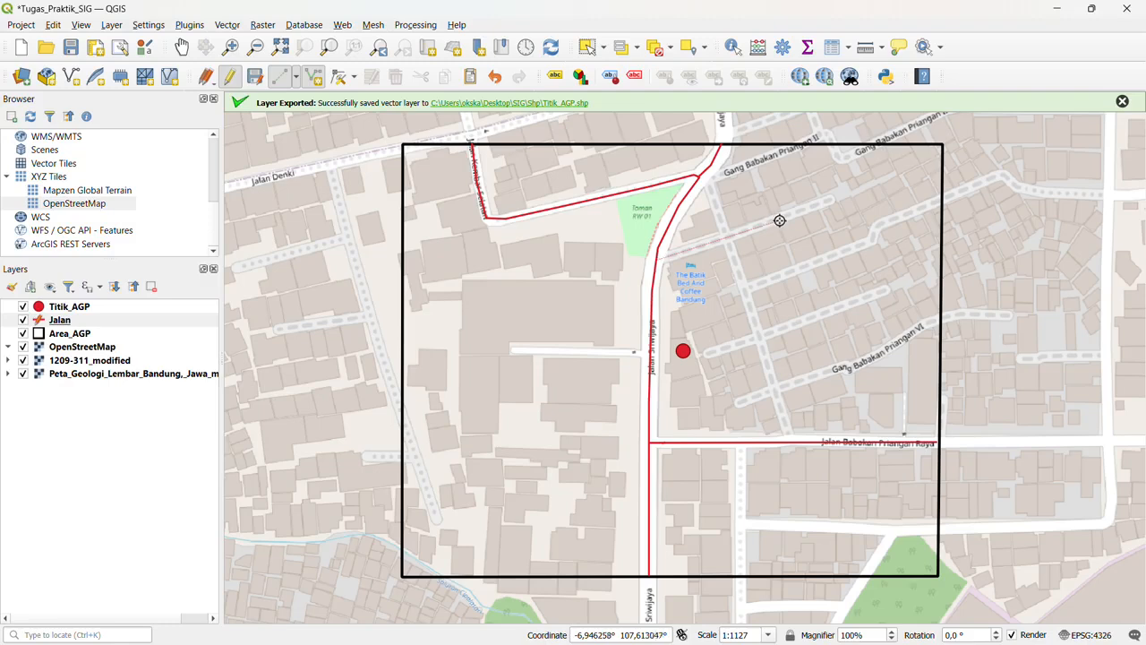
pyautogui.click(833, 198)
pyautogui.rightClick(833, 198)
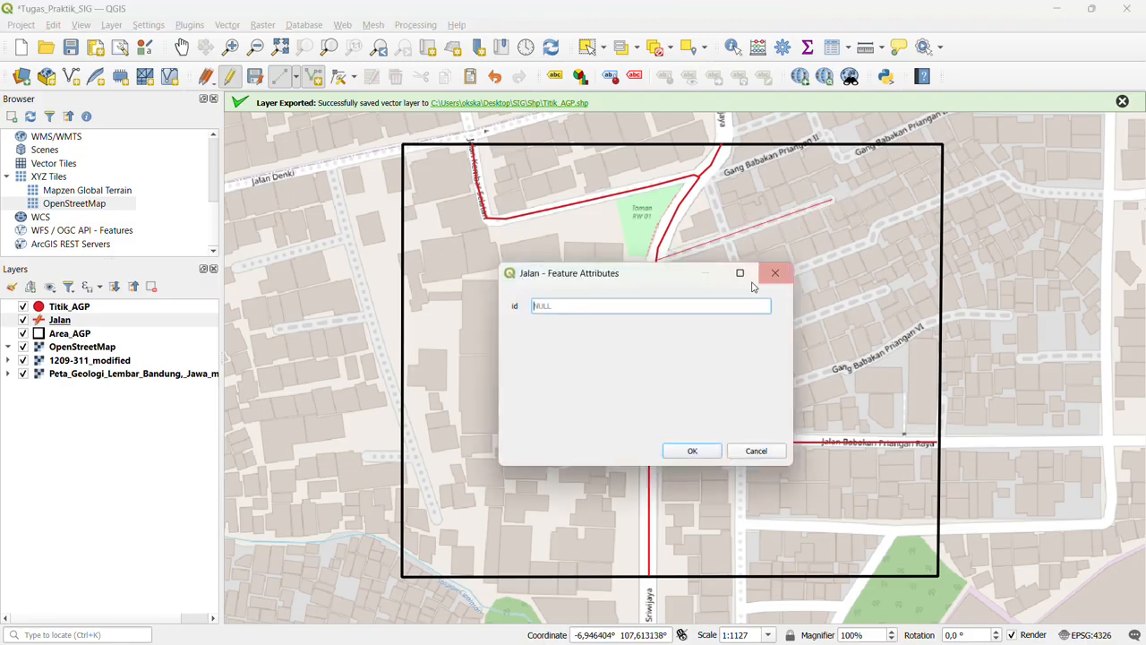
pyautogui.click(716, 449)
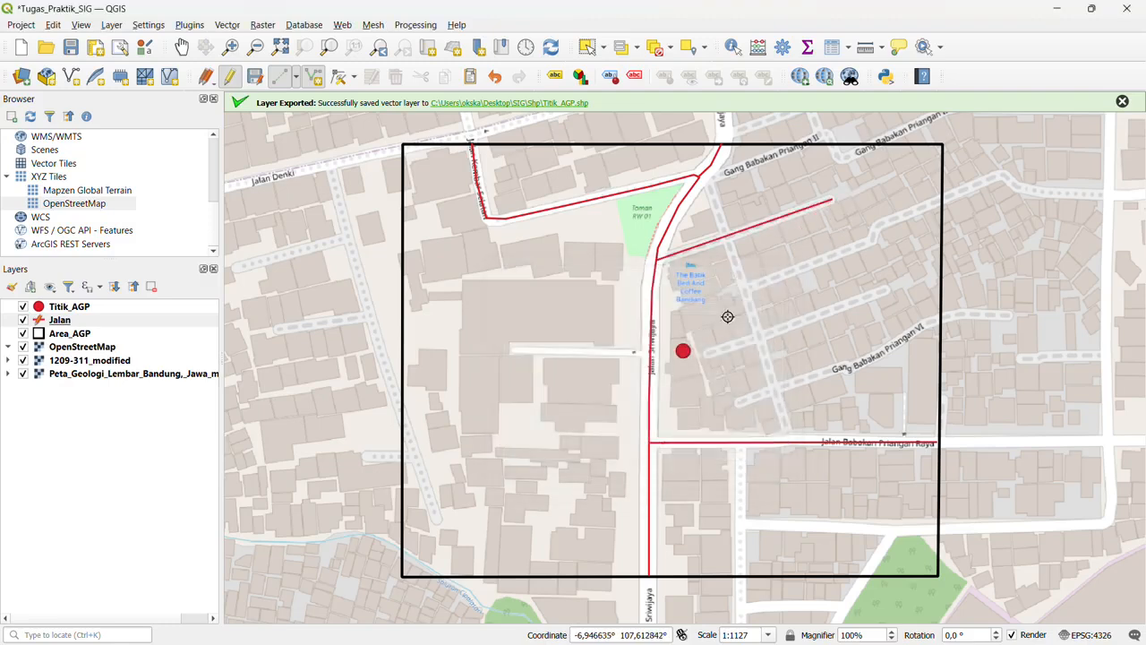
# Step: Digitize Gang Babakan Priangan II from the Jalan Sriwijaya junction to the study area's northern boundary, leaving its id empty
pyautogui.click(701, 178)
pyautogui.rightClick(802, 145)
pyautogui.click(691, 451)
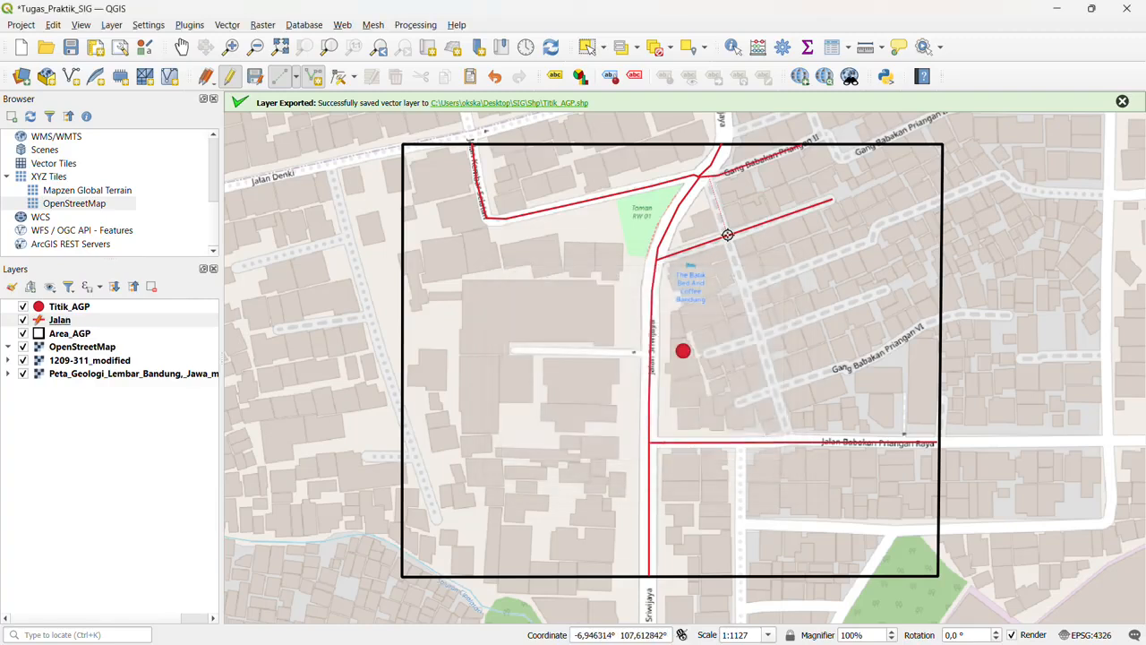
# Step: Digitize the long connecting alley from Gang Babakan Priangan II south to Jalan Babakan Priangan Raya, leaving its id empty
pyautogui.click(793, 441)
pyautogui.rightClick(793, 442)
pyautogui.click(707, 455)
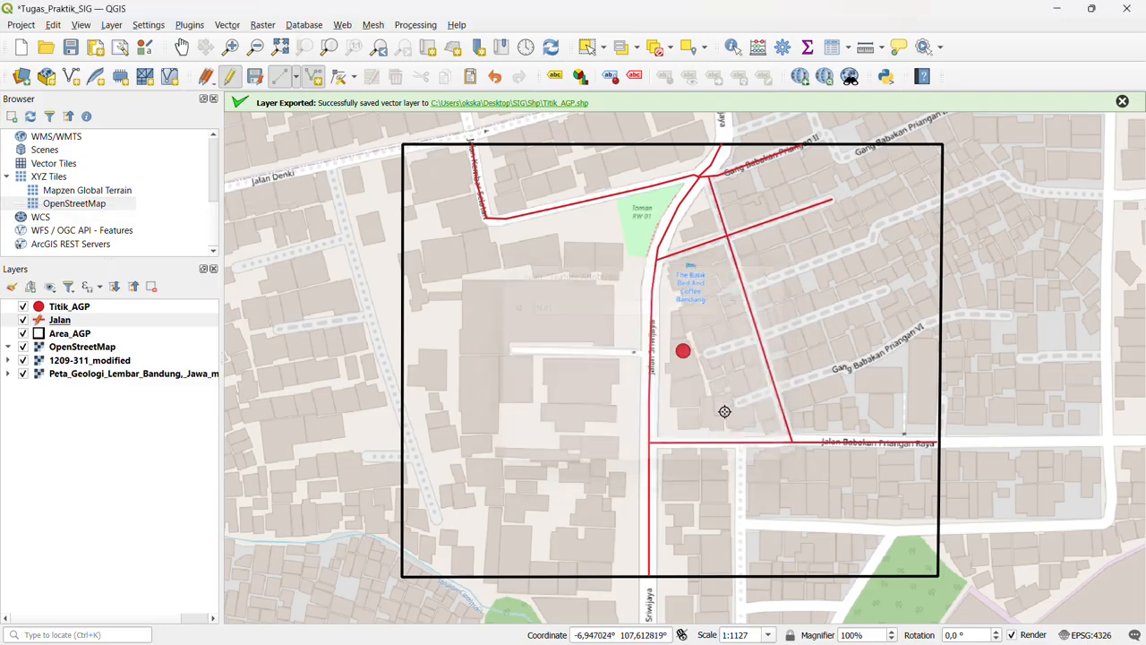
# Step: Digitize the bent alley from the long connecting alley northeast to the study area's eastern boundary, leaving its id empty
pyautogui.click(747, 289)
pyautogui.click(869, 238)
pyautogui.click(877, 226)
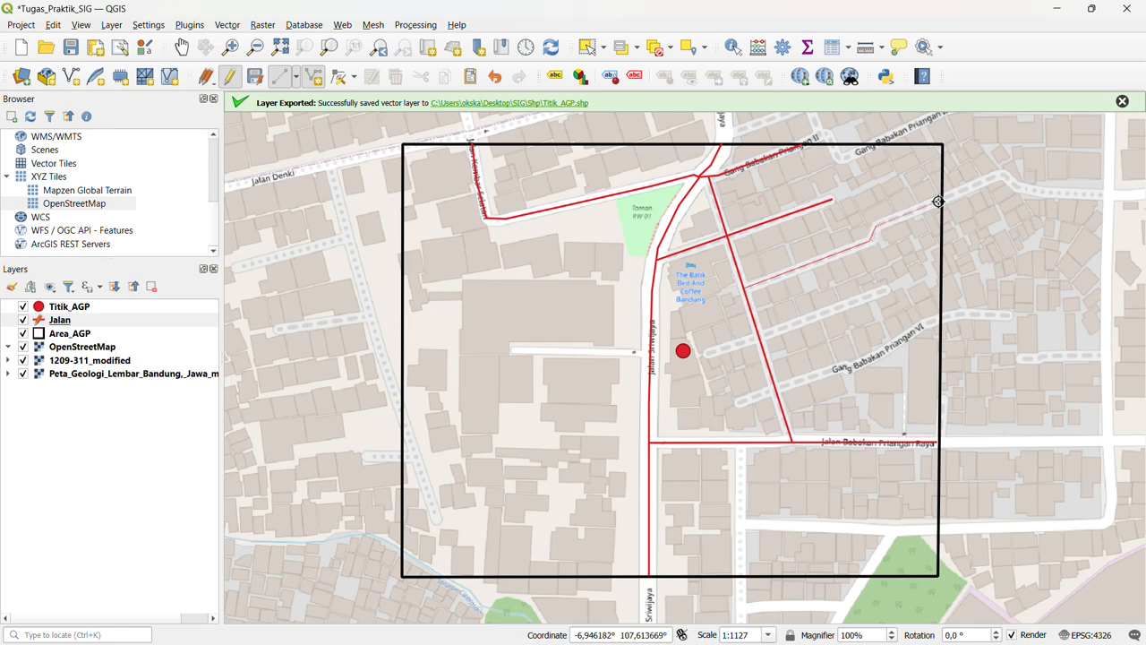
pyautogui.click(941, 200)
pyautogui.rightClick(940, 201)
pyautogui.click(690, 451)
# Step: Digitize the dead-end alley east of the Titik_AGP point, crossing the long connecting alley, and leave its id empty
pyautogui.click(709, 353)
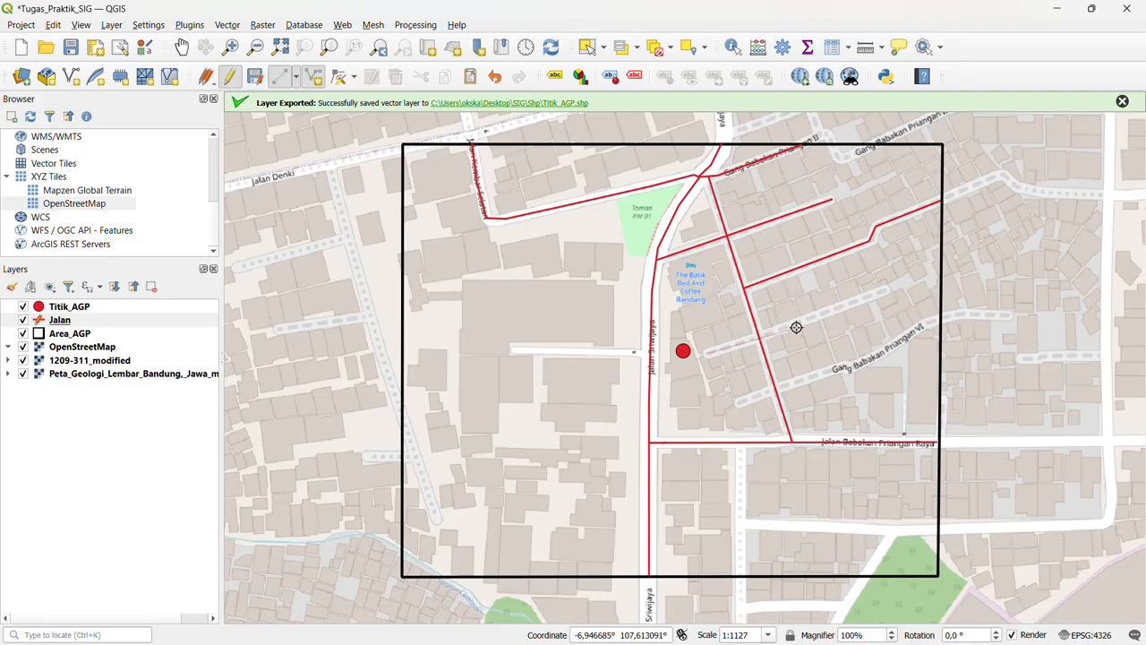
pyautogui.click(887, 289)
pyautogui.rightClick(887, 289)
pyautogui.click(689, 451)
# Step: Digitize Gang Babakan Priangan VI from its western end to the study area's eastern boundary, leaving its id empty
pyautogui.click(740, 402)
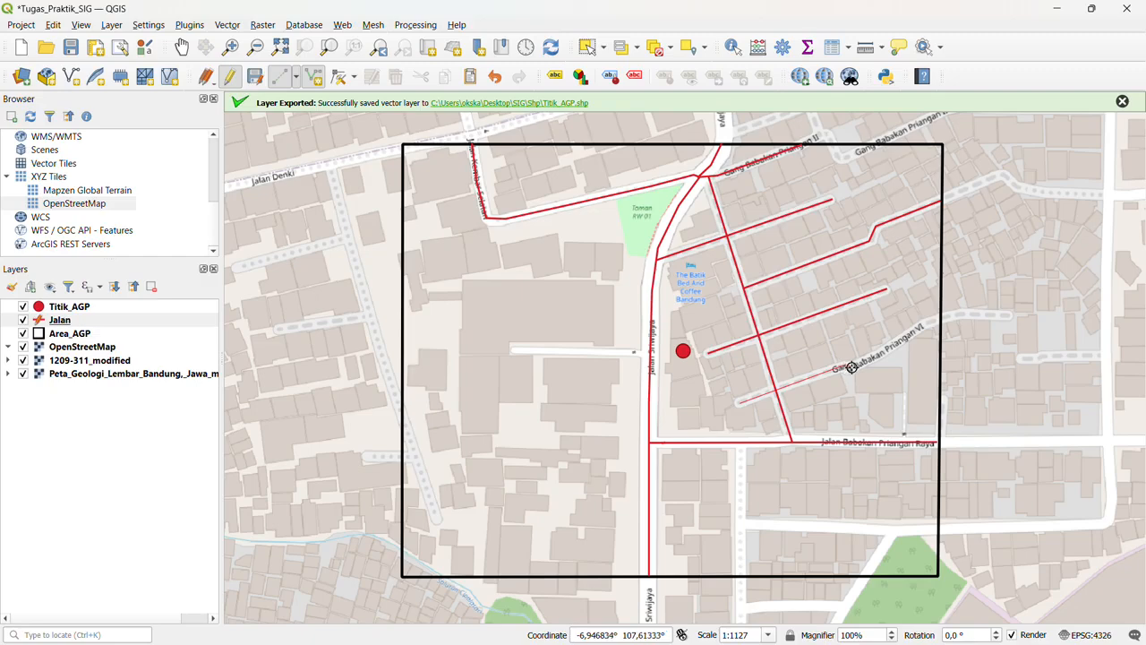
pyautogui.click(940, 318)
pyautogui.rightClick(940, 318)
pyautogui.click(690, 450)
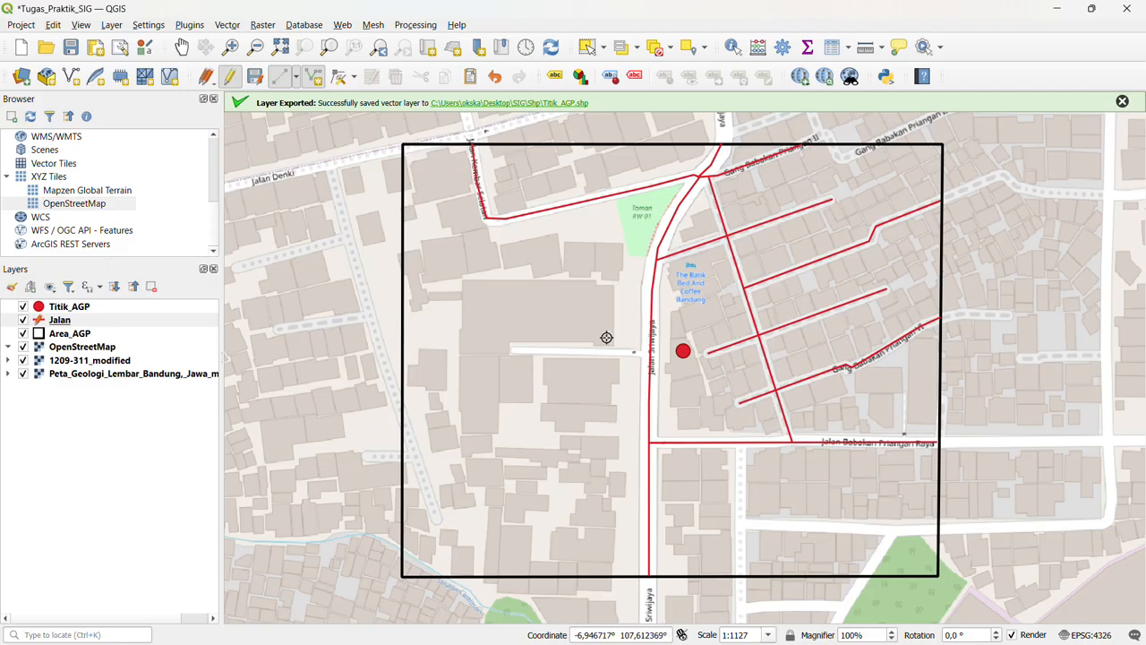
# Step: Save the Jalan layer's edits and end its editing session
pyautogui.click(64, 319)
pyautogui.click(254, 79)
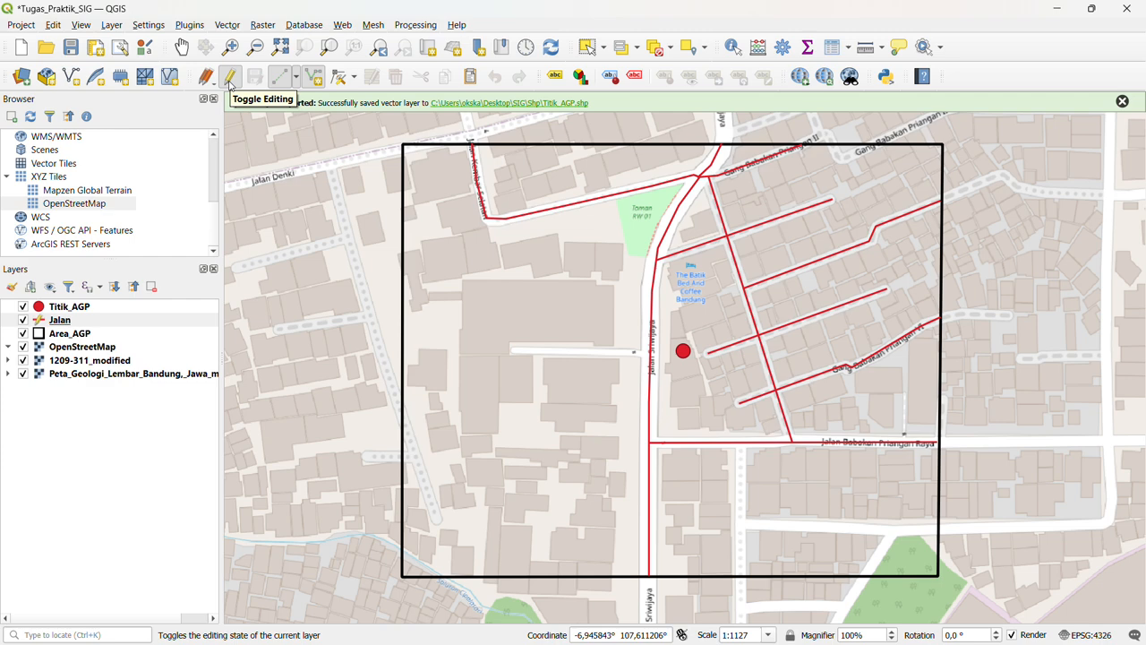
pyautogui.click(229, 79)
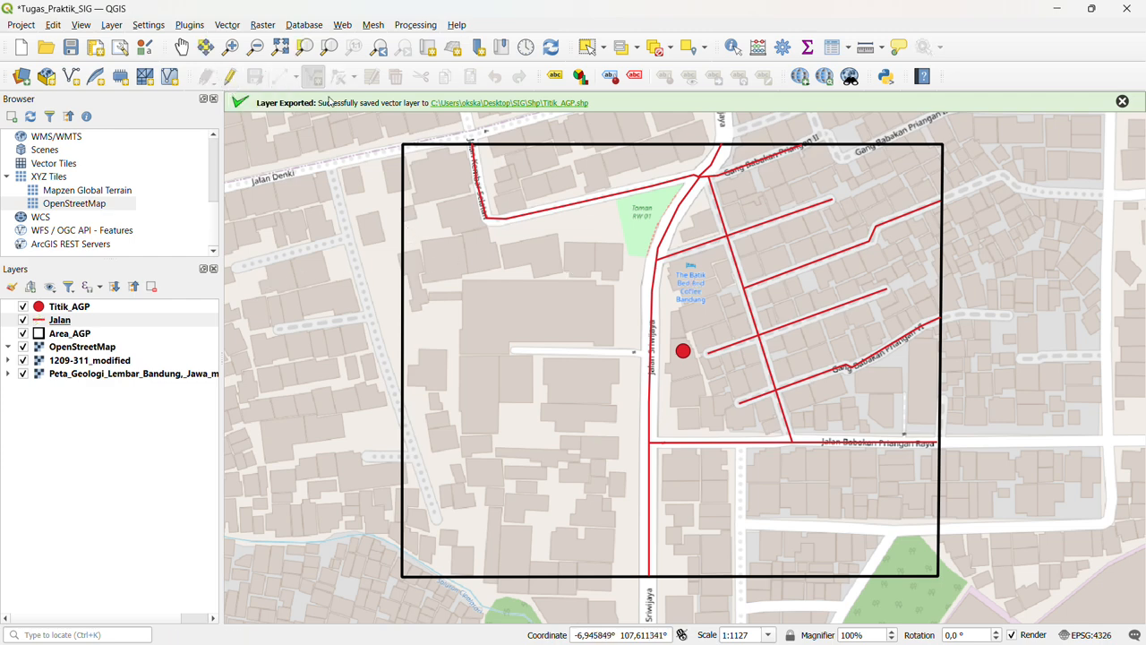
# Step: Create a polygon shapefile named Taman in the Desktop SIG Shp folder, using EPSG:4326 - WGS 84, above the Titik_AGP layer
pyautogui.click(57, 308)
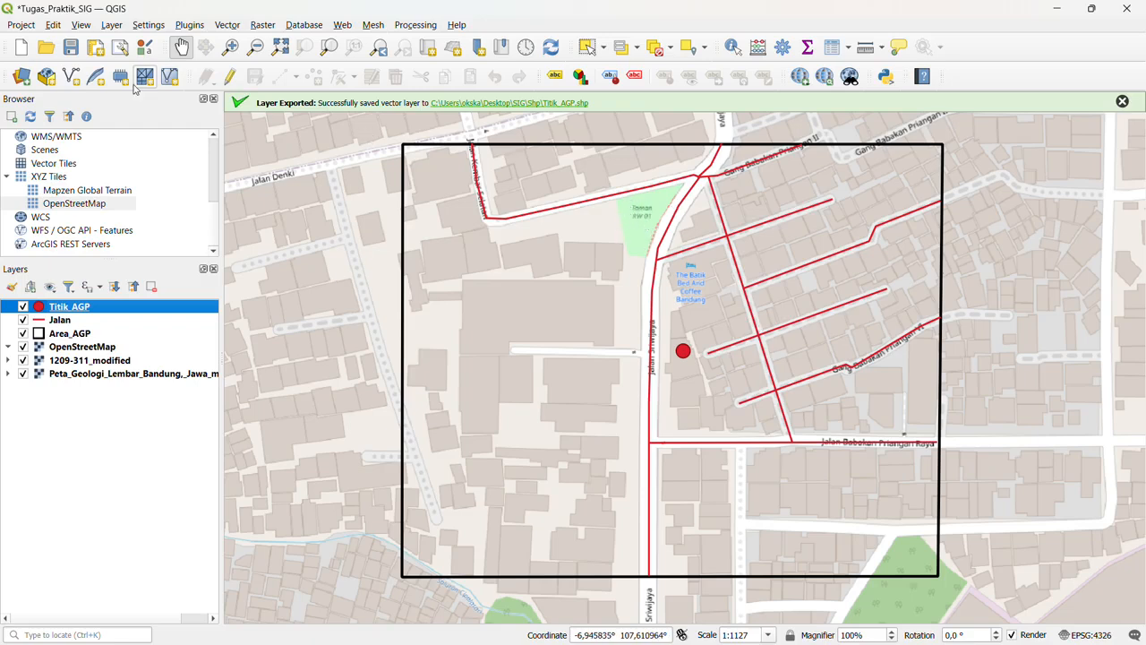
pyautogui.click(76, 82)
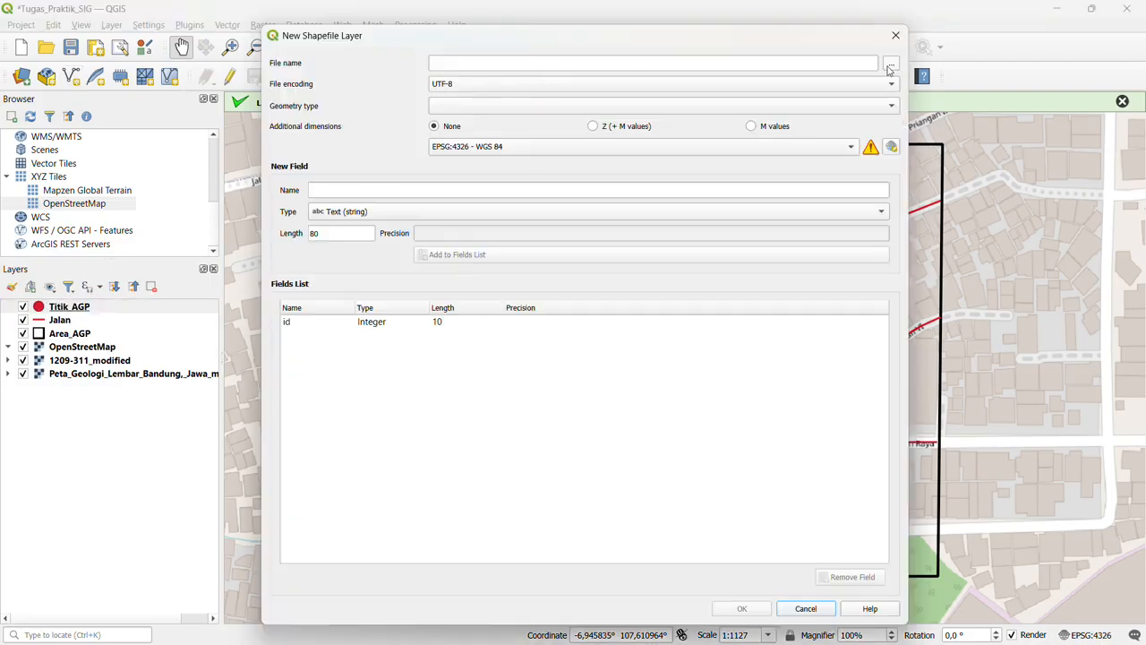
pyautogui.click(893, 69)
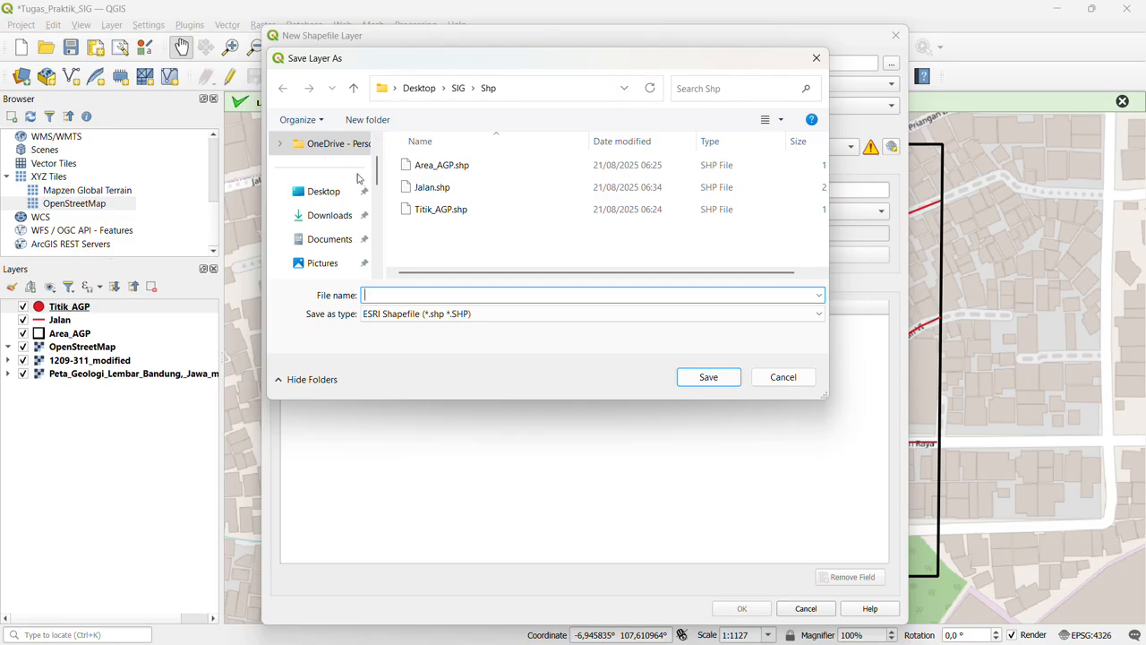
pyautogui.click(325, 191)
pyautogui.doubleClick(434, 169)
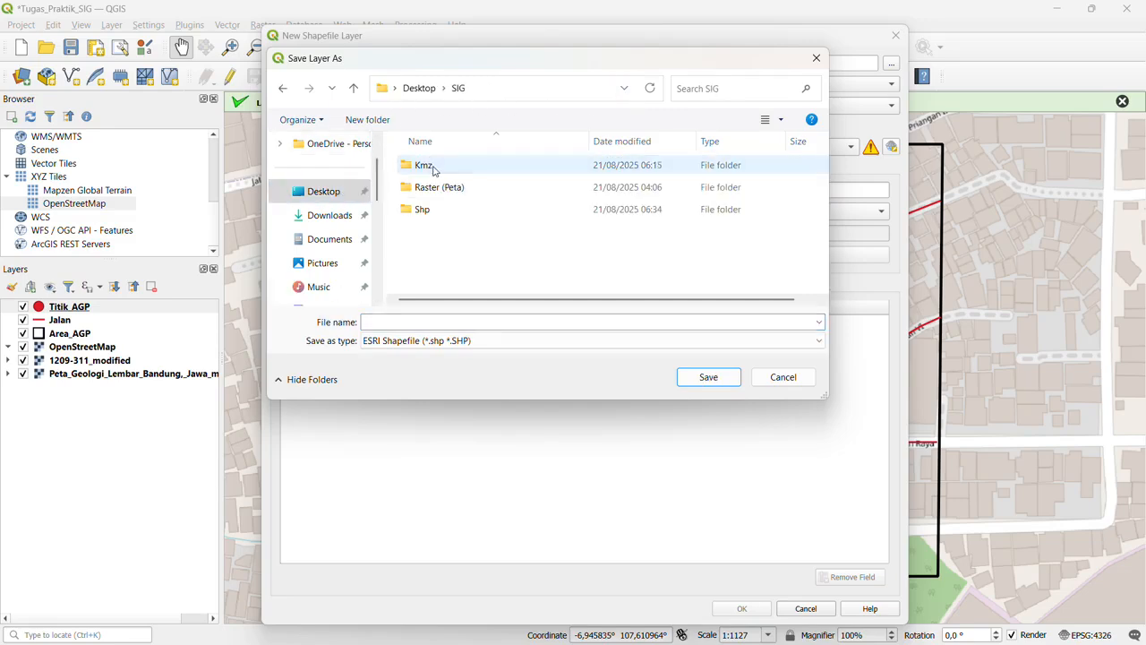
pyautogui.doubleClick(437, 209)
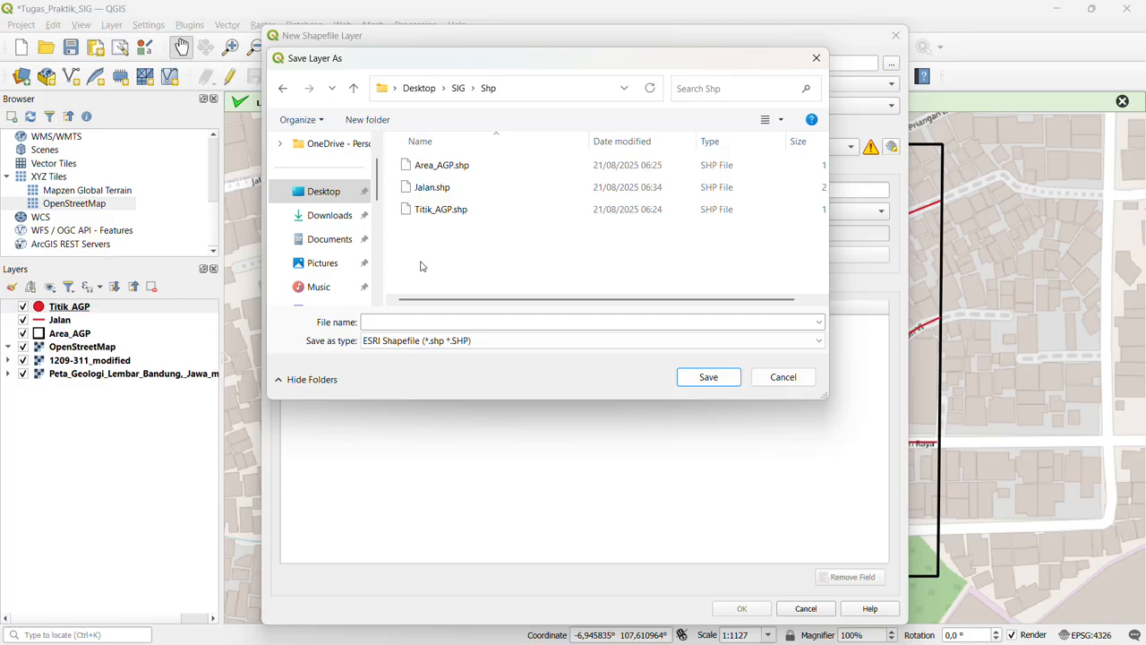
pyautogui.click(442, 319)
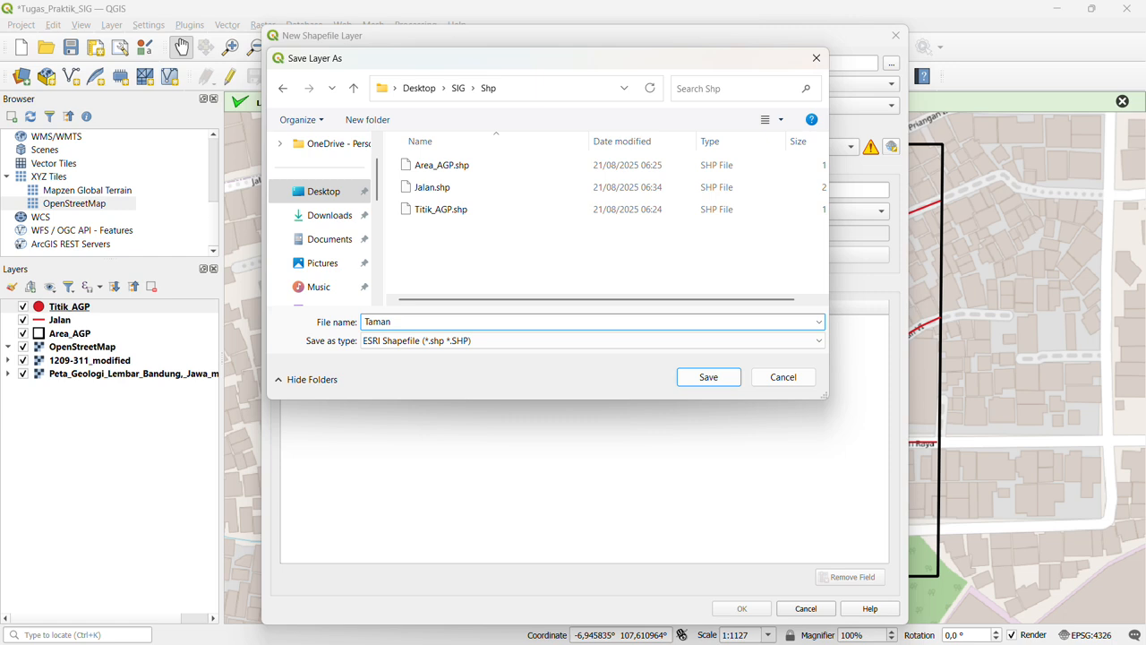
pyautogui.click(707, 376)
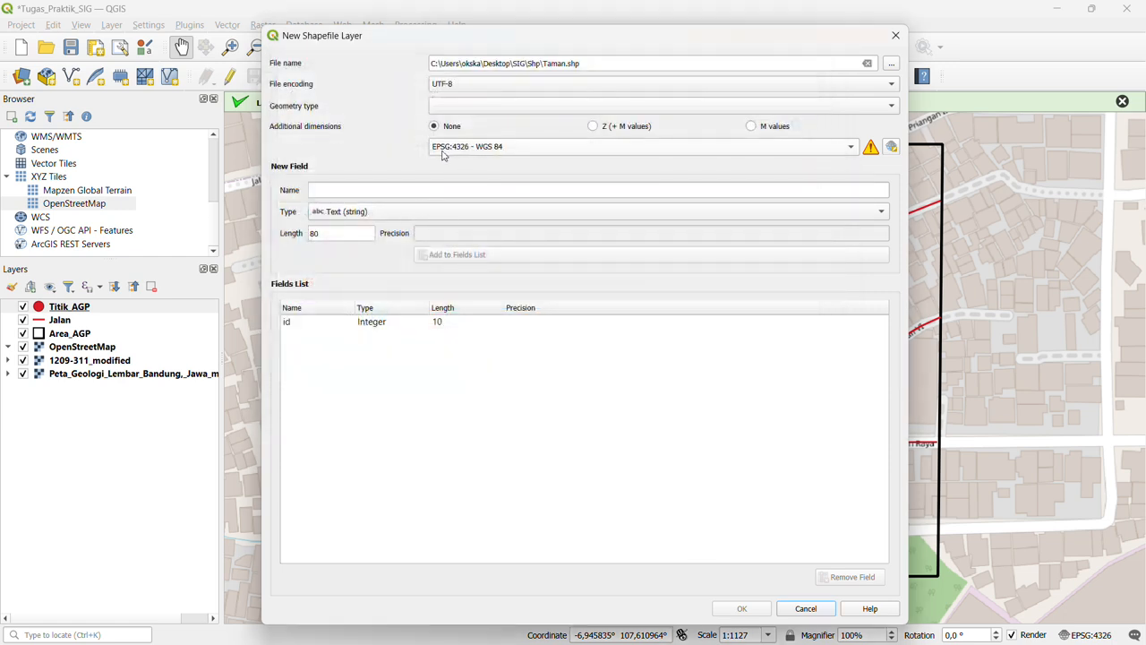
pyautogui.click(495, 111)
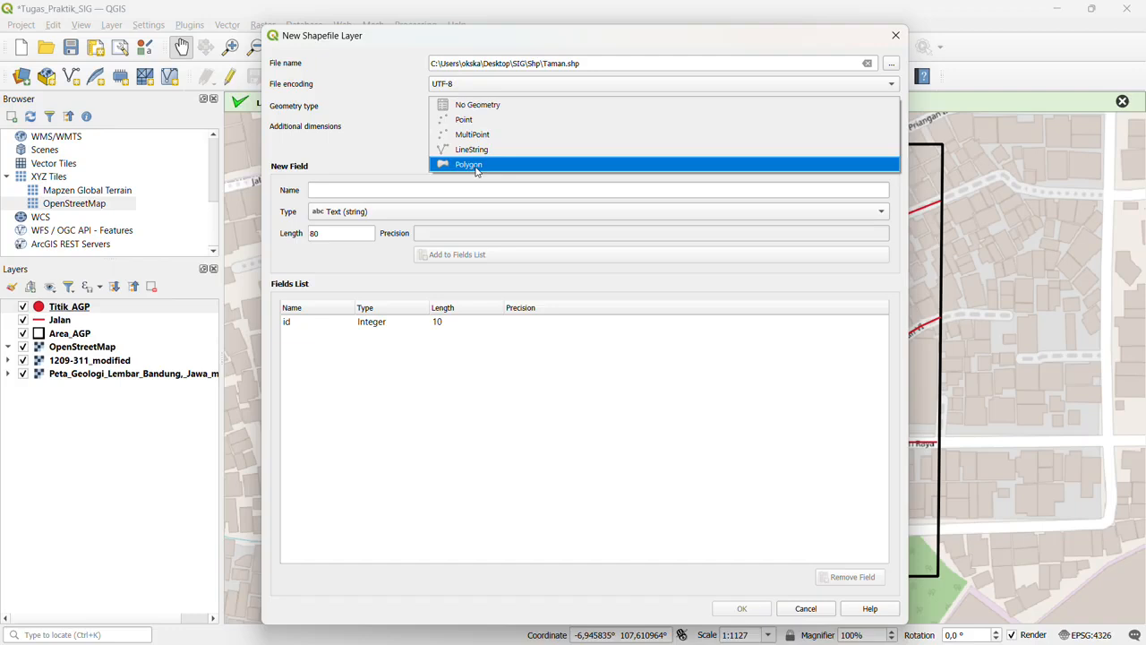
pyautogui.click(476, 165)
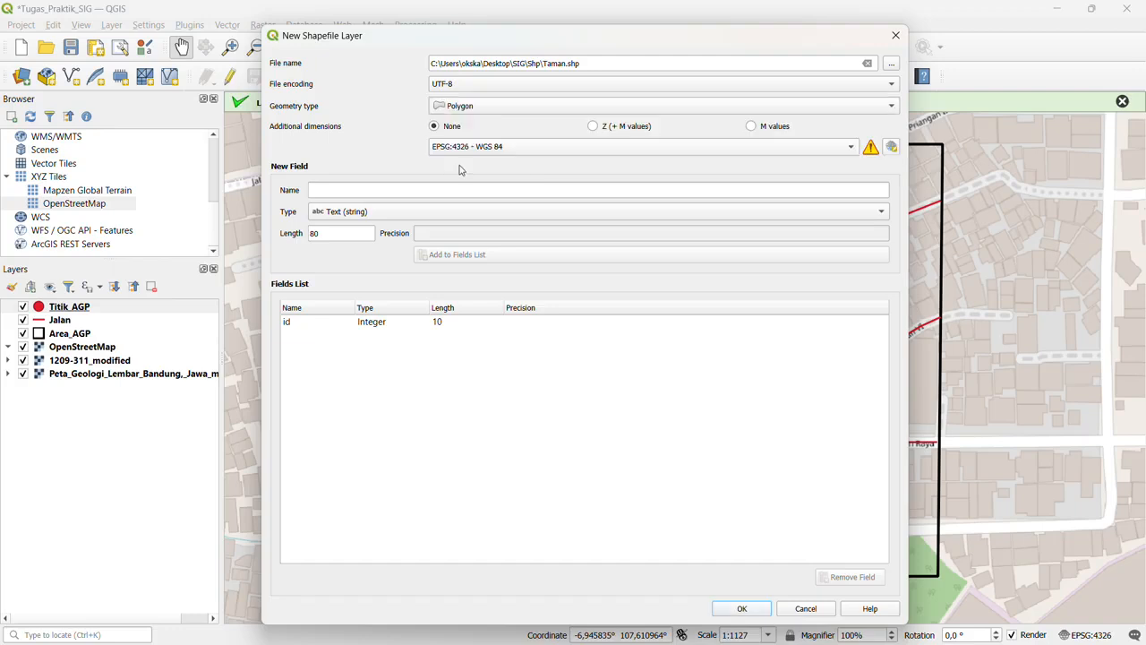
pyautogui.click(727, 612)
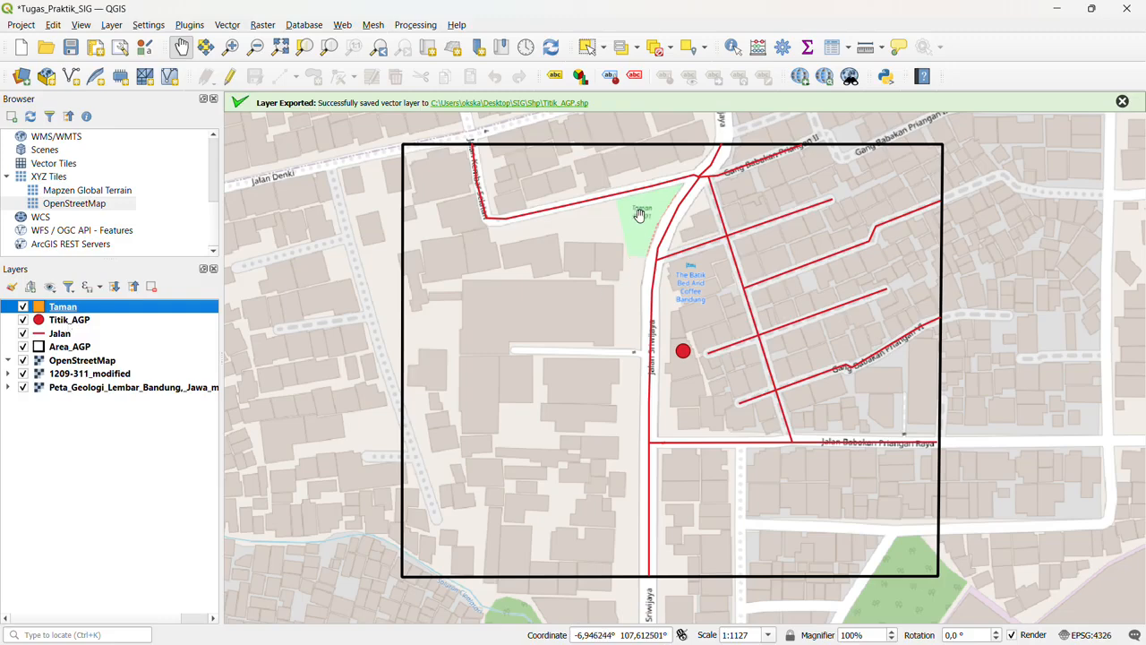
# Step: Change the Taman layer's fill color to green #2aff7f and apply the symbology
pyautogui.rightClick(67, 309)
pyautogui.click(100, 361)
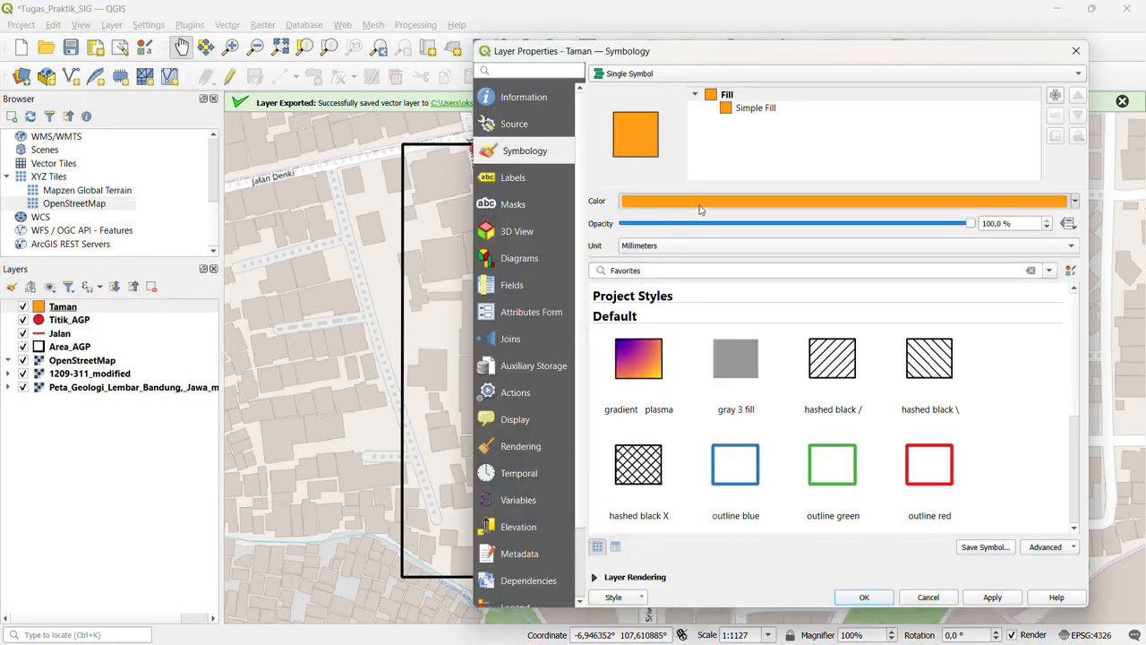
pyautogui.click(702, 204)
pyautogui.scroll(-3, 430, 300)
pyautogui.scroll(3, 432, 304)
pyautogui.click(366, 200)
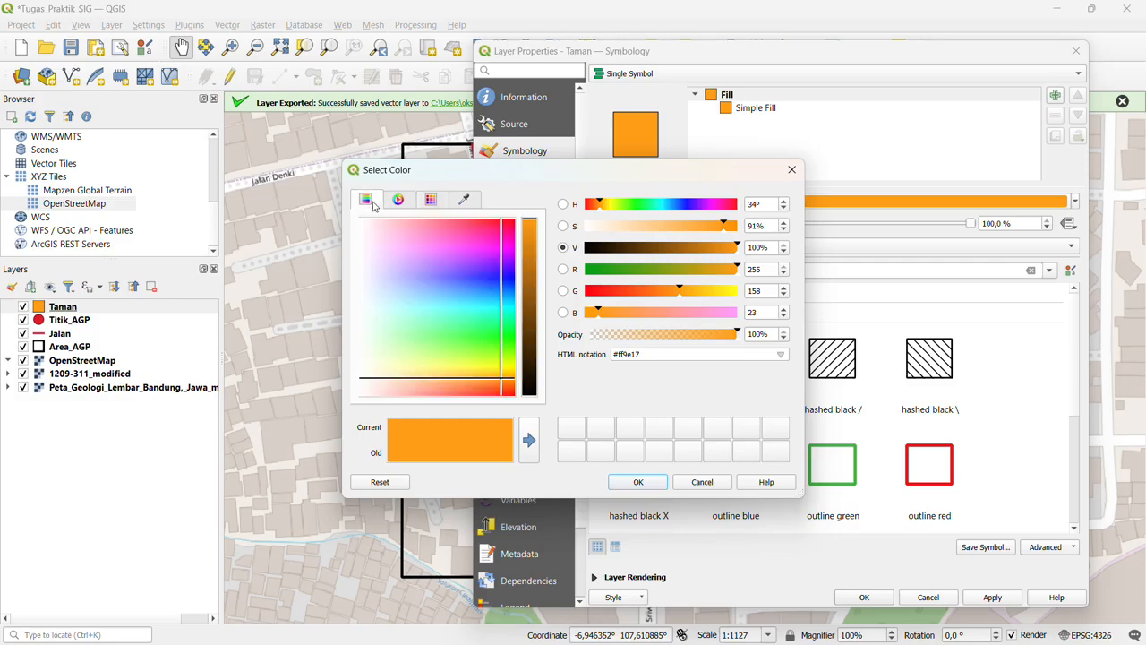
pyautogui.click(495, 326)
pyautogui.moveTo(491, 326); pyautogui.dragTo(489, 323)
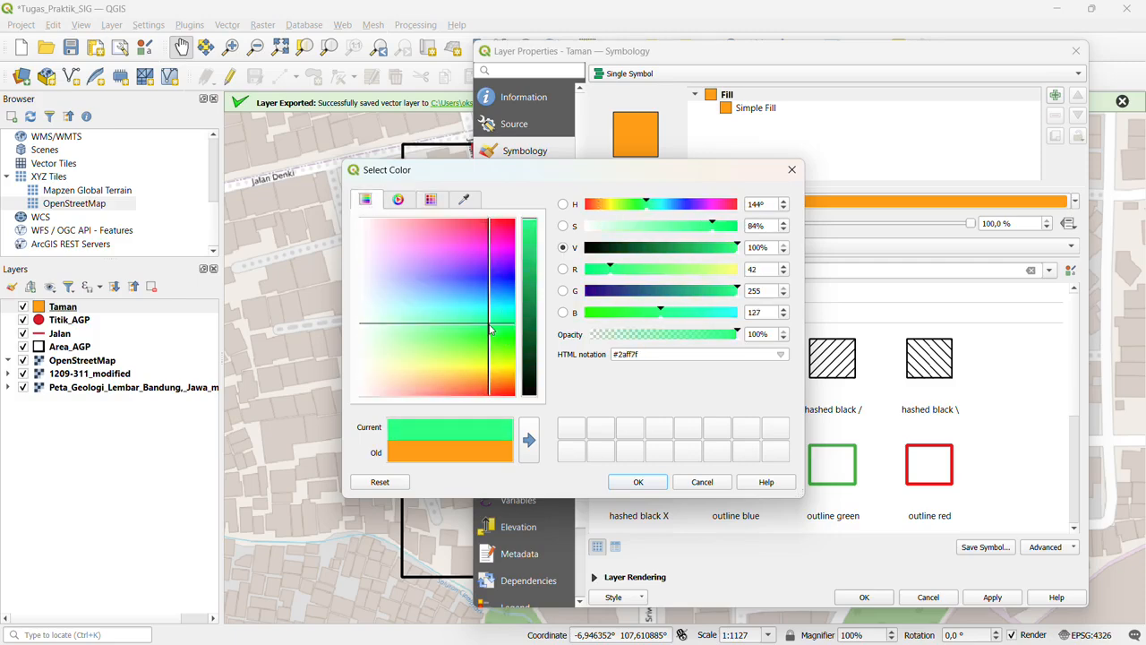
pyautogui.click(637, 482)
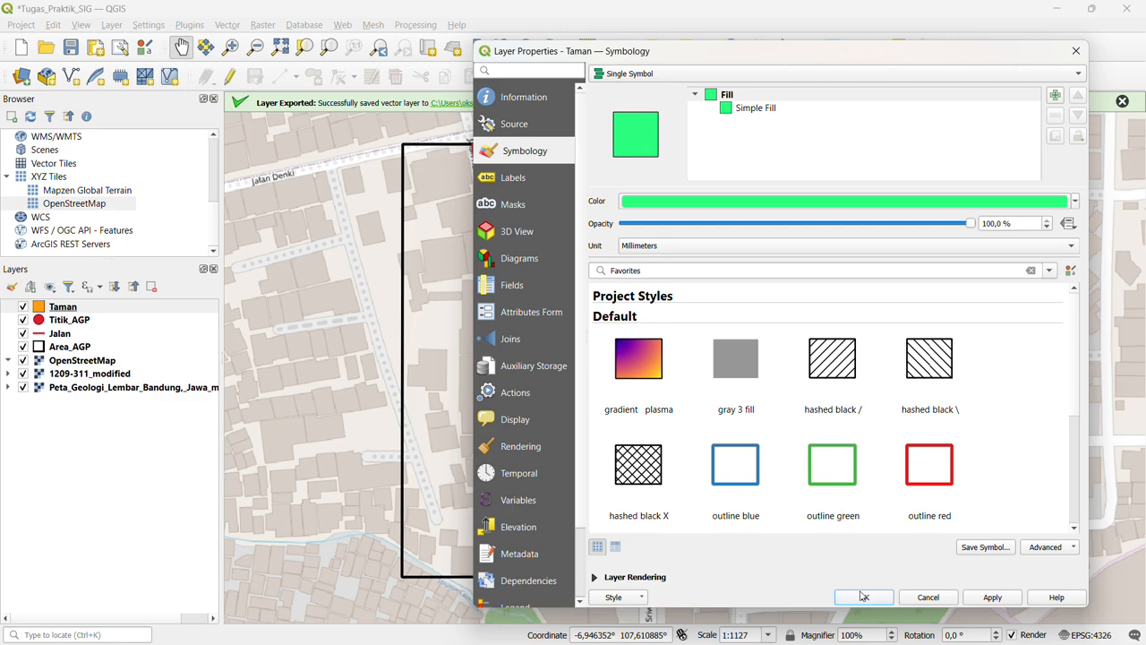
pyautogui.click(988, 601)
pyautogui.click(756, 108)
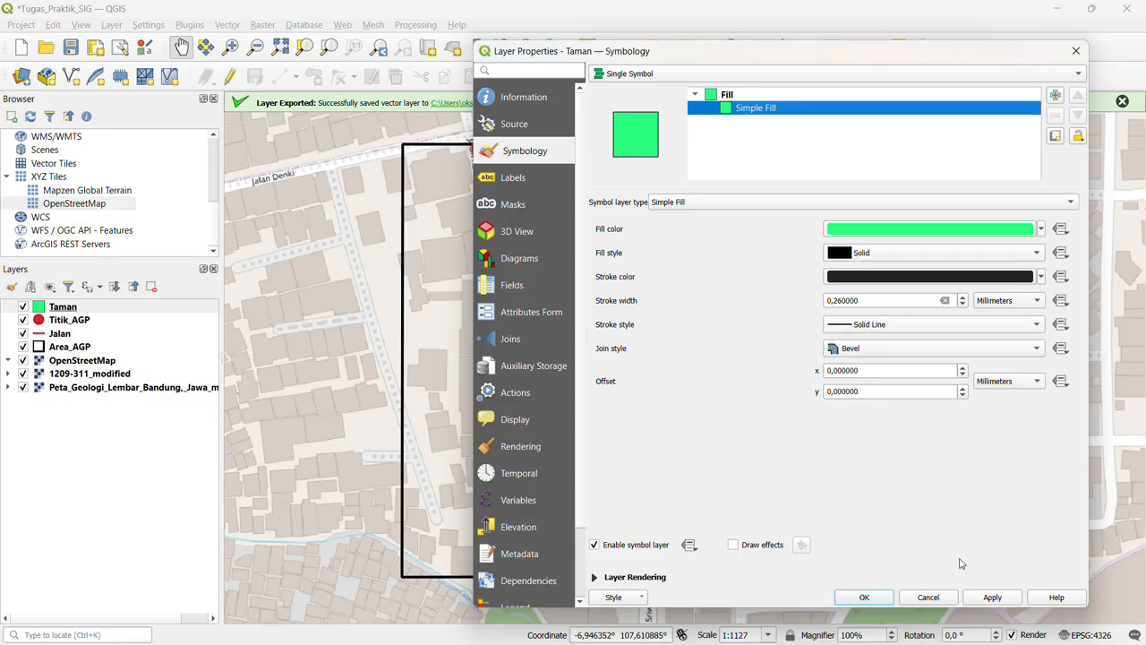
pyautogui.click(991, 600)
pyautogui.click(864, 597)
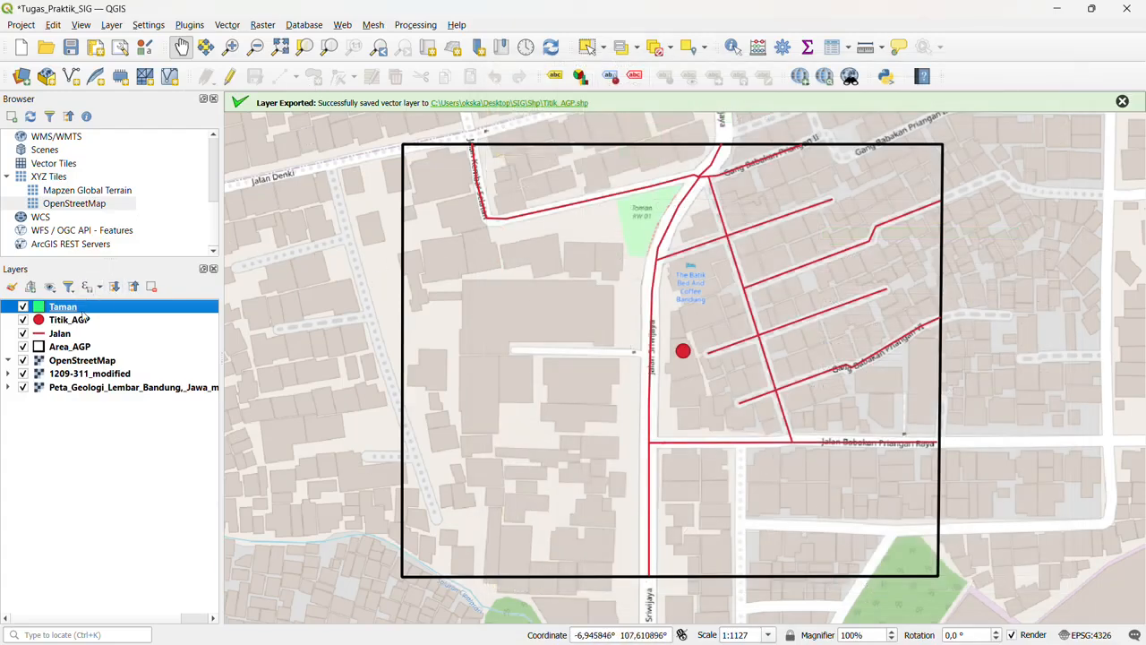
# Step: Digitize the Taman RW 01 park outline as a polygon in the Taman layer, leaving its id empty, and save the edits
pyautogui.click(230, 77)
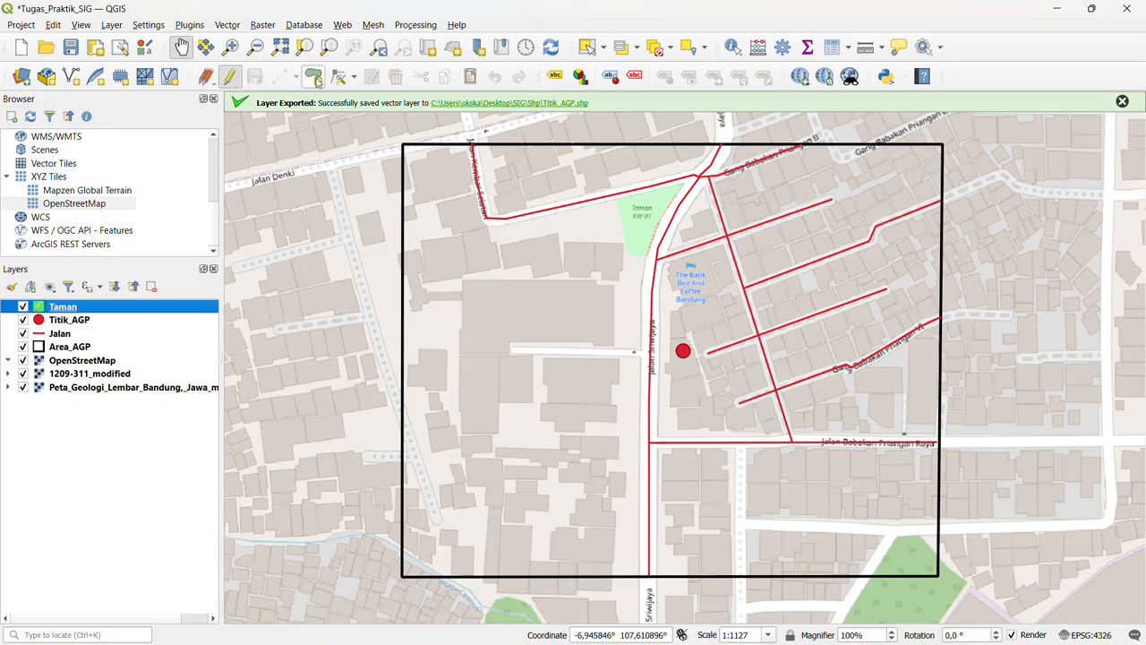
pyautogui.scroll(2, 689, 245)
pyautogui.moveTo(609, 195); pyautogui.dragTo(655, 317)
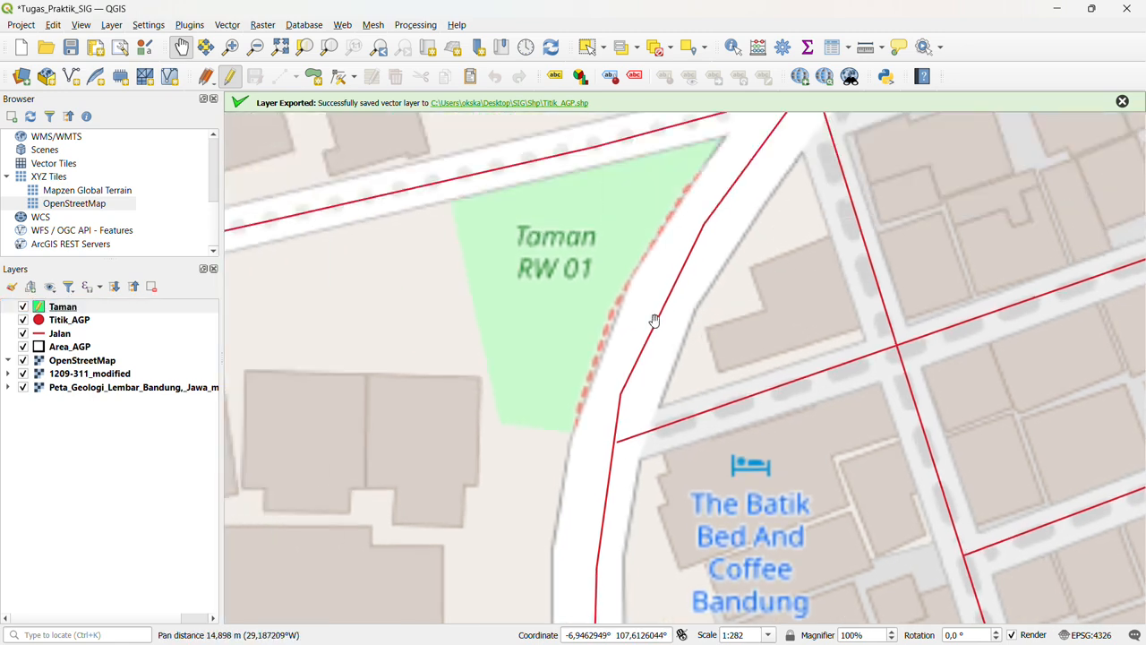
pyautogui.click(313, 78)
pyautogui.click(452, 202)
pyautogui.click(498, 419)
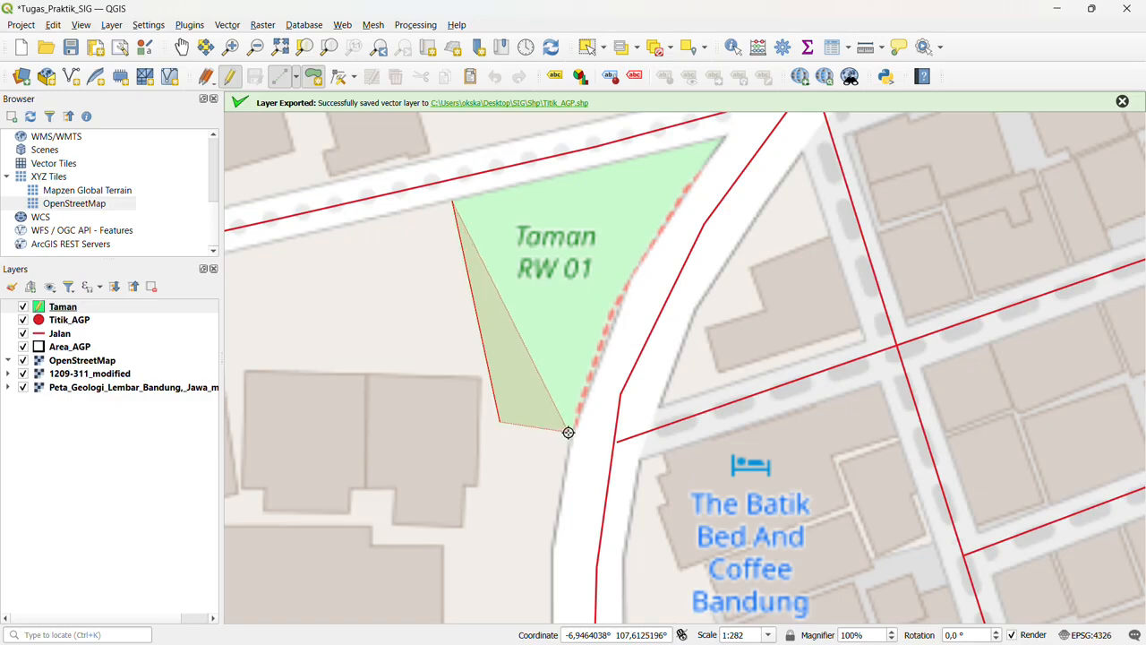
pyautogui.click(571, 431)
pyautogui.click(594, 362)
pyautogui.click(615, 301)
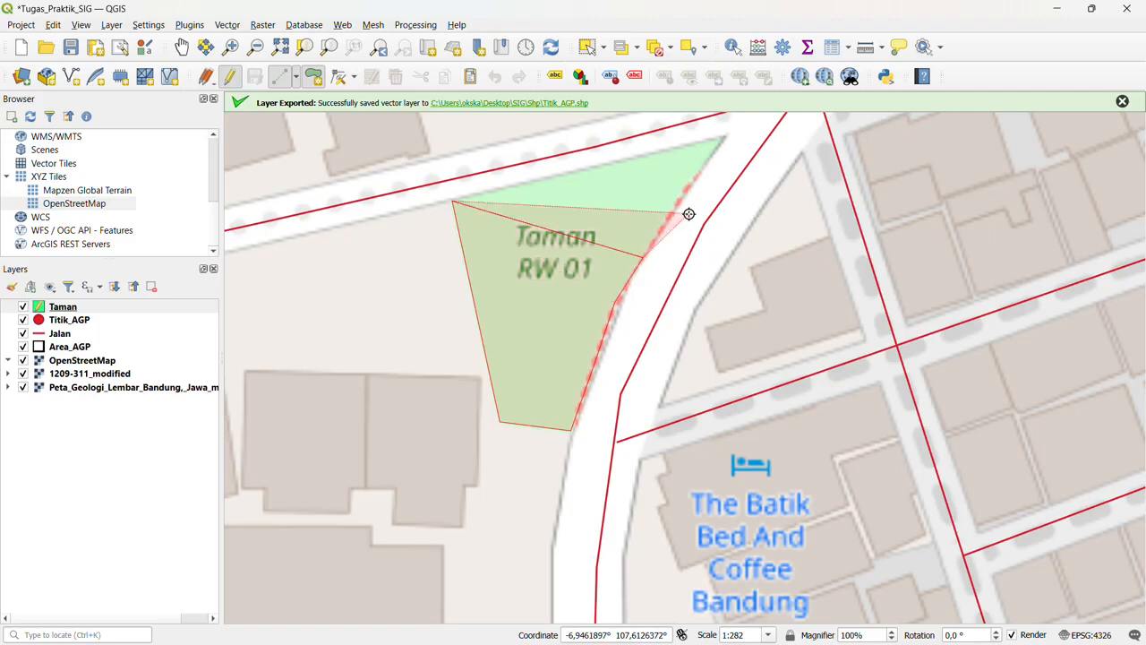
pyautogui.click(695, 181)
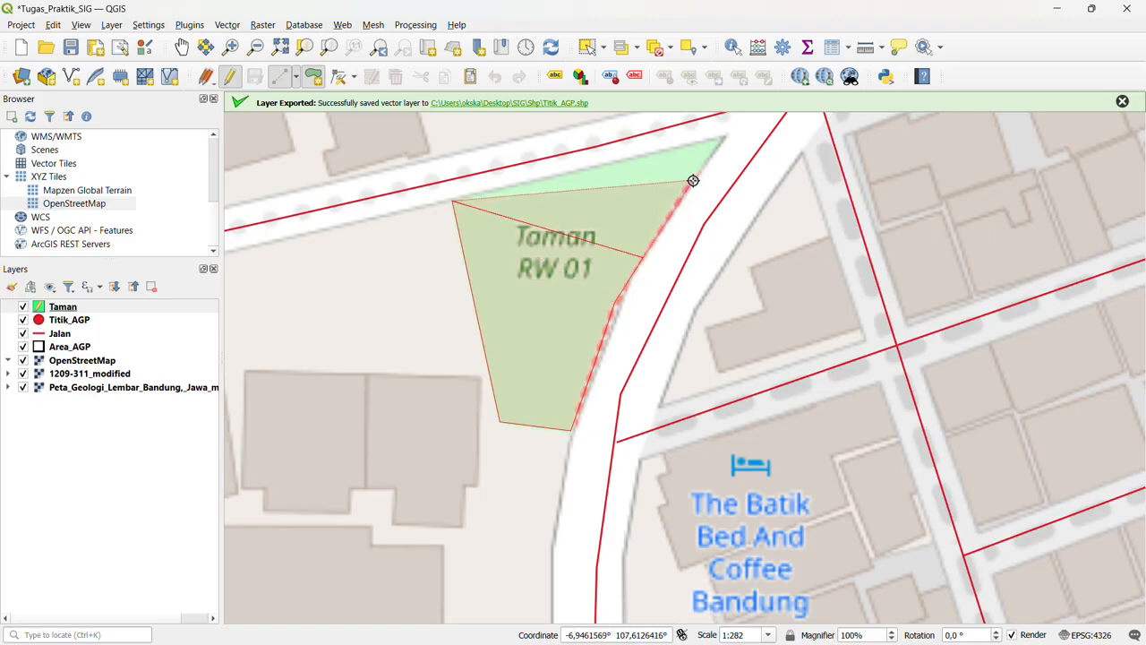
pyautogui.click(725, 137)
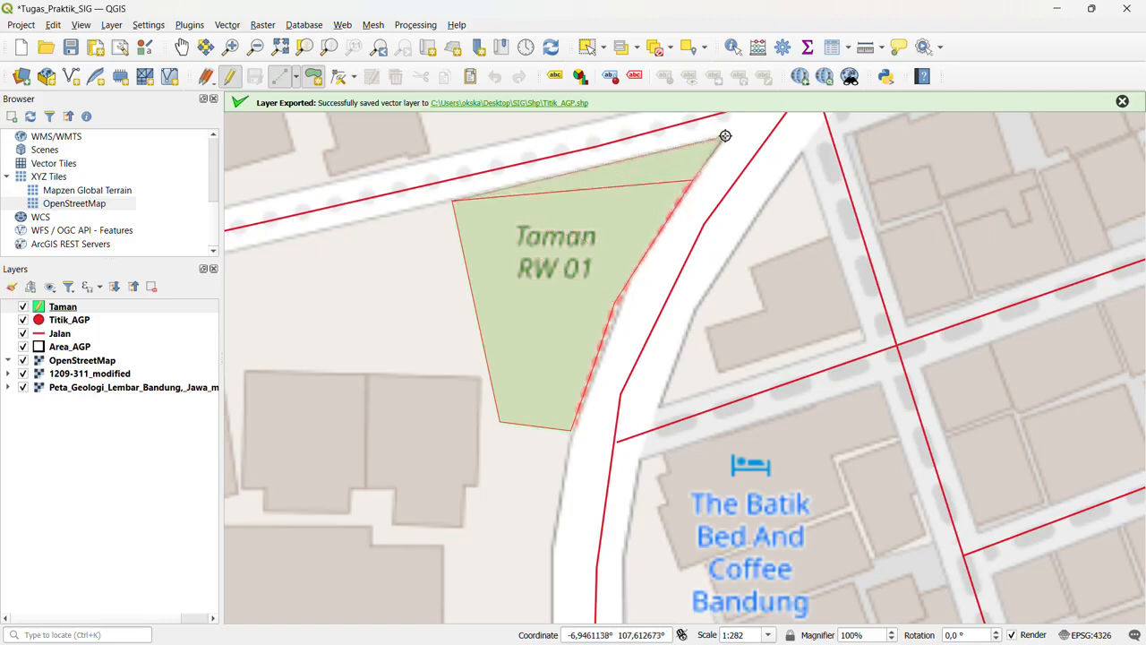
pyautogui.rightClick(557, 177)
pyautogui.click(686, 455)
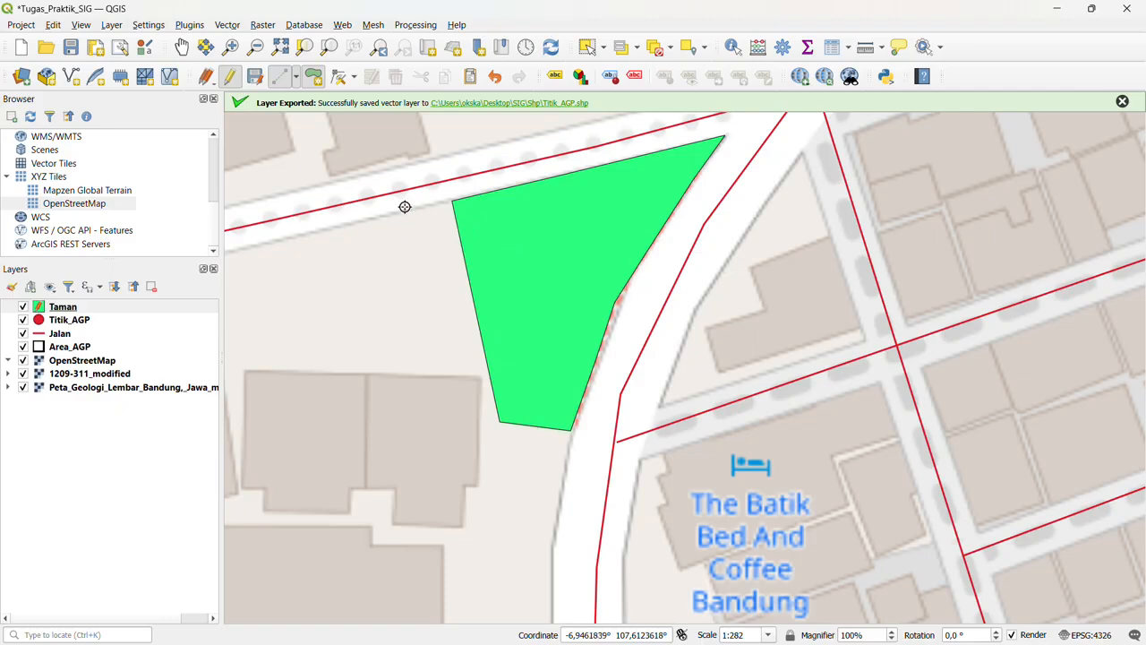
pyautogui.click(255, 76)
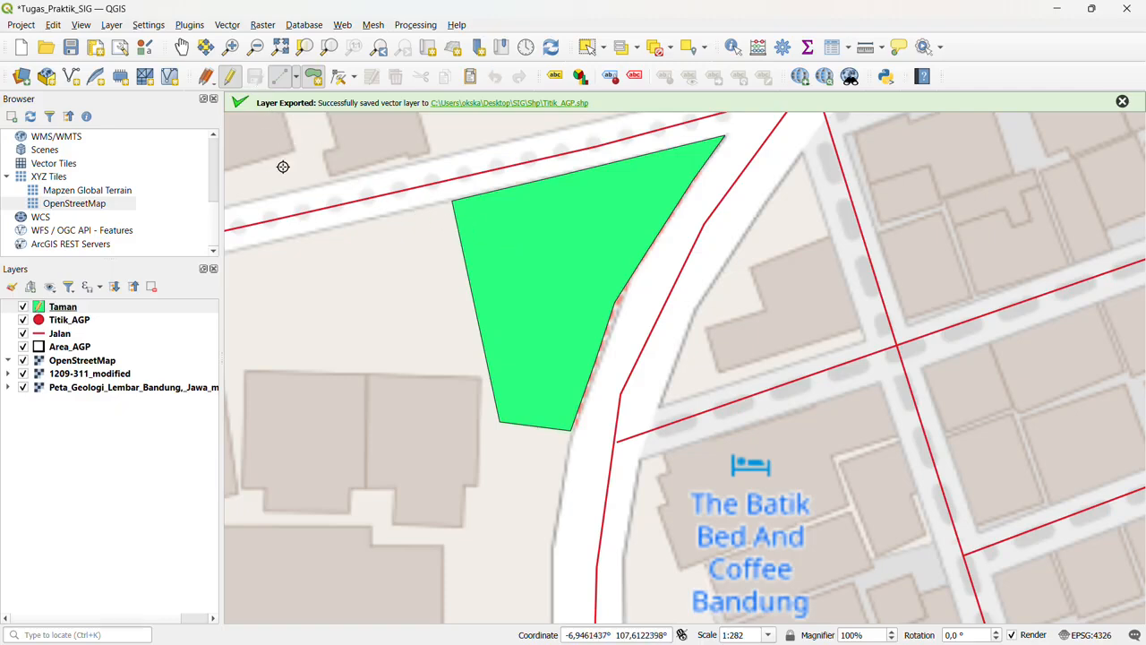
# Step: End the Taman layer's editing session and make Titik_AGP the active layer
pyautogui.click(235, 79)
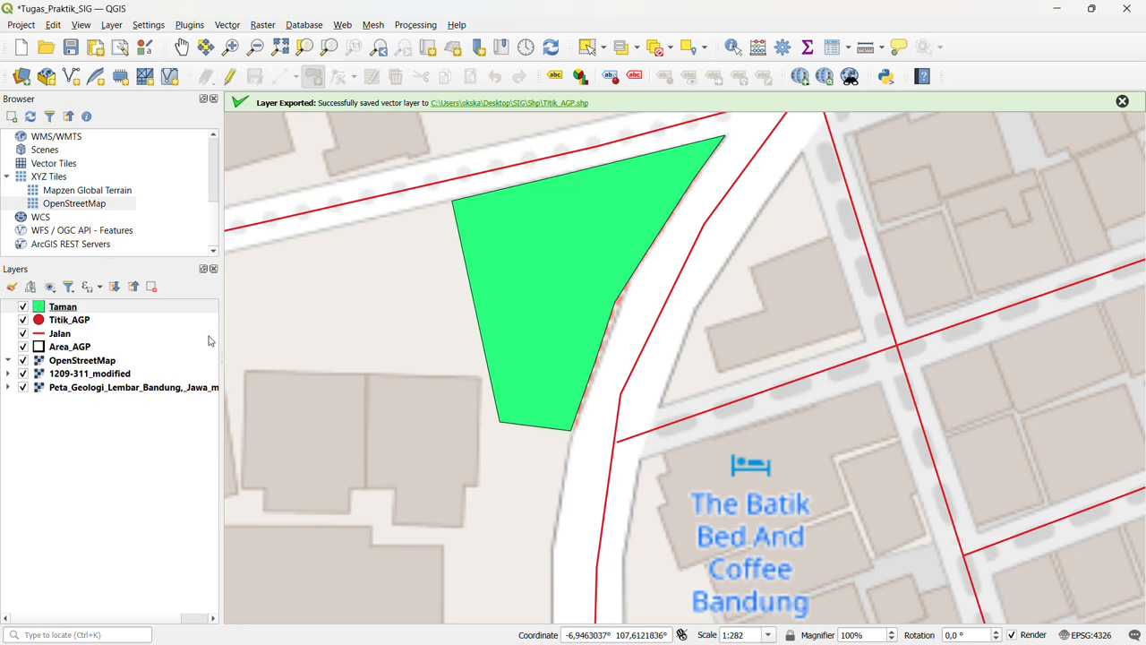
pyautogui.click(70, 320)
pyautogui.scroll(-2, 419, 315)
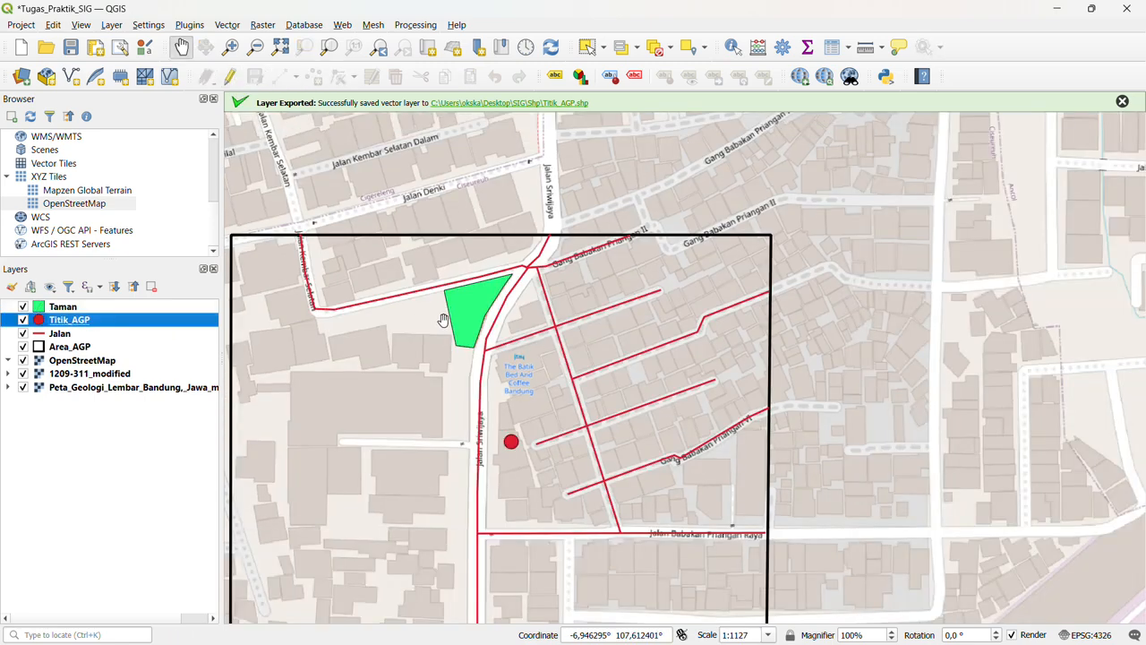
pyautogui.moveTo(383, 352); pyautogui.dragTo(477, 305)
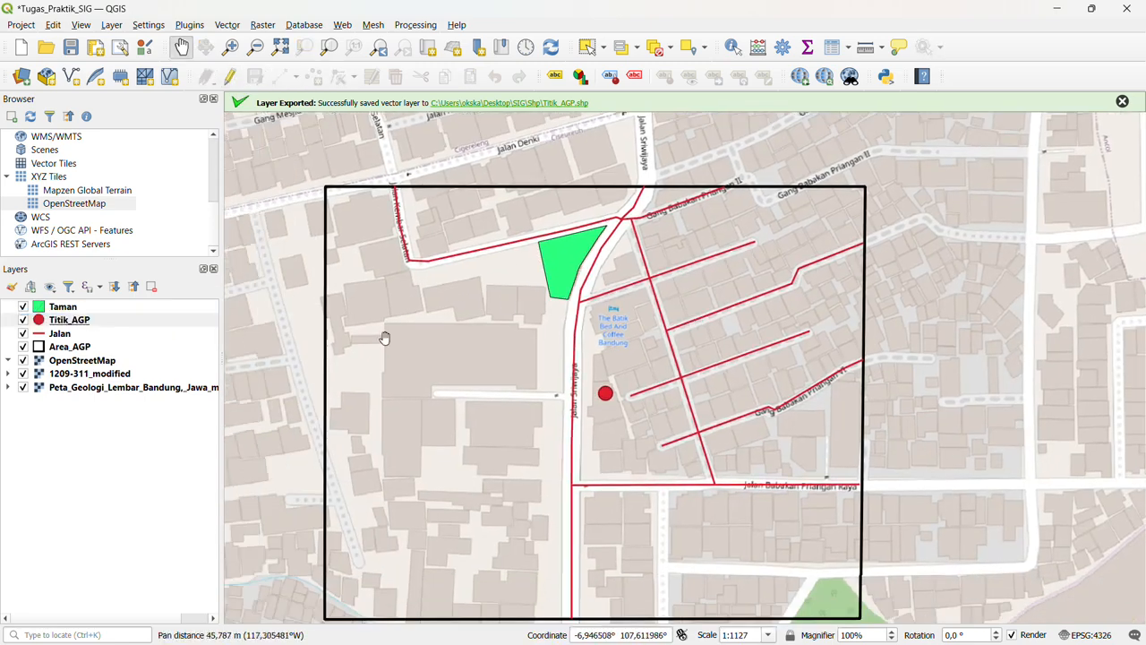
# Step: Hide the OpenStreetMap and 1209-311_modified rasters, keeping the Peta_Geologi_Lembar_Bandung map displayed beneath the vector layers
pyautogui.click(22, 360)
pyautogui.click(22, 373)
pyautogui.click(24, 393)
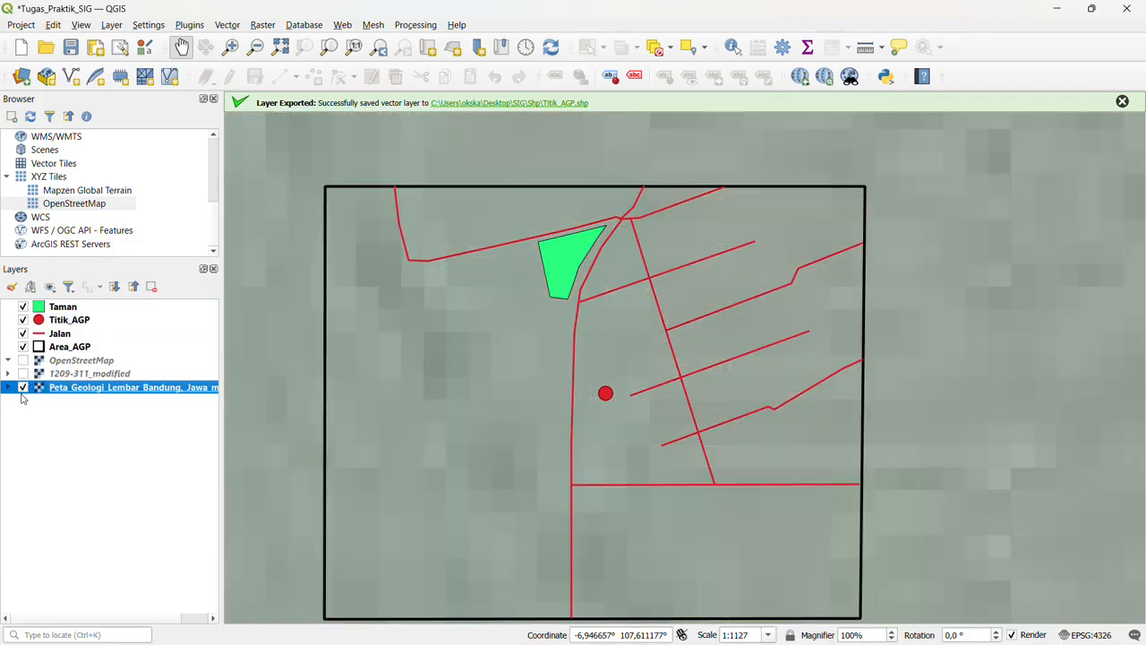
pyautogui.click(23, 387)
pyautogui.moveTo(519, 343); pyautogui.dragTo(531, 315)
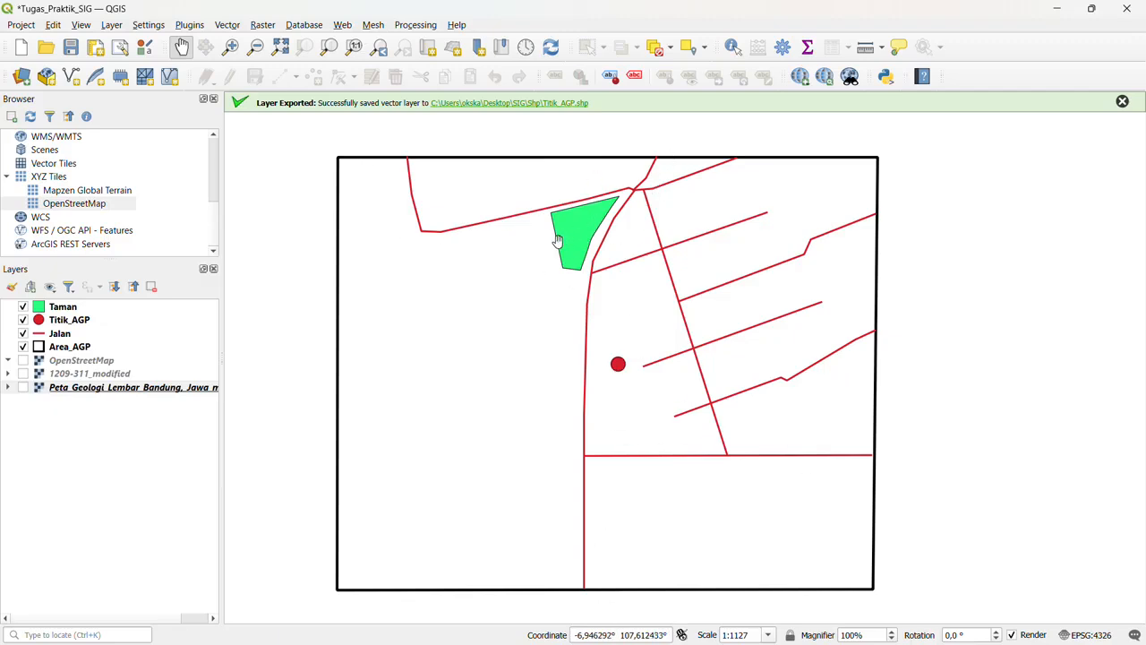
pyautogui.click(24, 375)
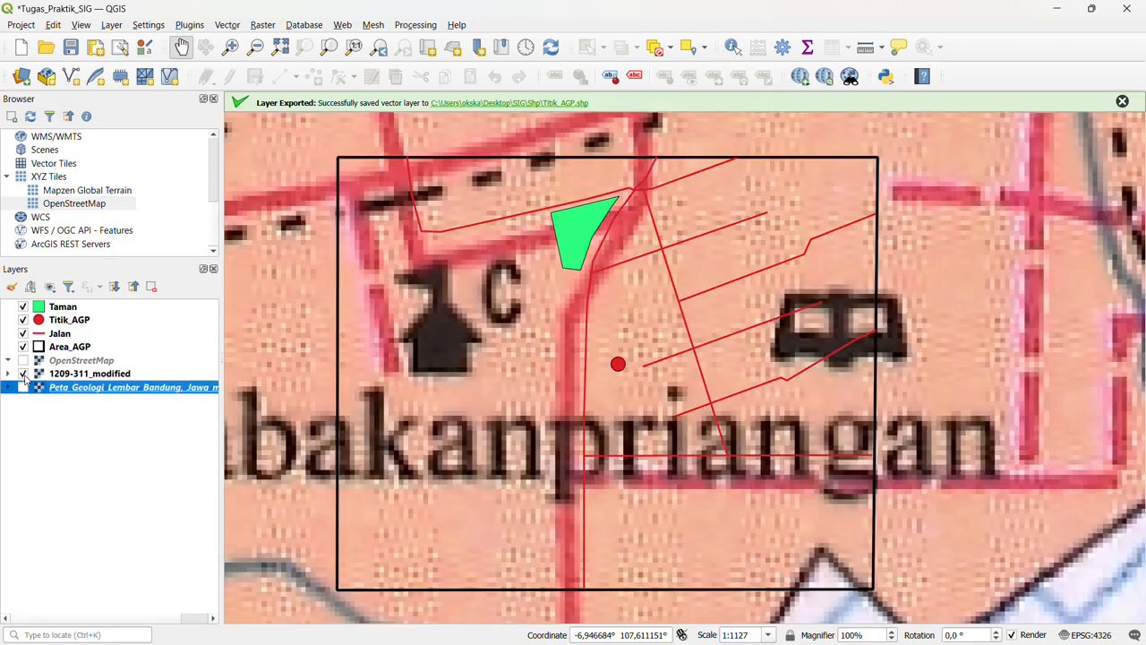
pyautogui.click(24, 375)
pyautogui.click(23, 387)
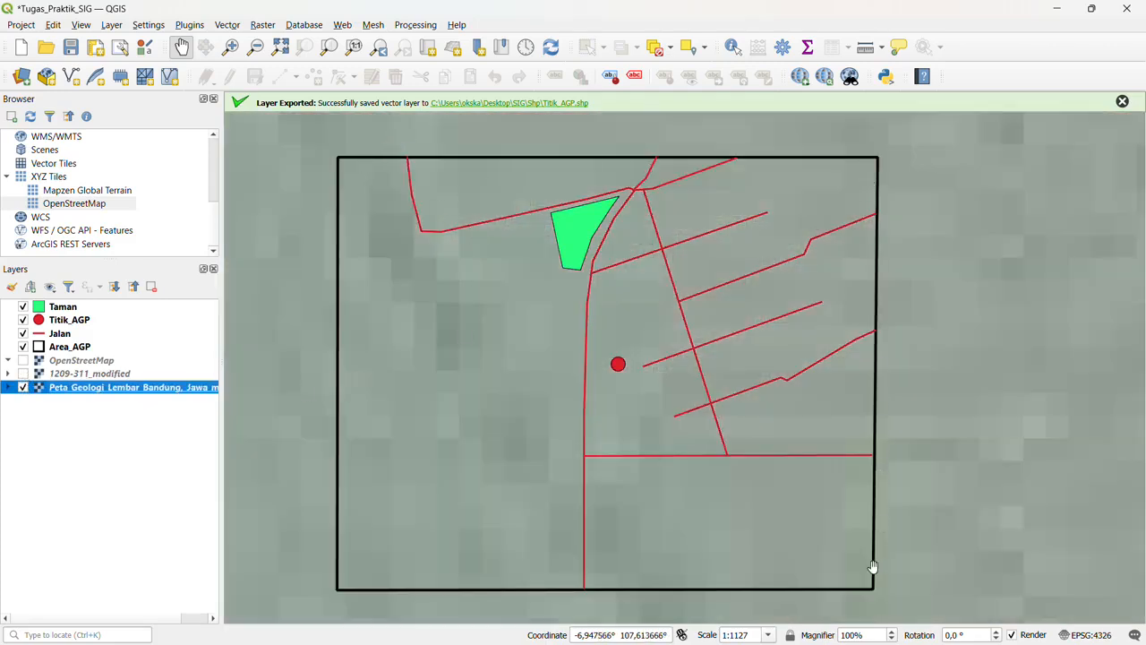
# Step: Create a polygon shapefile named Qyt in the Desktop SIG Shp folder, using EPSG:4326 - WGS 84, above the Taman layer
pyautogui.click(62, 308)
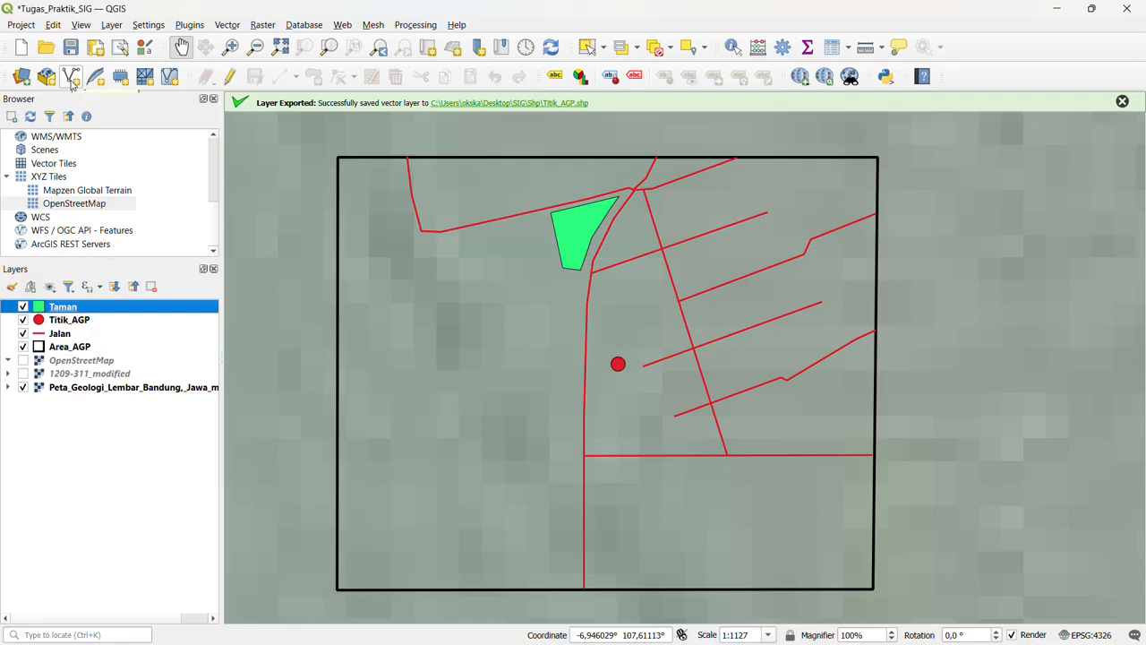
pyautogui.click(71, 77)
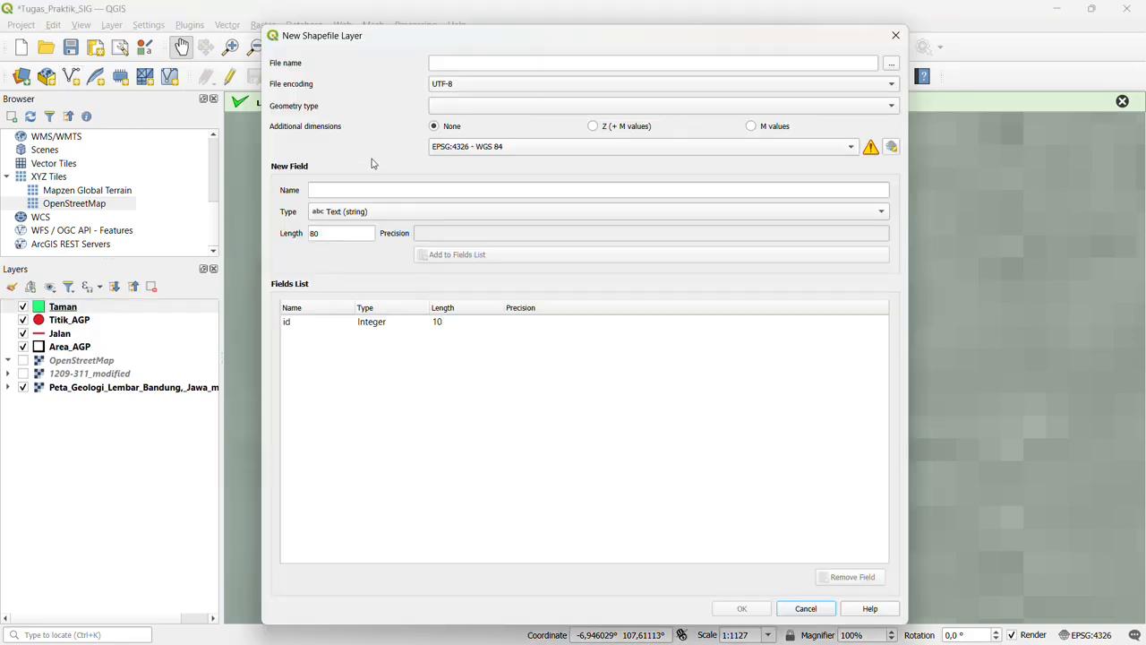
pyautogui.click(491, 110)
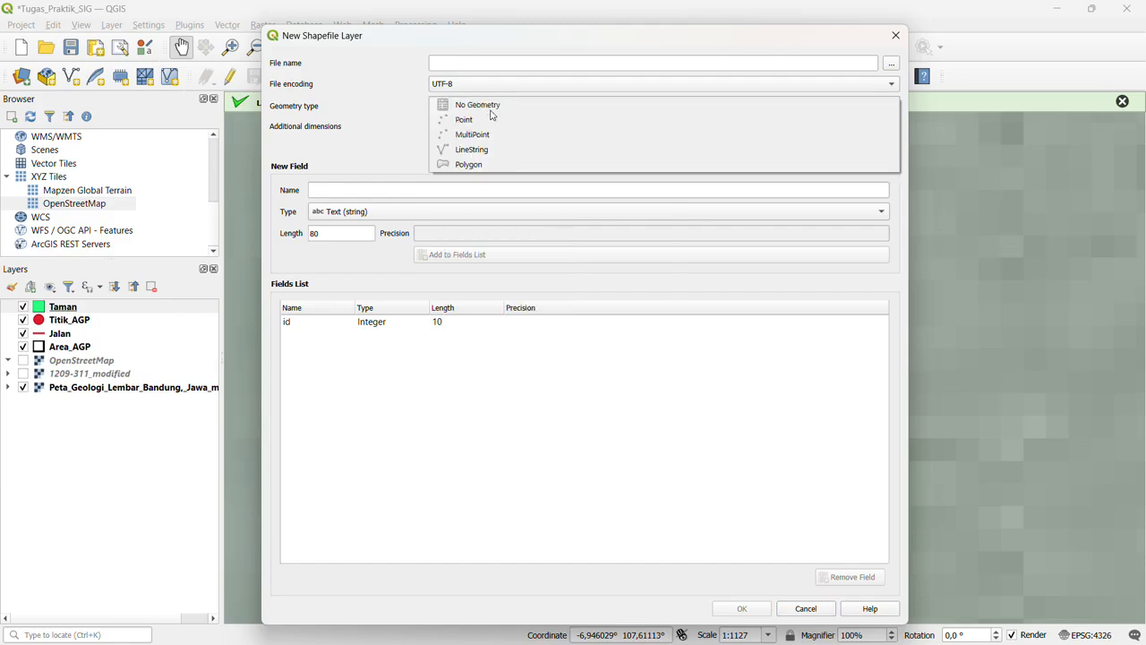
pyautogui.click(470, 165)
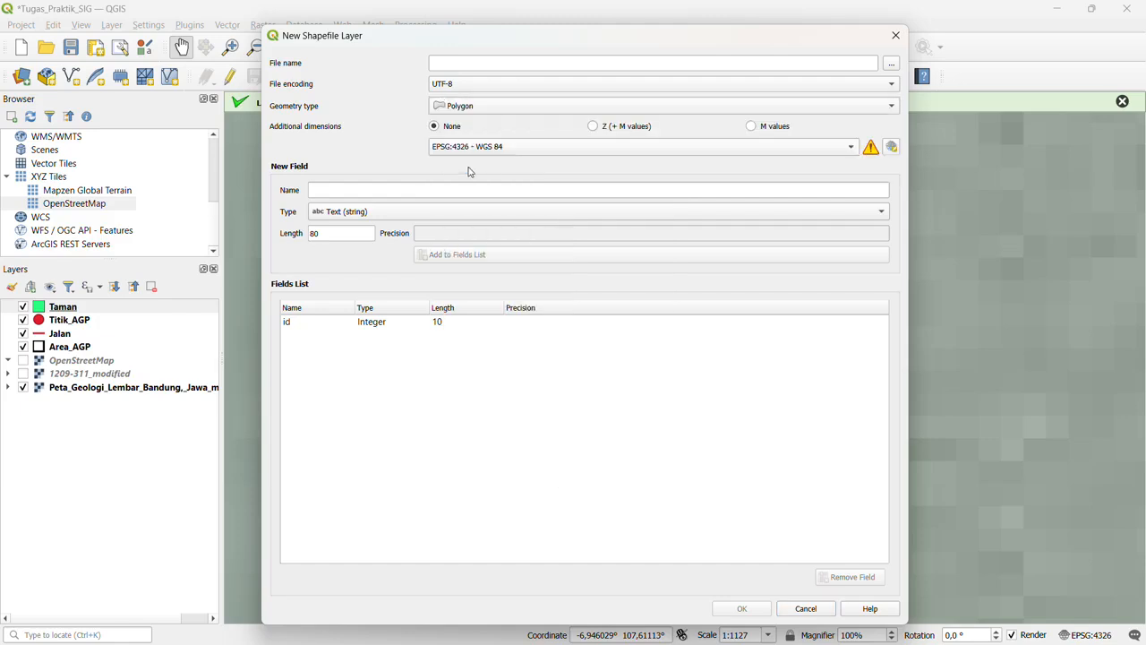
pyautogui.click(891, 68)
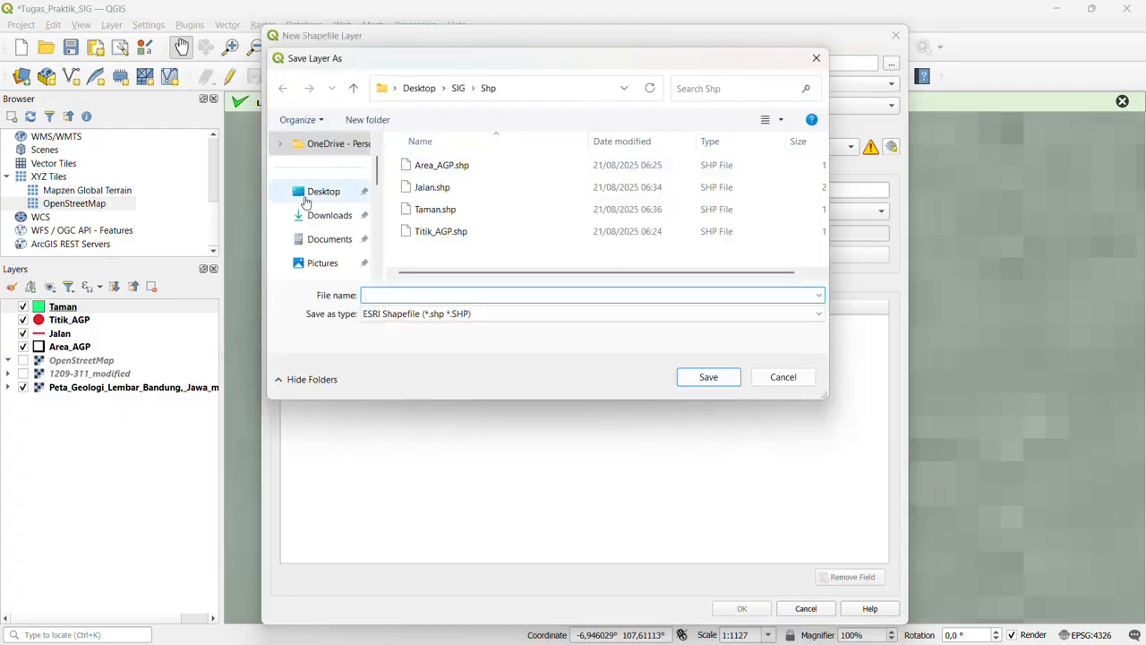
pyautogui.click(317, 196)
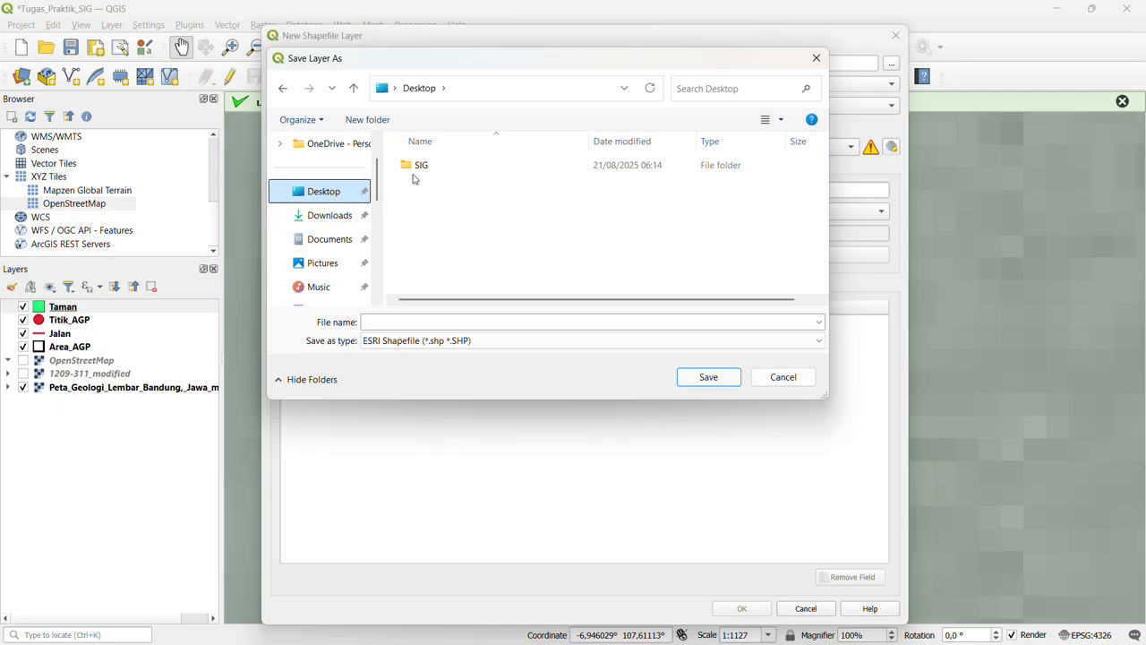
pyautogui.click(422, 172)
pyautogui.doubleClick(422, 166)
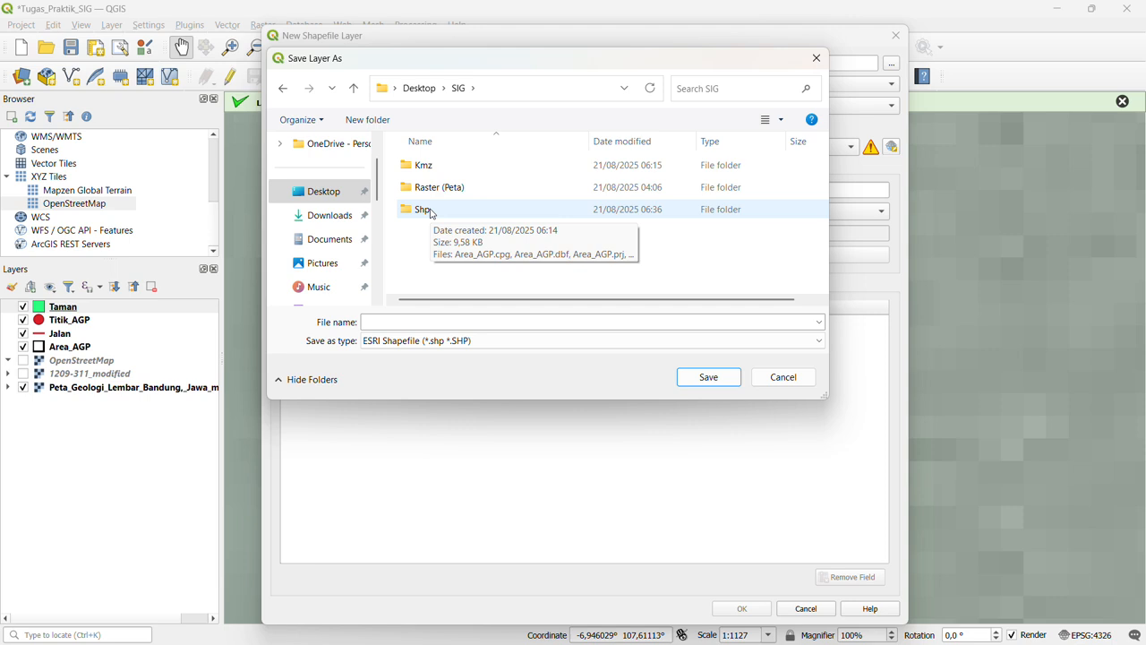
pyautogui.doubleClick(425, 210)
pyautogui.click(424, 317)
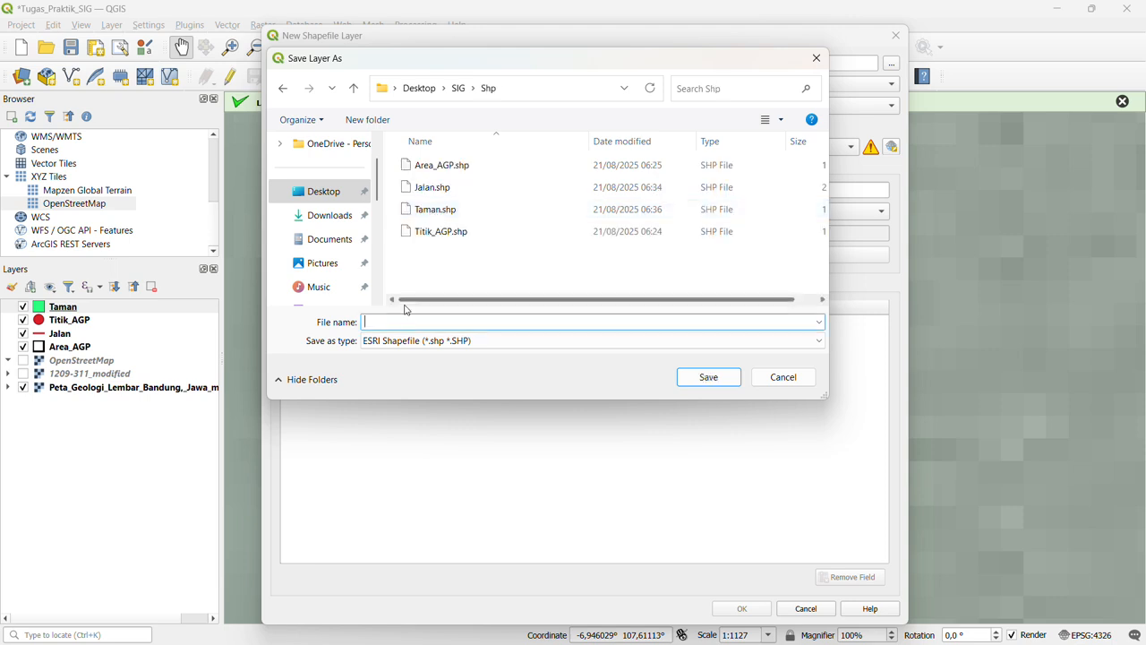
pyautogui.write('Qyt')
pyautogui.click(697, 381)
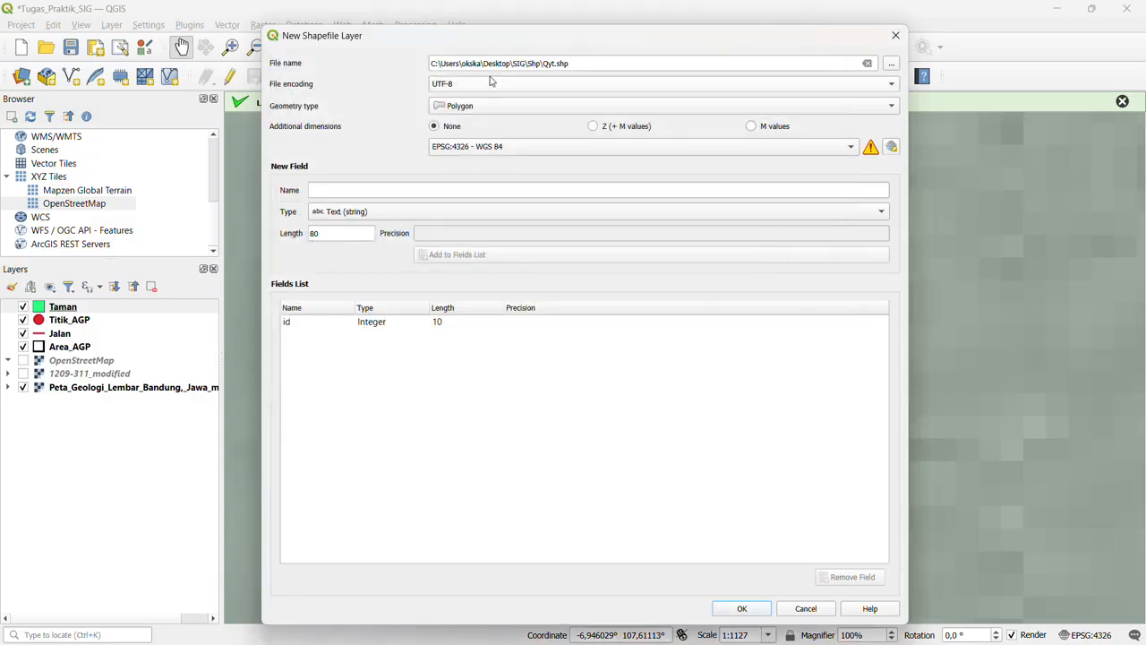
pyautogui.click(742, 608)
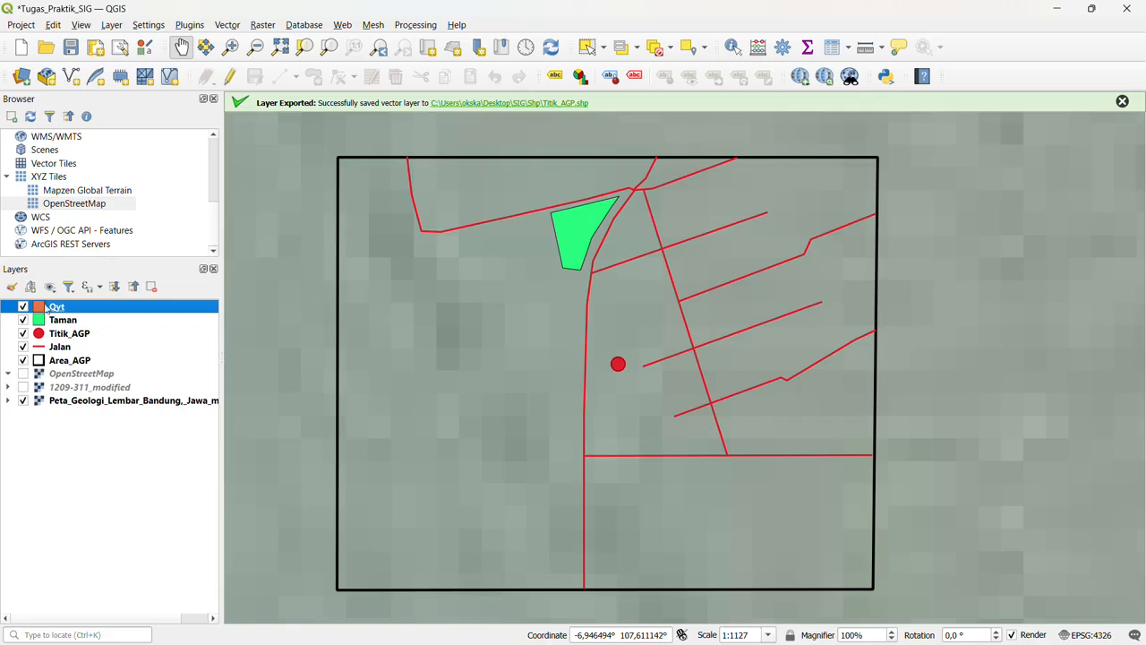
# Step: Set the Qyt layer's fill color to the grey-green sampled from the geological map and apply the symbology
pyautogui.rightClick(66, 308)
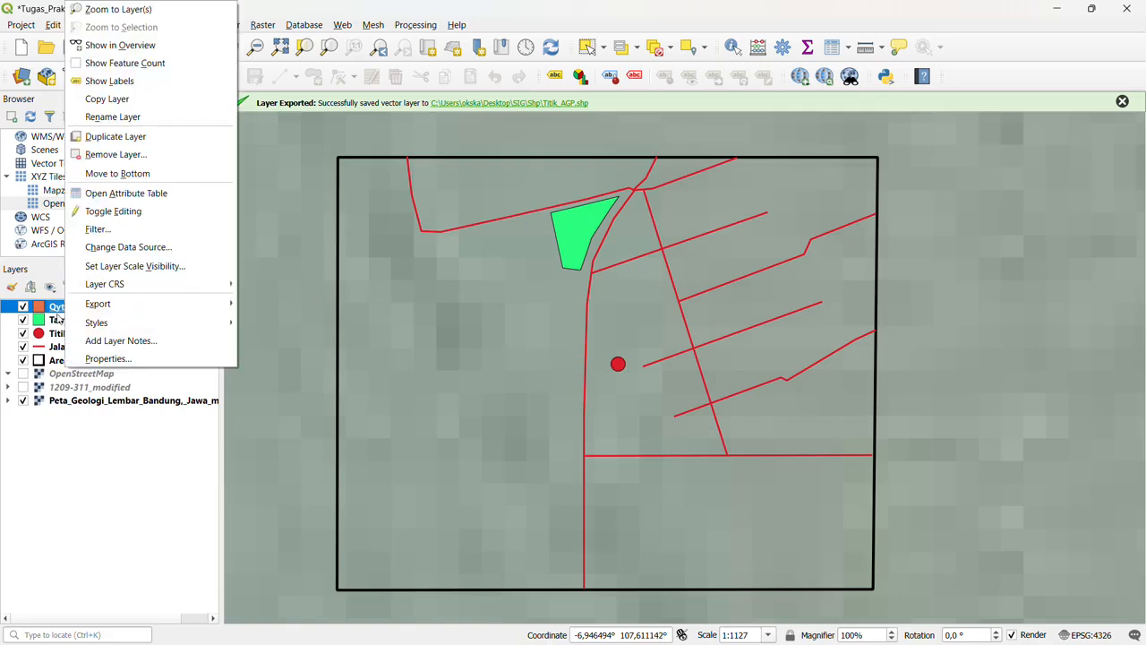
pyautogui.click(54, 313)
pyautogui.rightClick(51, 310)
pyautogui.click(63, 352)
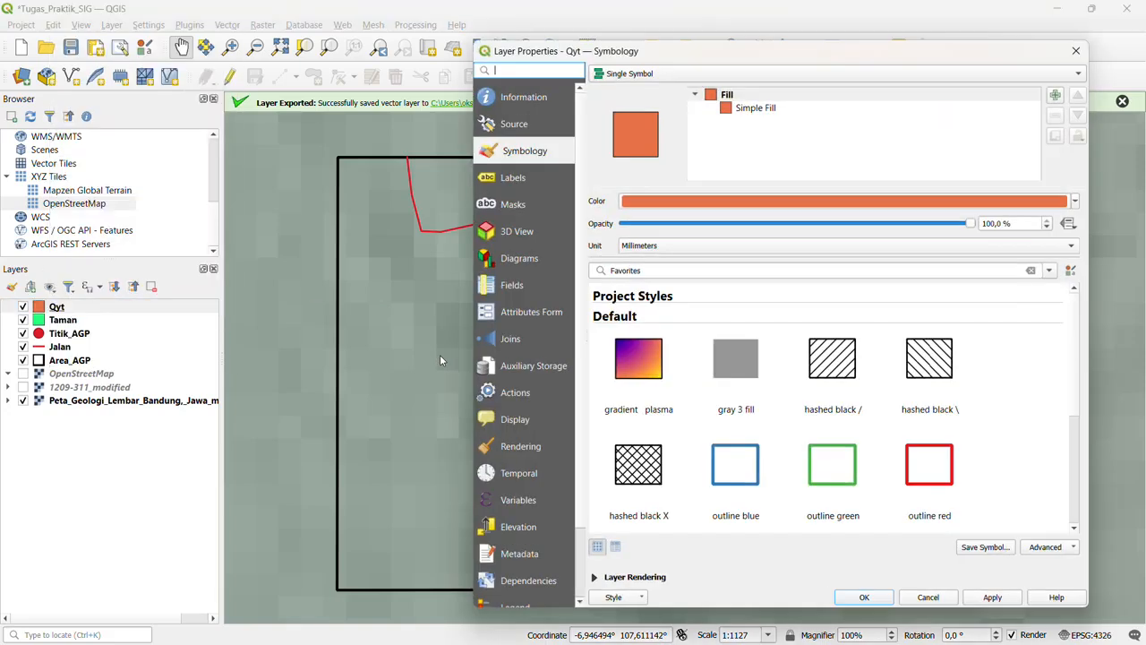
pyautogui.click(690, 201)
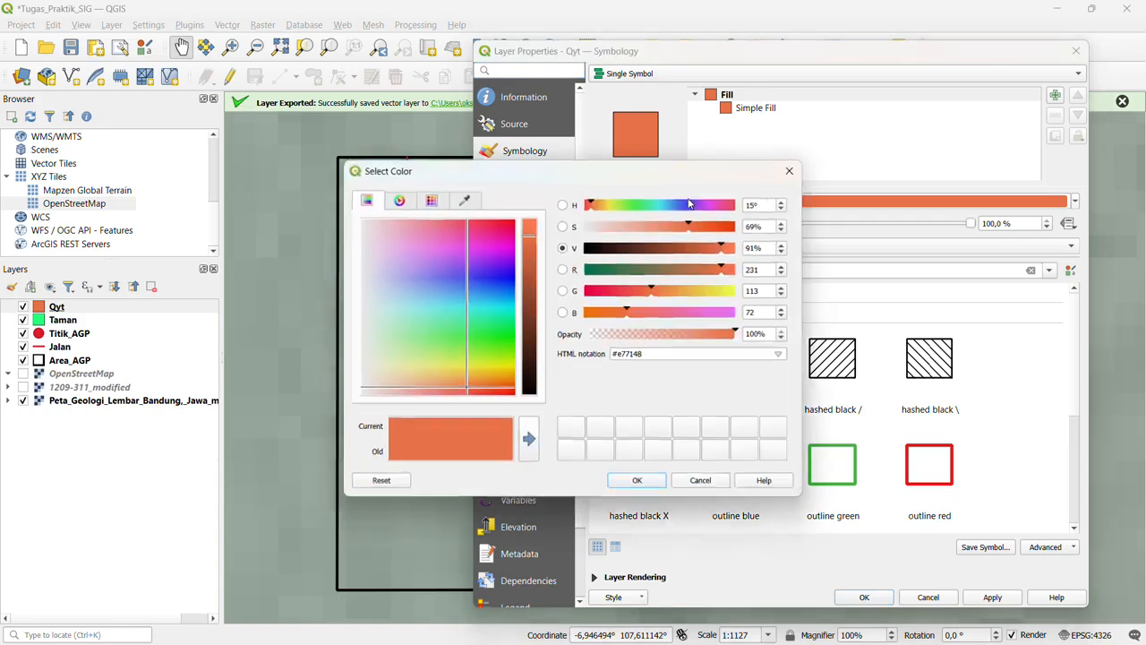
pyautogui.moveTo(483, 173); pyautogui.dragTo(512, 173)
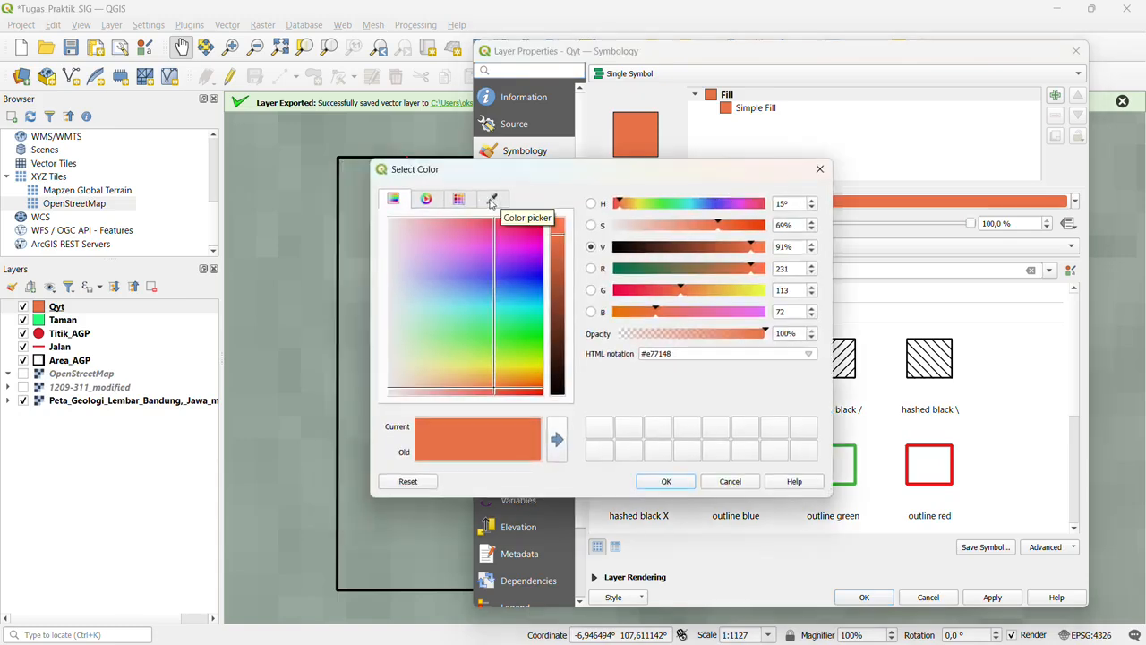
pyautogui.click(491, 201)
pyautogui.click(469, 247)
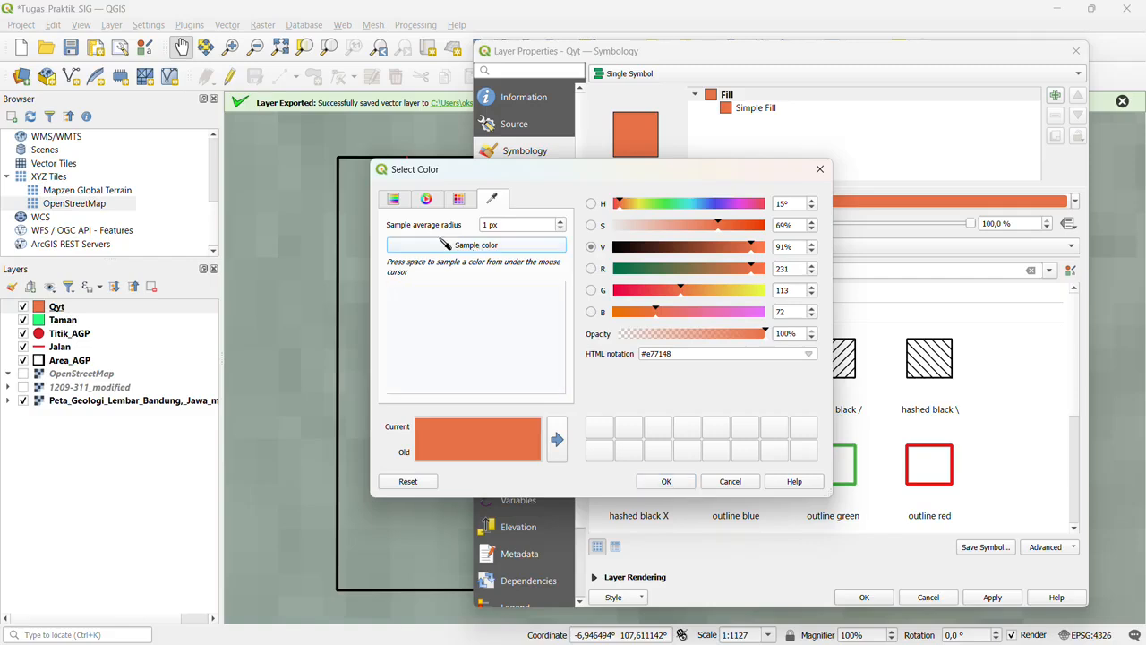
pyautogui.click(293, 261)
pyautogui.click(666, 481)
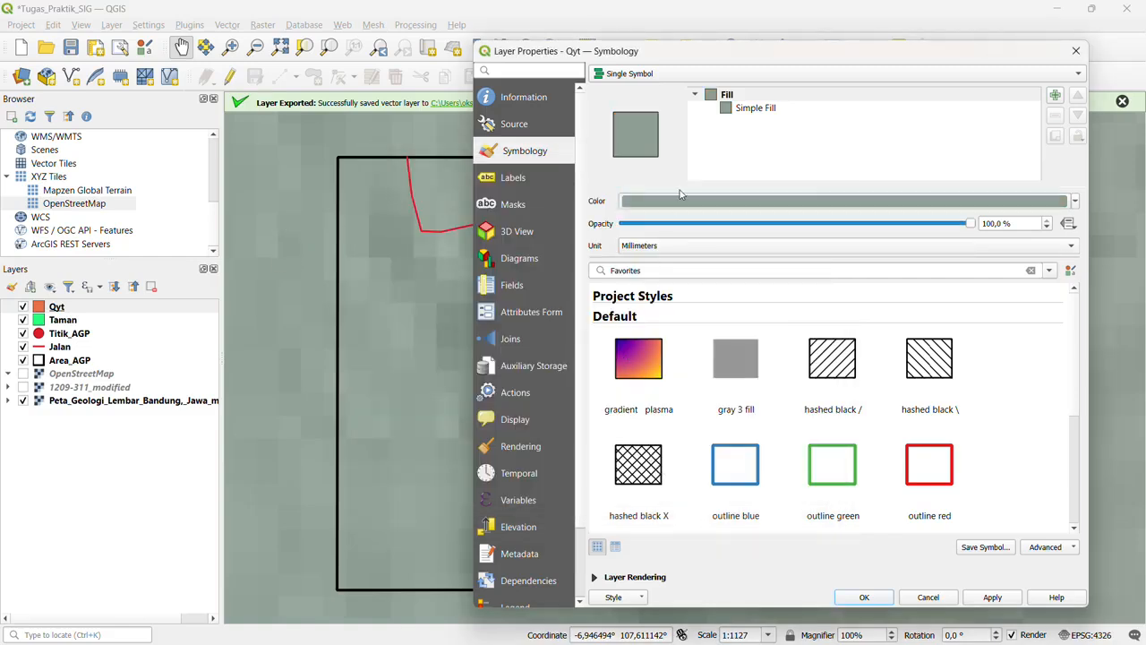
pyautogui.click(994, 604)
pyautogui.click(874, 603)
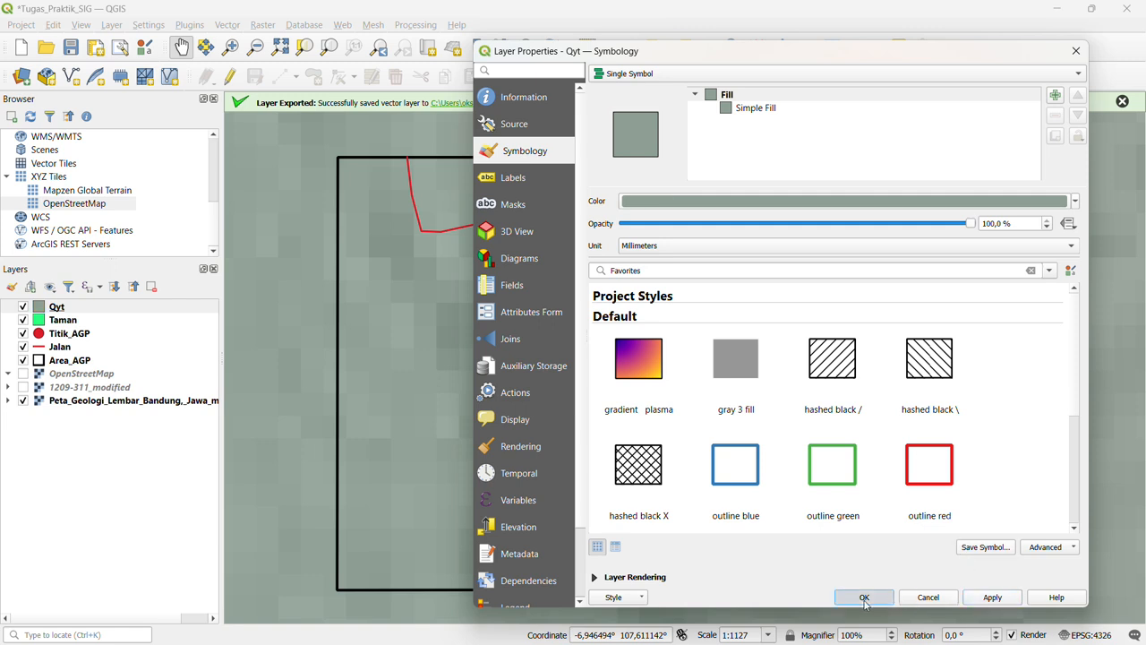
# Step: Set the stroke style of the Qyt layer's simple fill to No Line
pyautogui.rightClick(56, 310)
pyautogui.click(89, 361)
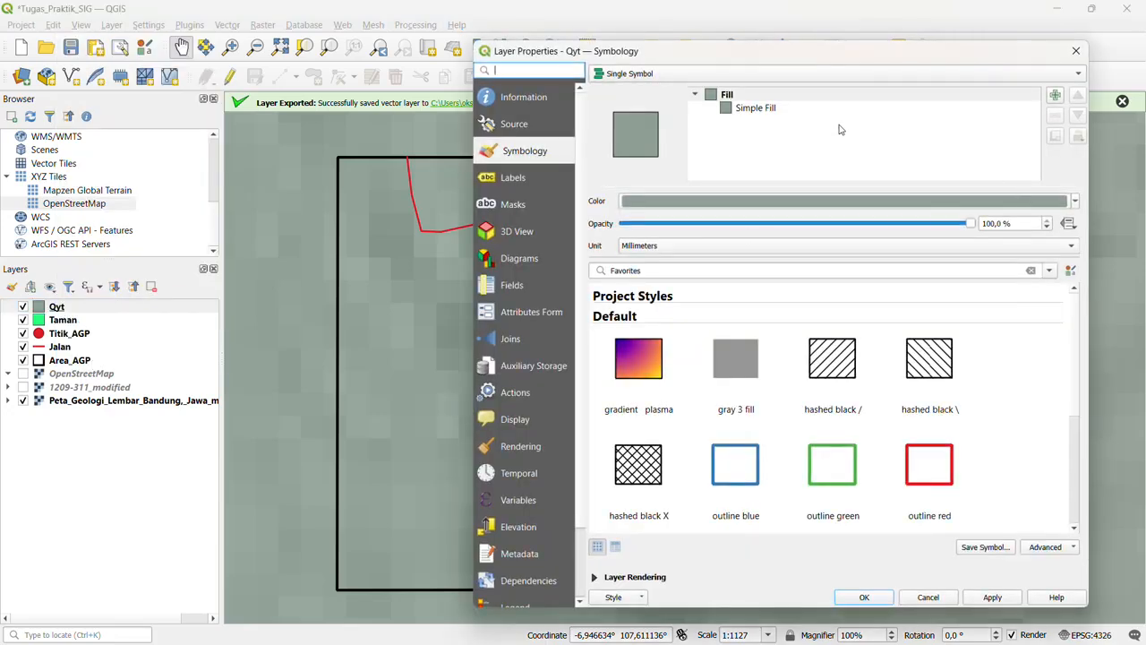
pyautogui.click(744, 113)
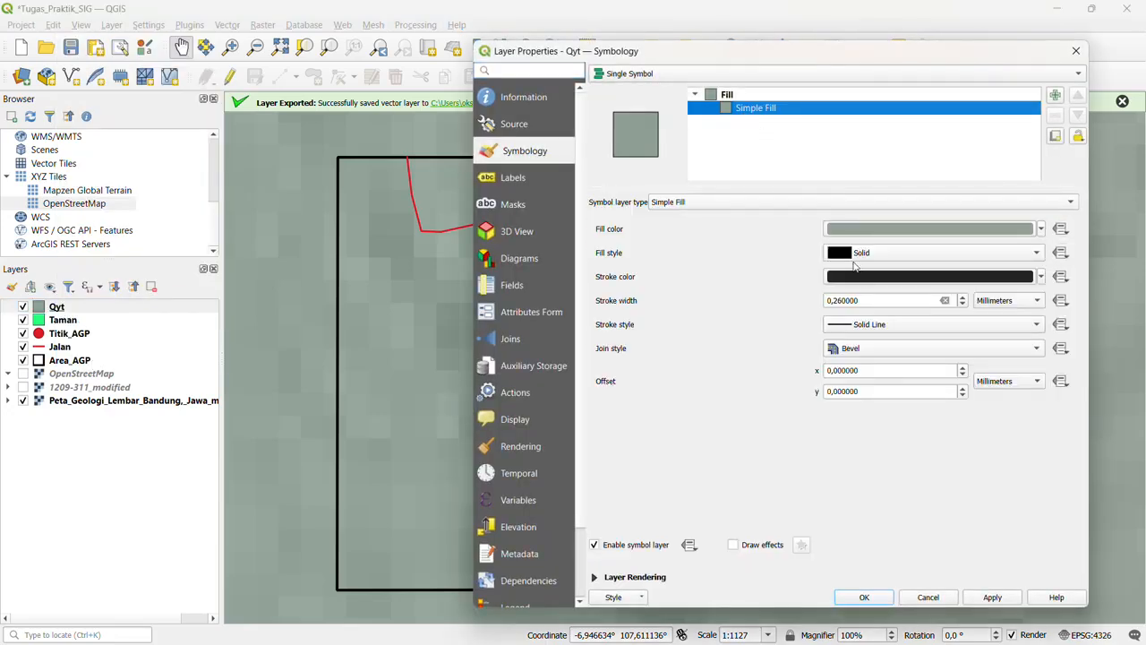
pyautogui.click(858, 324)
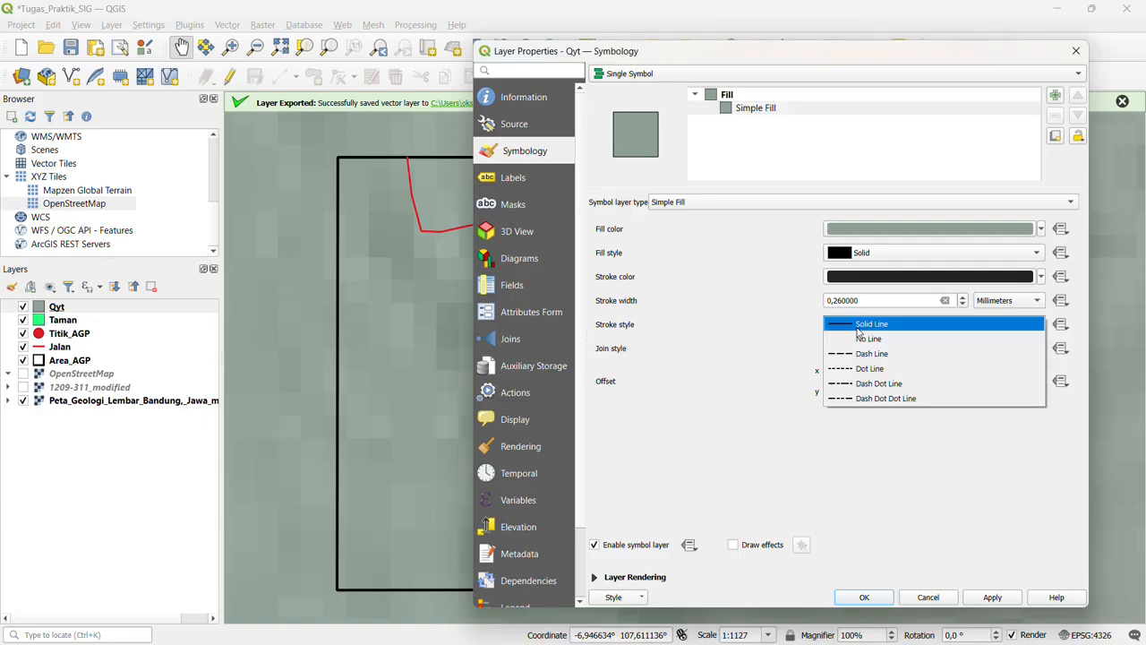
pyautogui.click(858, 337)
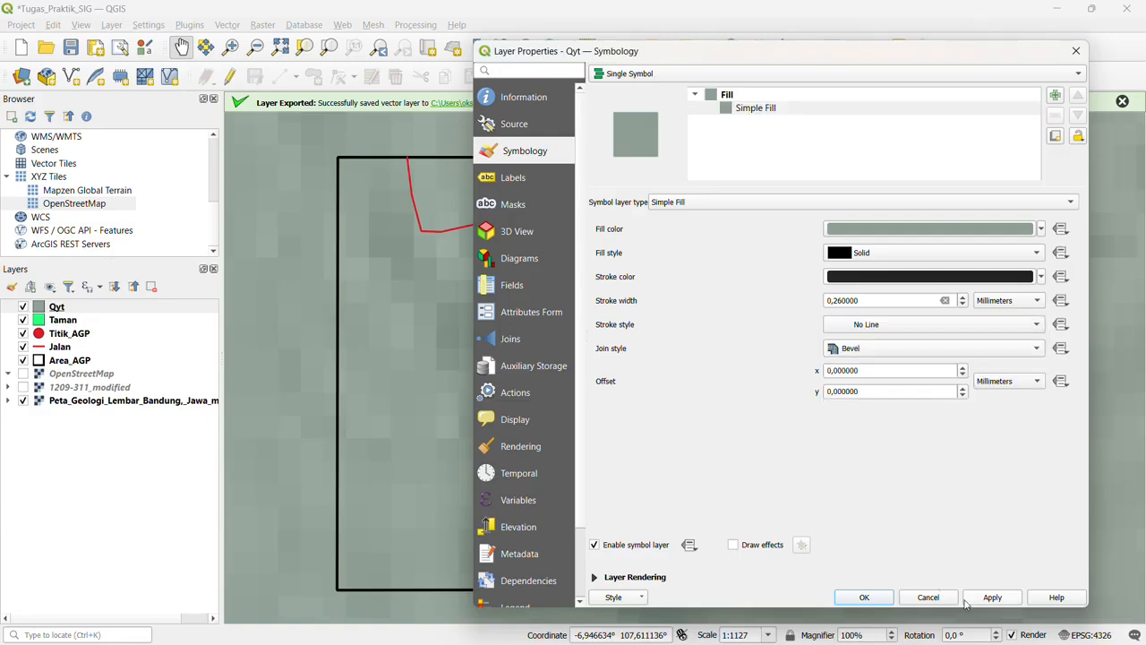
pyautogui.click(864, 596)
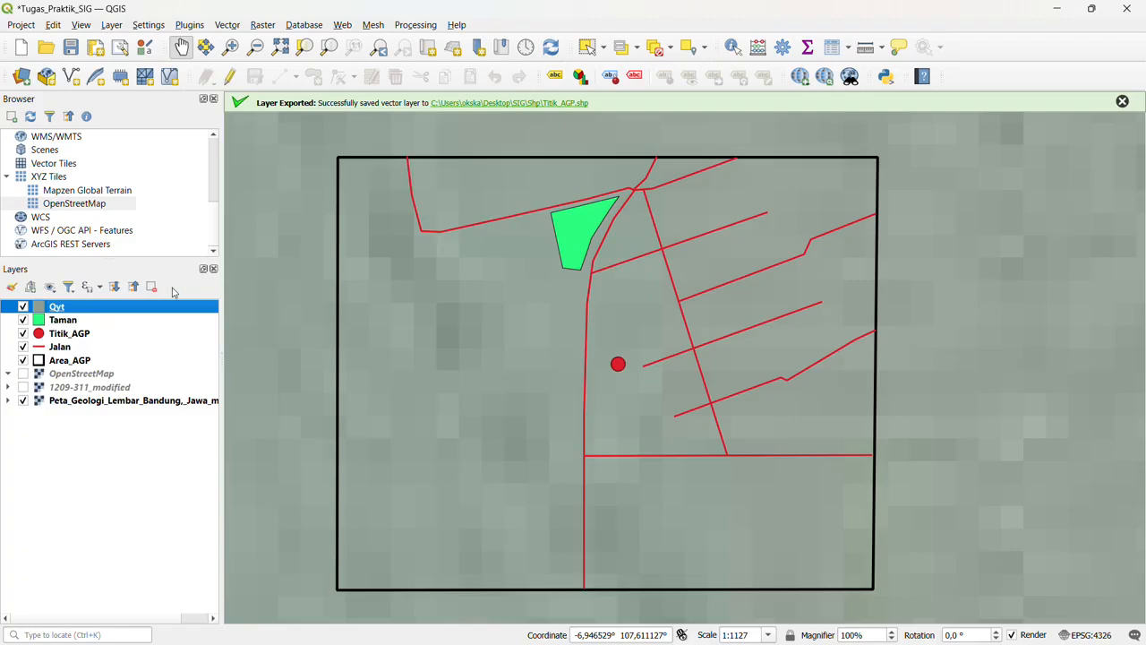
# Step: Digitize a four-cornered Qyt polygon that covers the whole study area, tracing the corners of the Area_AGP boundary
pyautogui.click(228, 78)
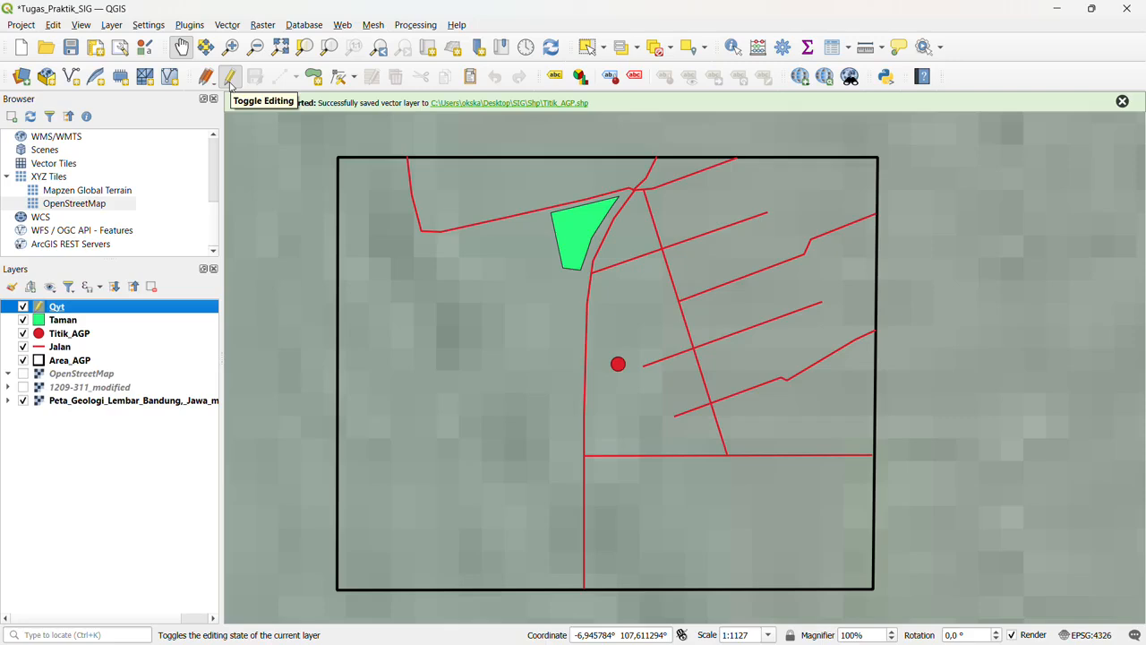
pyautogui.click(313, 79)
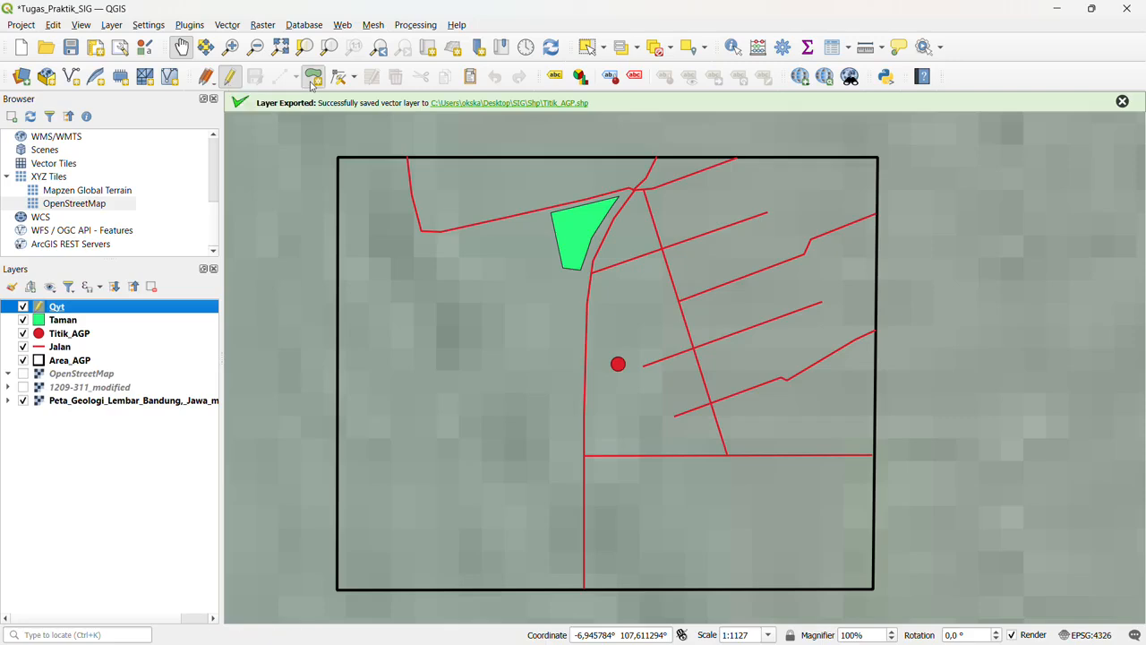
pyautogui.click(340, 157)
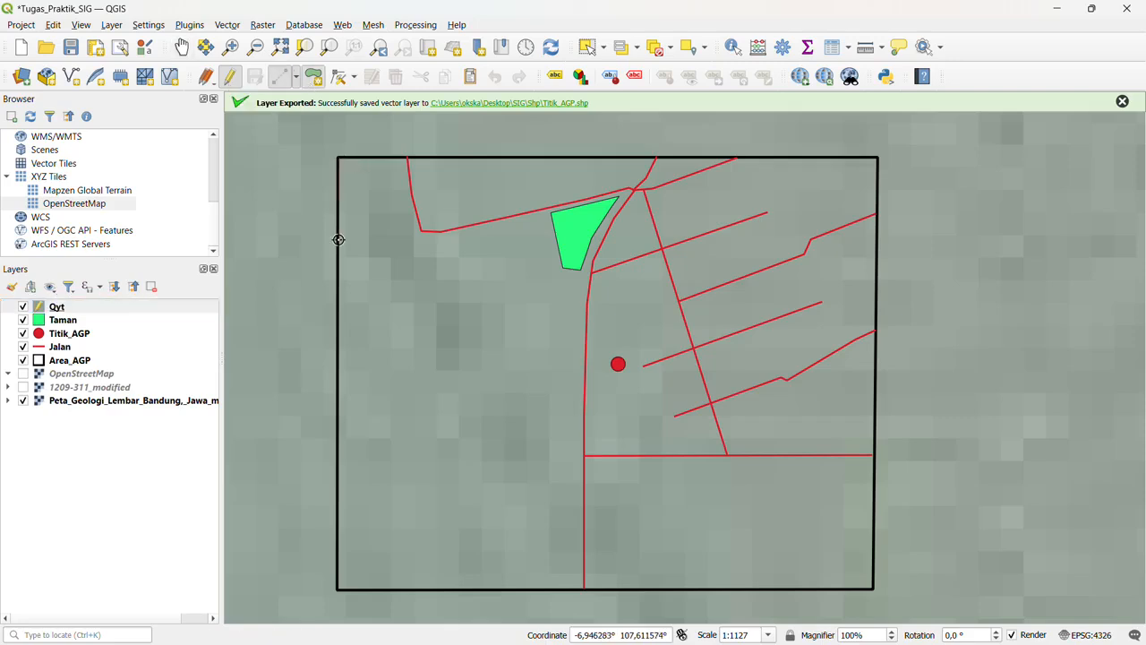
pyautogui.click(337, 588)
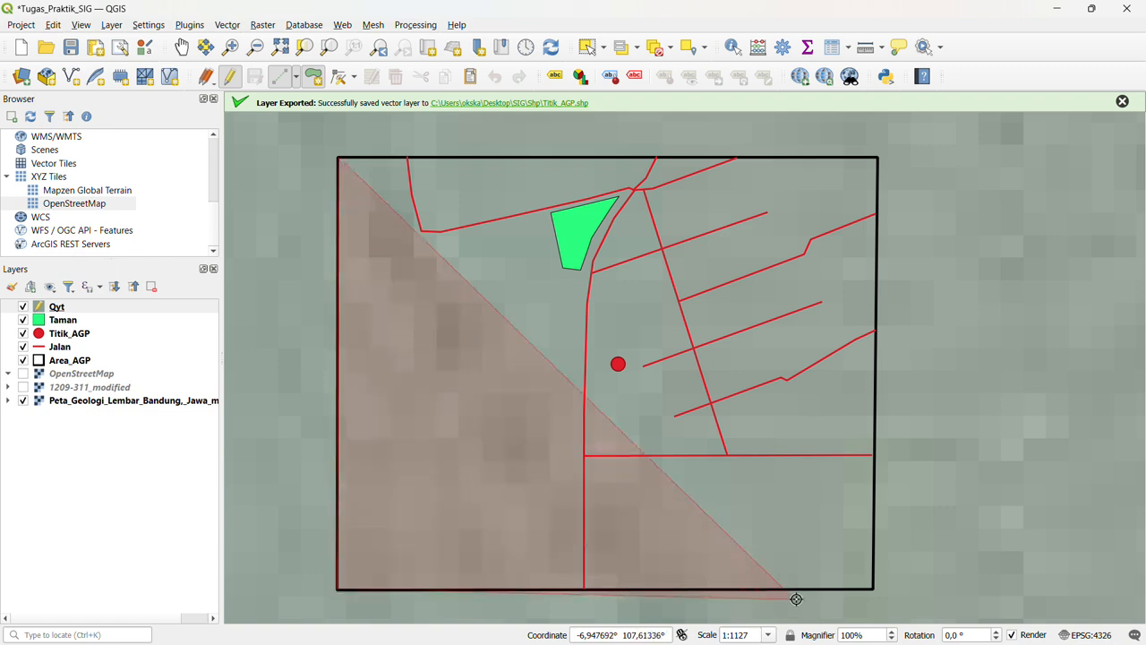
pyautogui.click(873, 589)
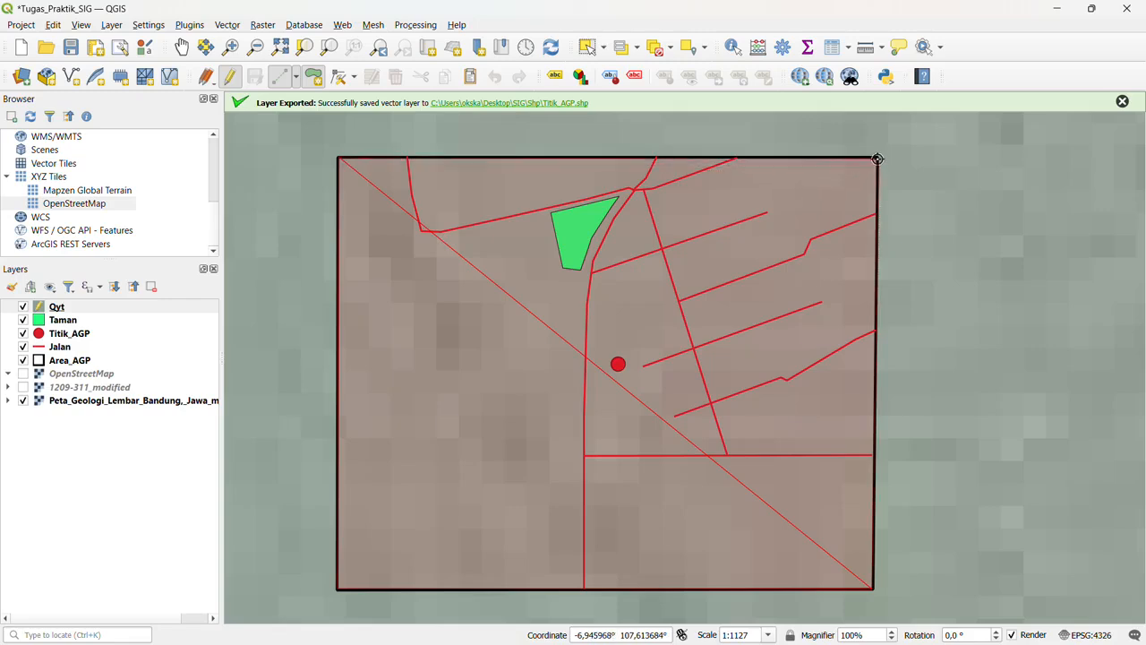
pyautogui.click(878, 158)
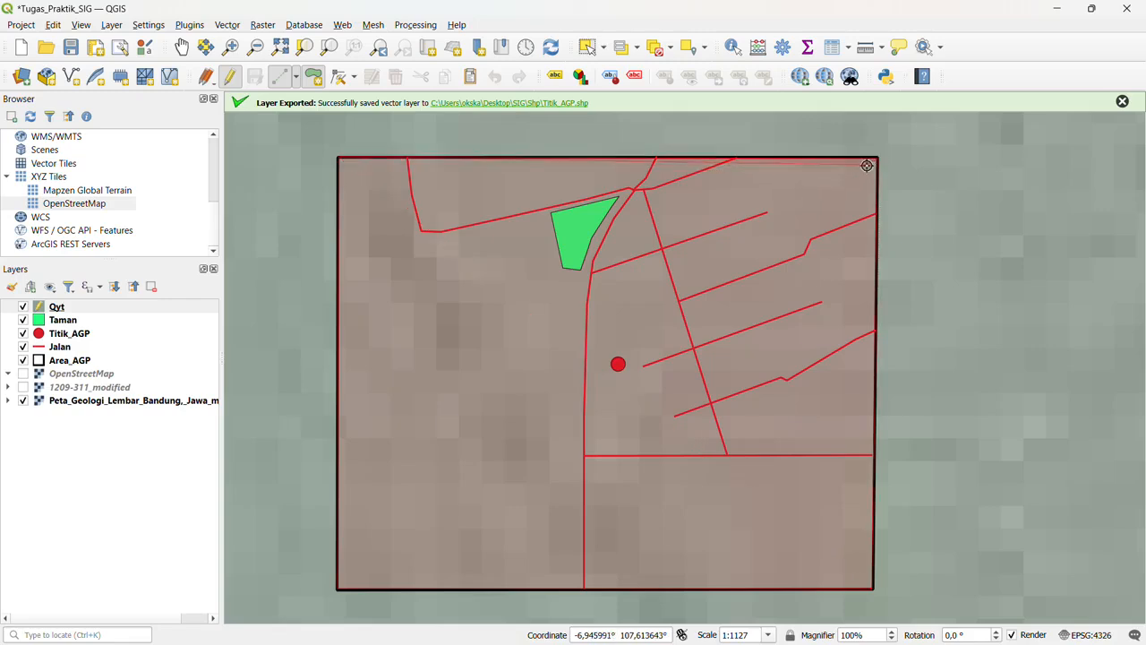
pyautogui.rightClick(567, 158)
pyautogui.click(687, 448)
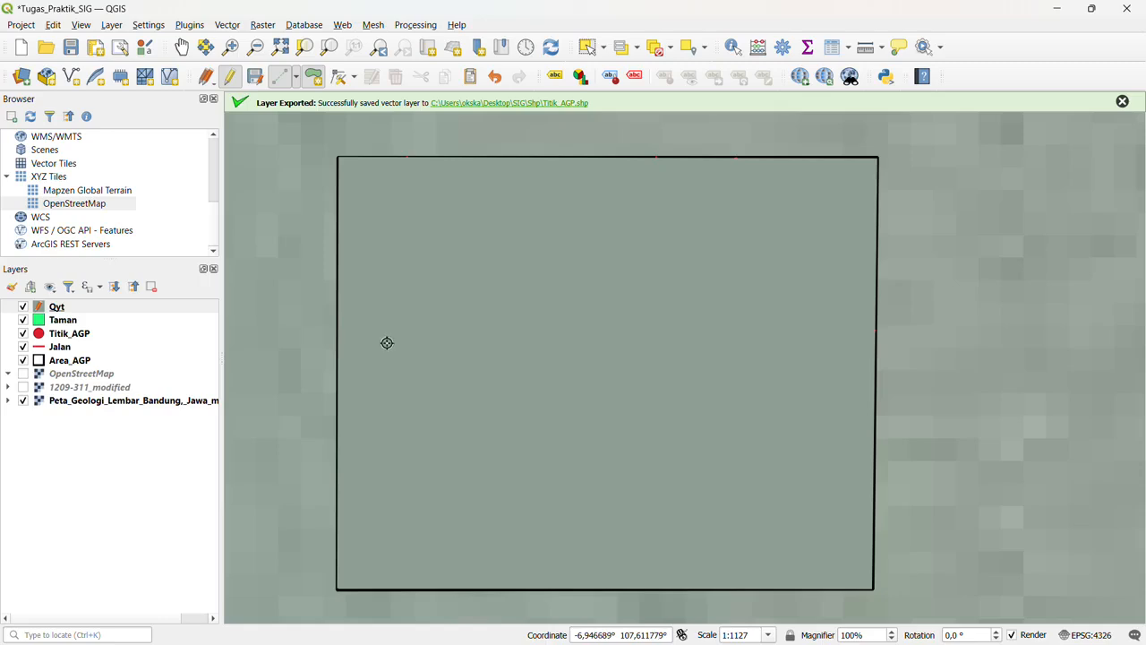
# Step: Hide the Peta_Geologi_Lembar_Bandung raster, save the Qyt layer edits and end its editing session
pyautogui.click(23, 401)
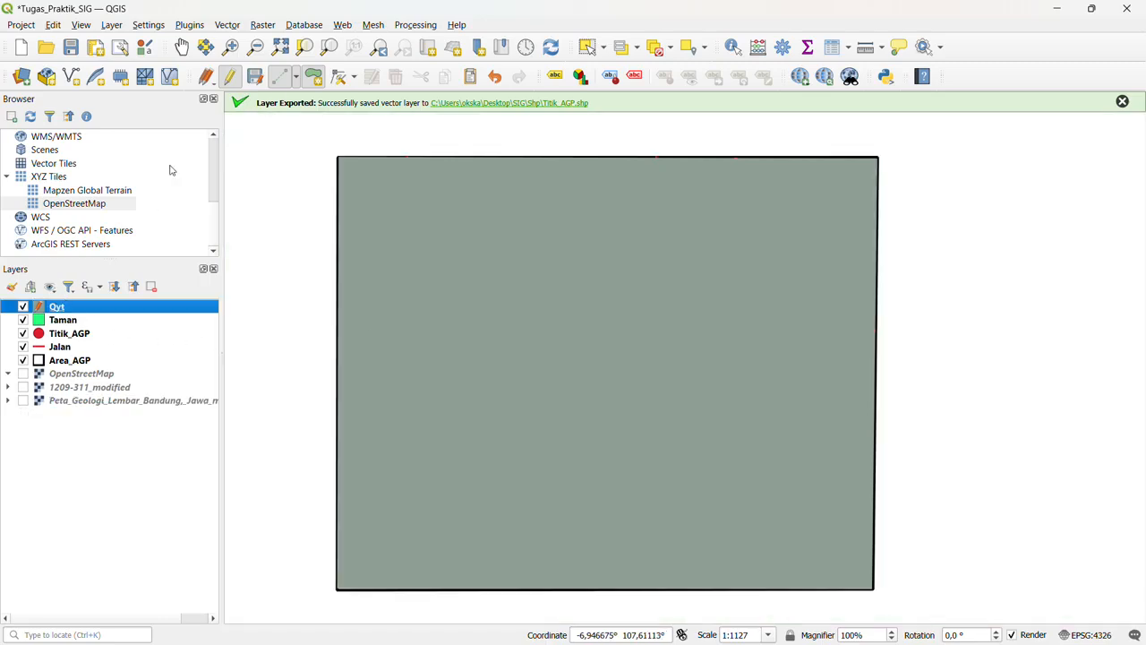
pyautogui.click(259, 80)
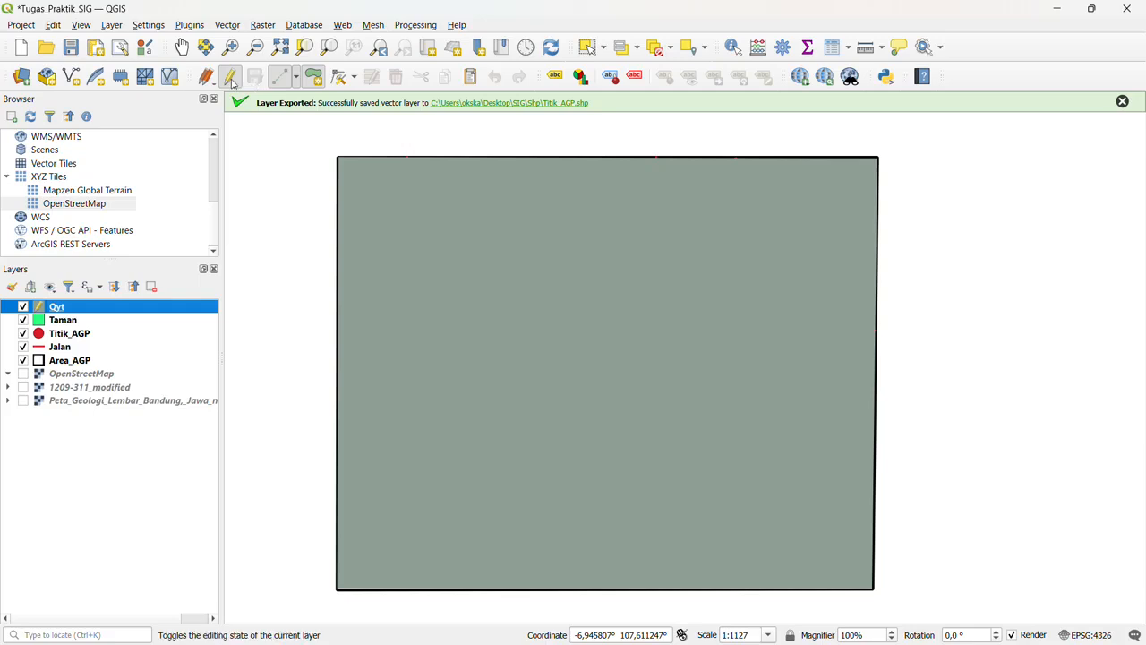
pyautogui.click(230, 79)
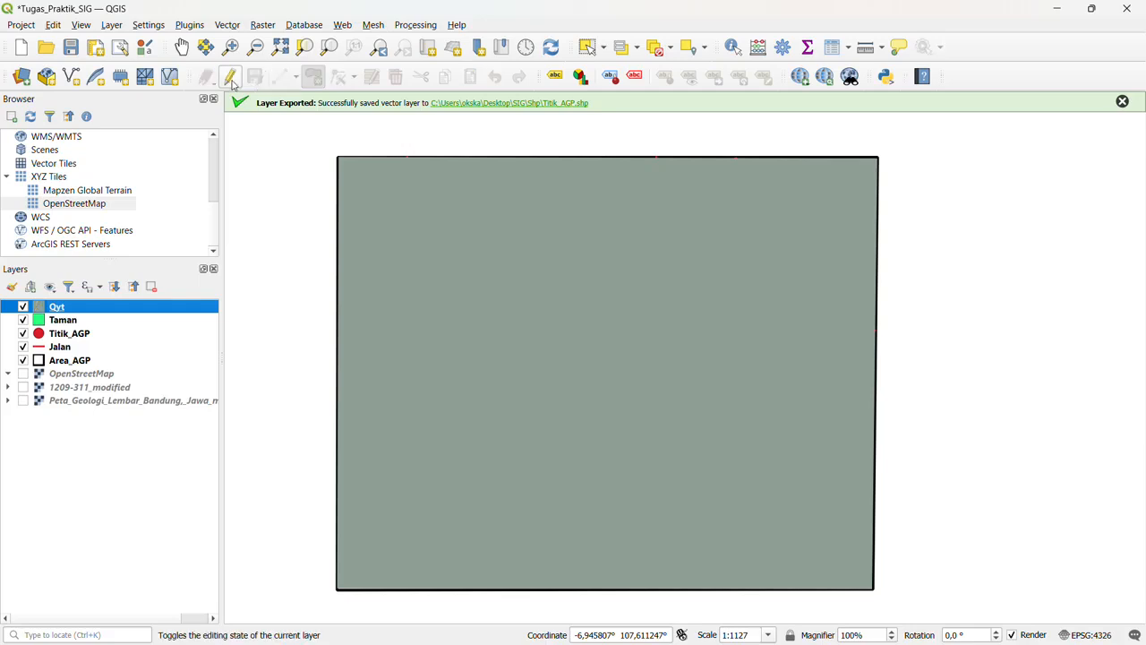
# Step: Move the Qyt layer below Jalan and above Area_AGP in the layer order
pyautogui.click(65, 320)
pyautogui.click(65, 309)
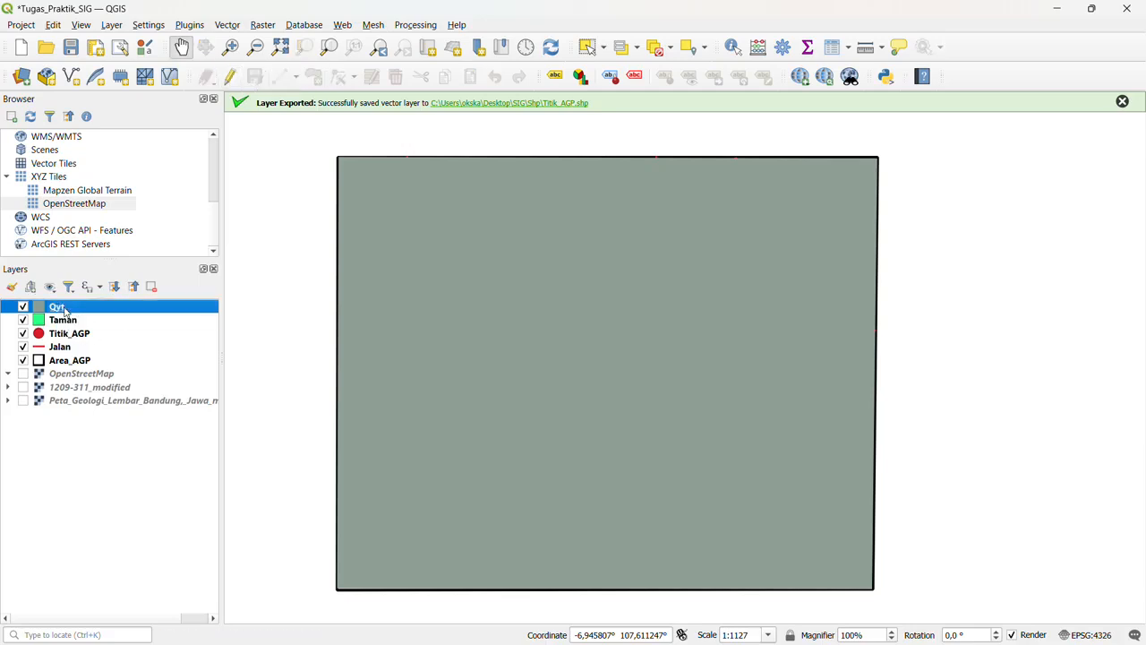
pyautogui.moveTo(64, 311); pyautogui.dragTo(61, 352)
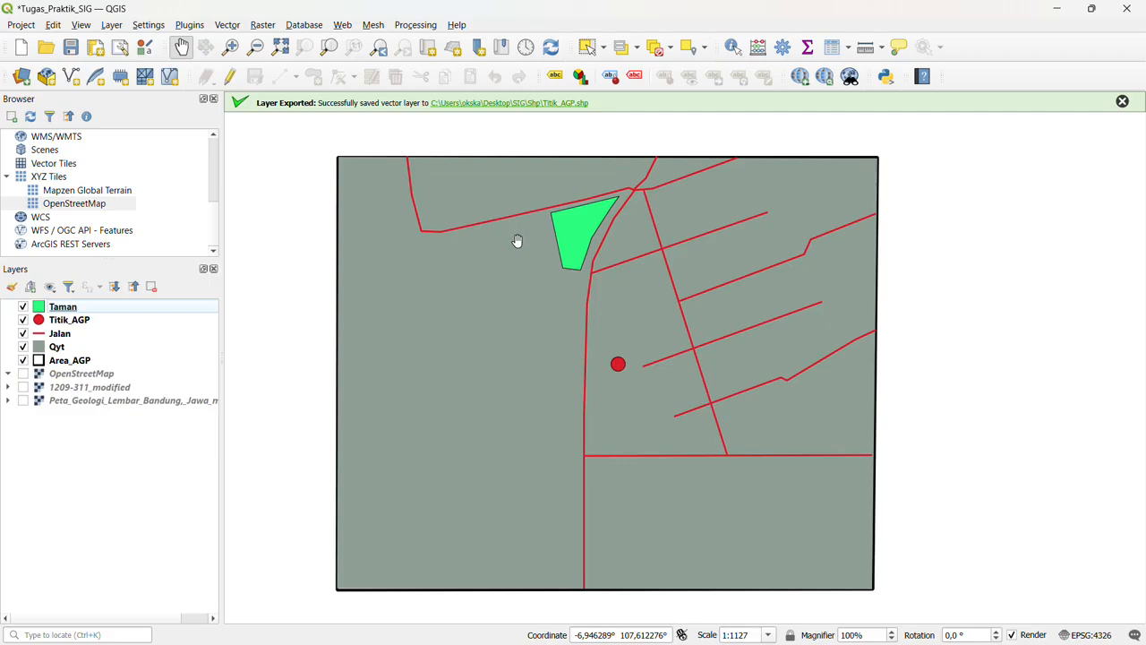
pyautogui.click(69, 309)
pyautogui.click(71, 322)
pyautogui.click(74, 339)
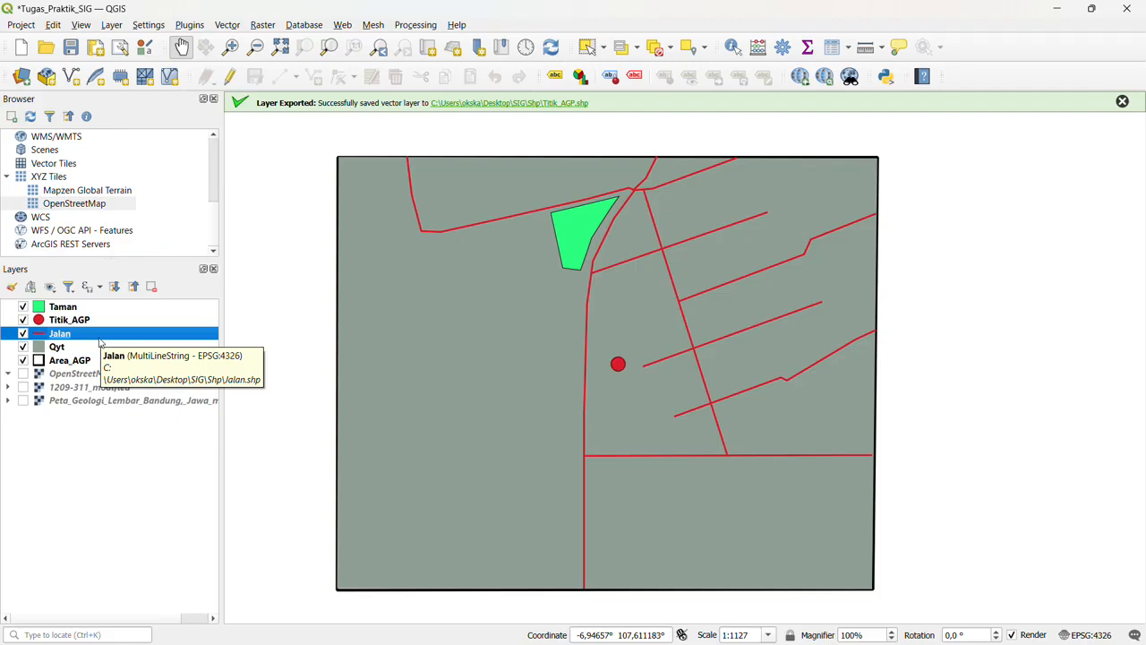
# Step: Display the Peta_Geologi_Lembar_Bandung raster and hide the Taman, Titik_AGP, Jalan, Qyt and Area_AGP layers
pyautogui.click(23, 400)
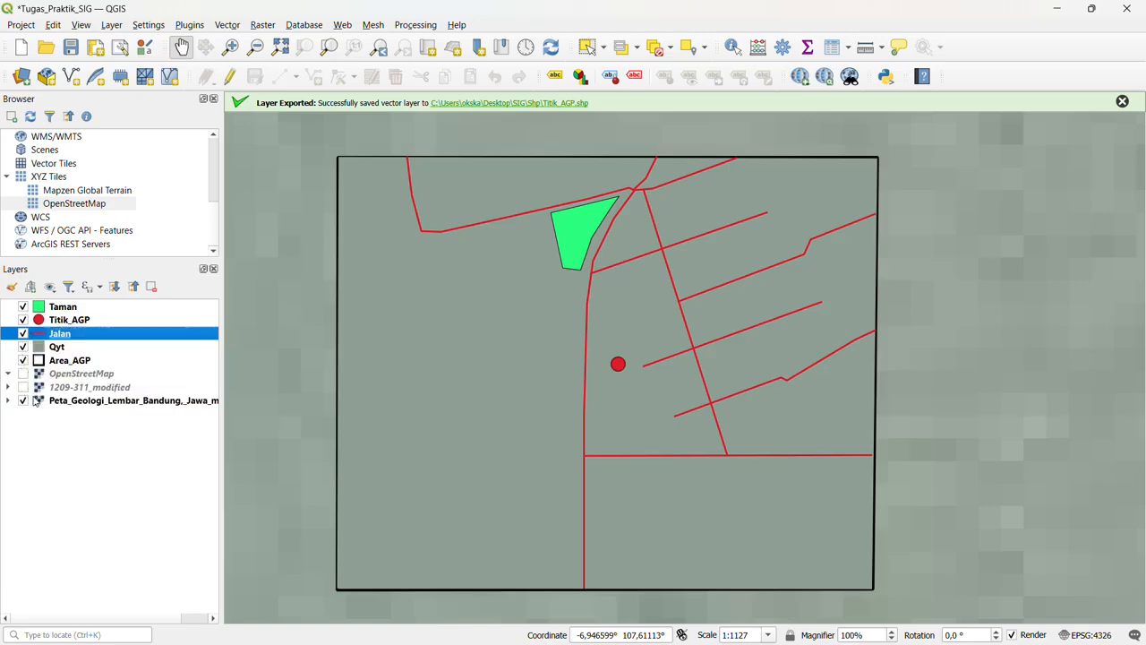
pyautogui.click(23, 306)
pyautogui.click(22, 320)
pyautogui.click(22, 333)
pyautogui.click(22, 346)
pyautogui.click(22, 360)
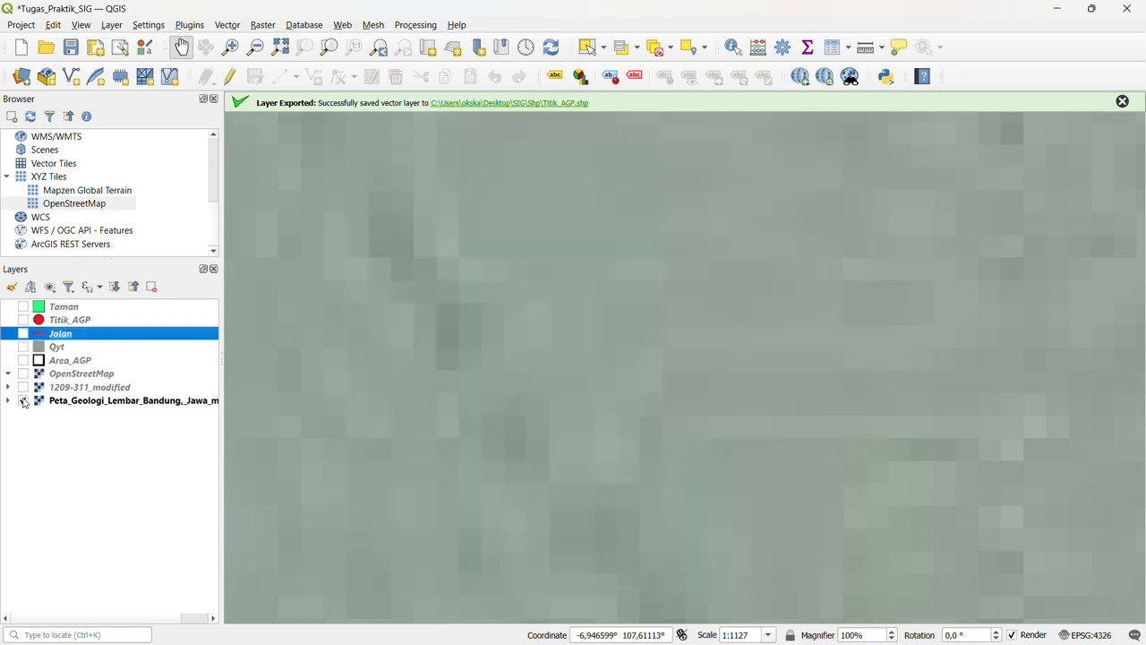
# Step: Display the 1209-311_modified topographic map and the OpenStreetMap basemap over the geological map
pyautogui.scroll(-6, 396, 374)
pyautogui.moveTo(396, 374); pyautogui.dragTo(640, 374)
pyautogui.click(22, 387)
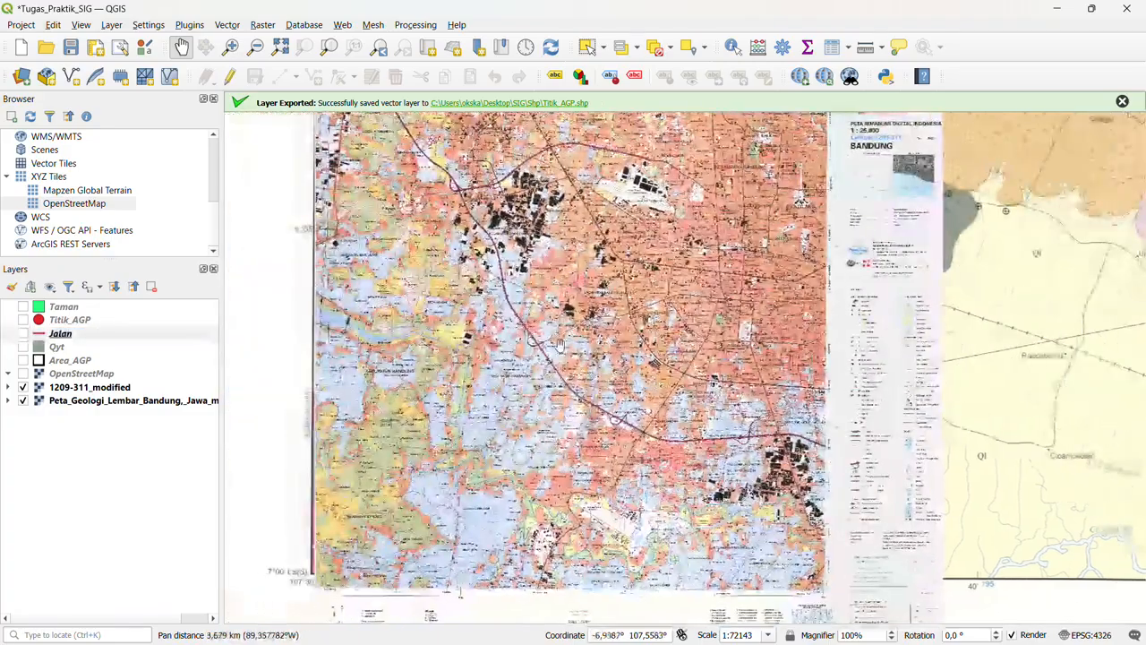
pyautogui.scroll(1, 541, 343)
pyautogui.moveTo(540, 342); pyautogui.dragTo(659, 381)
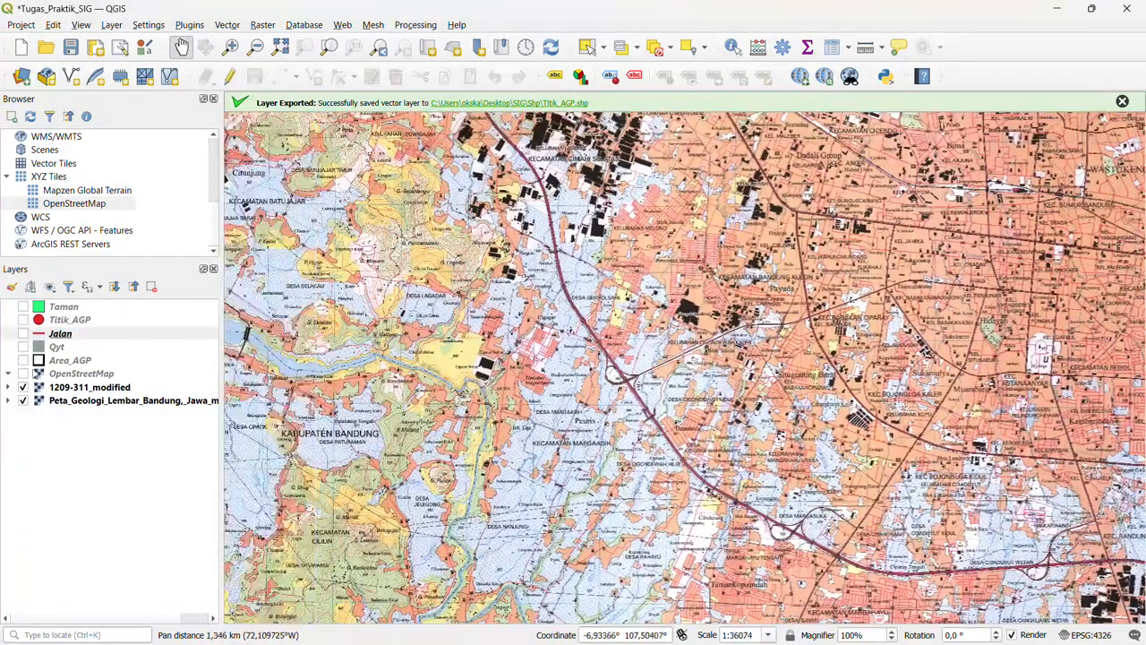
pyautogui.click(22, 373)
pyautogui.scroll(-2, 587, 371)
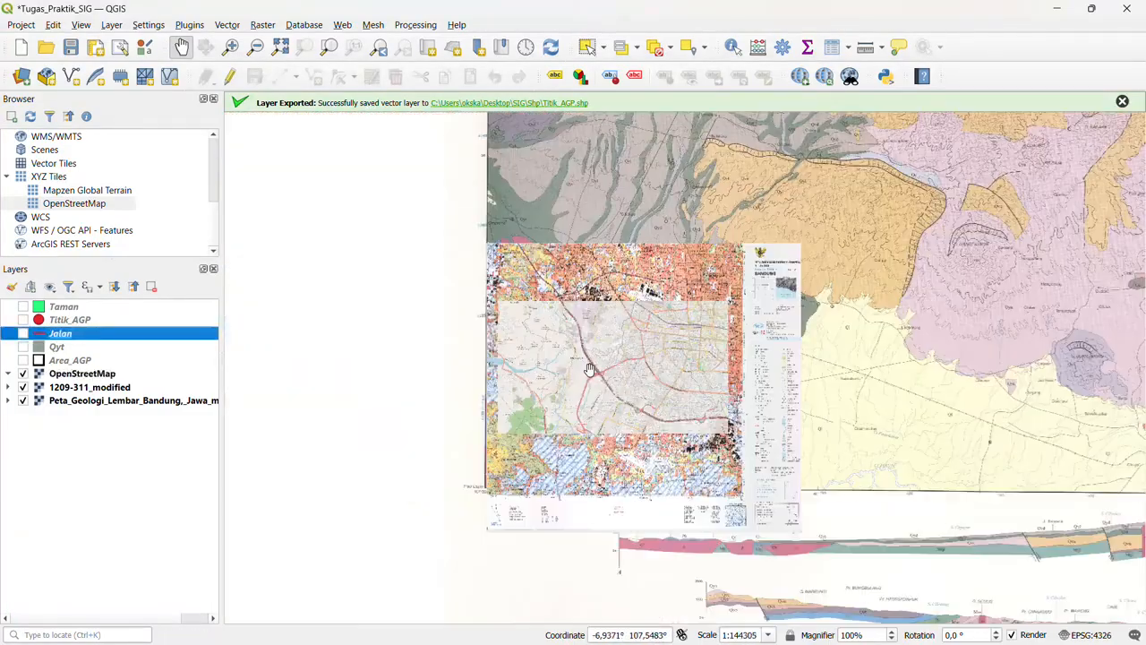
pyautogui.scroll(2, 551, 374)
pyautogui.moveTo(551, 375); pyautogui.dragTo(493, 412)
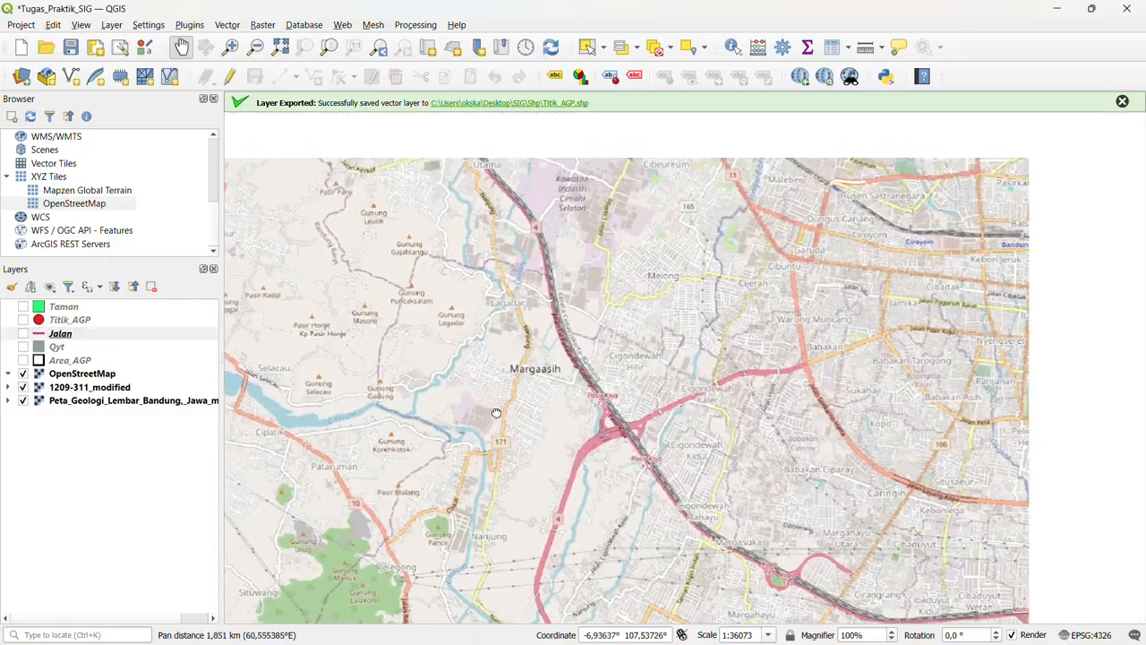
# Step: Display the Area_AGP boundary and frame the study area over OpenStreetMap
pyautogui.click(23, 360)
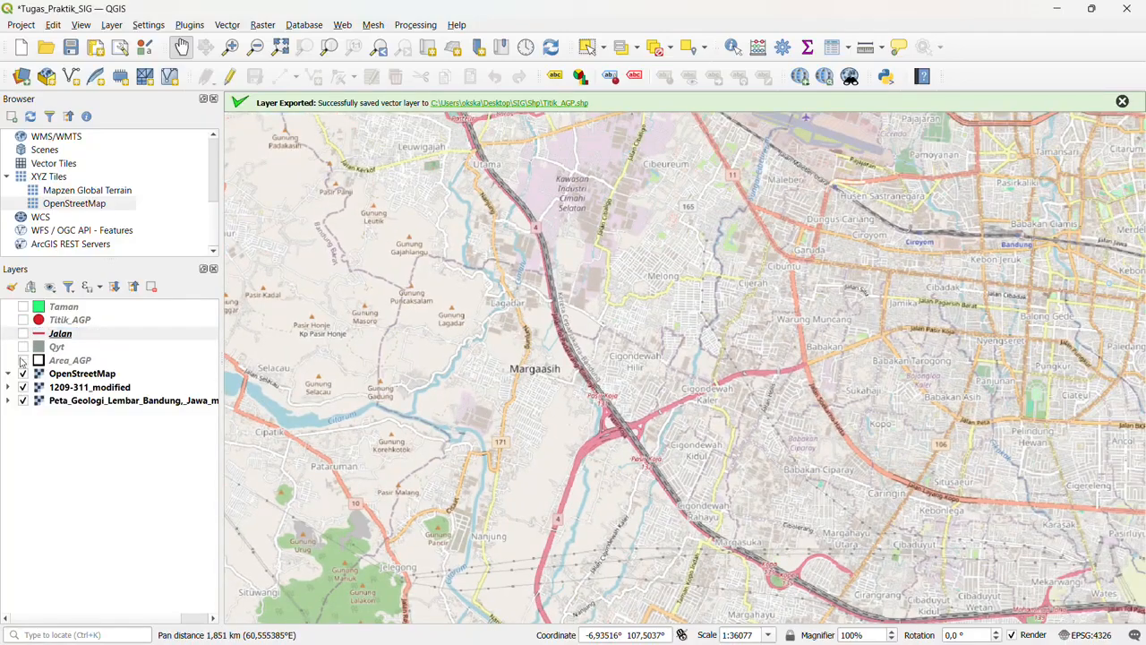
pyautogui.click(30, 333)
pyautogui.moveTo(1030, 473); pyautogui.dragTo(649, 387)
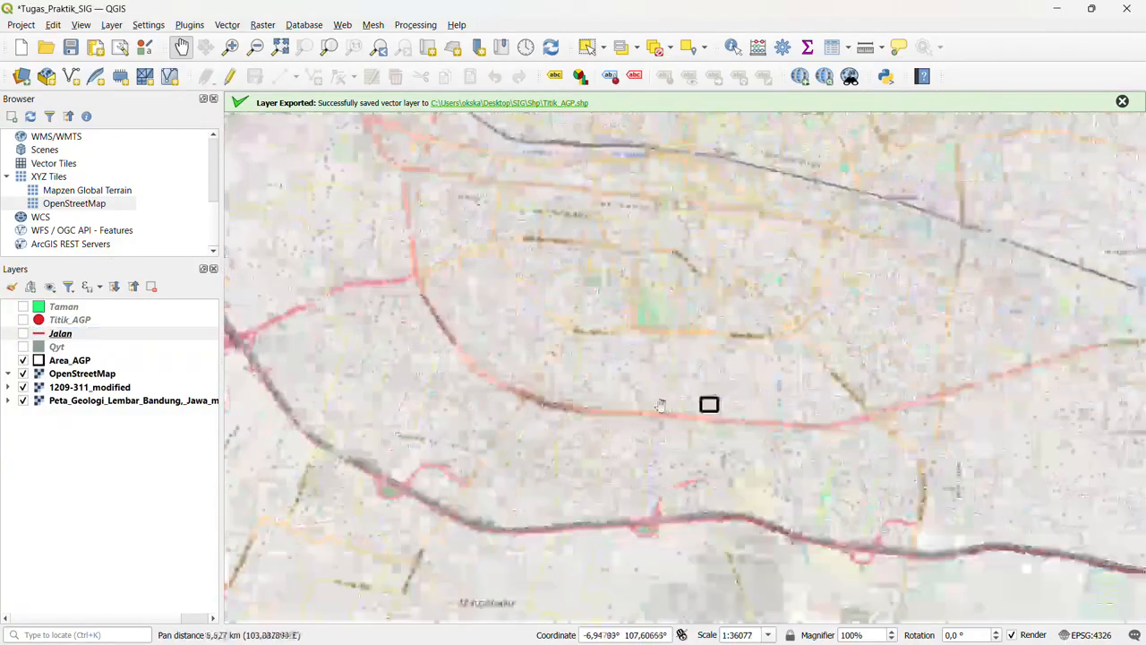
pyautogui.scroll(3, 663, 401)
pyautogui.scroll(2, 544, 337)
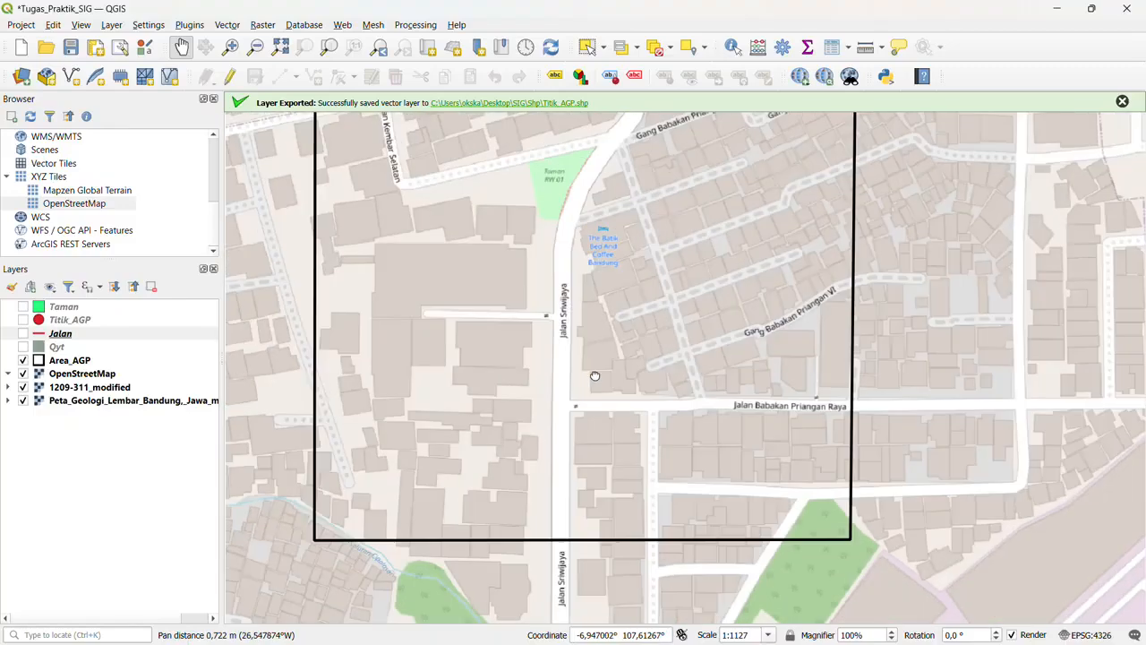
pyautogui.moveTo(595, 376); pyautogui.dragTo(615, 423)
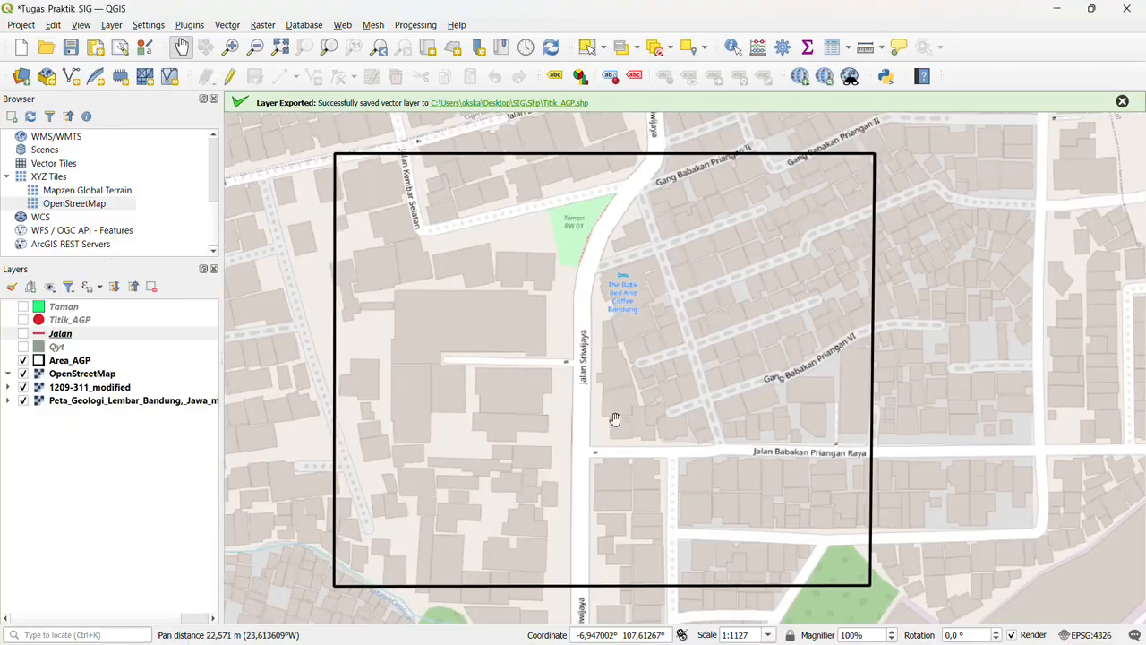
# Step: Display the Titik_AGP, Qyt, Jalan and Taman layers again over the study area
pyautogui.click(23, 319)
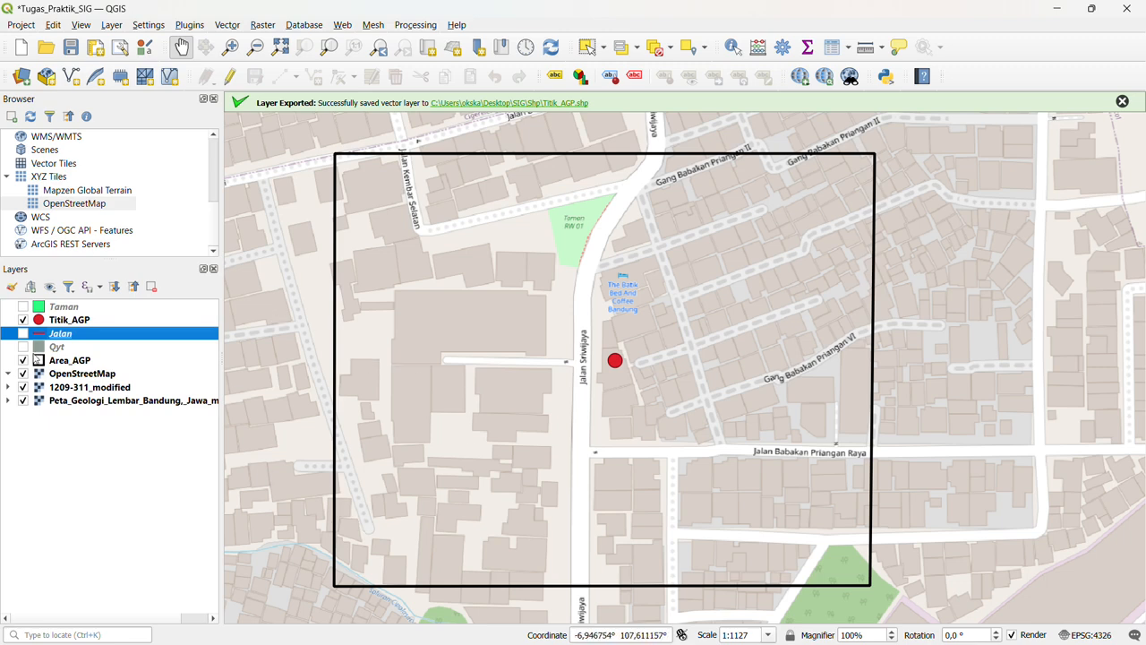
pyautogui.click(22, 347)
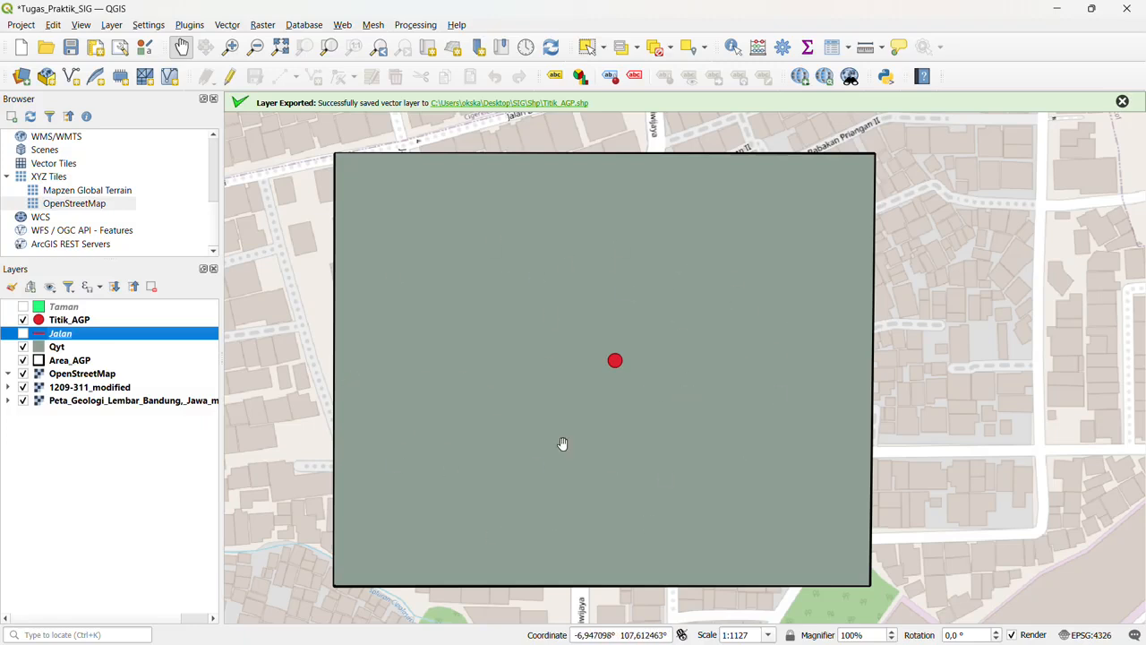
pyautogui.click(22, 333)
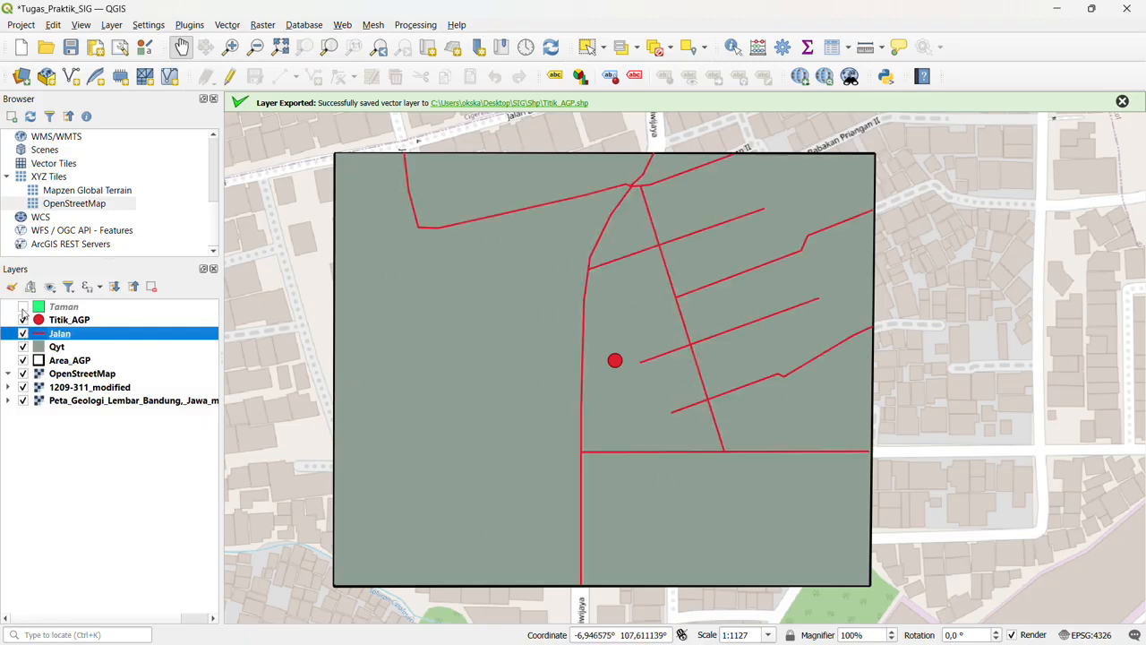
pyautogui.click(22, 307)
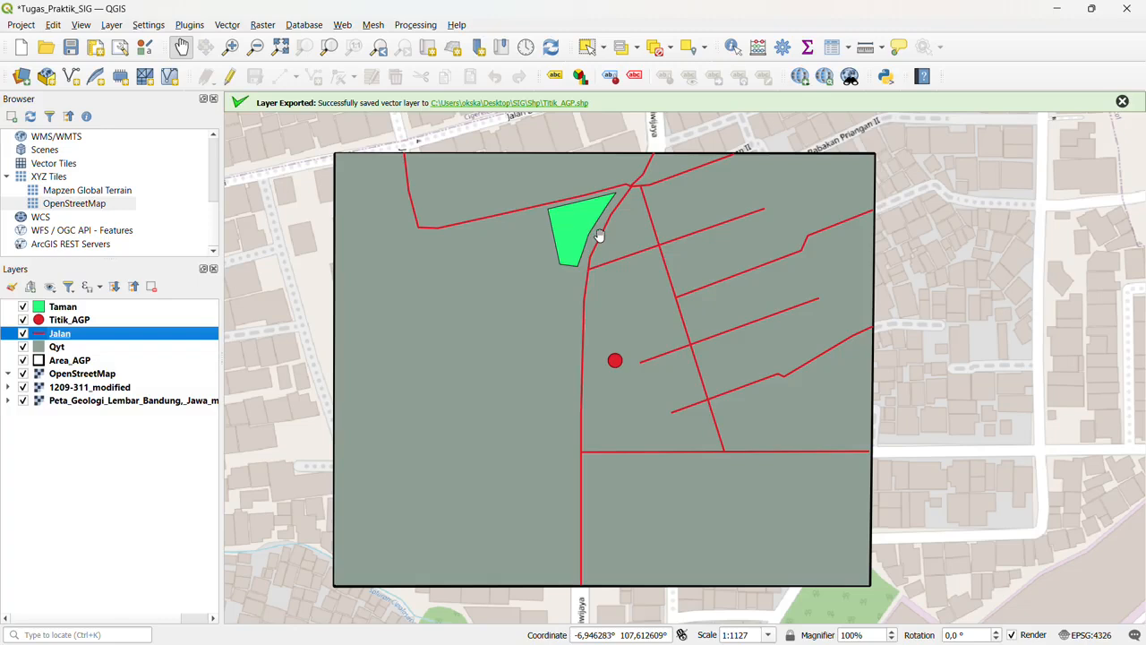
# Step: Hide the Jalan and Taman layers, keeping Titik_AGP, Qyt and Area_AGP displayed
pyautogui.click(23, 333)
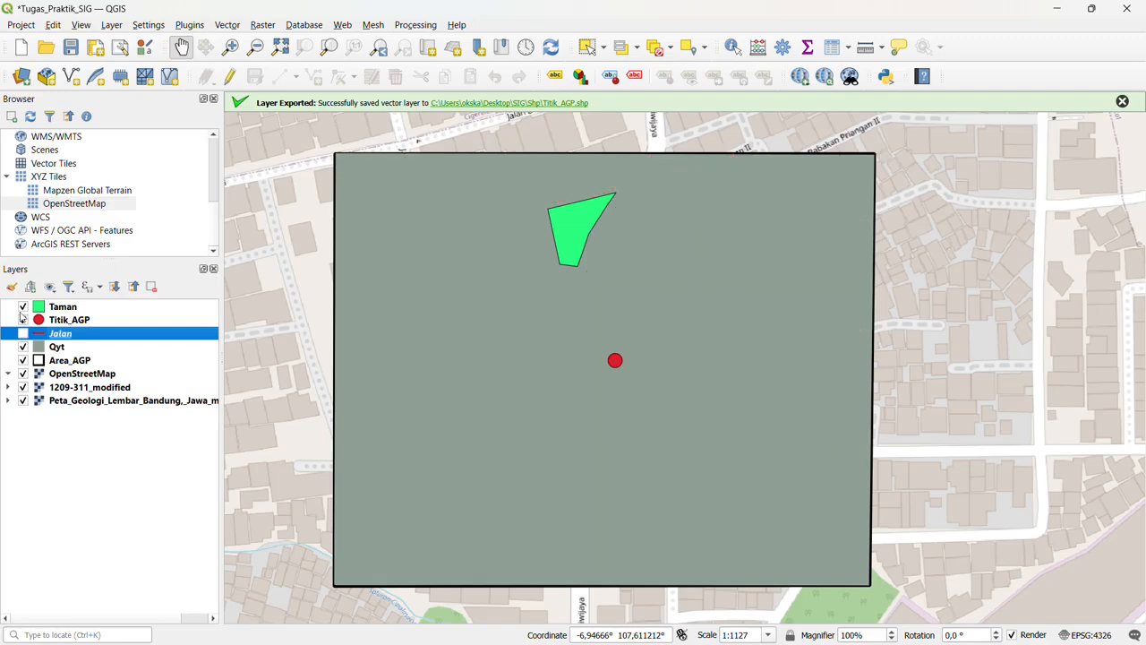
pyautogui.click(22, 306)
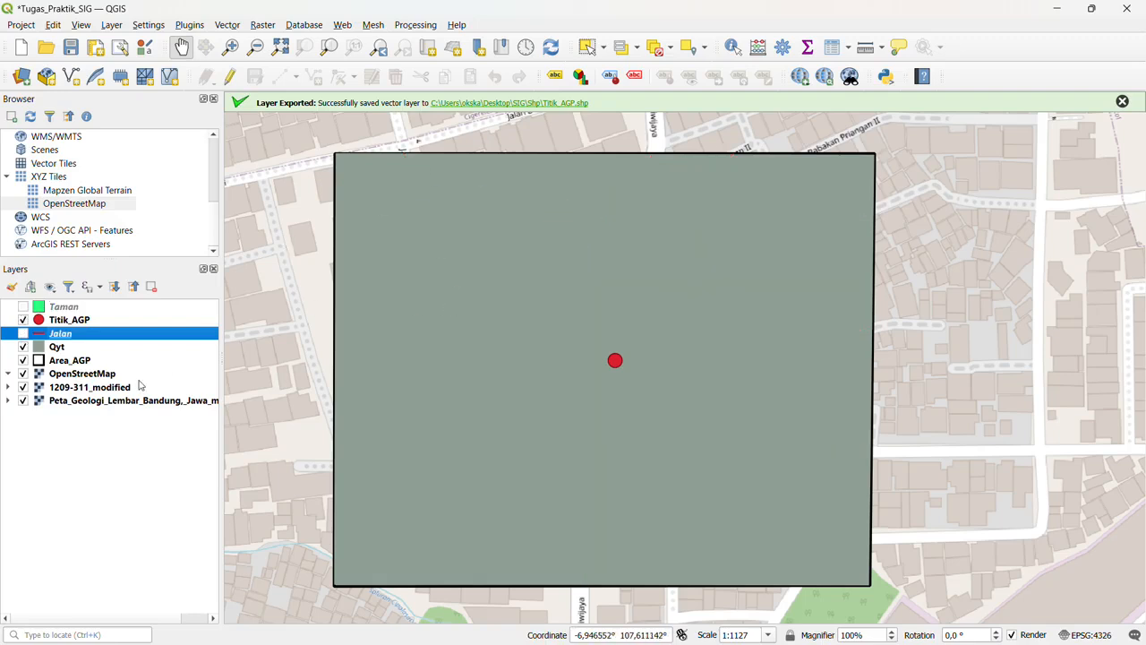